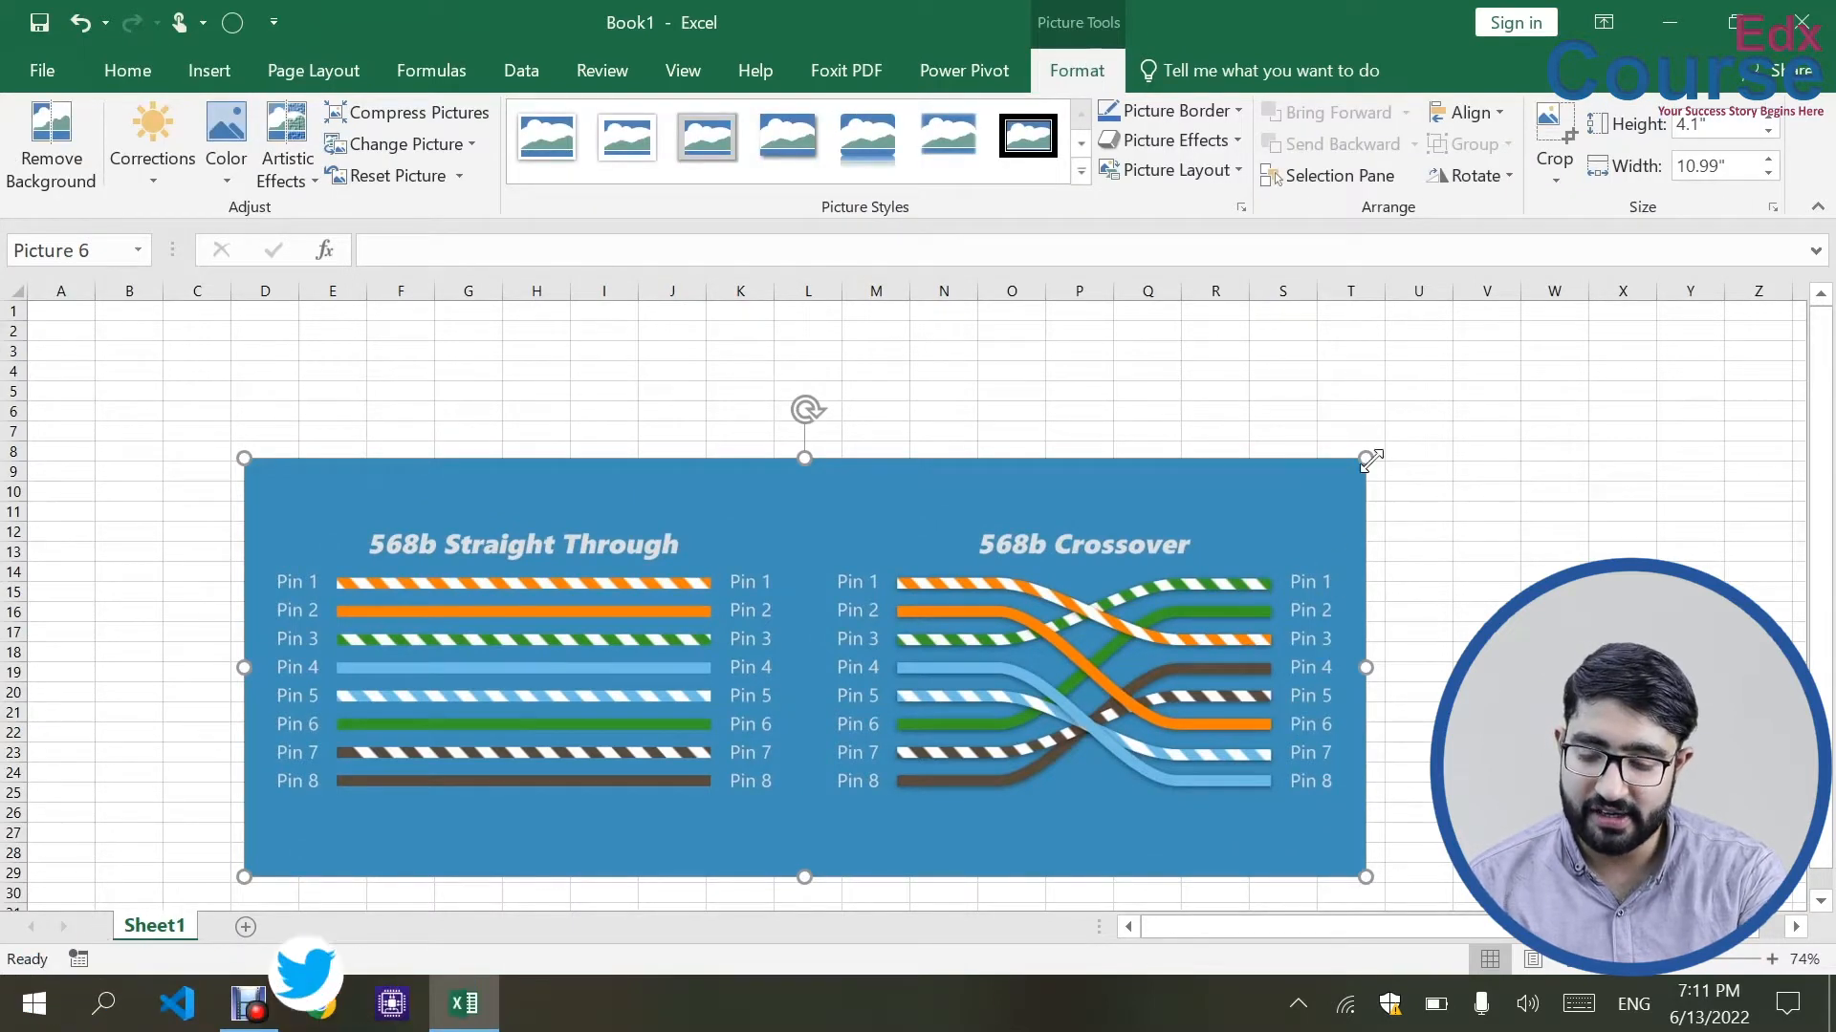
- Shrink the cable wiring picture to about 1.95" high by 5.23" wide and move it up to start near cell G7
{"action": "left_click_drag", "start_coordinate": [1370, 461], "coordinate": [722, 678]}
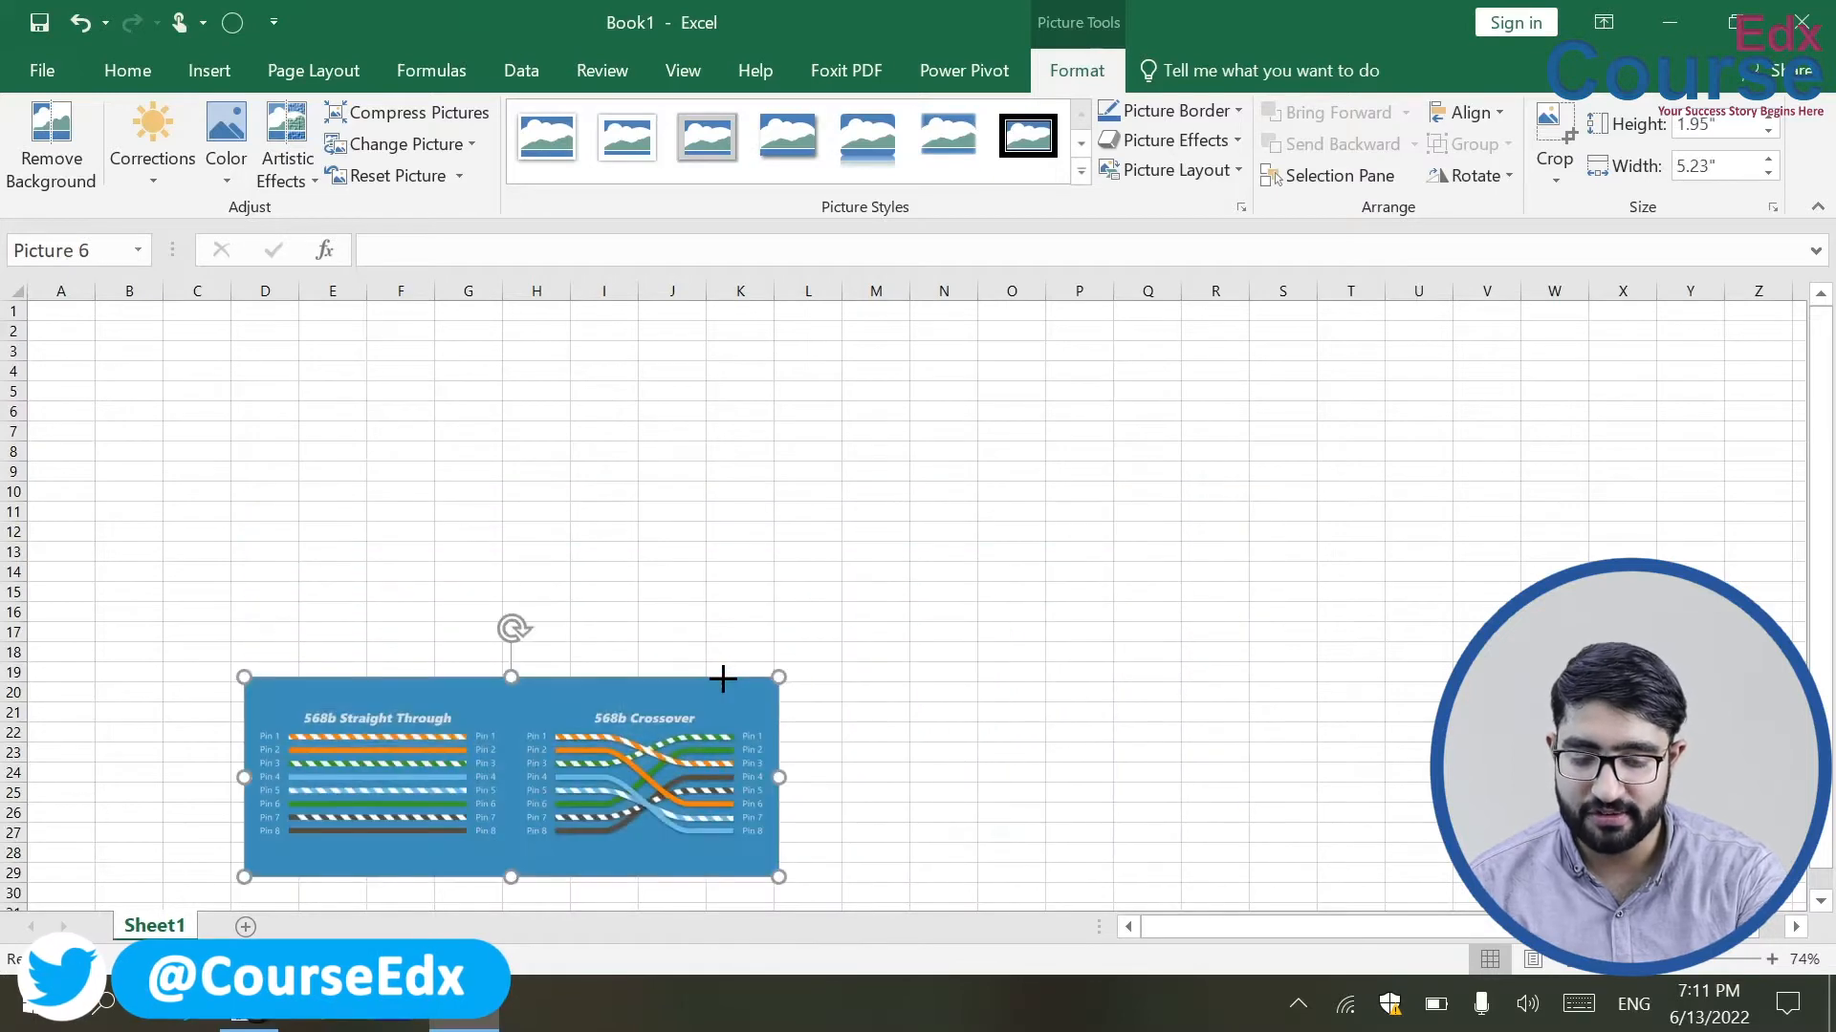
{"action": "left_click_drag", "start_coordinate": [465, 761], "coordinate": [863, 472]}
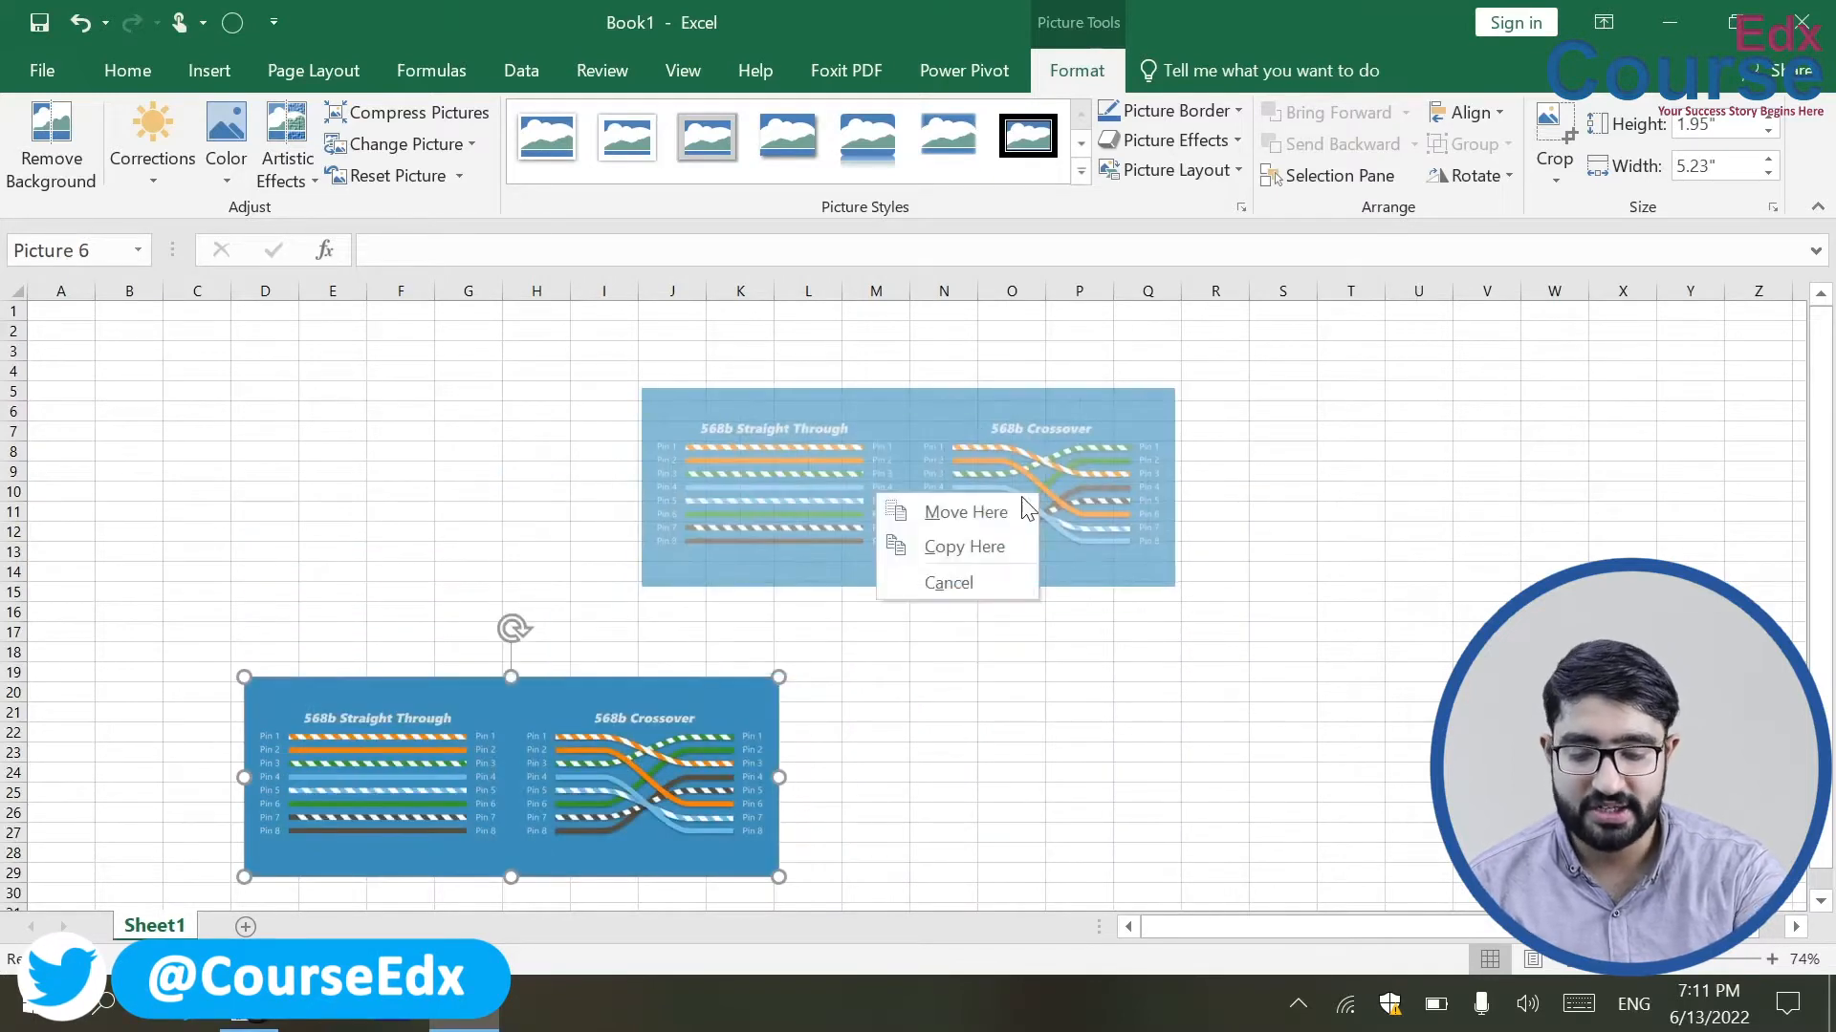
{"action": "left_click", "coordinate": [863, 473]}
{"action": "left_click_drag", "start_coordinate": [532, 717], "coordinate": [753, 462]}
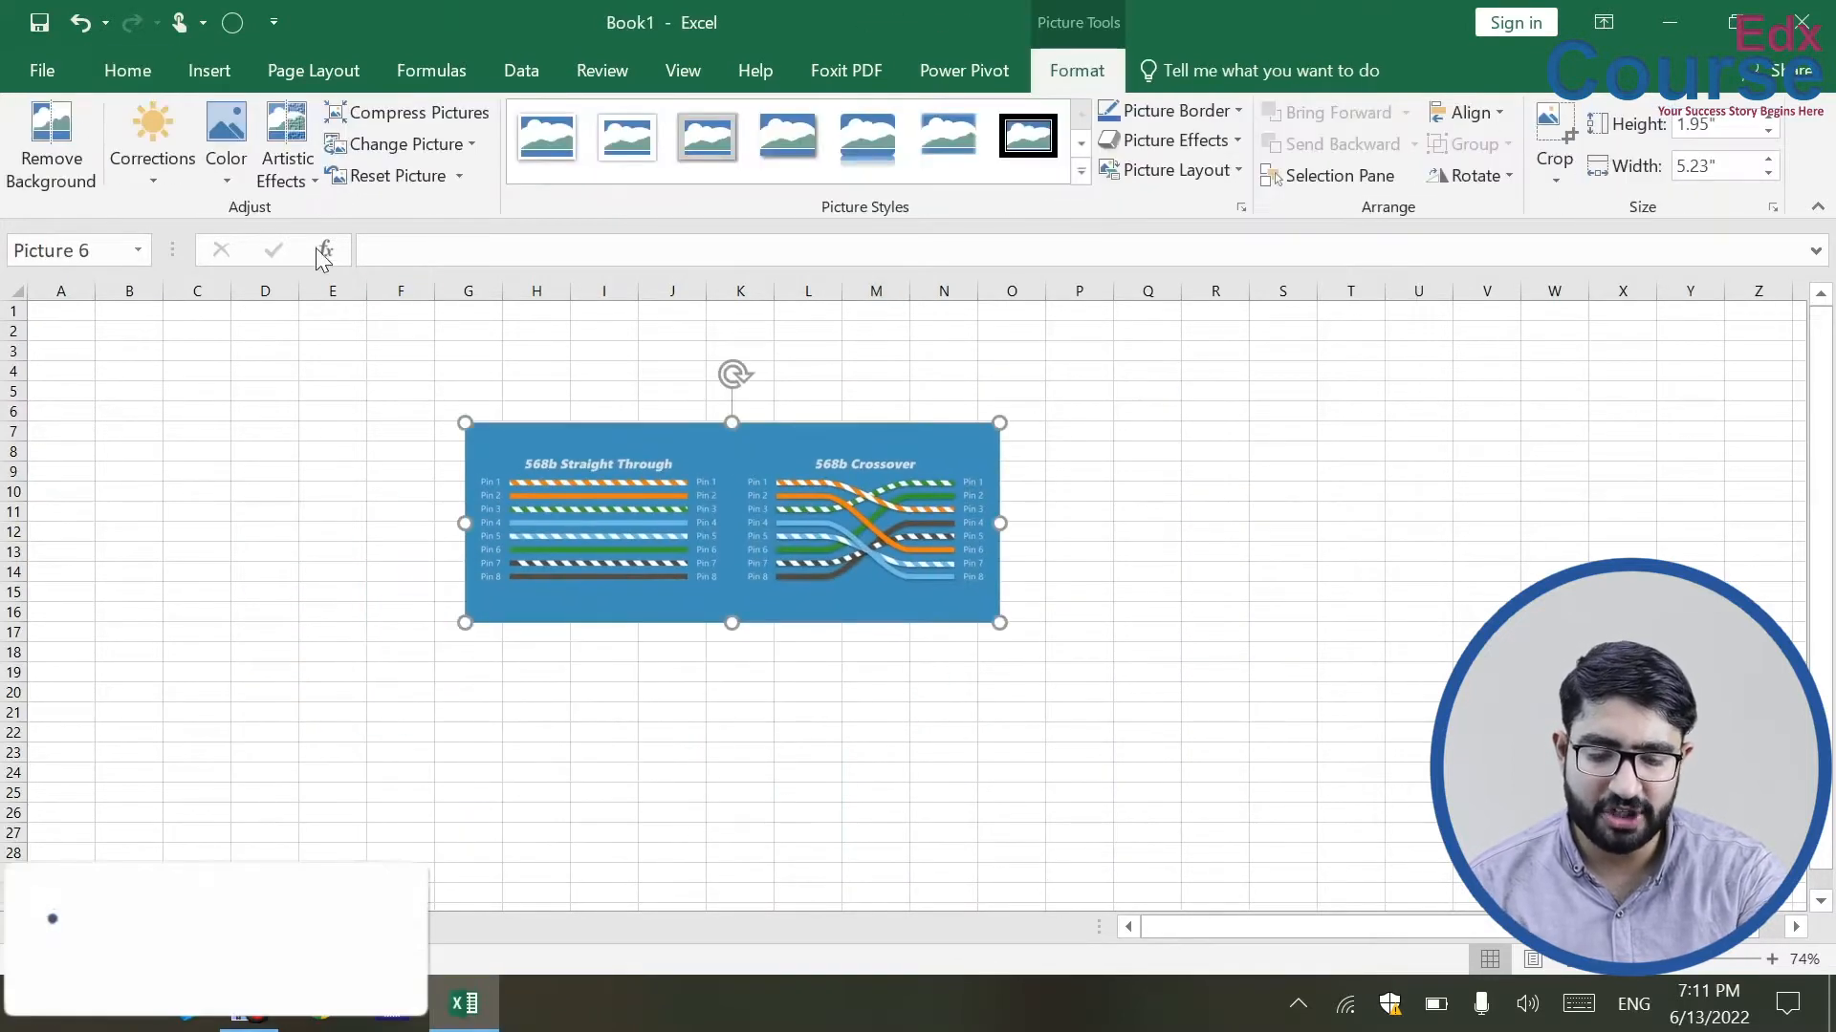
- Try background removal on the picture and discard it, and try a dark, low-contrast Brightness/Contrast correction and undo it
{"action": "left_click", "coordinate": [44, 139]}
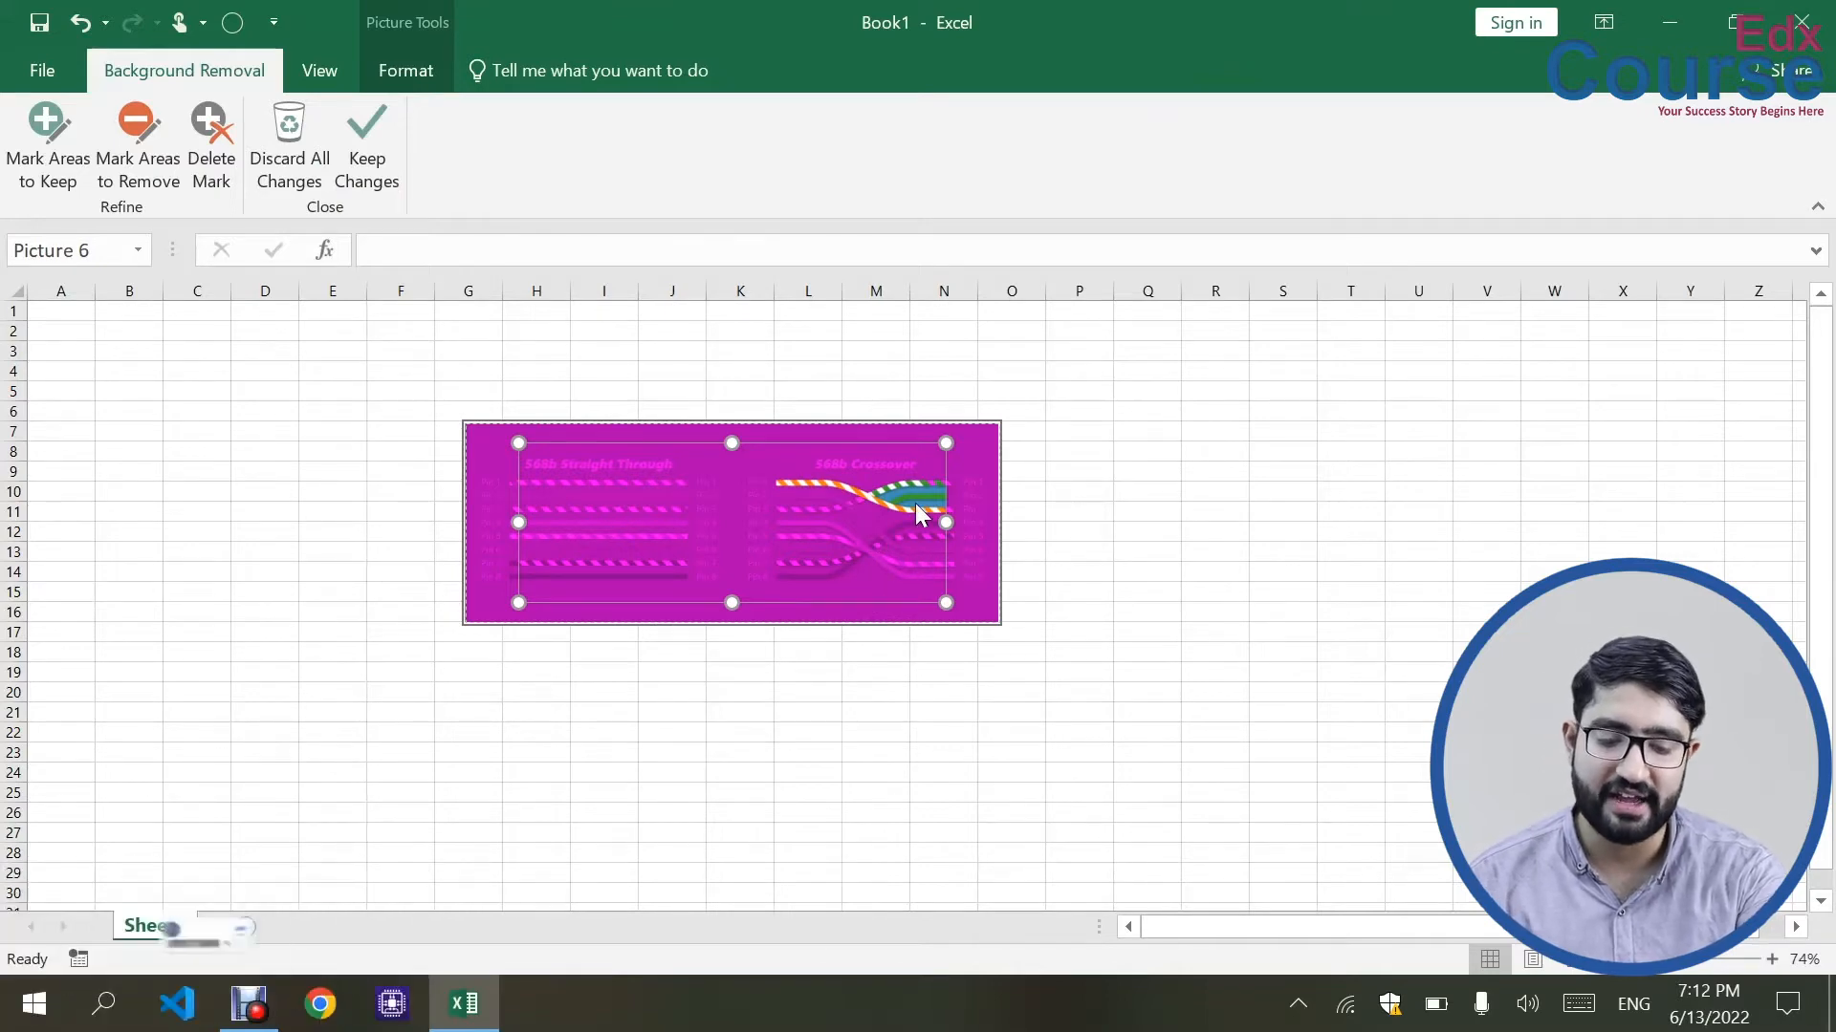
{"action": "left_click", "coordinate": [288, 161]}
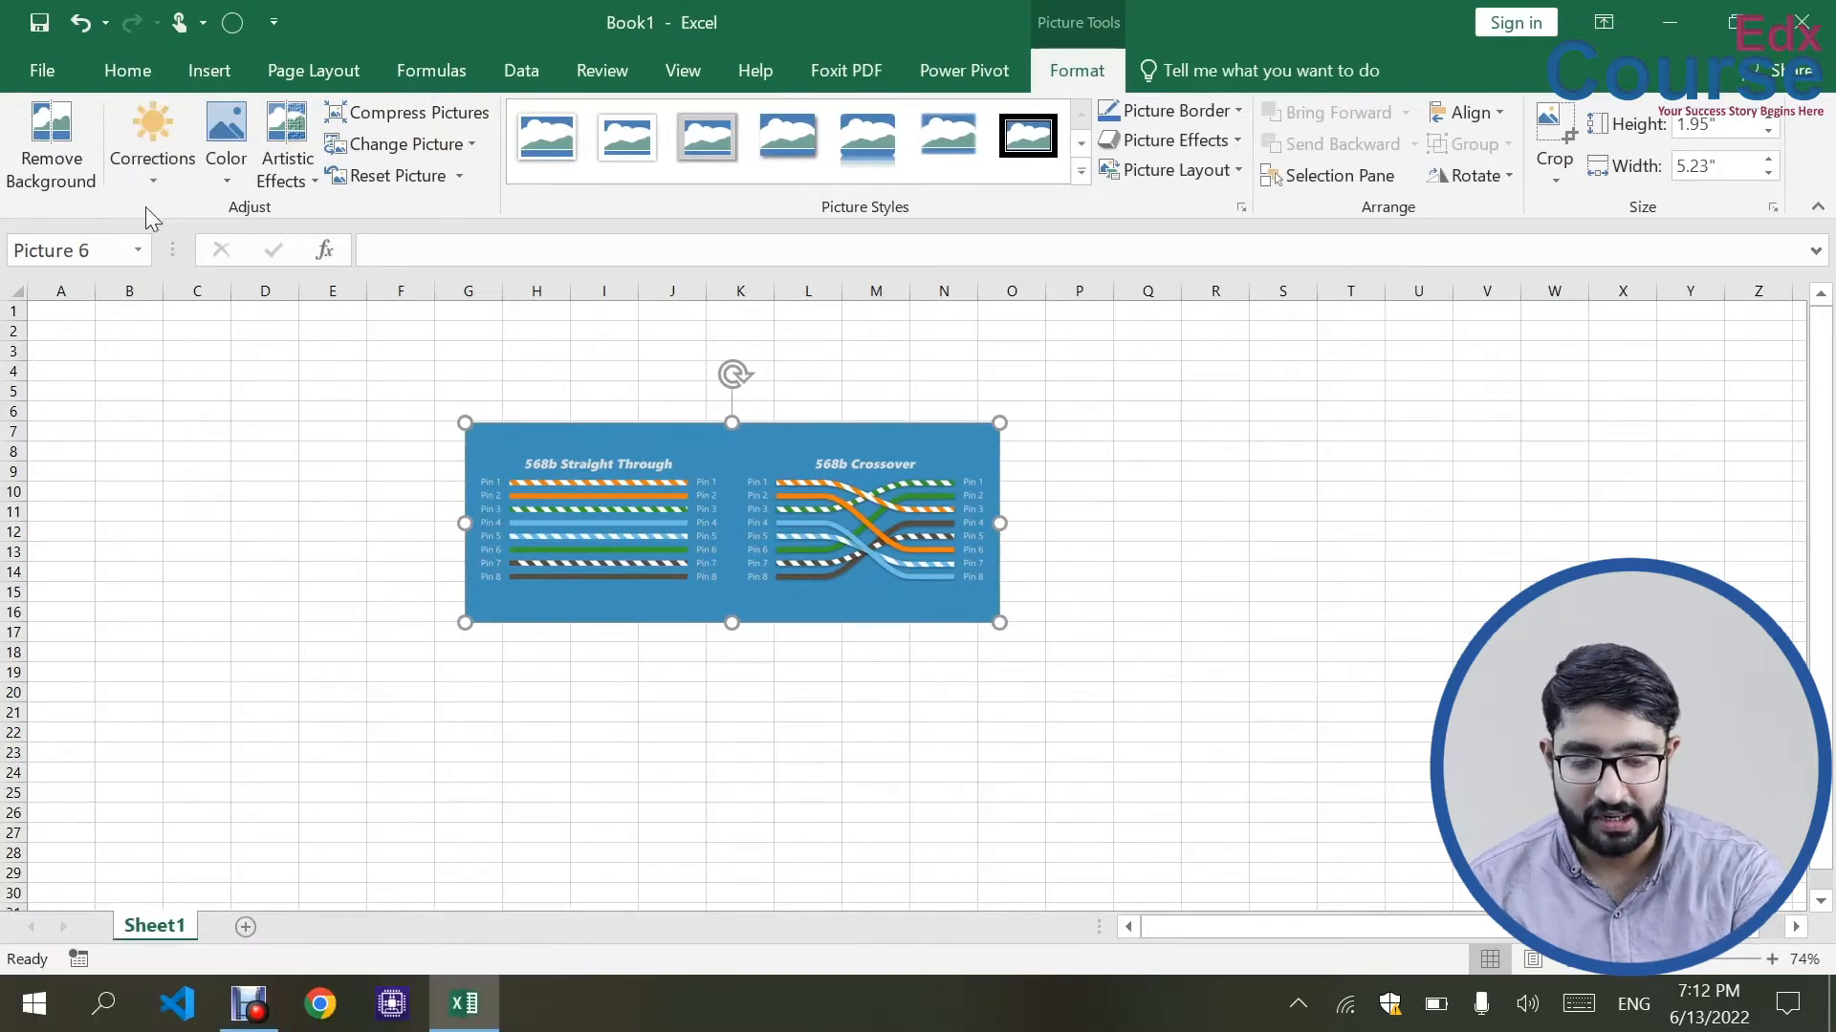
{"action": "left_click", "coordinate": [153, 134]}
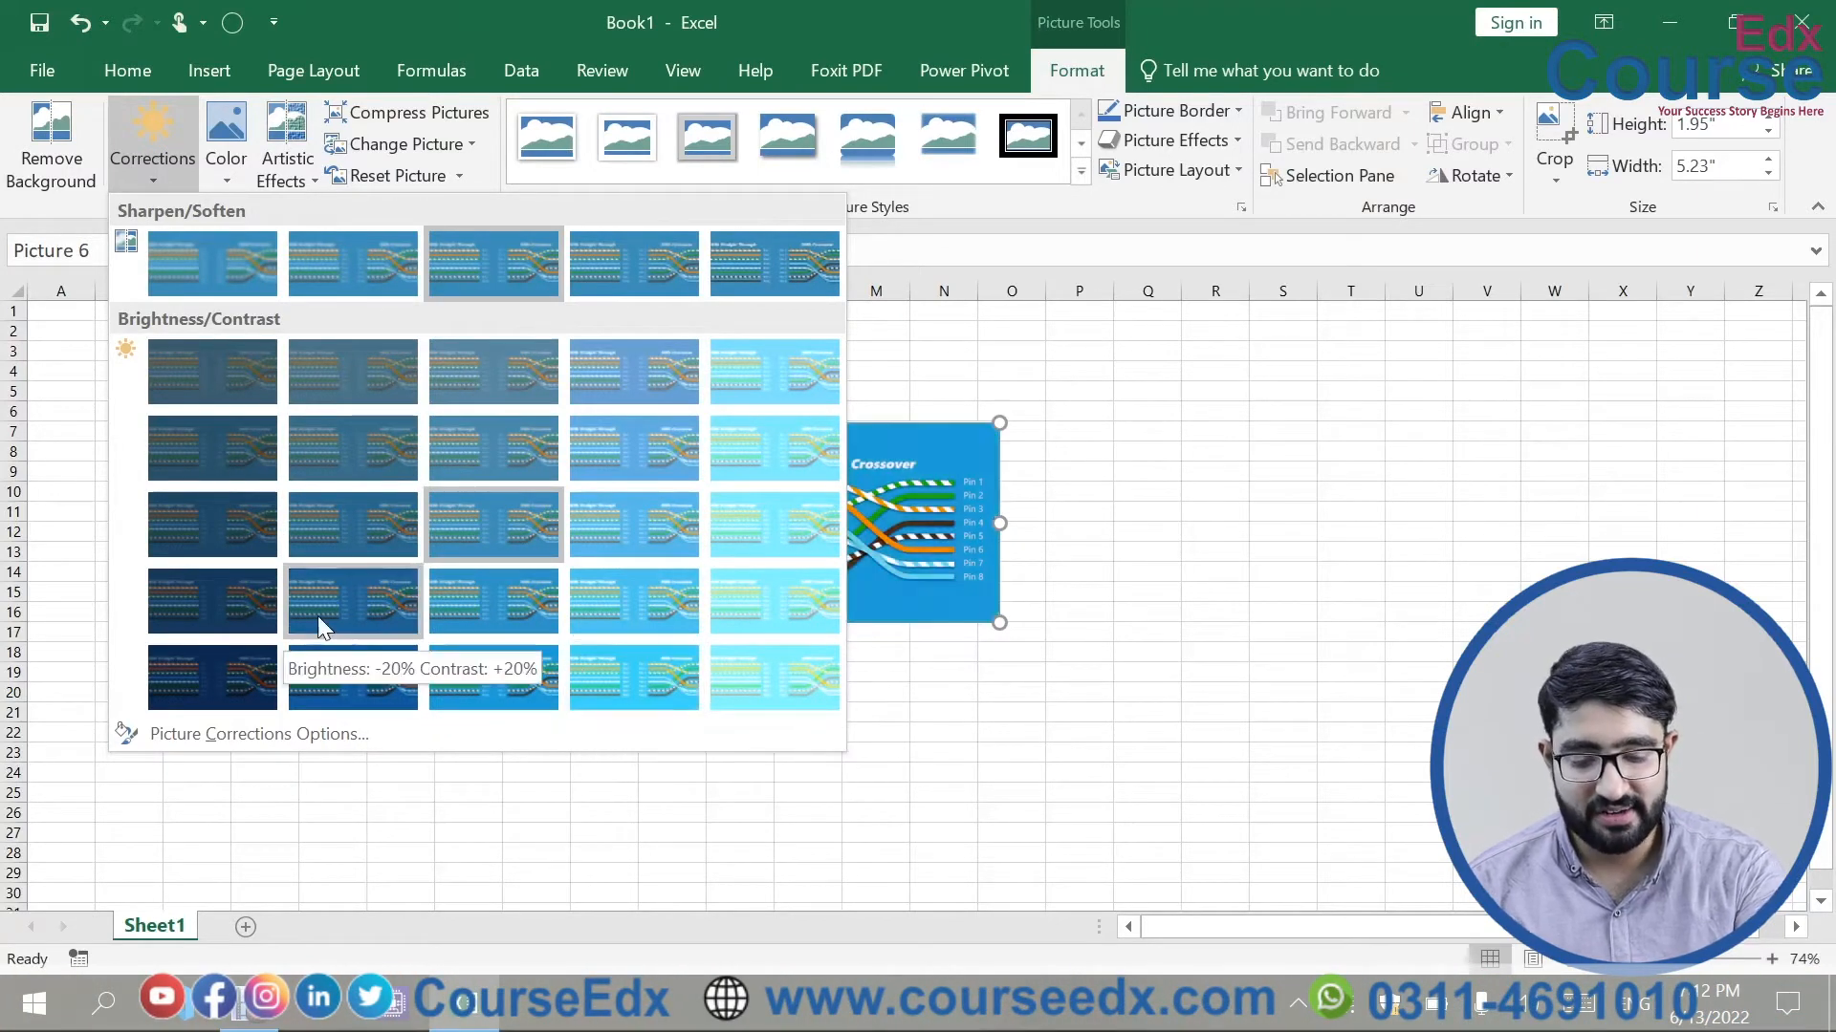
{"action": "left_click", "coordinate": [244, 388]}
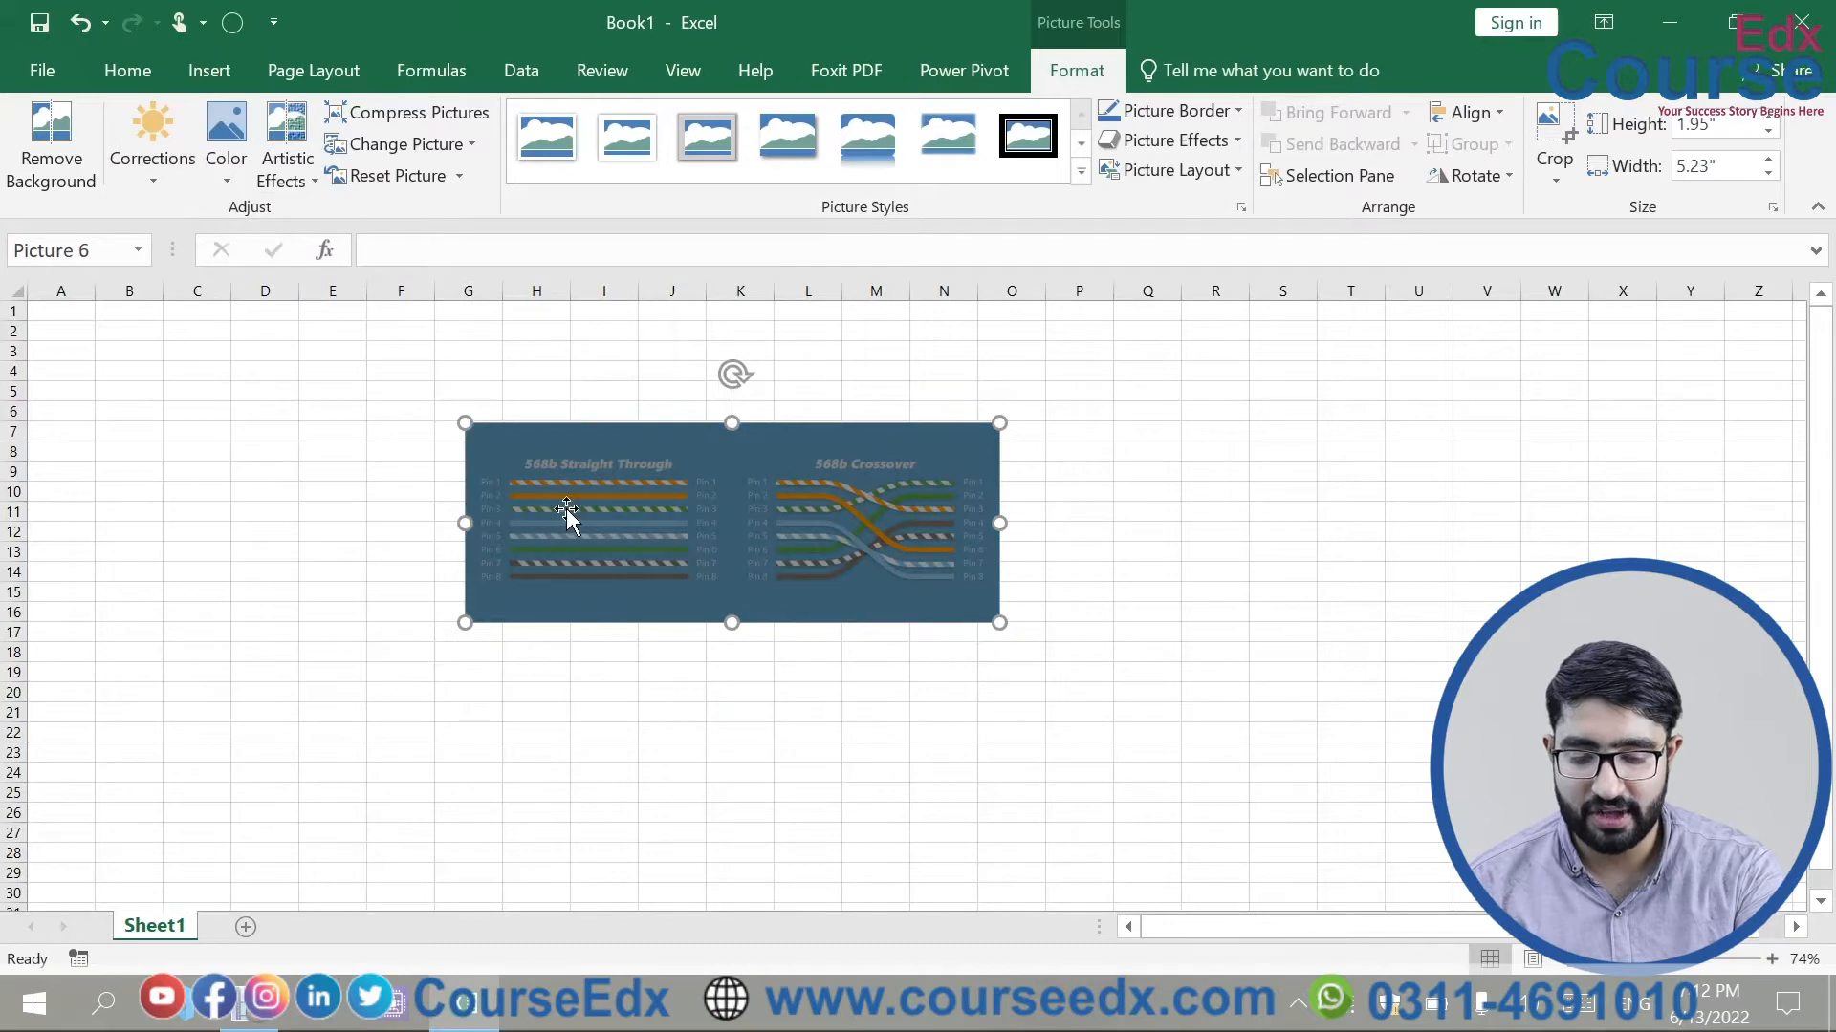
{"action": "key", "text": "ctrl+z"}
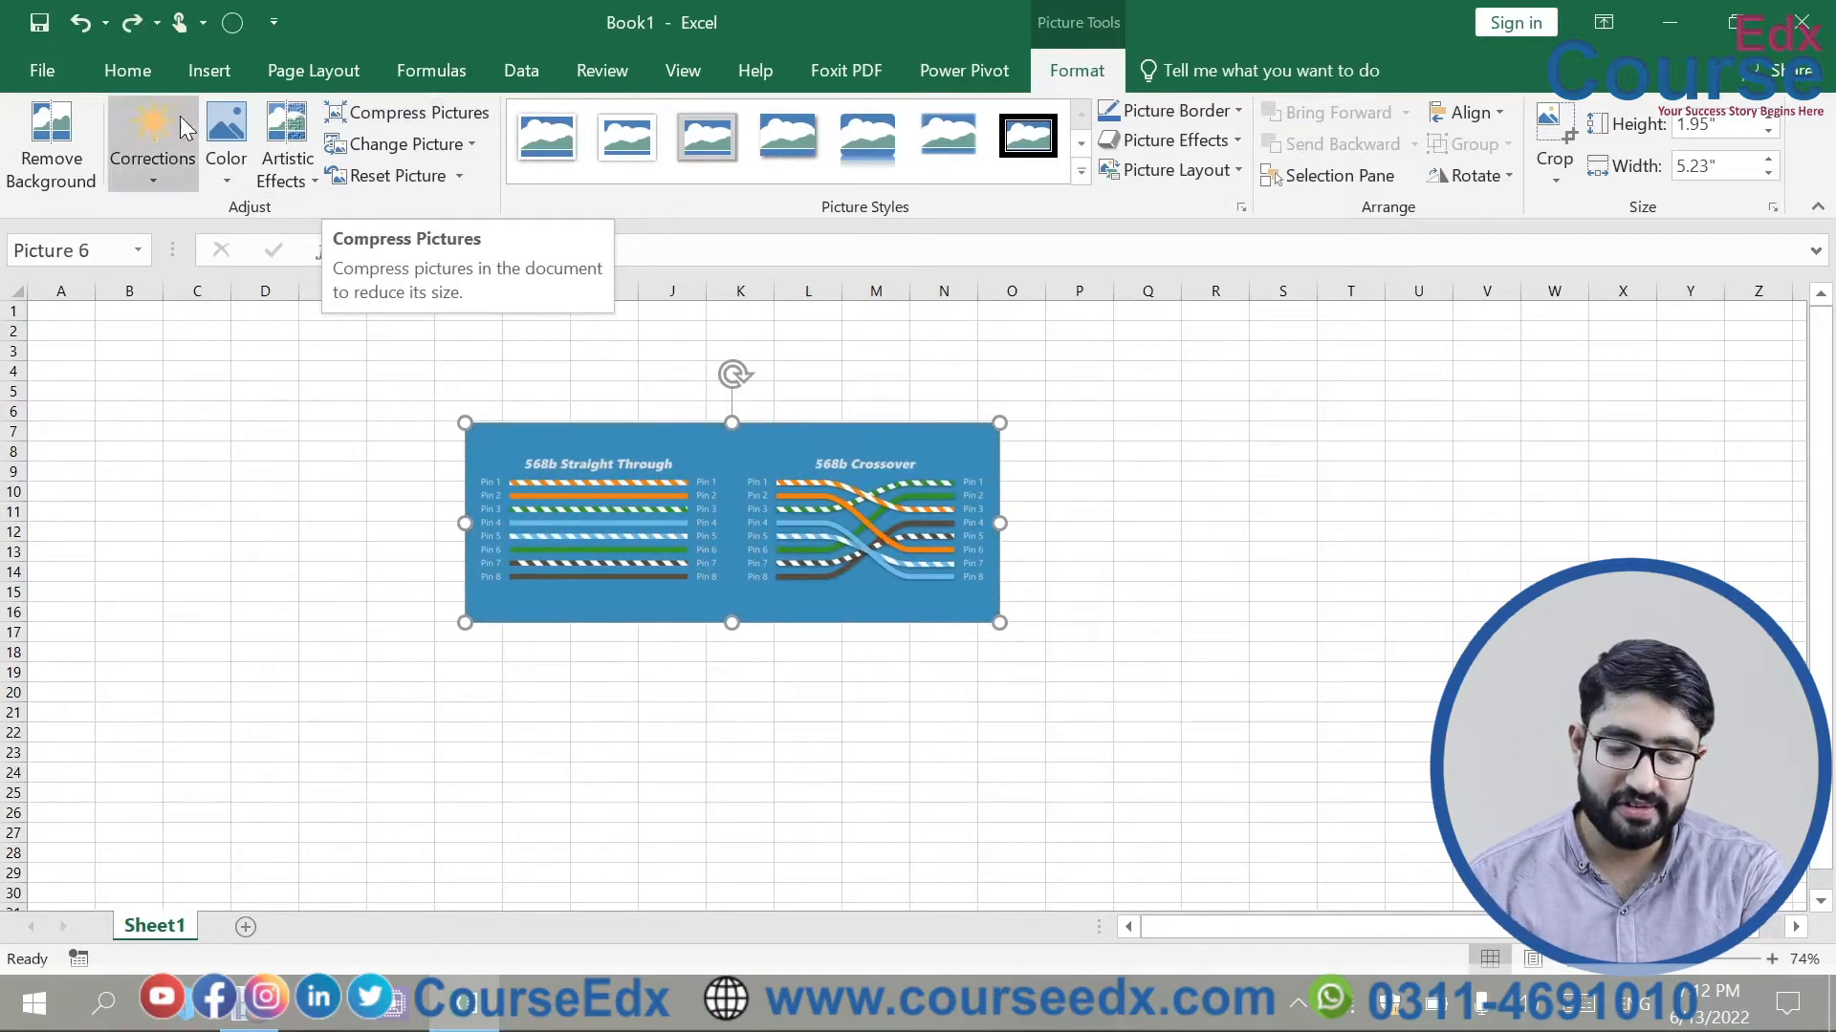
- Try recolouring the picture with the light green variation and undo the recolour
{"action": "left_click", "coordinate": [230, 143]}
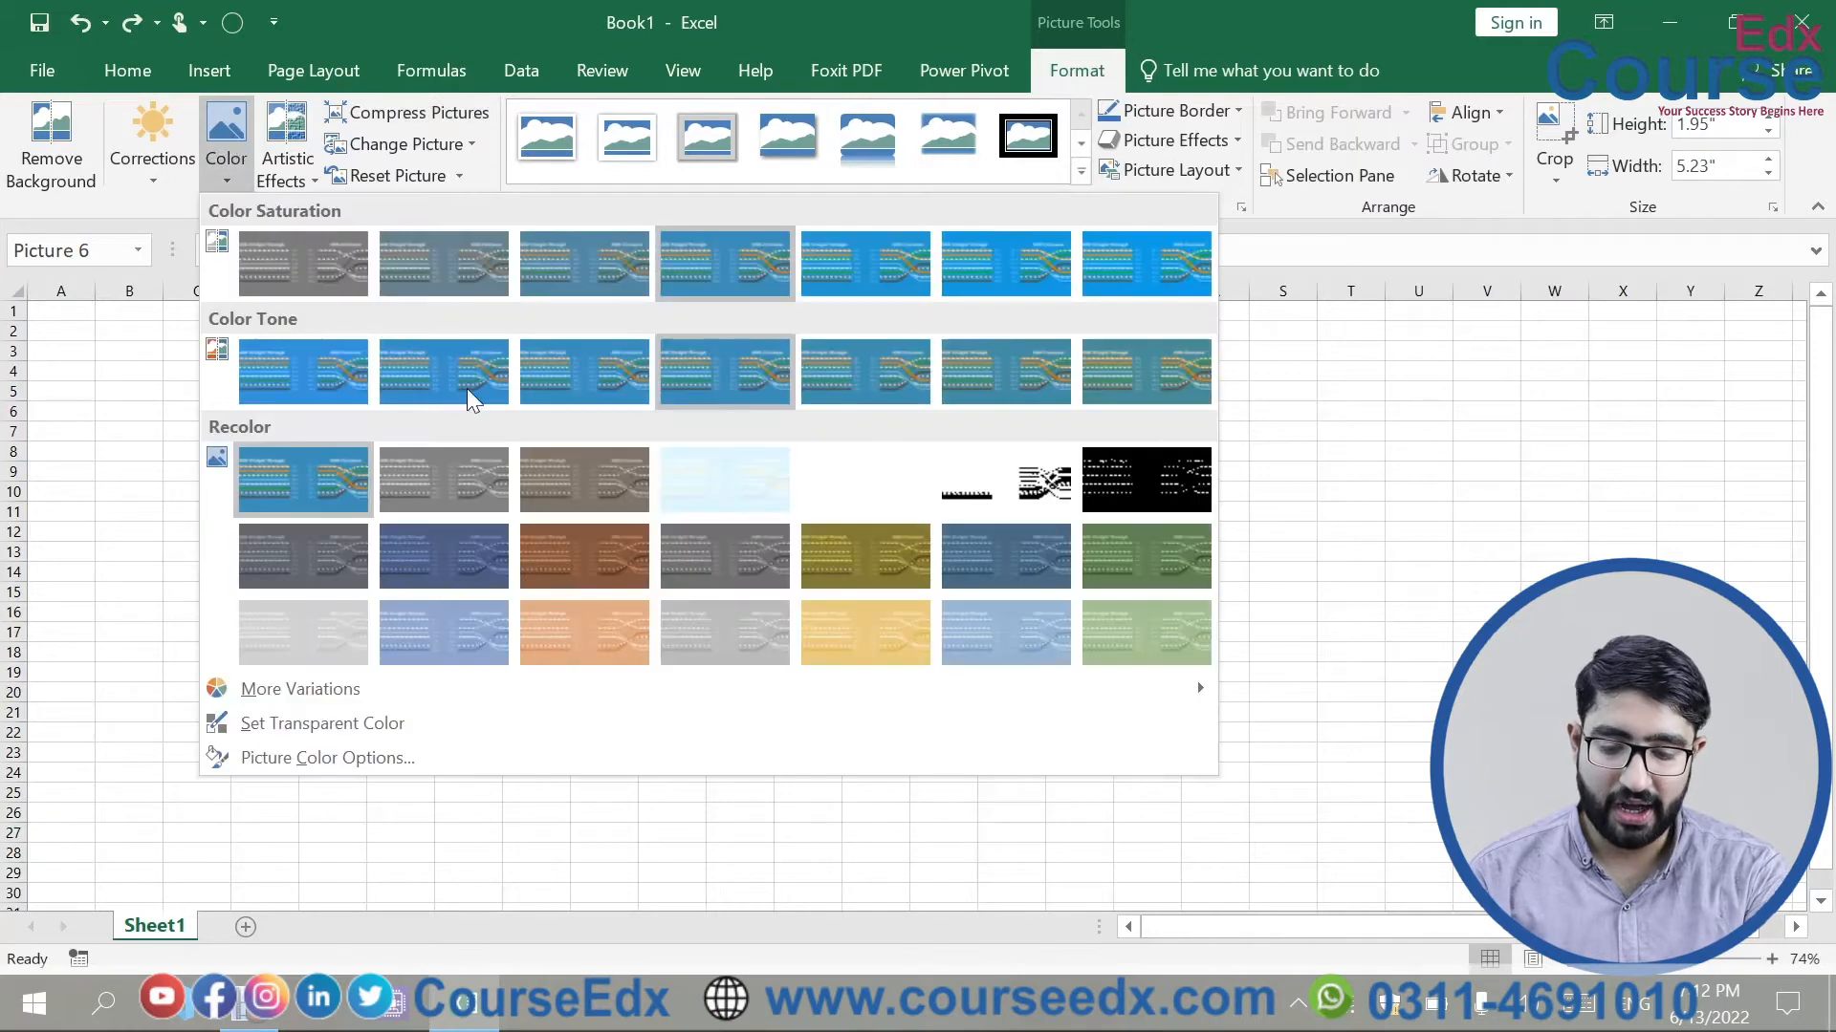
{"action": "left_click", "coordinate": [1138, 633]}
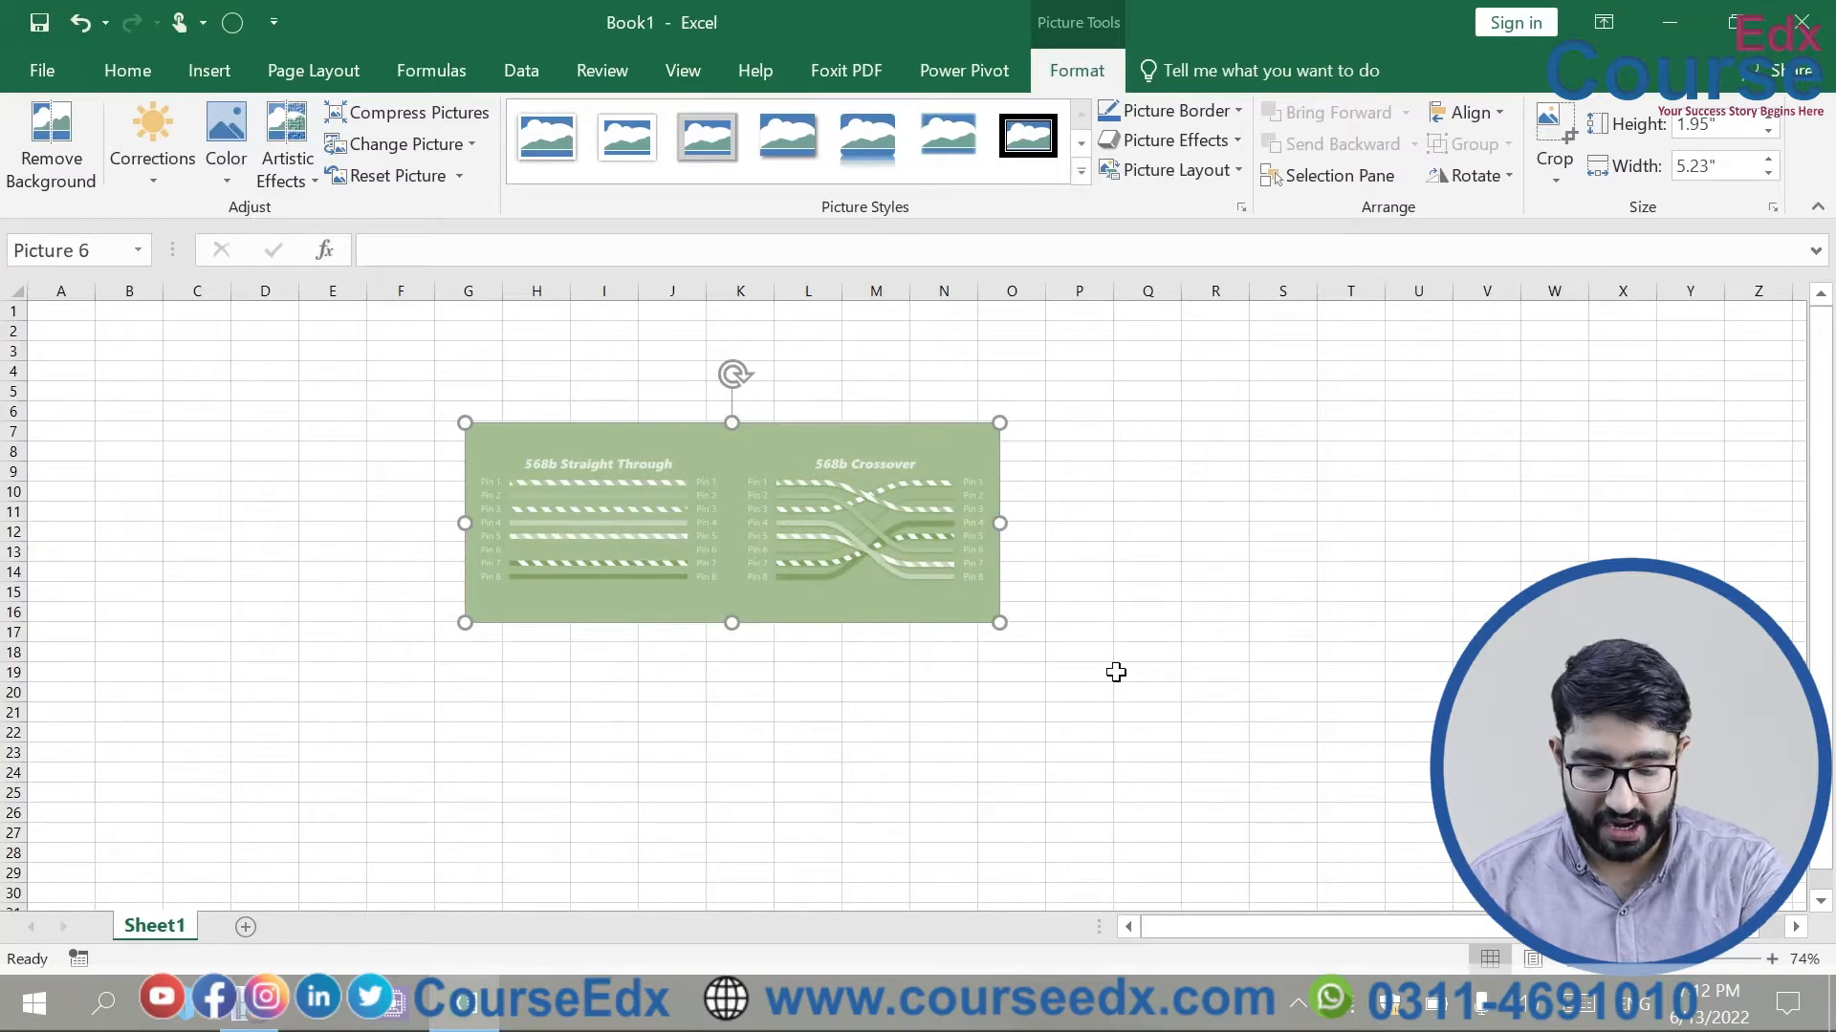
{"action": "key", "text": "ctrl+z"}
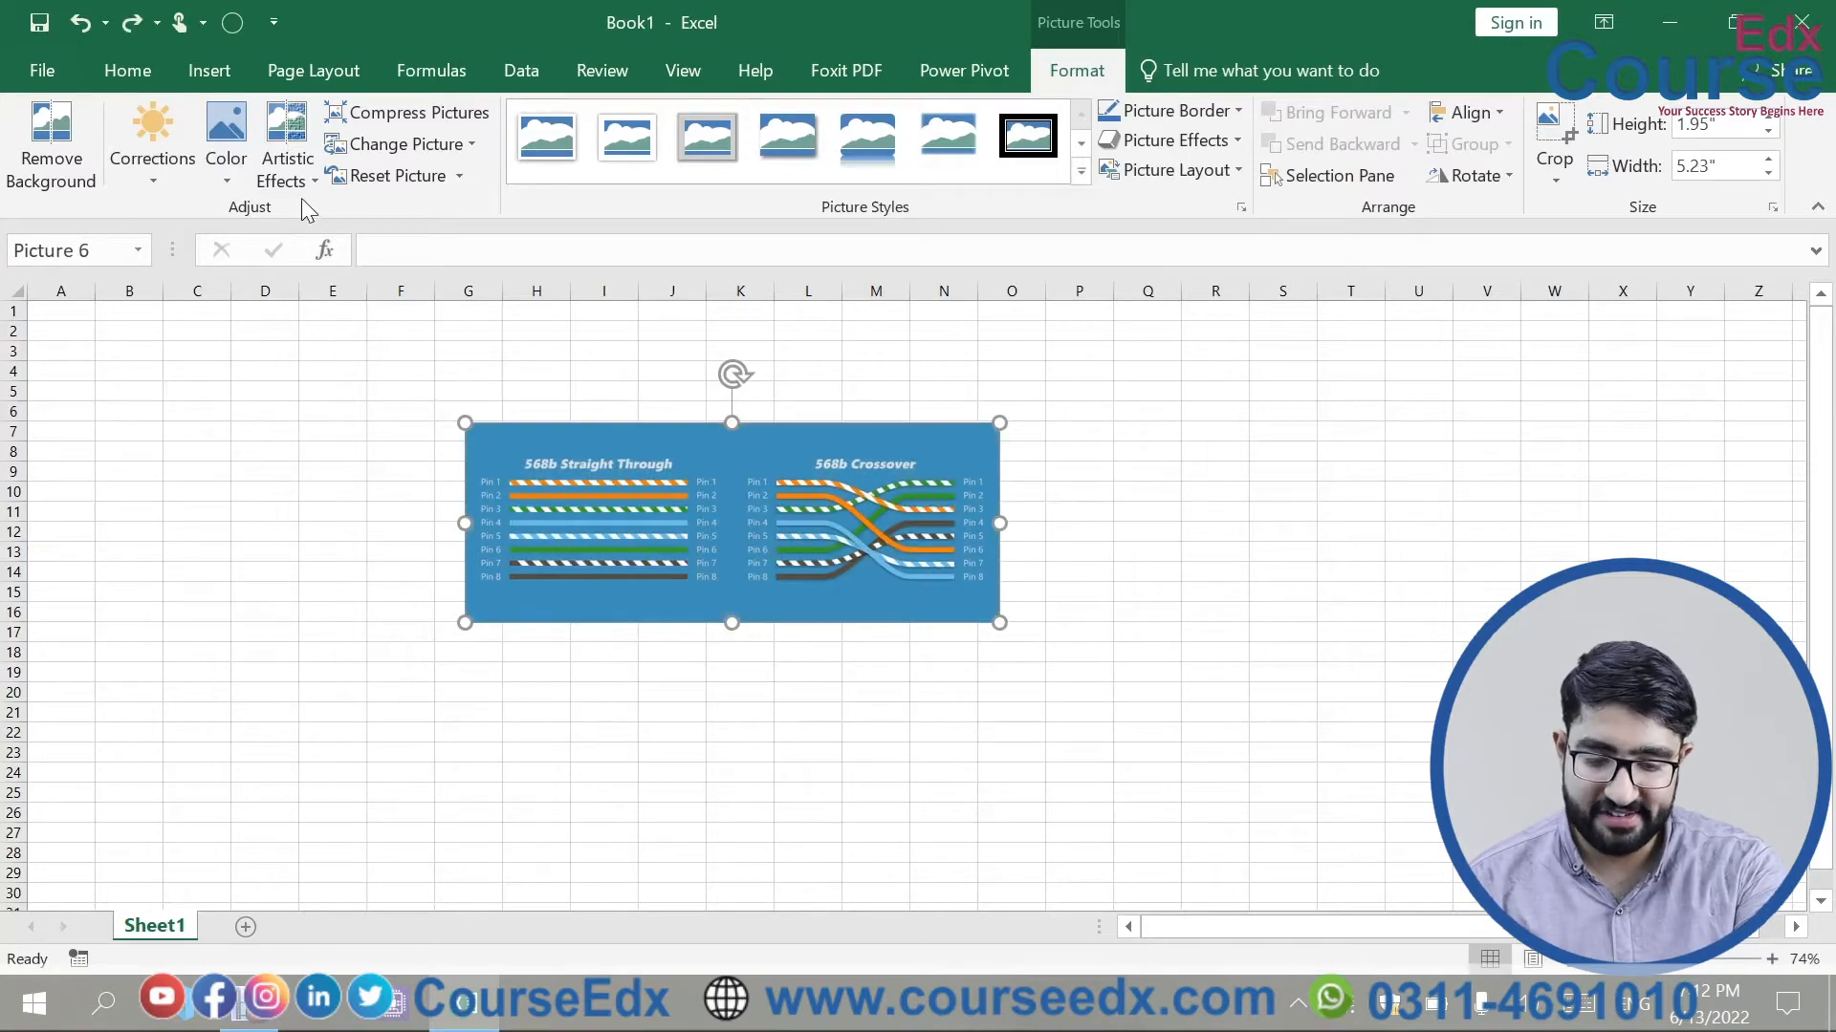
- Apply a rough textured artistic effect to the picture and move the picture down to start around row 9
{"action": "left_click", "coordinate": [286, 172]}
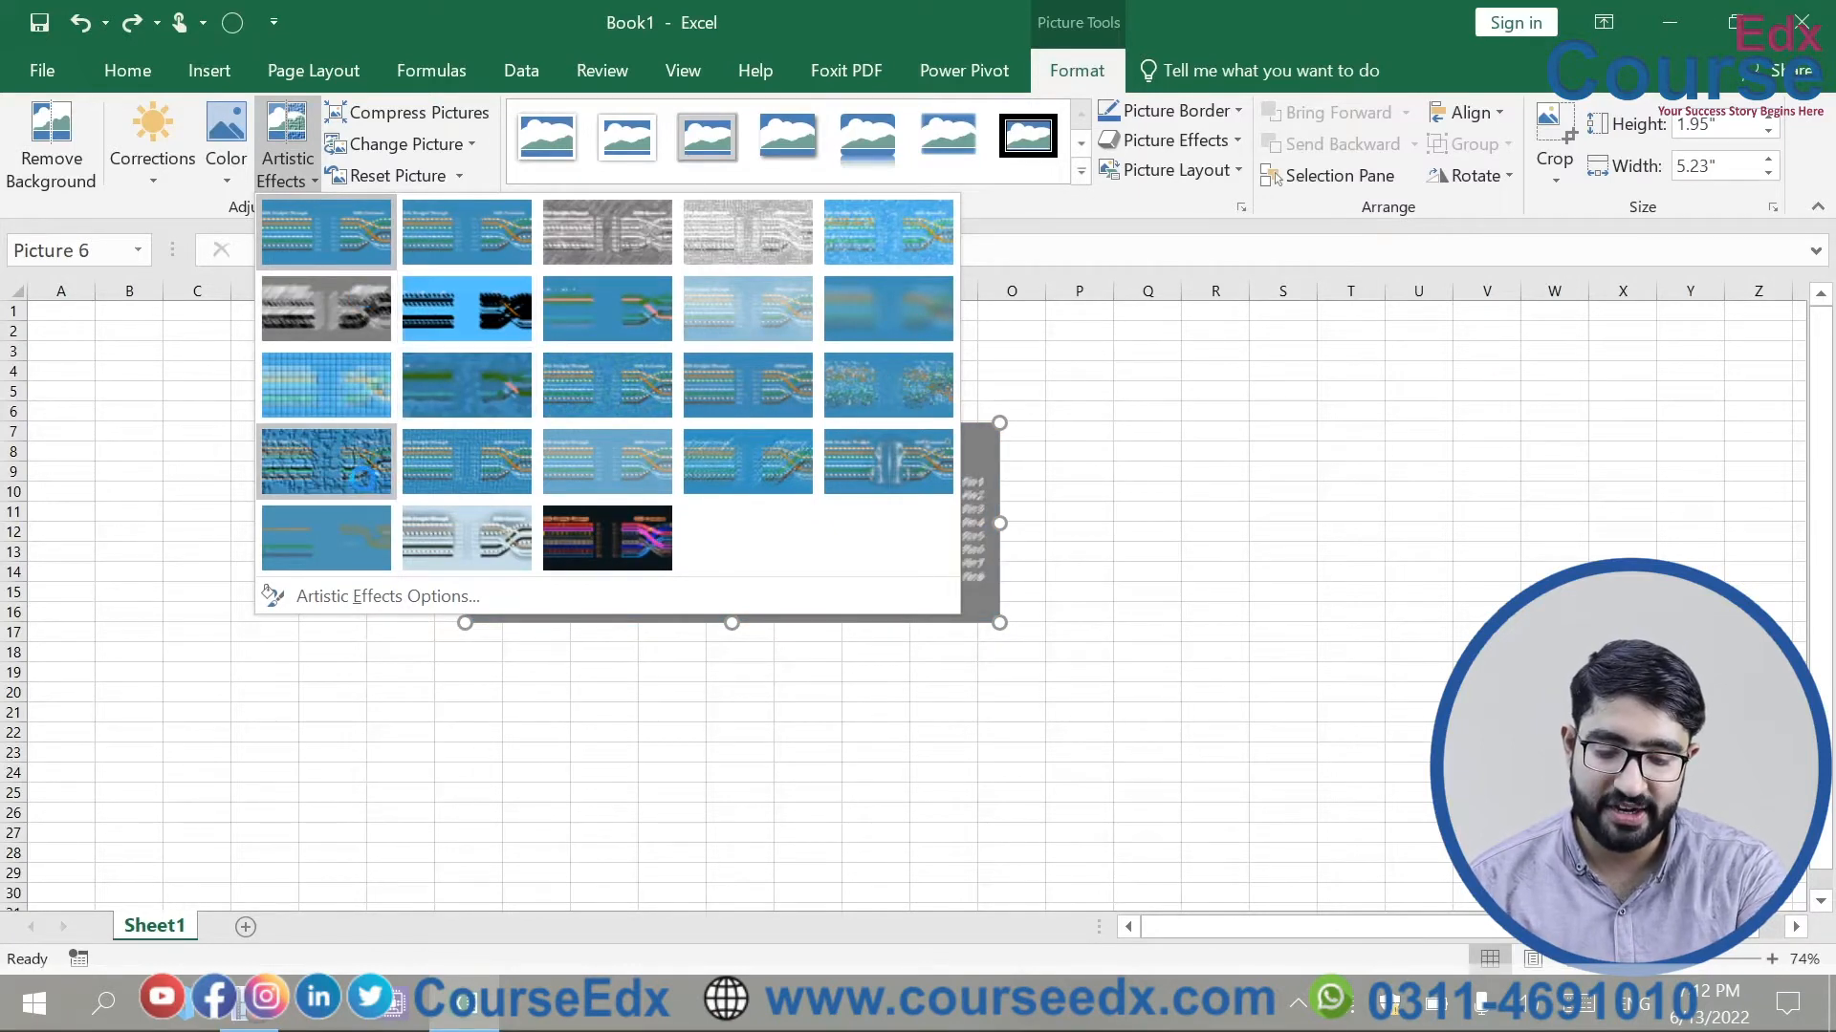
{"action": "left_click", "coordinate": [326, 461]}
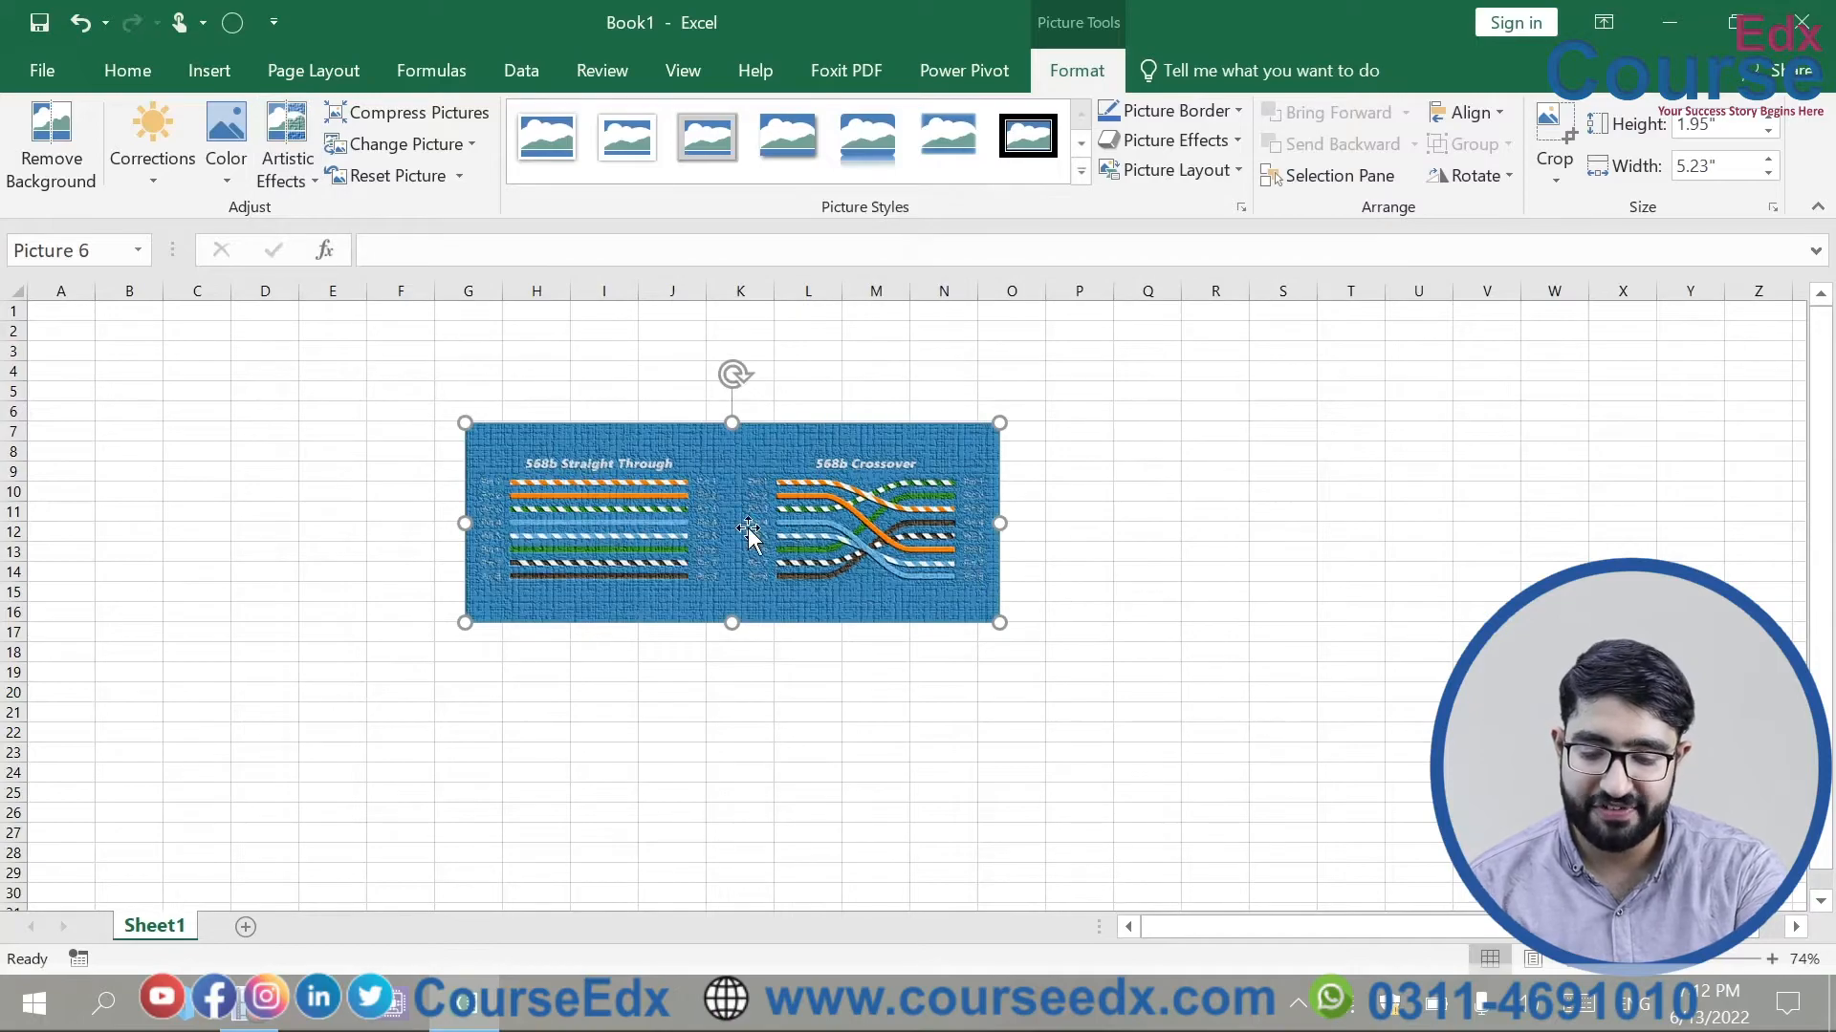
{"action": "scroll", "coordinate": [748, 532], "scroll_direction": "up", "scroll_amount": 1}
{"action": "scroll", "coordinate": [749, 531], "scroll_direction": "up", "scroll_amount": 15}
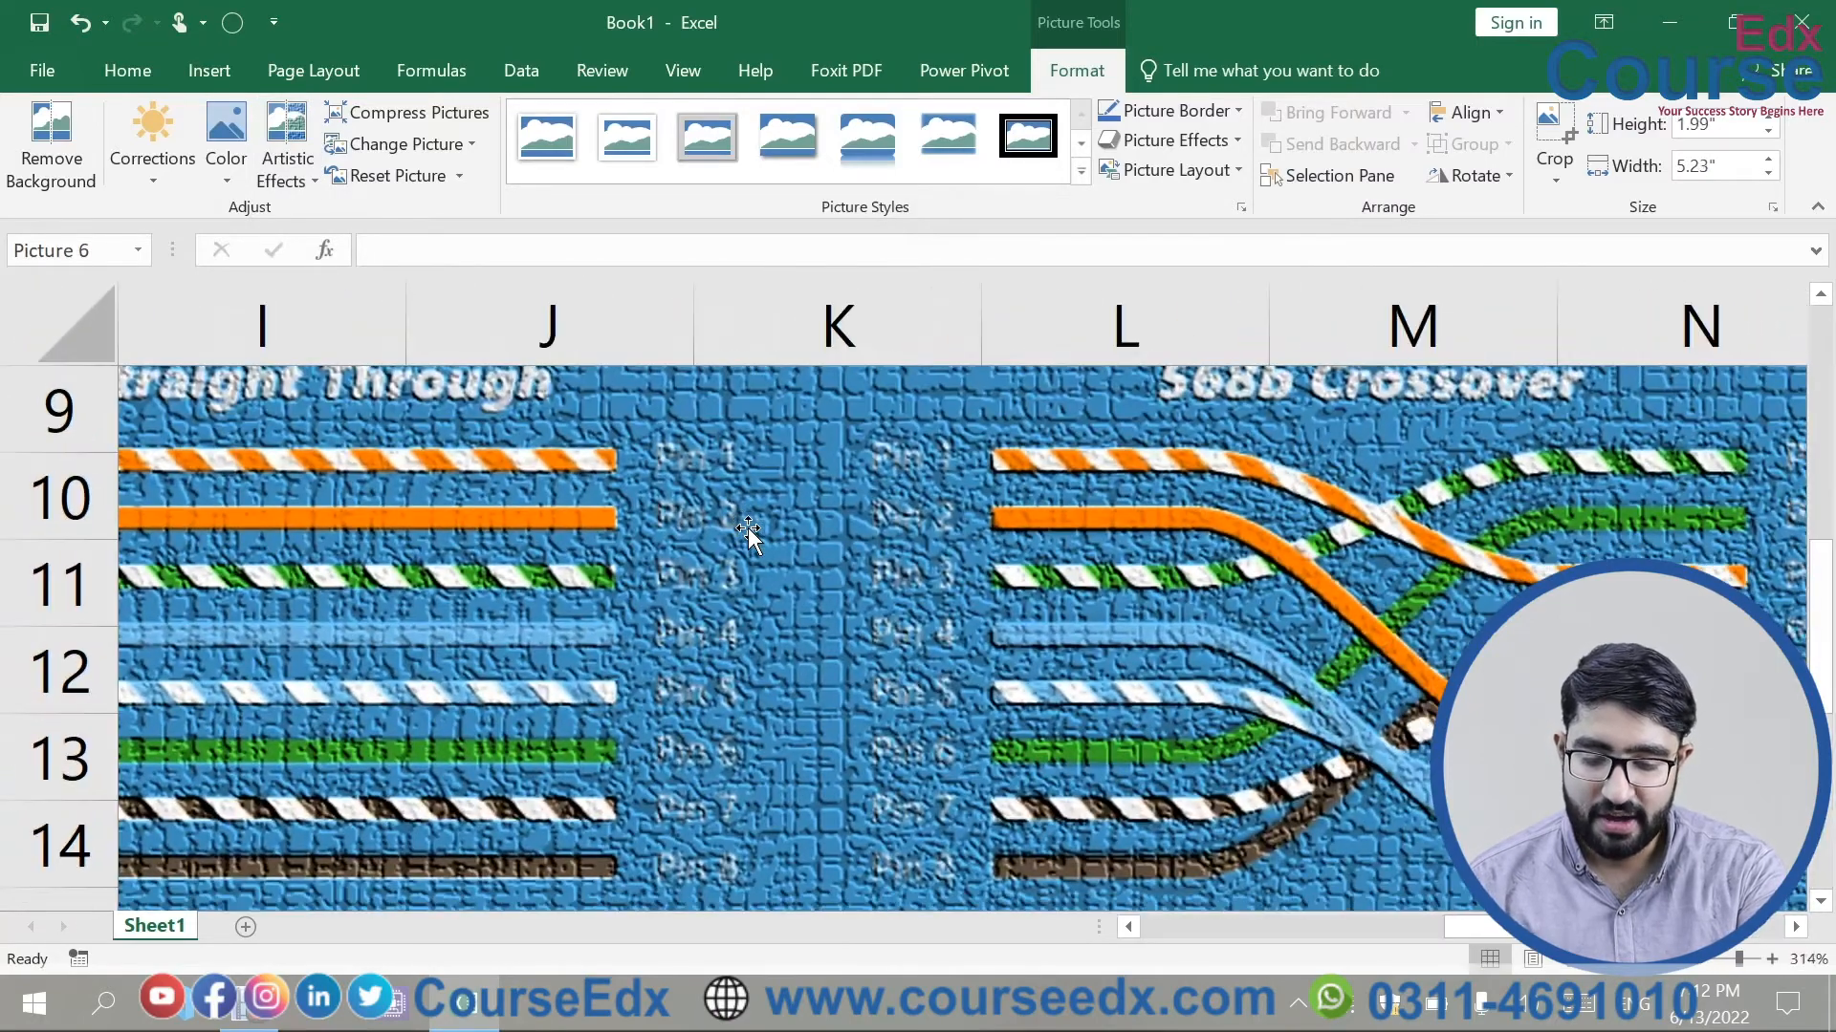
{"action": "scroll", "coordinate": [748, 532], "scroll_direction": "down", "scroll_amount": 12}
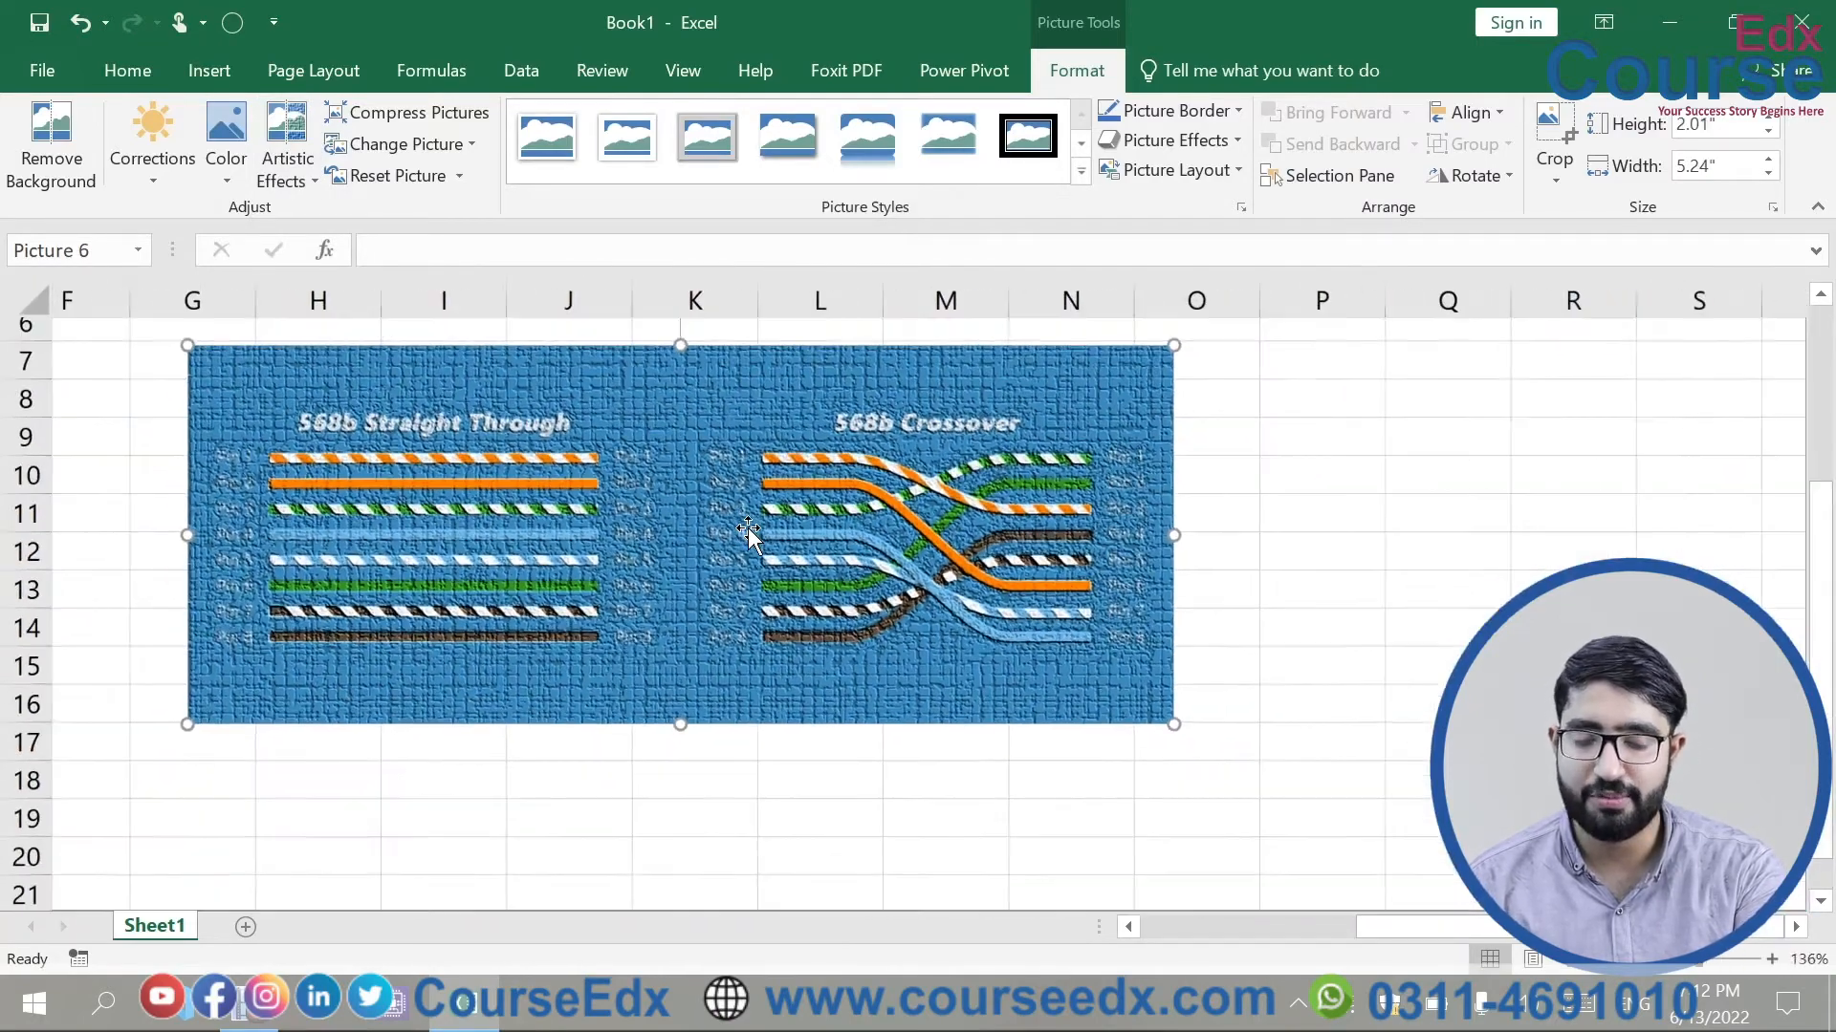
{"action": "scroll", "coordinate": [749, 531], "scroll_direction": "down", "scroll_amount": 3}
{"action": "left_click_drag", "start_coordinate": [661, 465], "coordinate": [742, 541]}
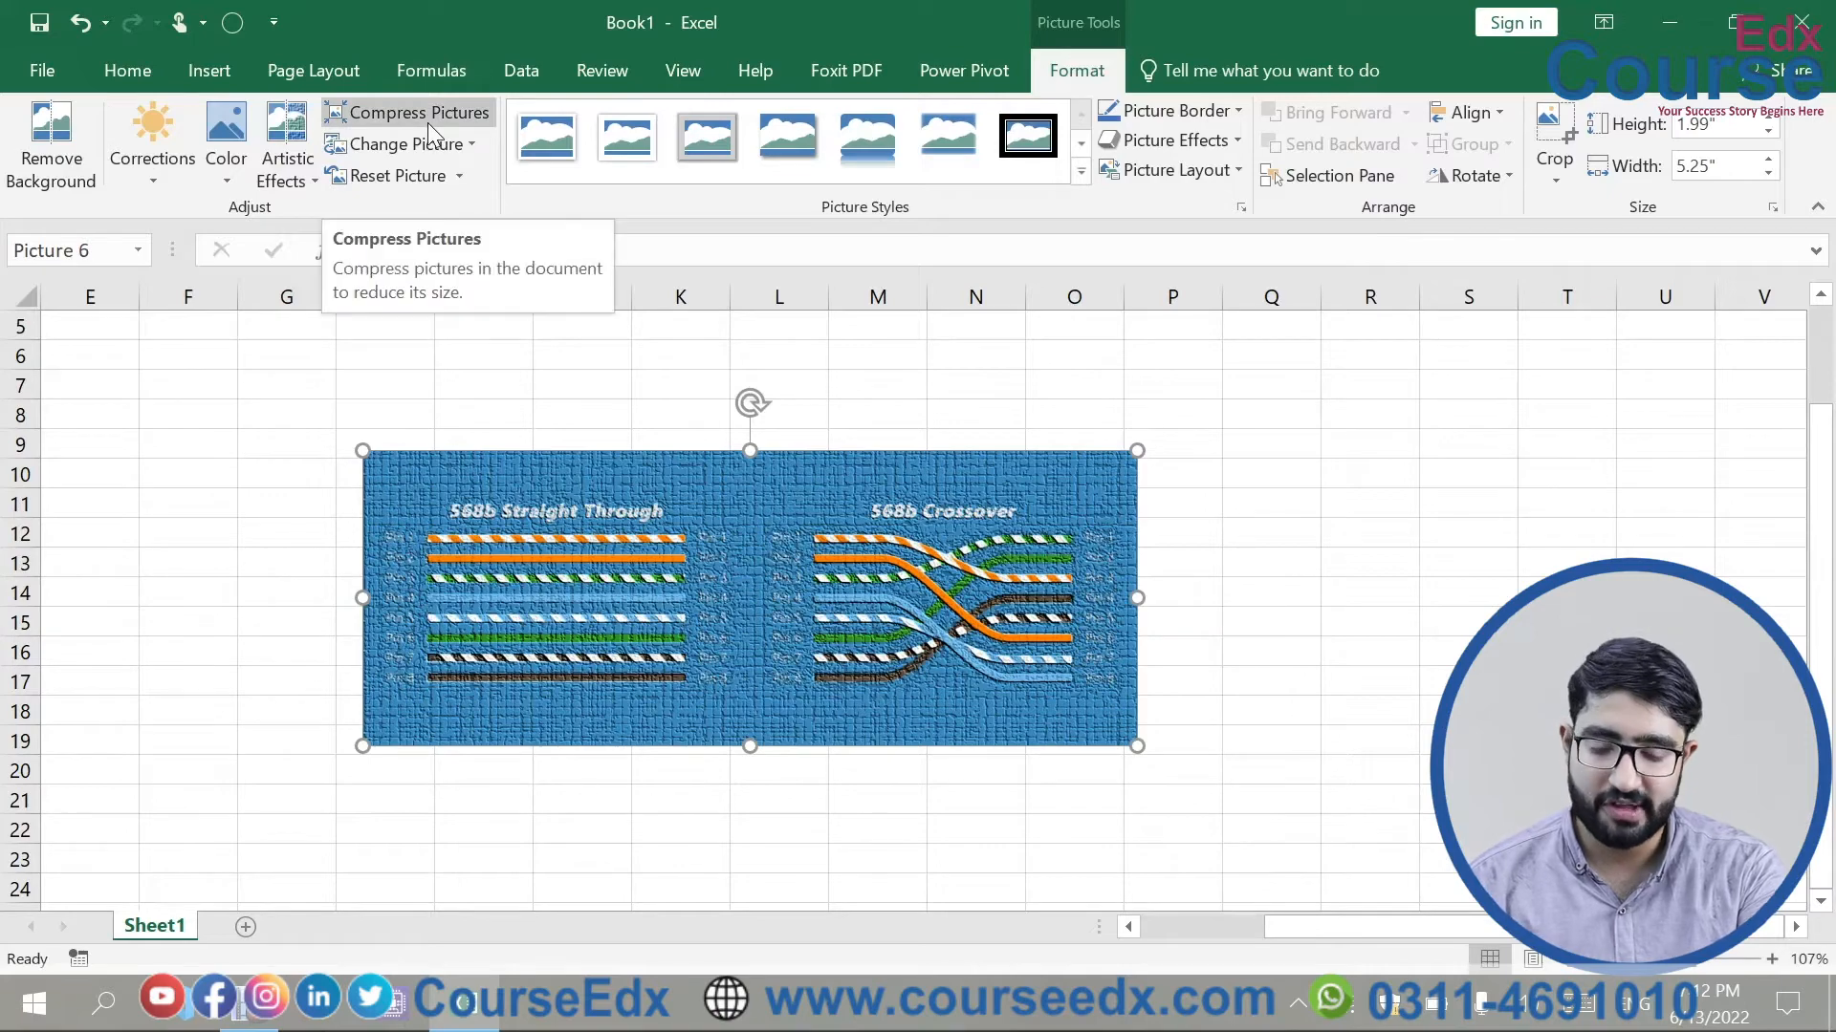
- Undo the last move of the textured picture and delete the picture from the sheet
{"action": "key", "text": "ctrl+z"}
{"action": "scroll", "coordinate": [828, 669], "scroll_direction": "up", "scroll_amount": 3}
{"action": "scroll", "coordinate": [828, 669], "scroll_direction": "up", "scroll_amount": 1}
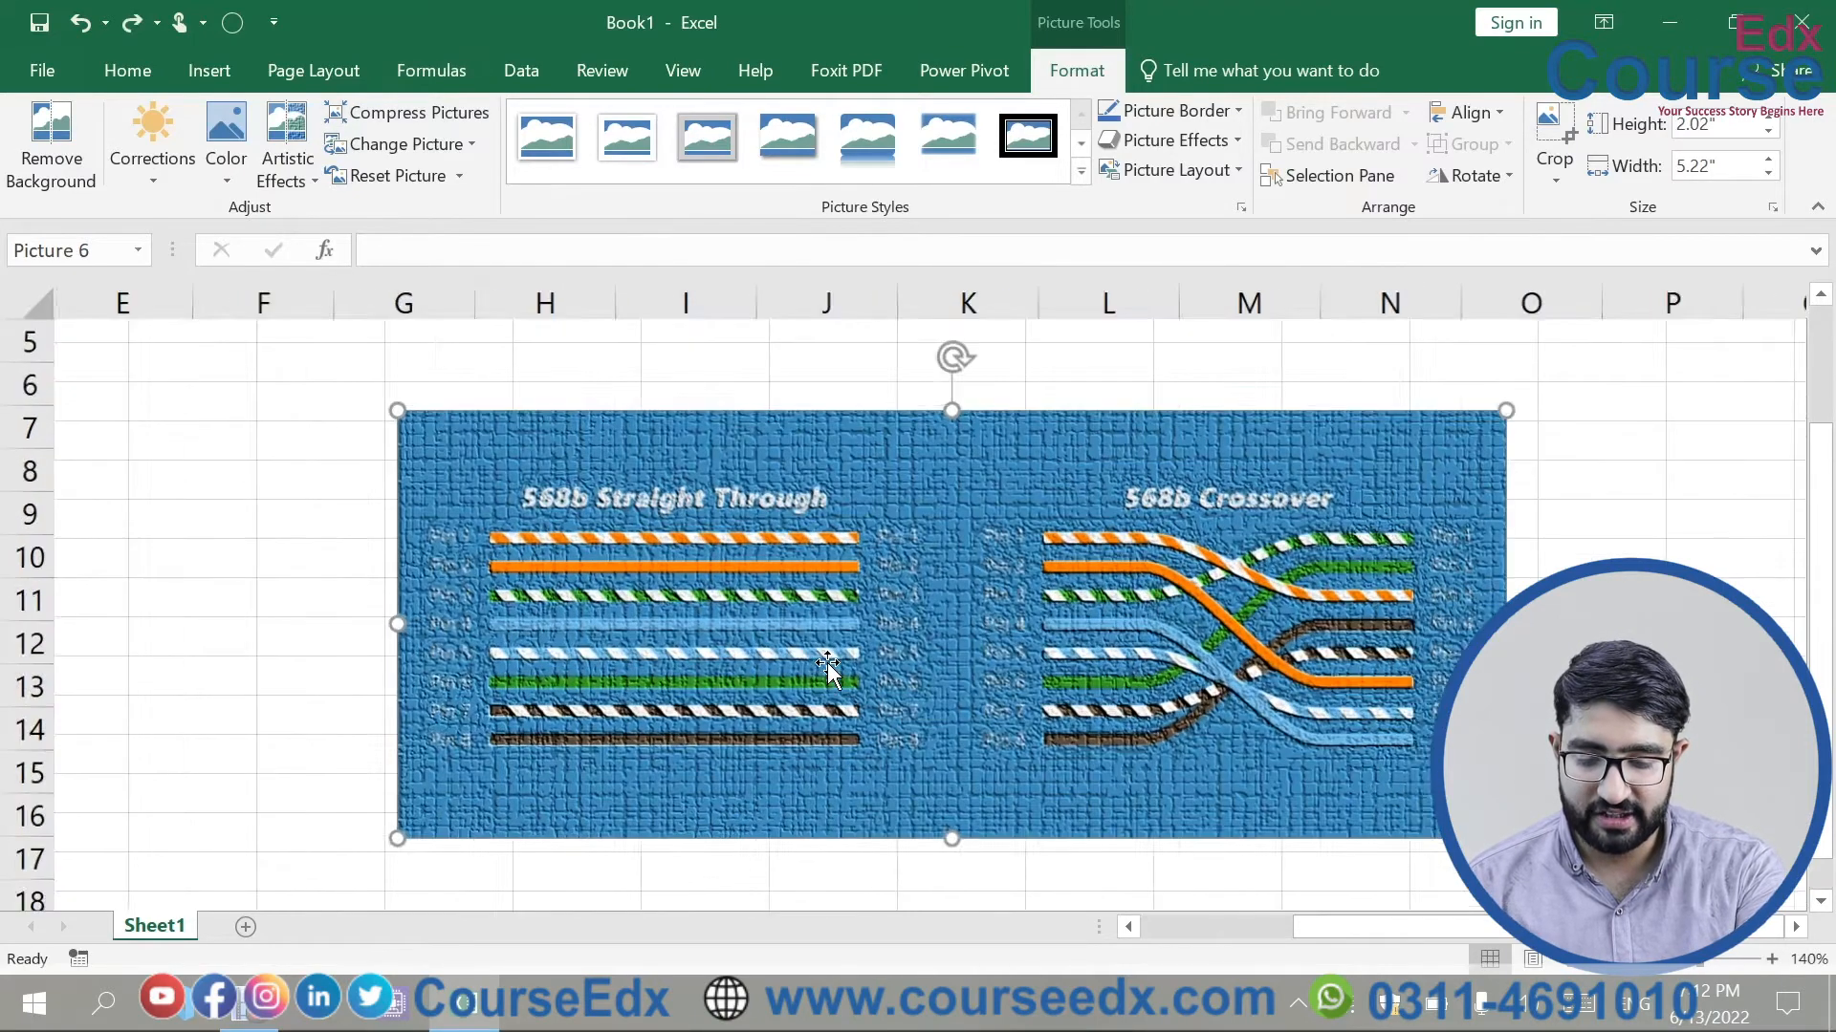
{"action": "key", "text": "Delete"}
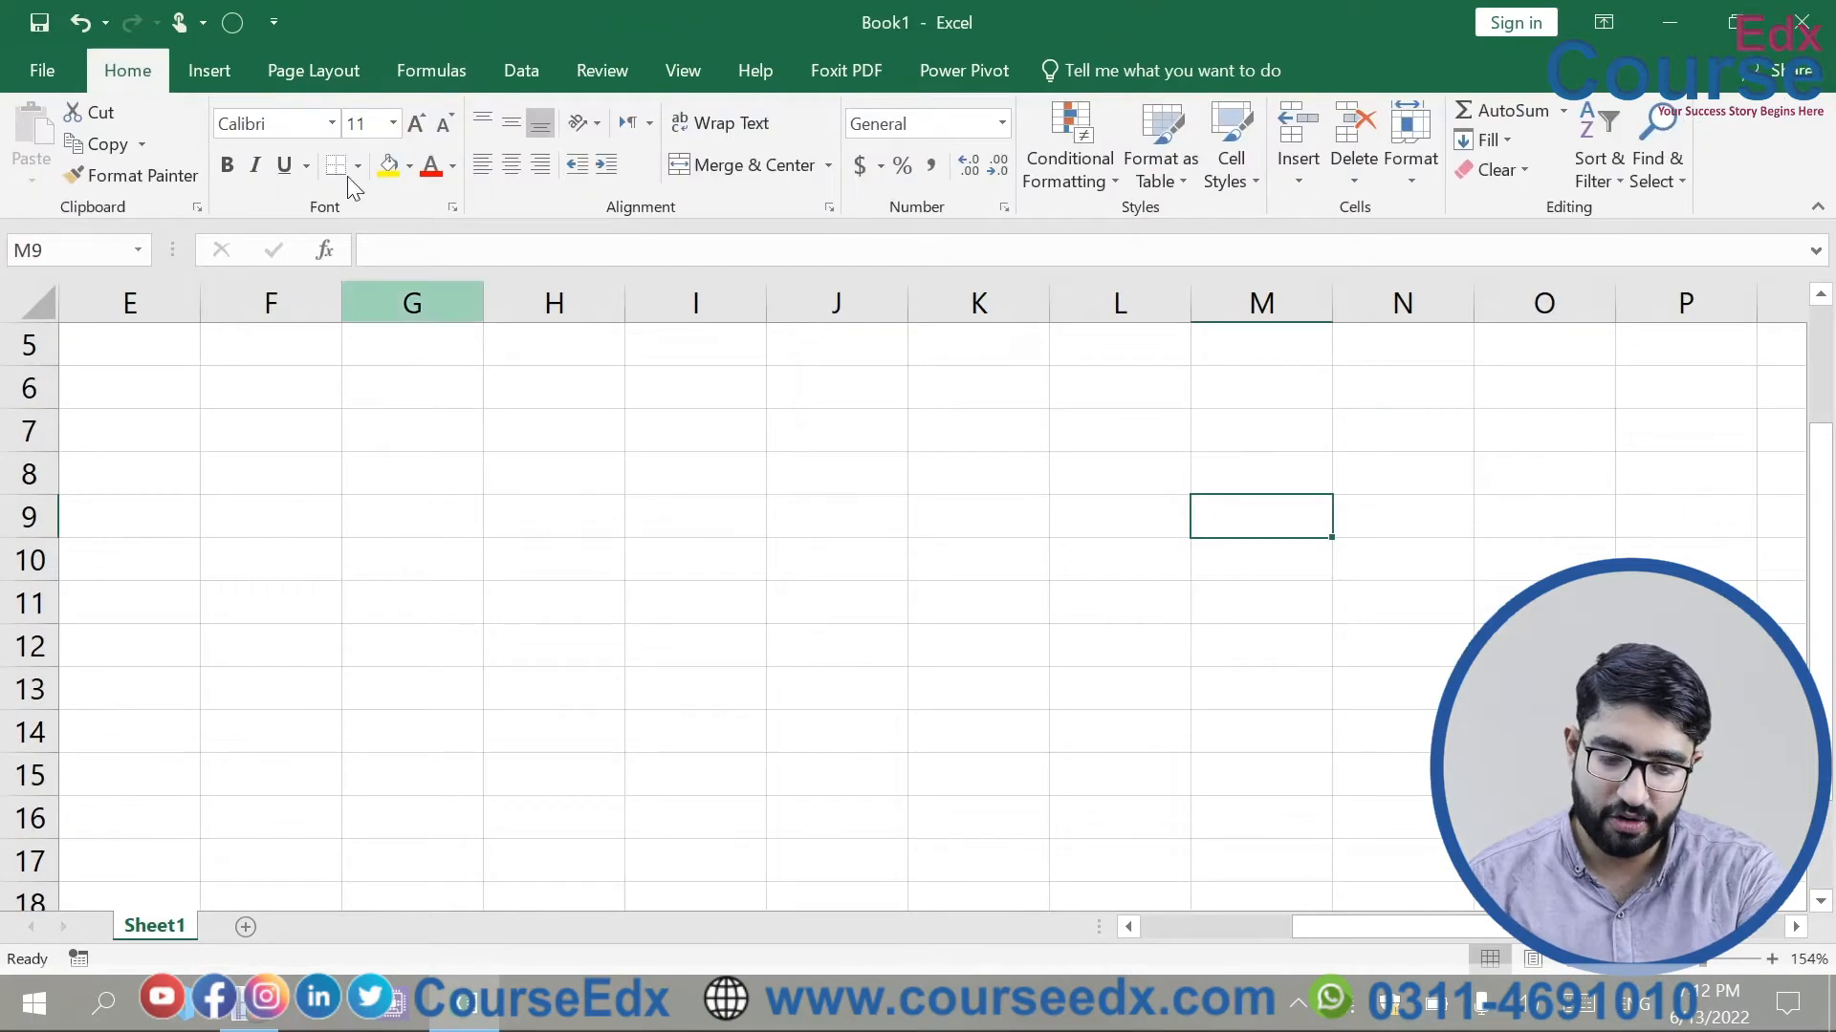
- Insert cables.jpeg from the Downloads folder and move the picture so its upper-left corner sits near cell B4
{"action": "left_click", "coordinate": [227, 72]}
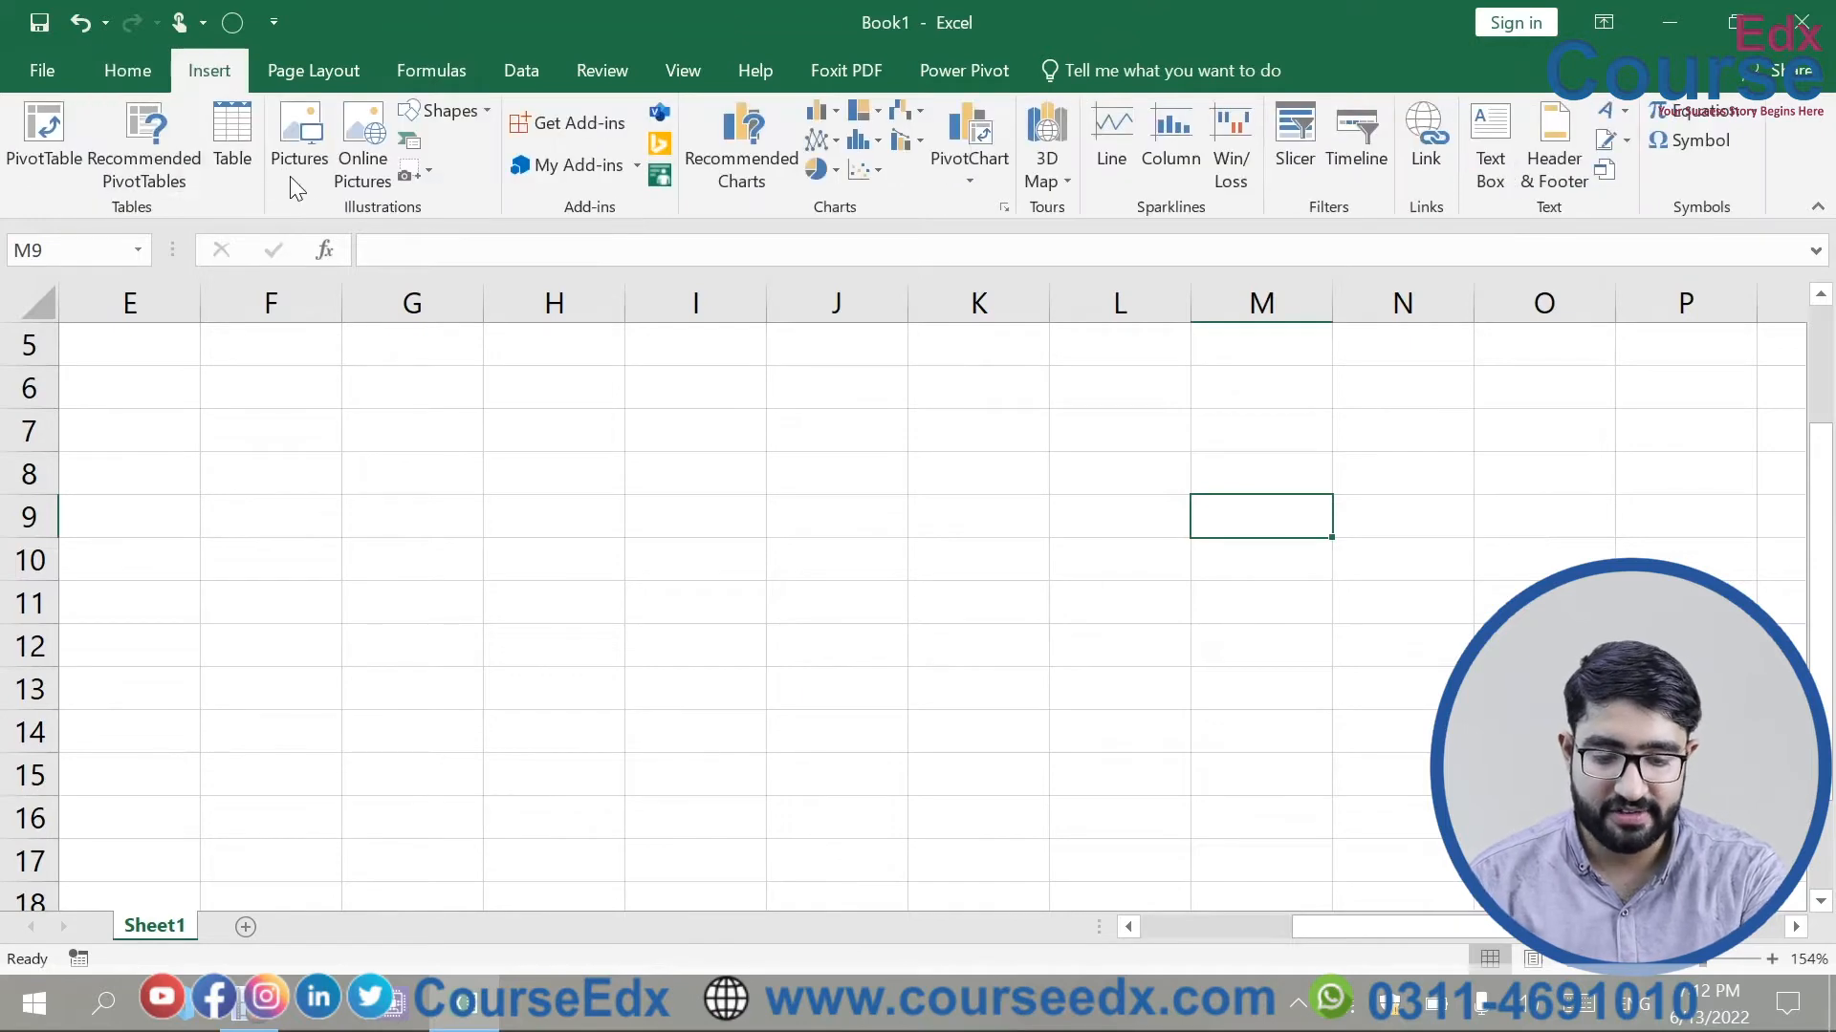
{"action": "left_click", "coordinate": [301, 153]}
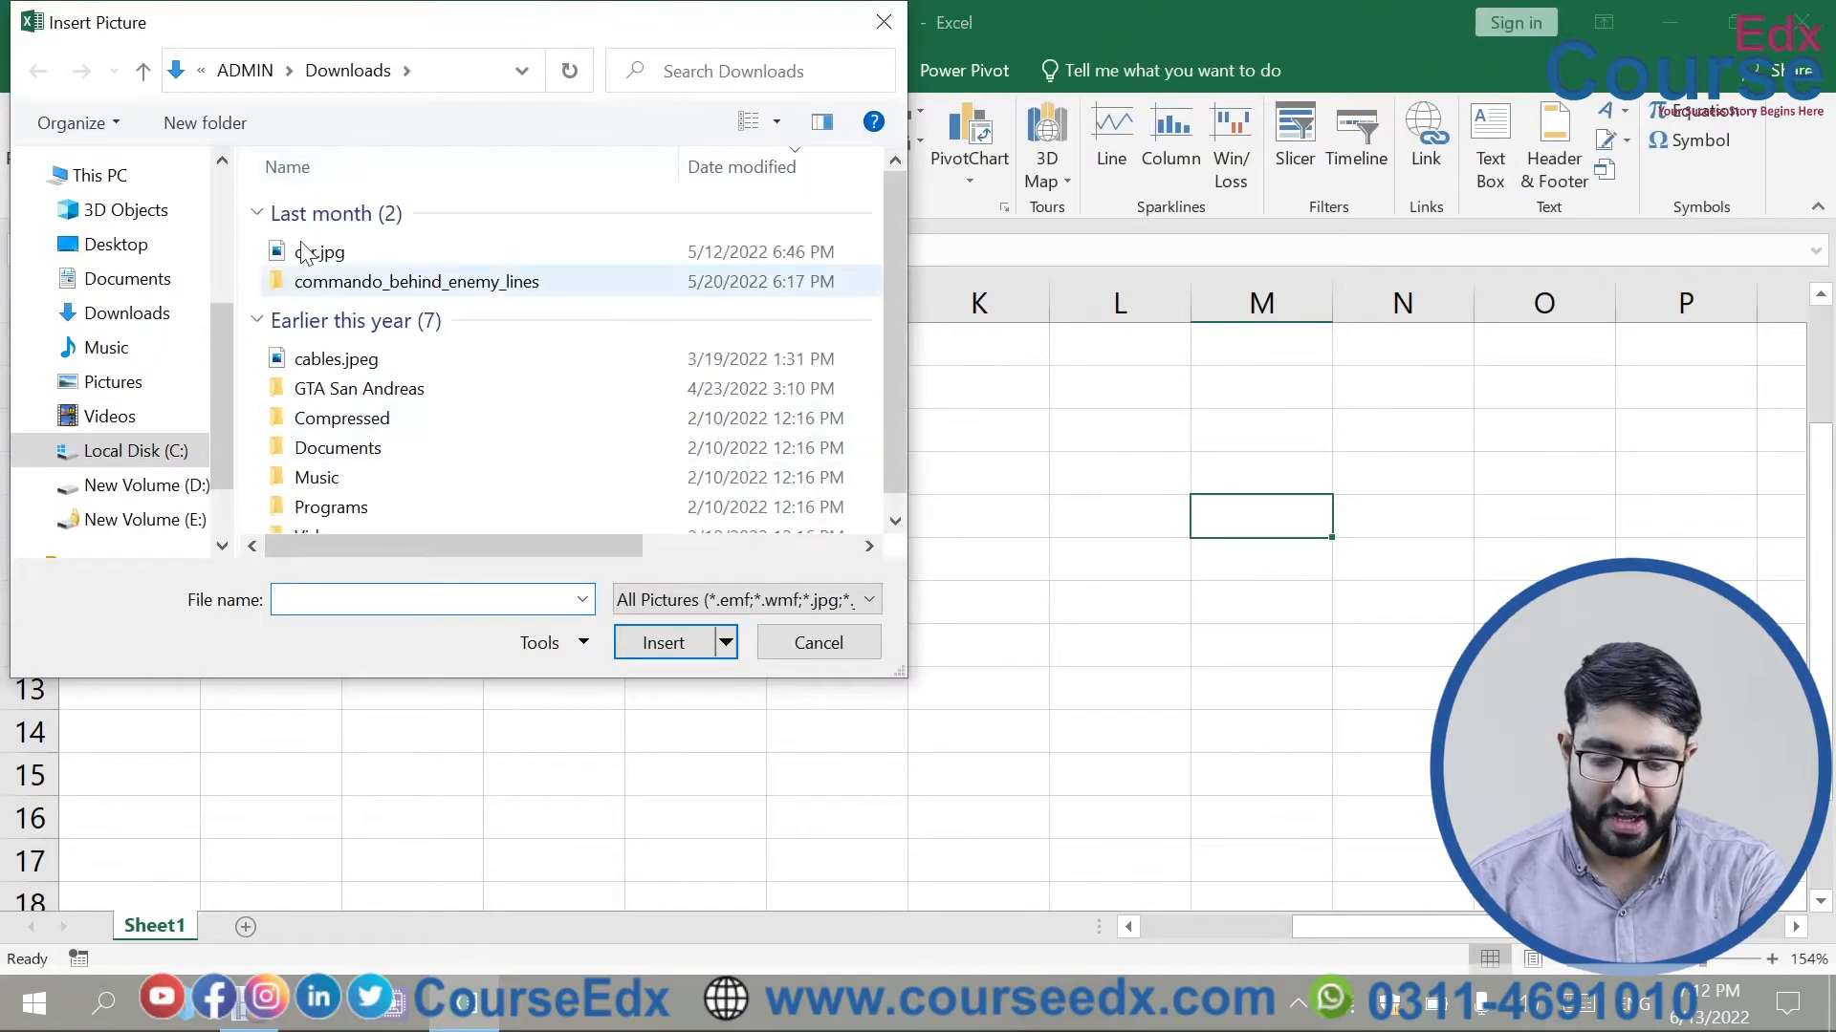
{"action": "double_click", "coordinate": [358, 369]}
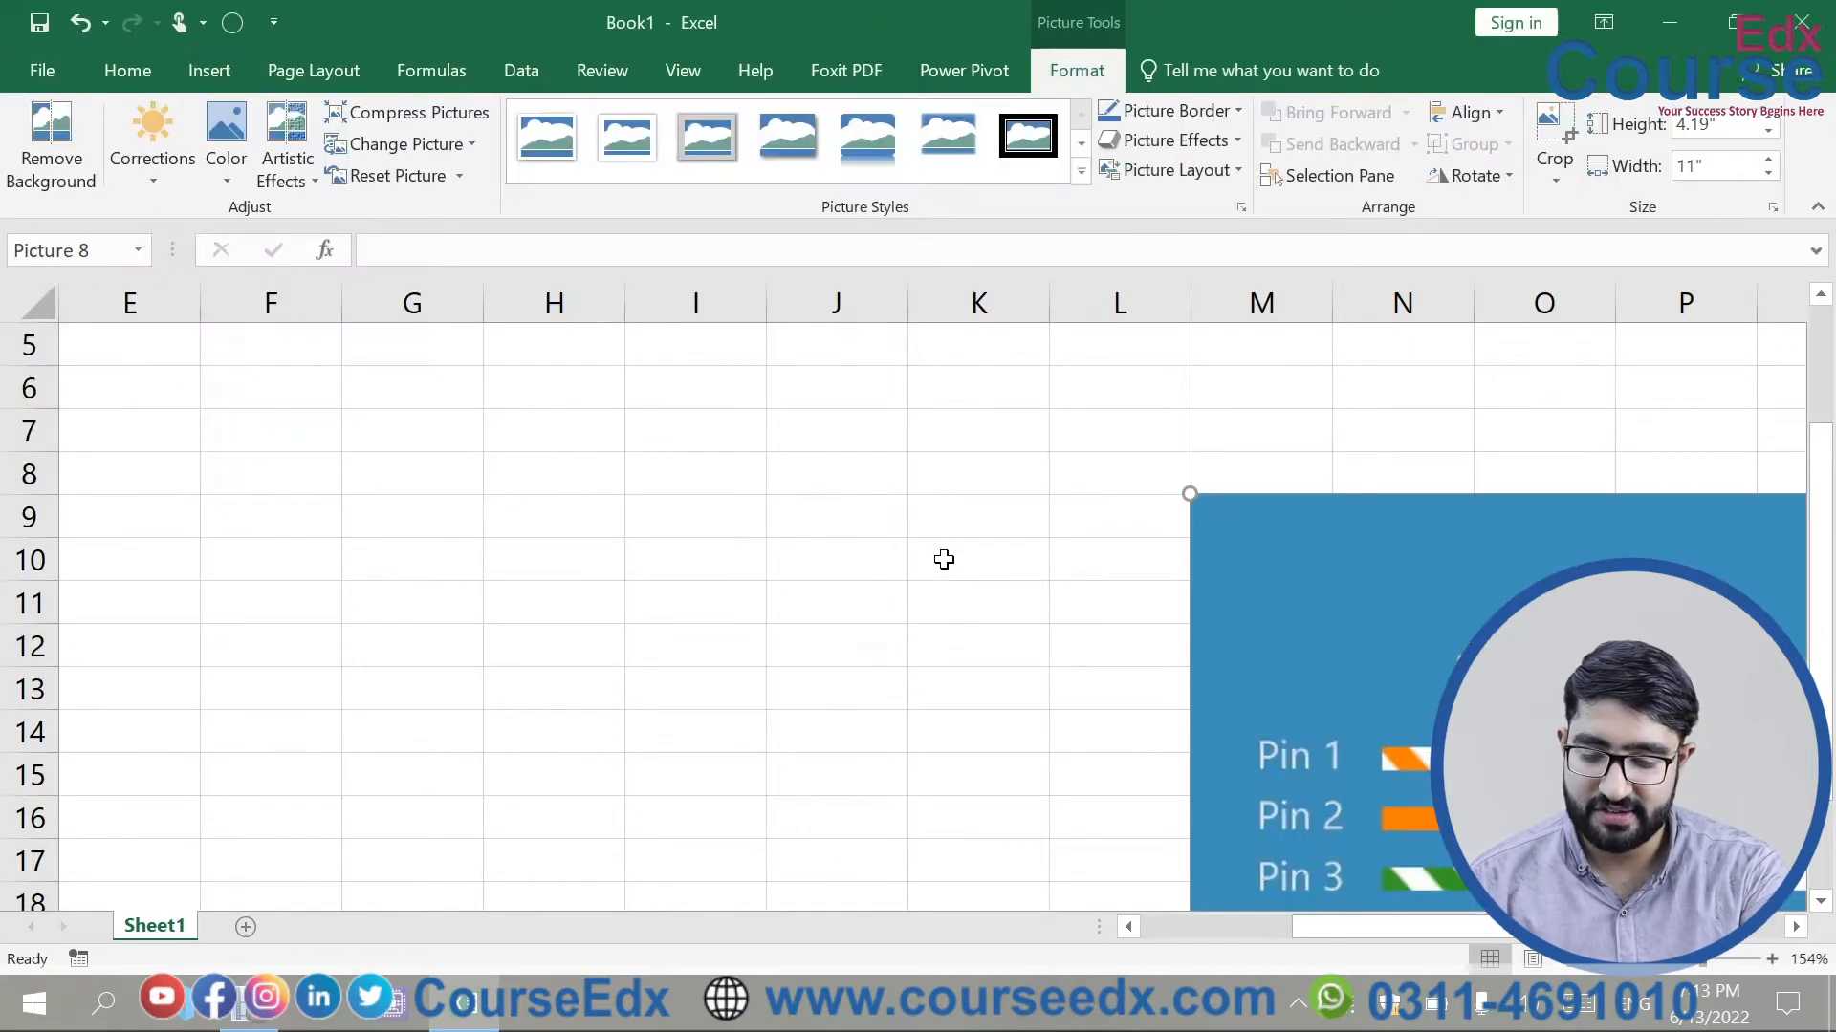
{"action": "scroll", "coordinate": [1309, 601], "scroll_direction": "down", "scroll_amount": 5, "text": "ctrl"}
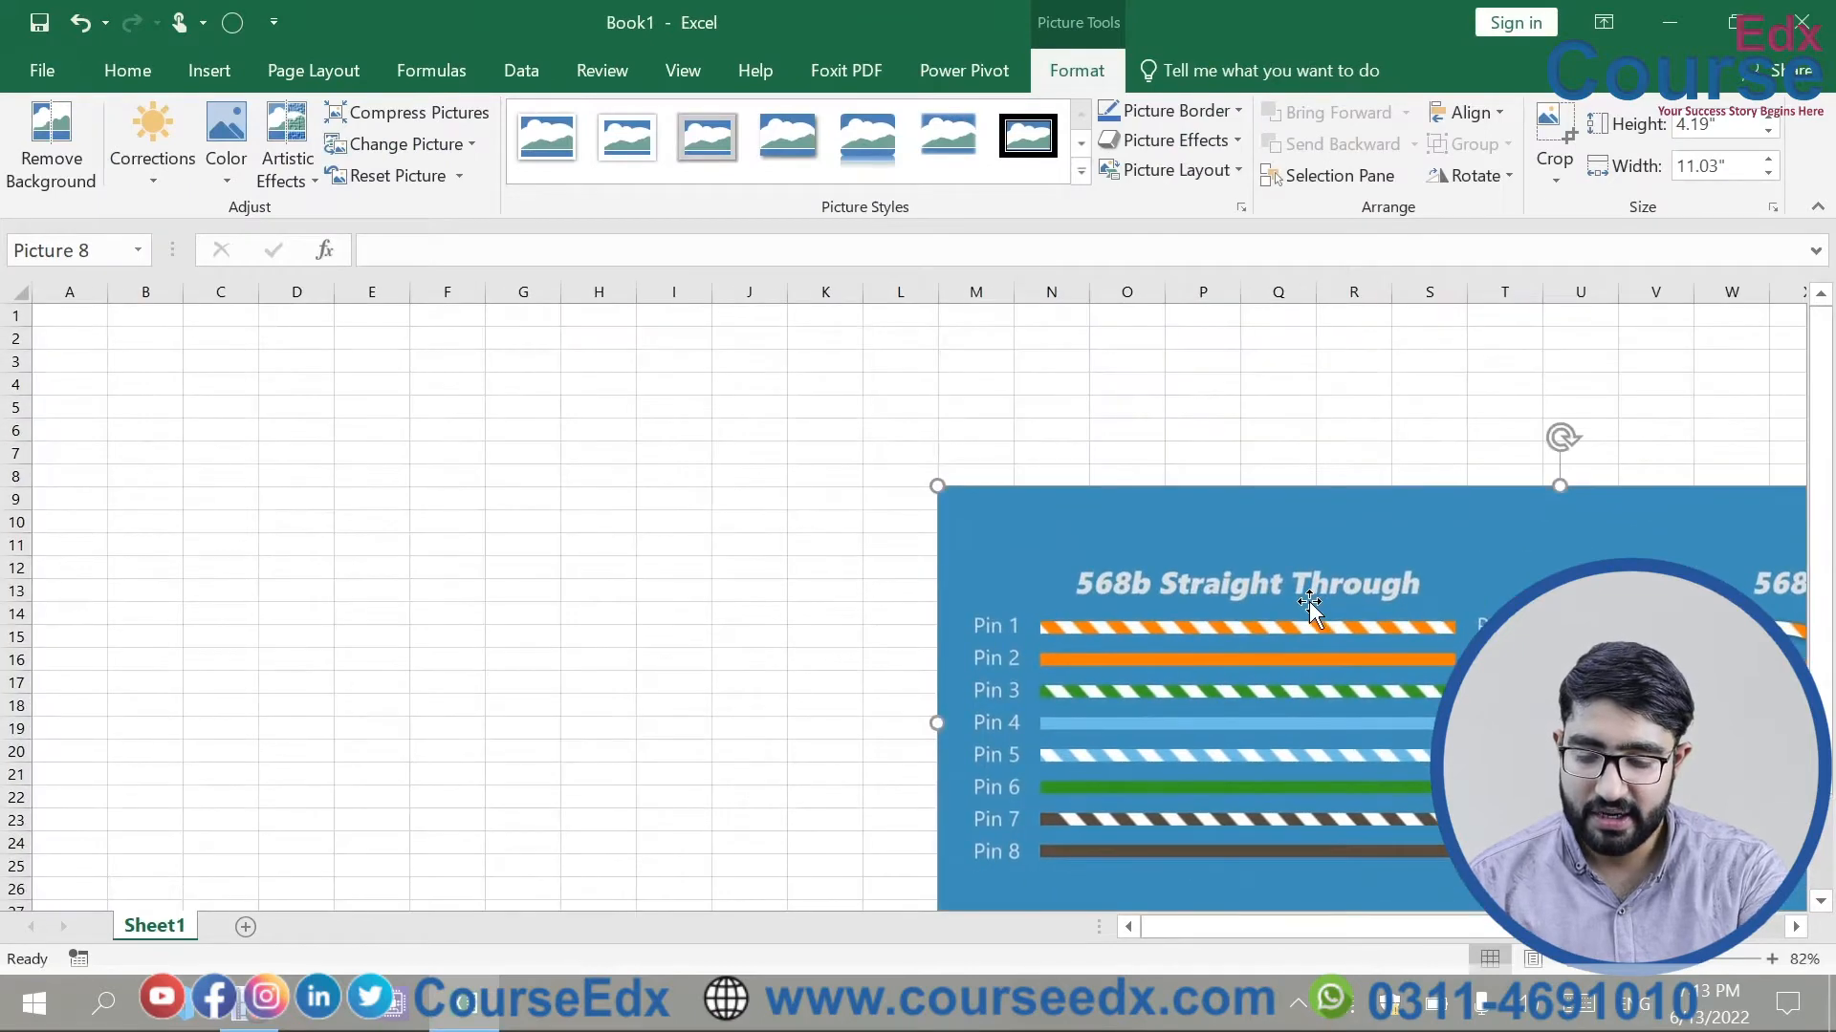
{"action": "left_click_drag", "start_coordinate": [1458, 634], "coordinate": [615, 521]}
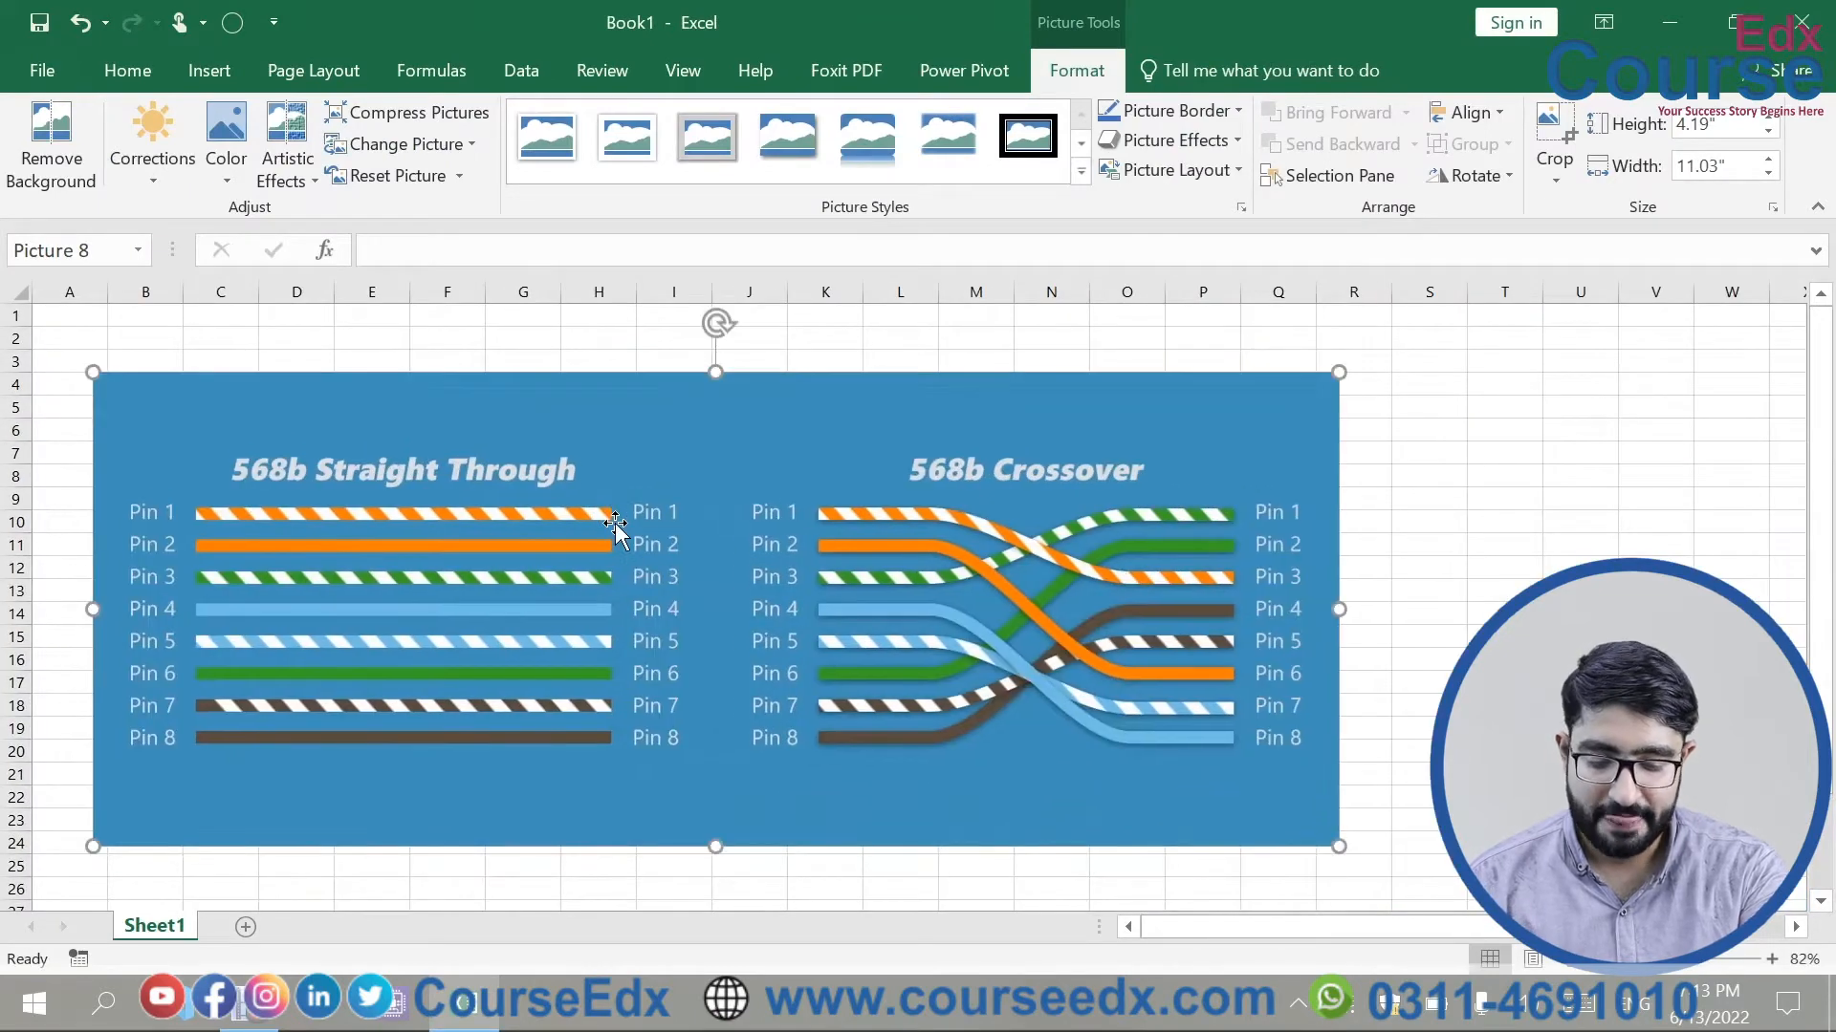
- Save the workbook to the Desktop under the file name ORIGINAL
{"action": "key", "text": "ctrl+s"}
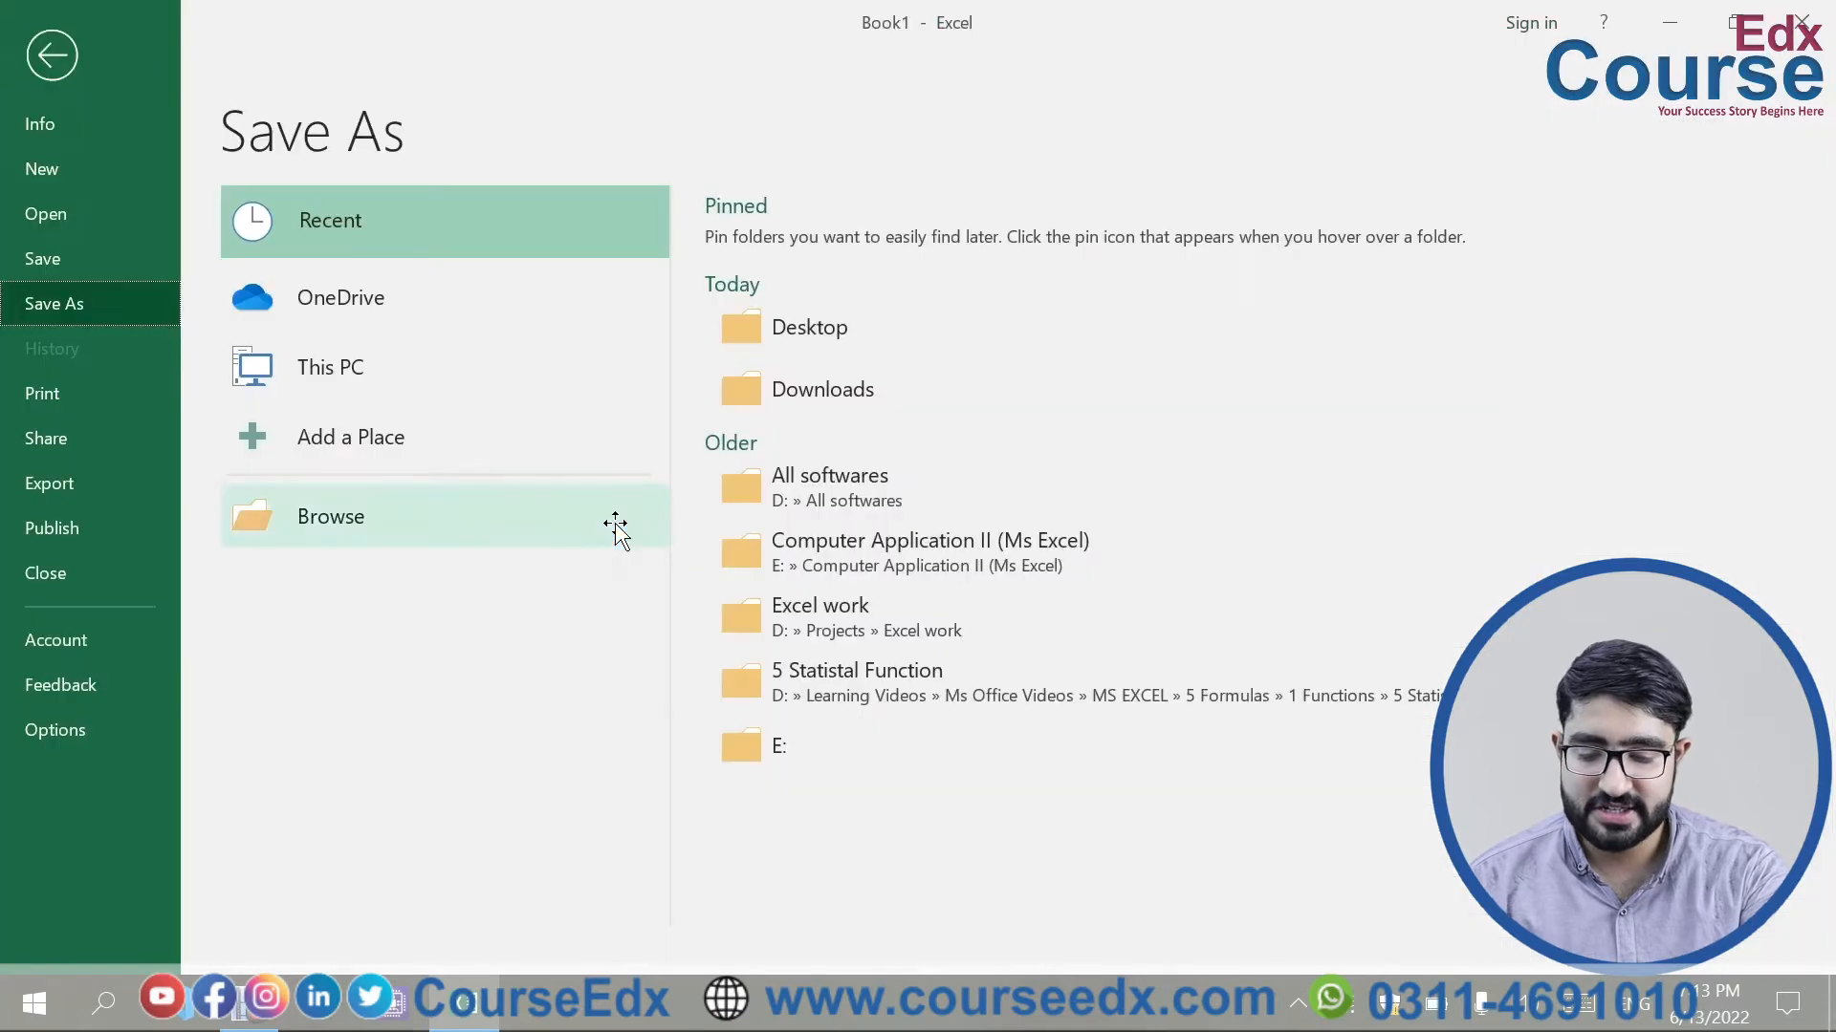
{"action": "left_click", "coordinate": [860, 304]}
{"action": "key", "text": "BackSpace"}
{"action": "type", "text": "ORIGINAL"}
{"action": "key", "text": "Return"}
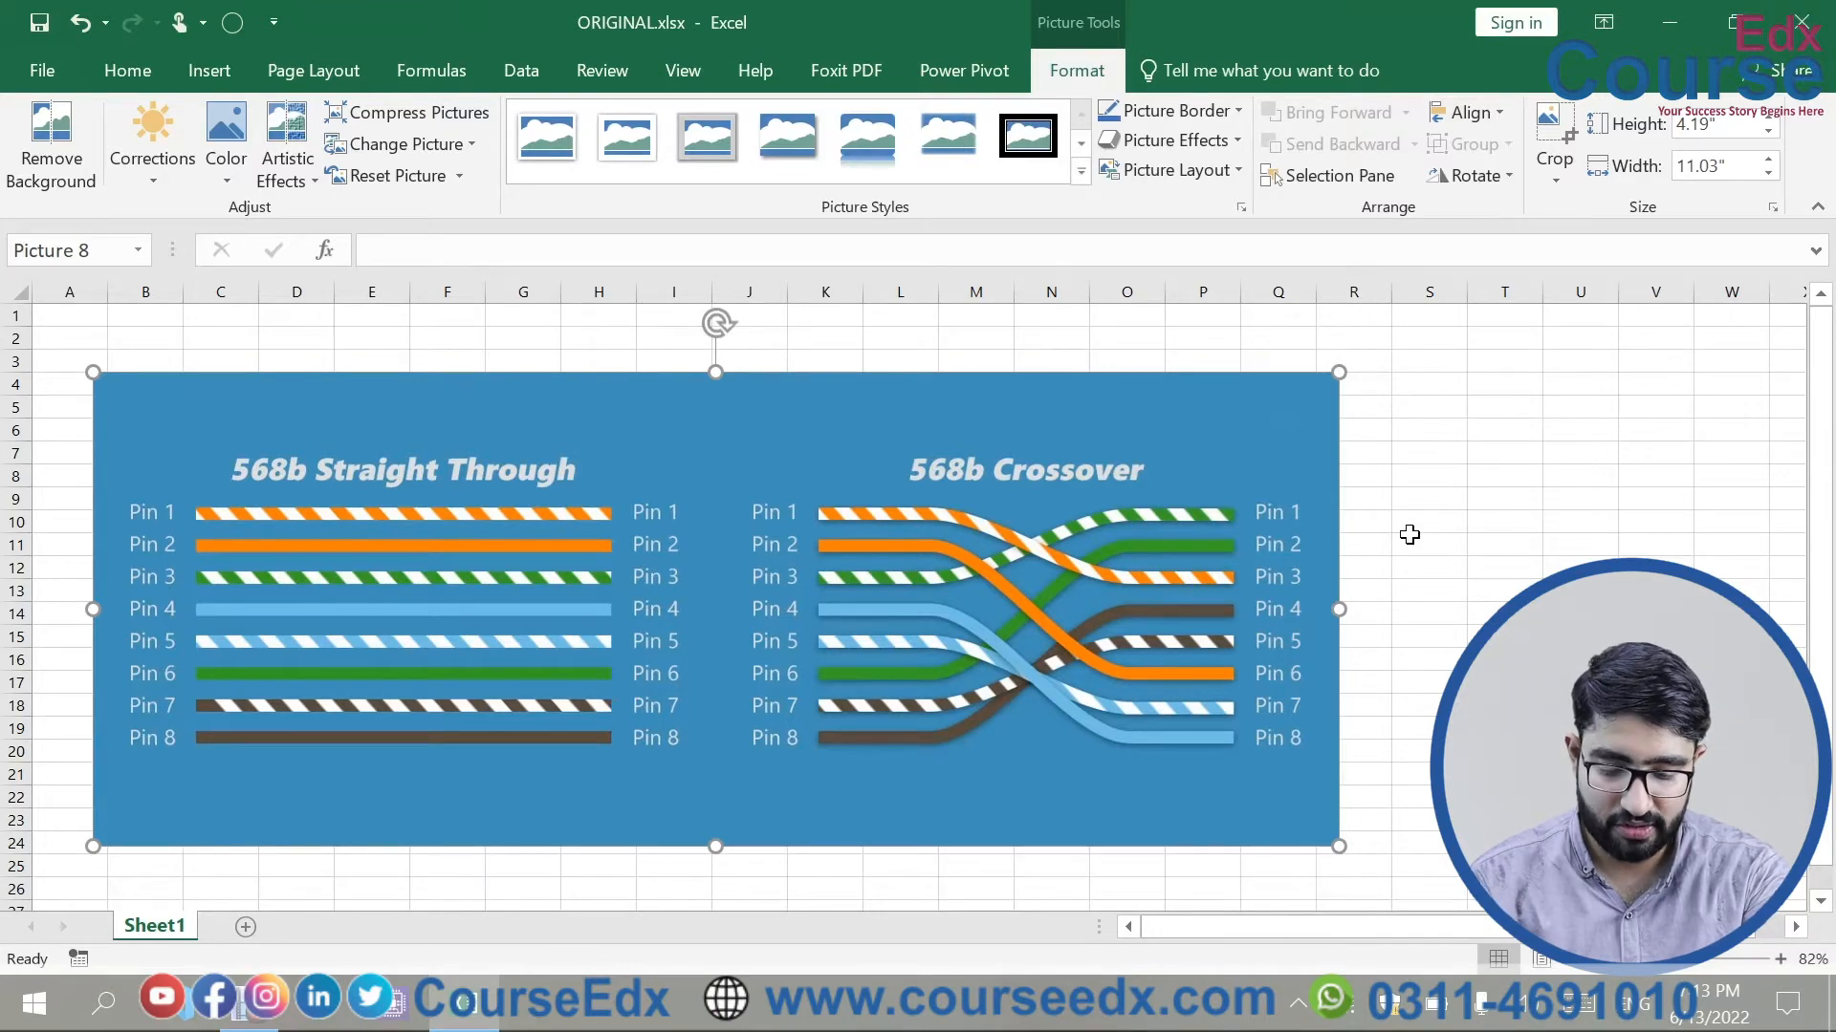
- Create a new blank workbook and insert cables.jpeg from the Downloads folder
{"action": "key", "text": "ctrl+n"}
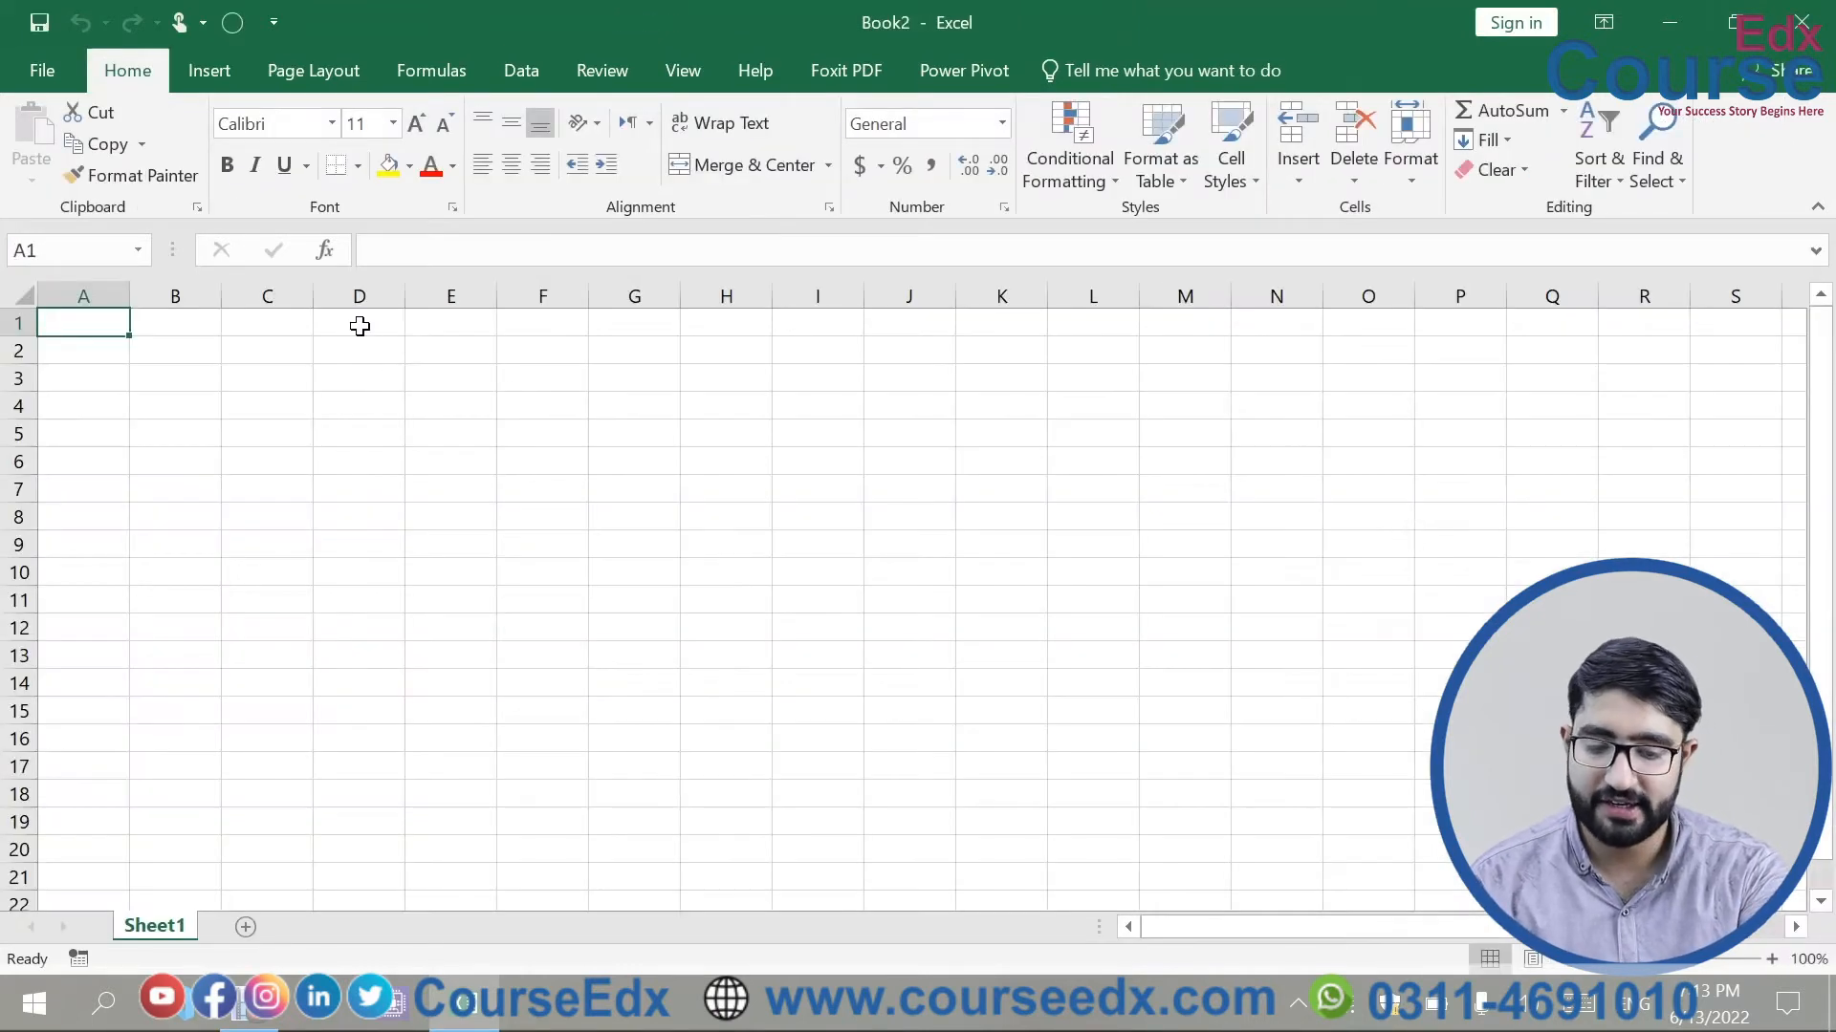
{"action": "left_click", "coordinate": [204, 58]}
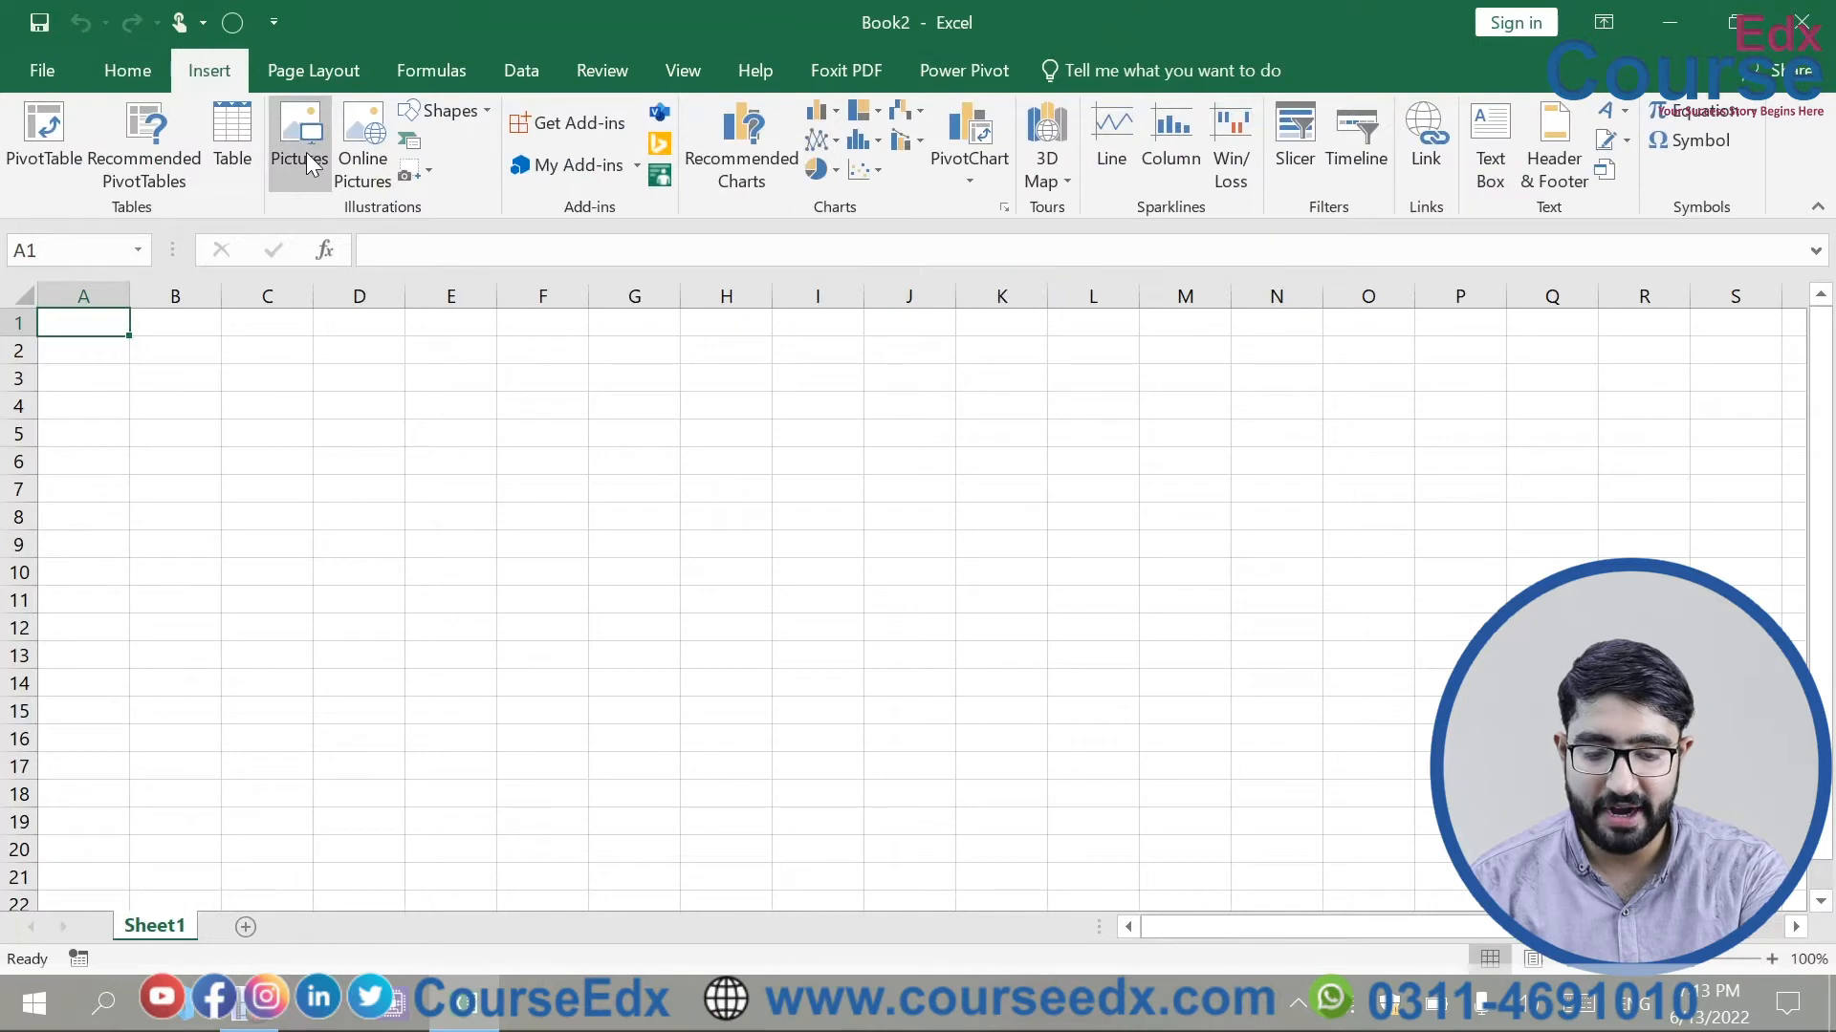
{"action": "left_click", "coordinate": [306, 158]}
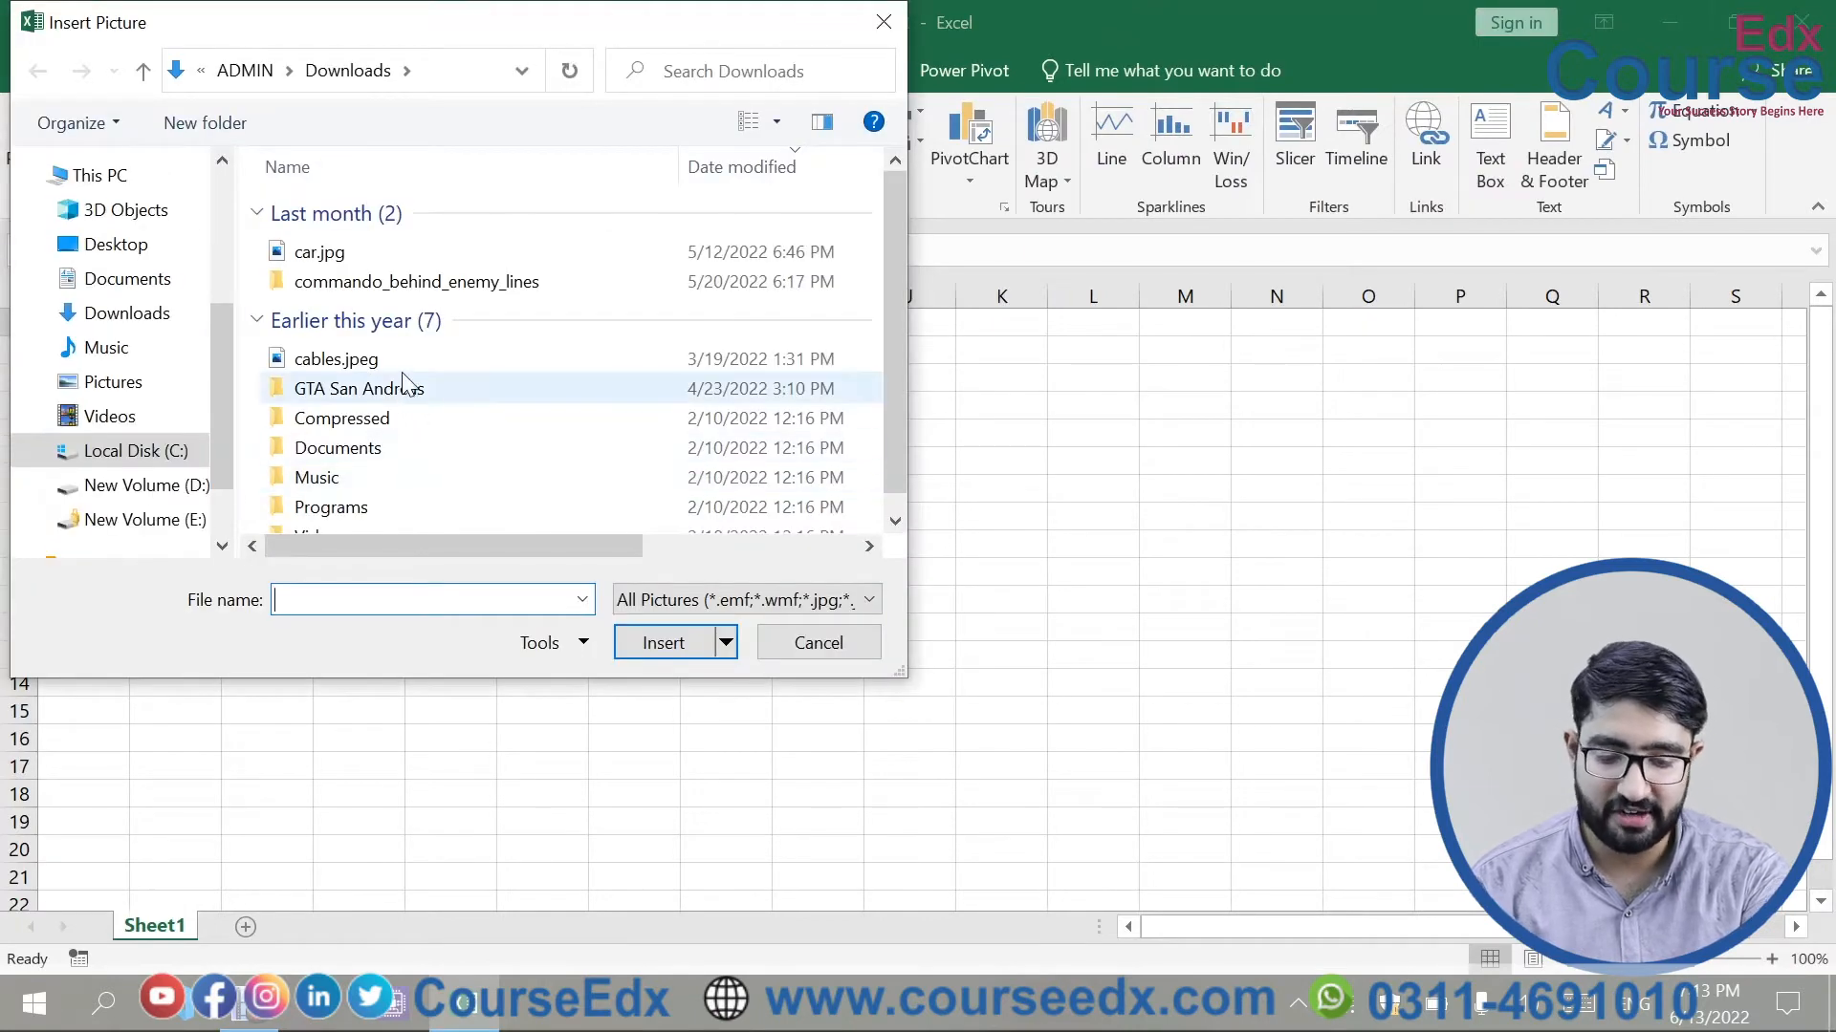
{"action": "double_click", "coordinate": [388, 358]}
- Shrink the inserted picture to about 3.31" high by 8.69" wide and position it to start around cell C3
{"action": "mouse_move", "coordinate": [911, 590]}
{"action": "left_mouse_down"}
{"action": "mouse_move", "coordinate": [1009, 683]}
{"action": "mouse_move", "coordinate": [942, 597]}
{"action": "left_mouse_up"}
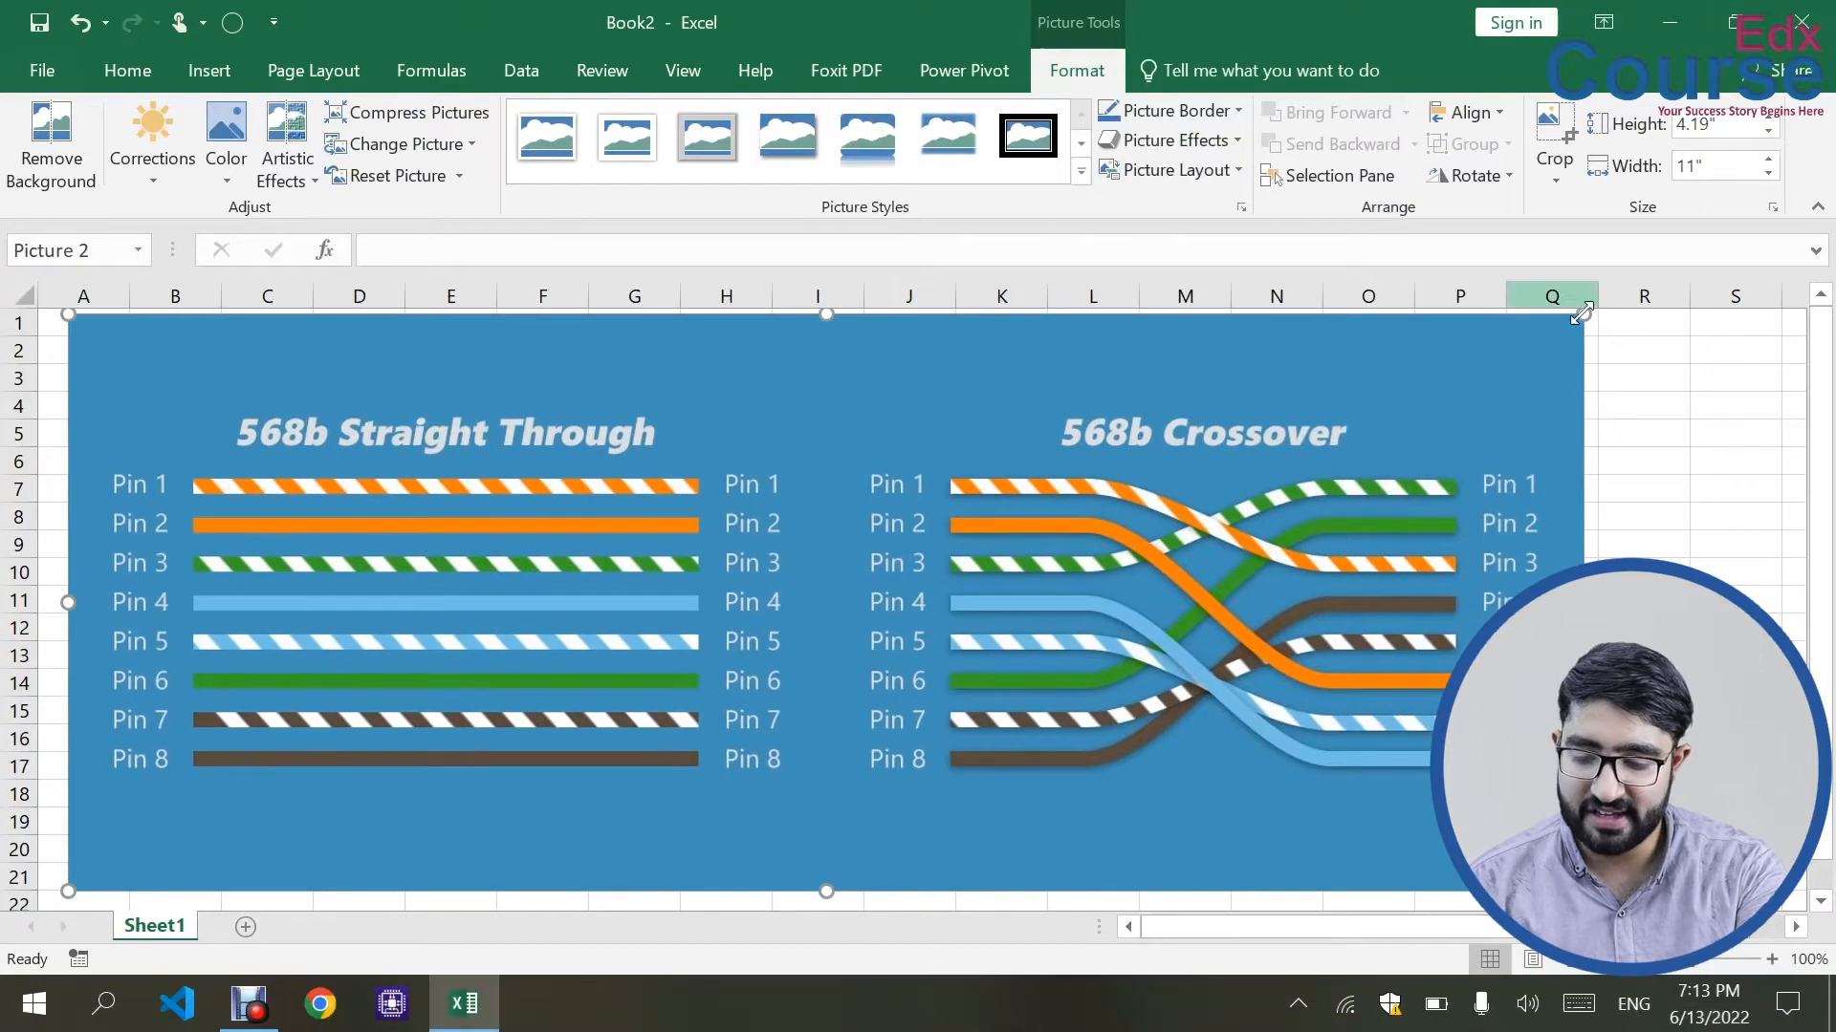
{"action": "left_click_drag", "start_coordinate": [1571, 324], "coordinate": [1262, 451]}
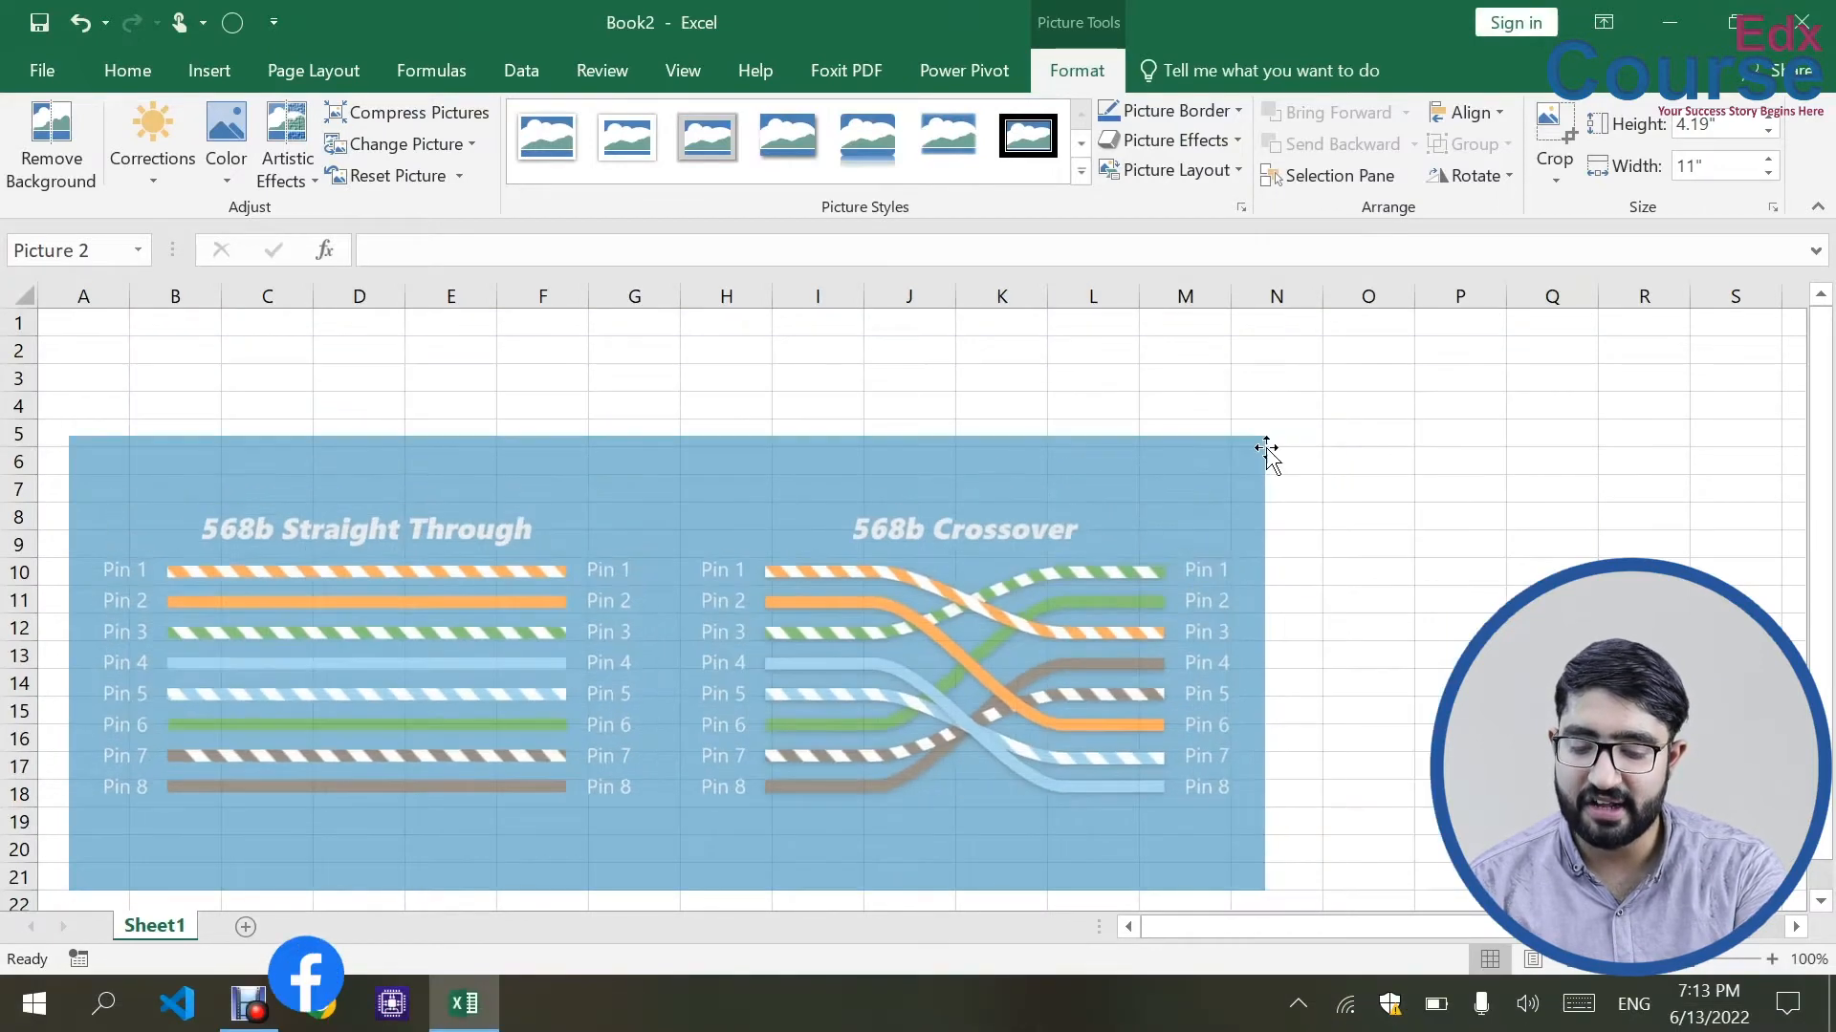
{"action": "left_click_drag", "start_coordinate": [874, 620], "coordinate": [1086, 553]}
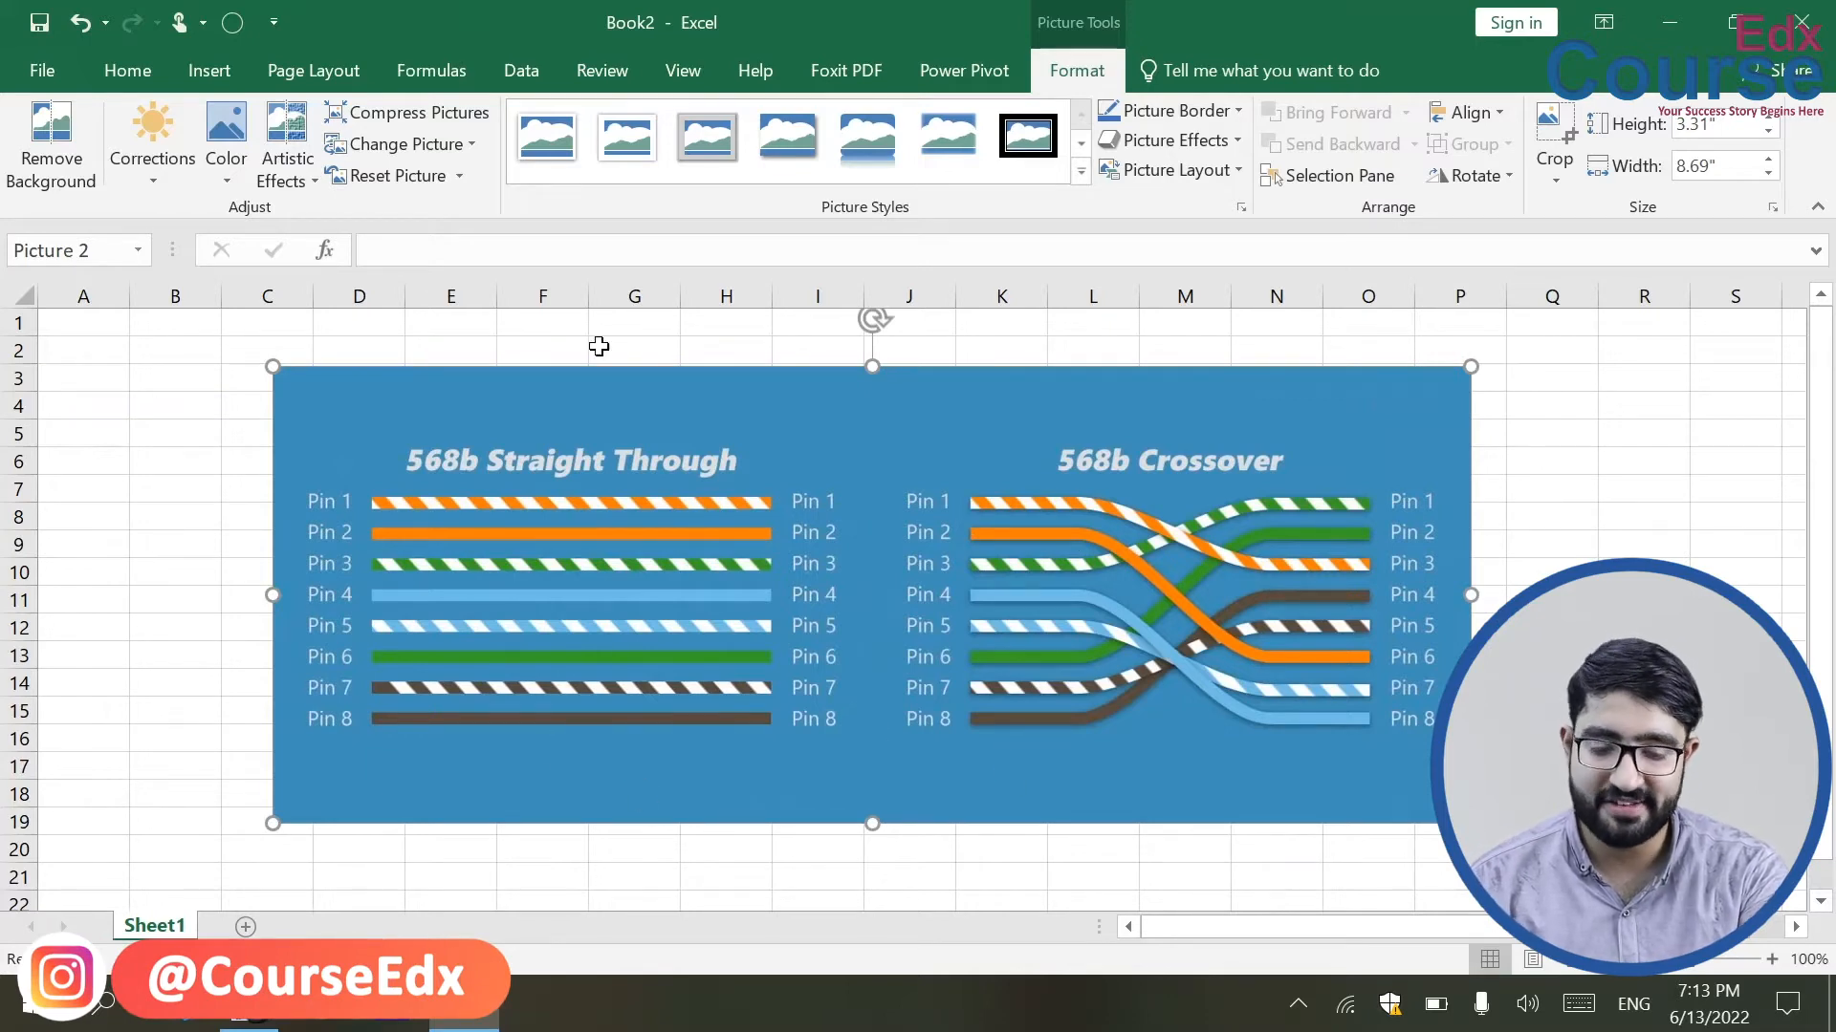
- Compress only this picture at the E-mail (96 ppi) resolution, with its cropped areas deleted
{"action": "left_click", "coordinate": [420, 110]}
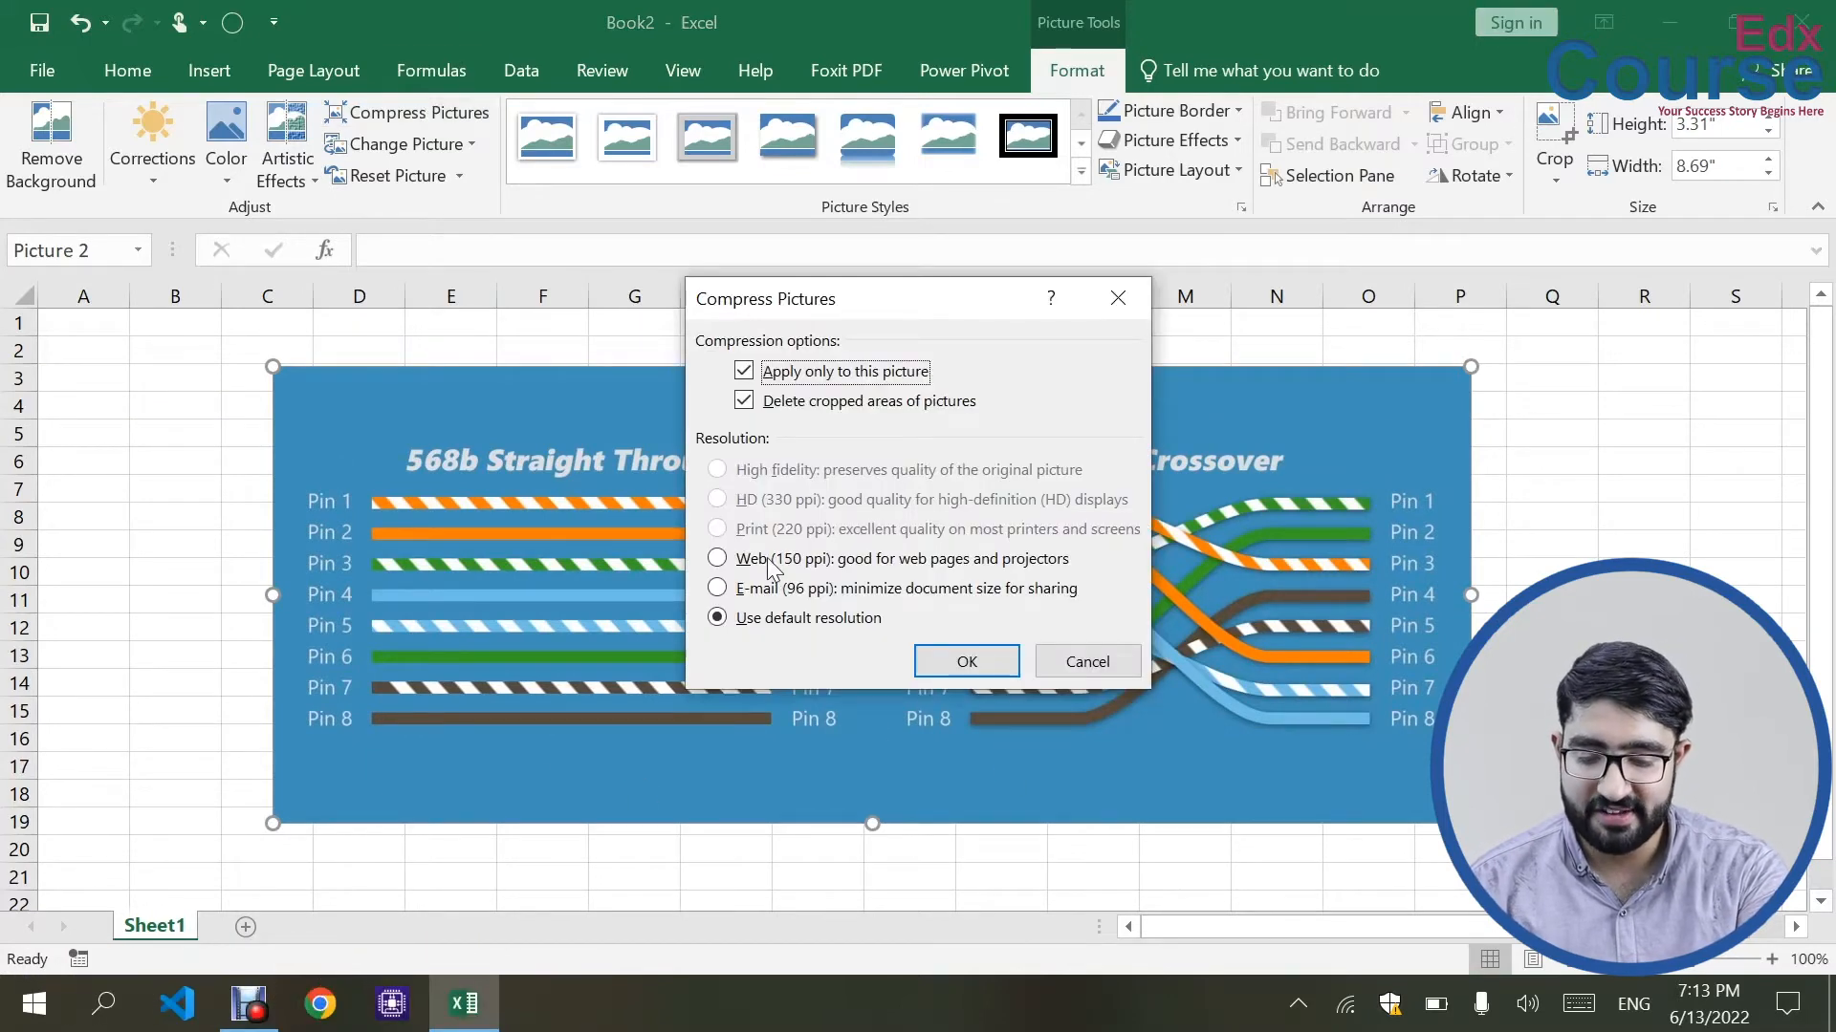
{"action": "left_click", "coordinate": [790, 589]}
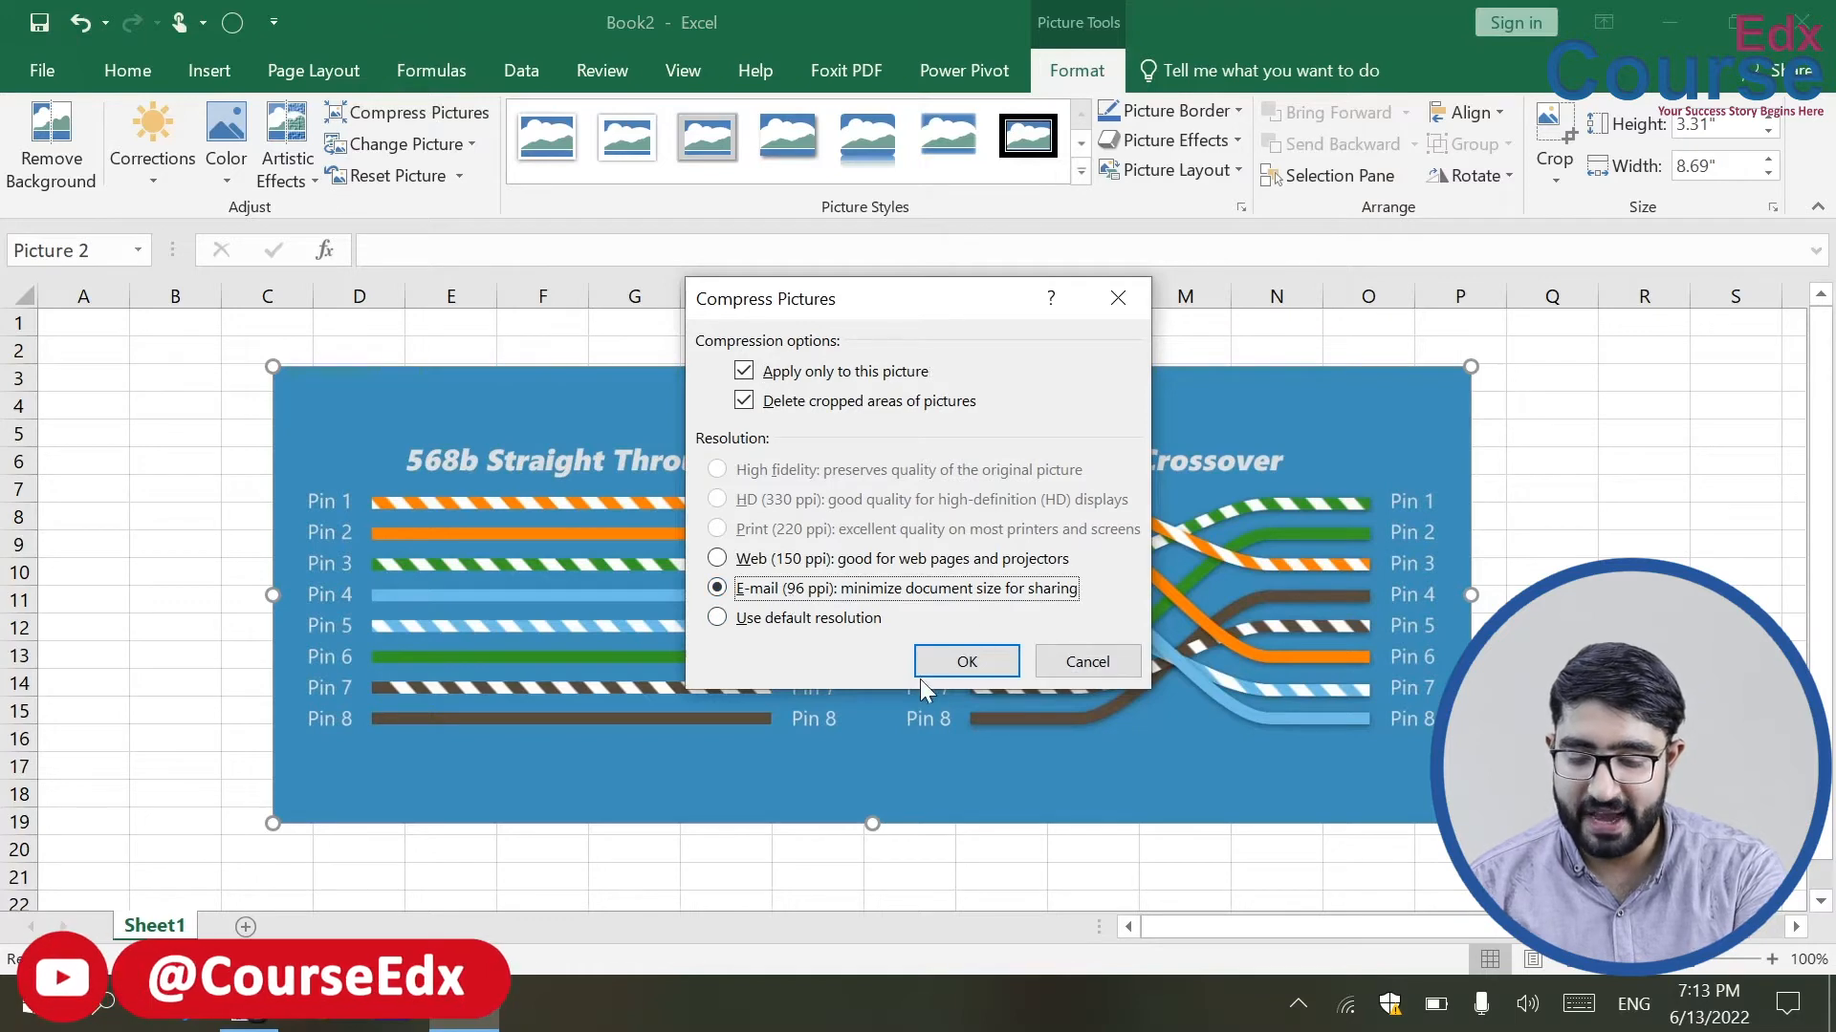
{"action": "left_click", "coordinate": [966, 661]}
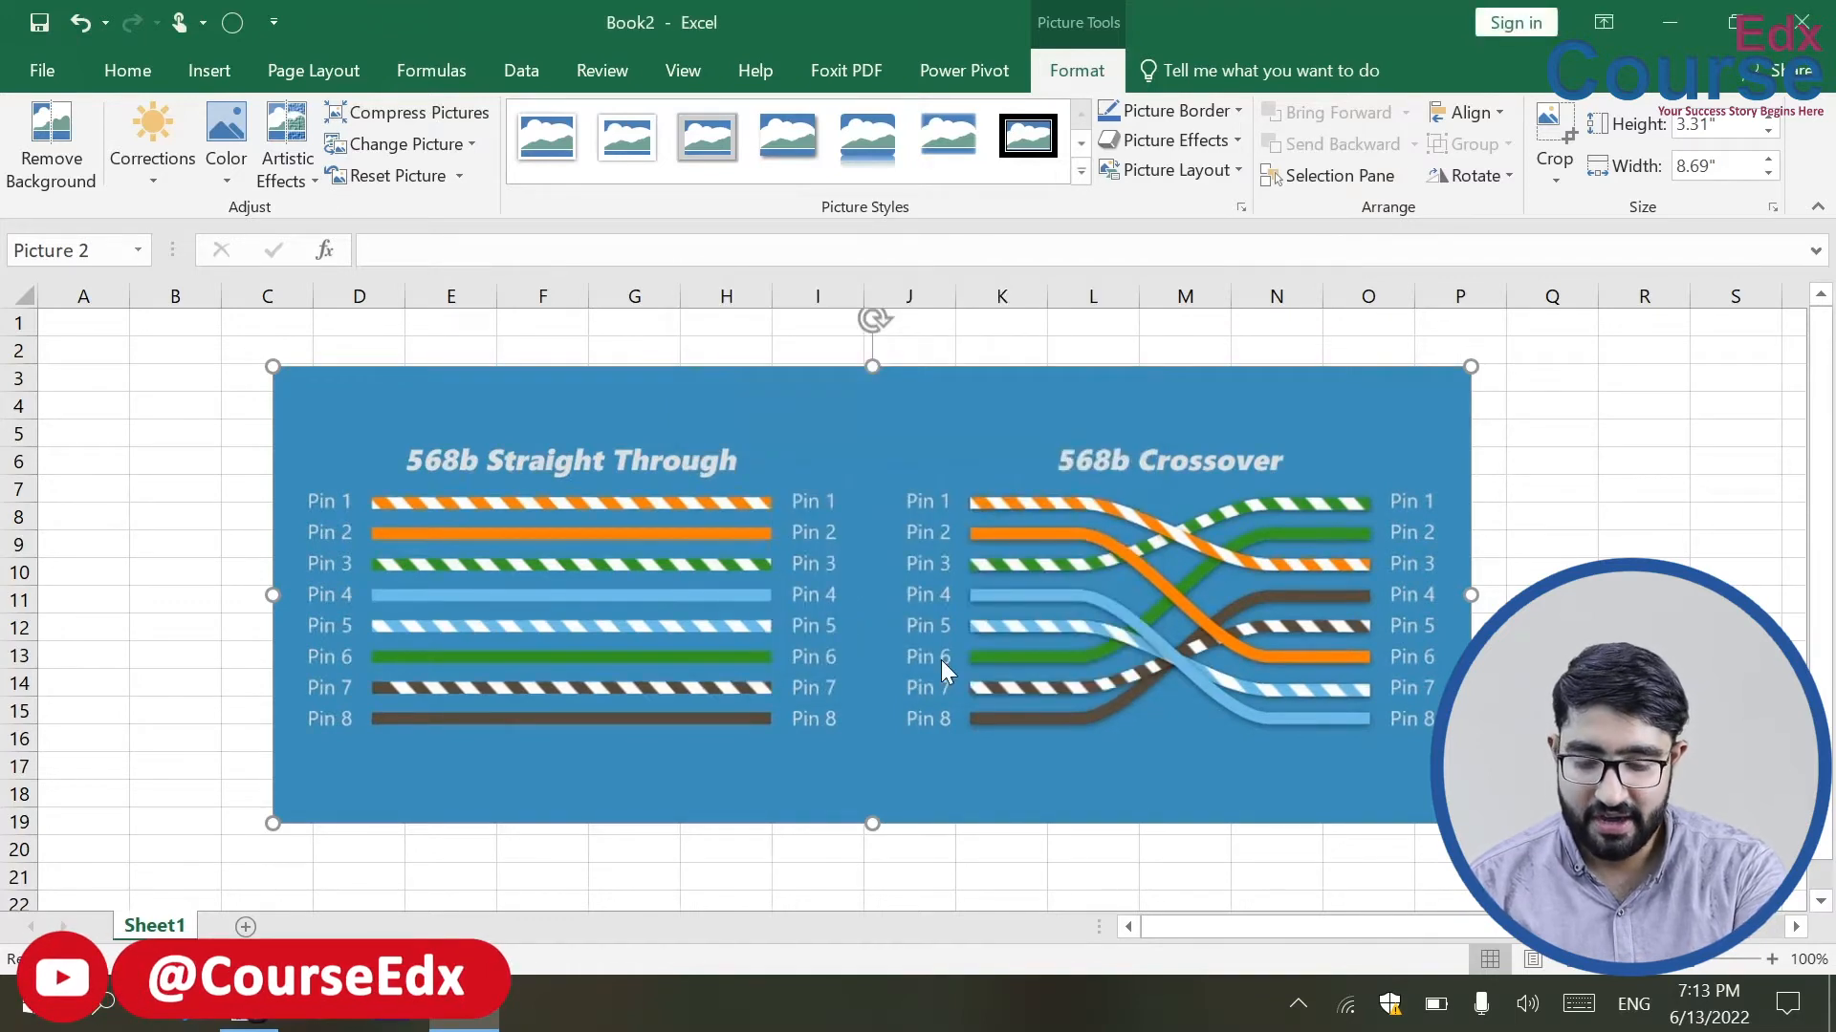
- Save the workbook to the Desktop under the file name COMPRESS and close it
{"action": "key", "text": "ctrl+s"}
{"action": "left_click", "coordinate": [851, 330]}
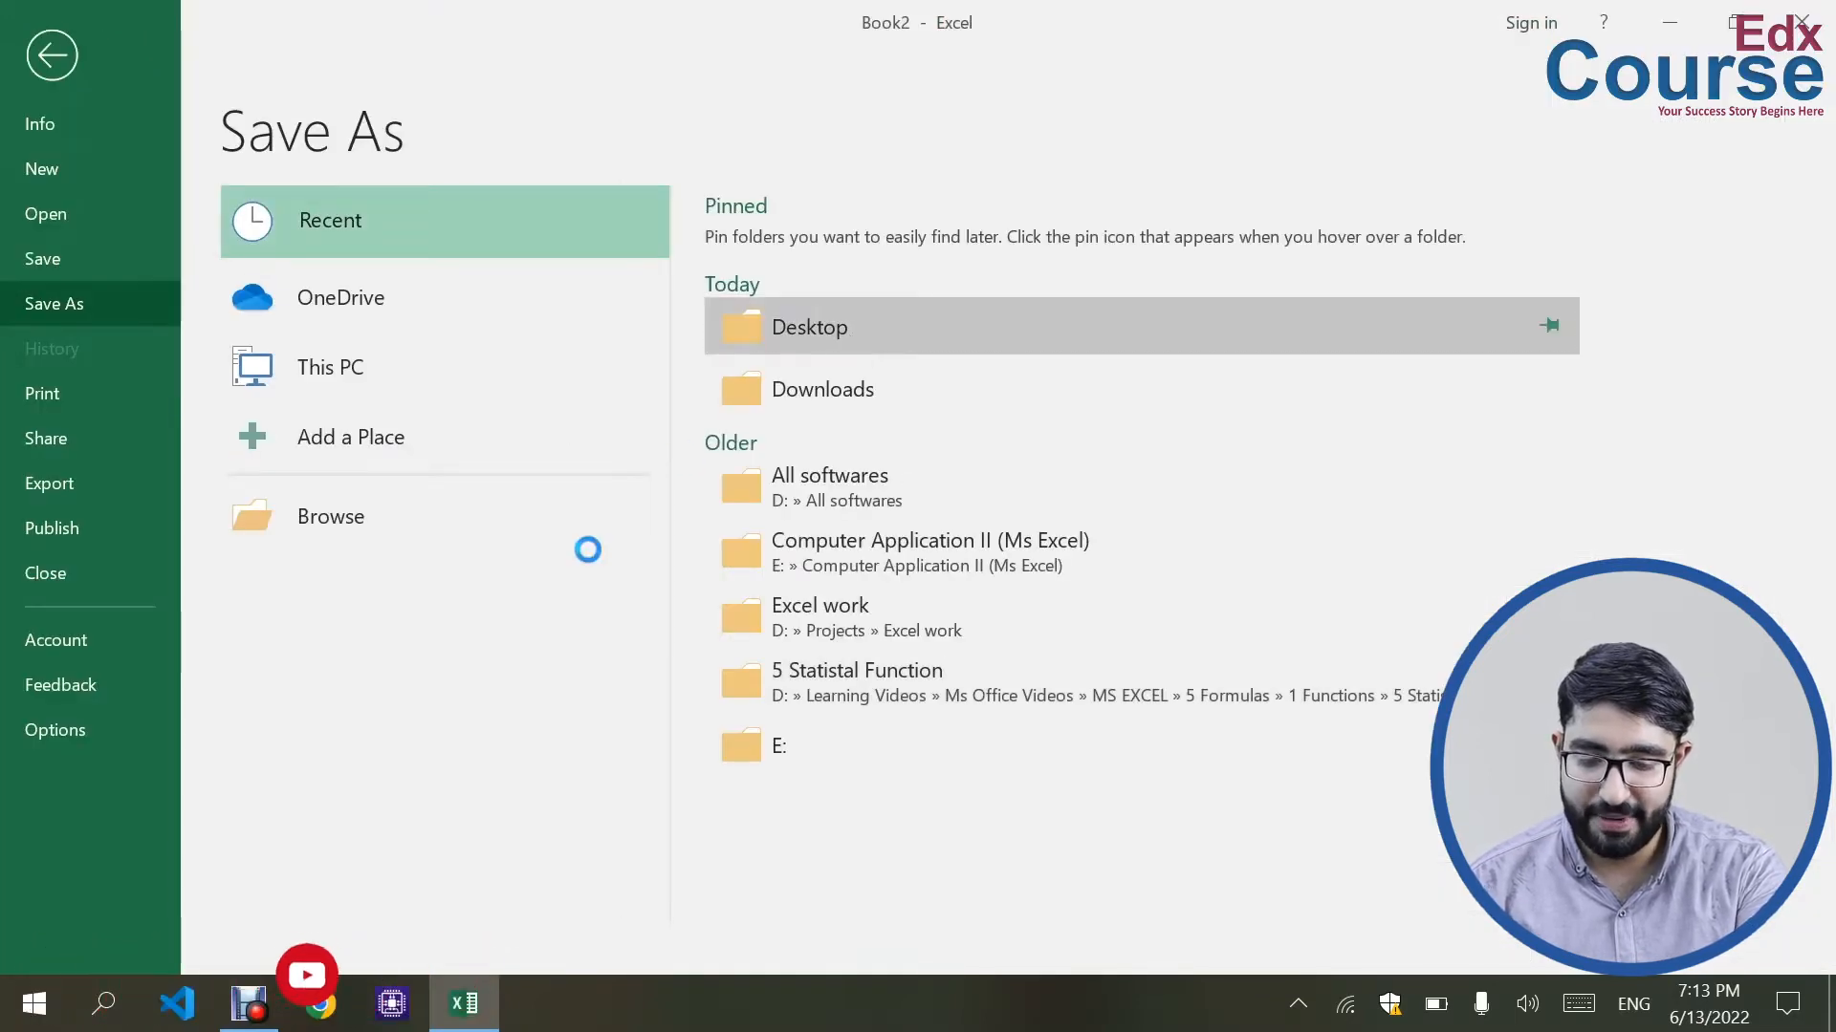
{"action": "type", "text": "COMPRESS"}
{"action": "key", "text": "Return"}
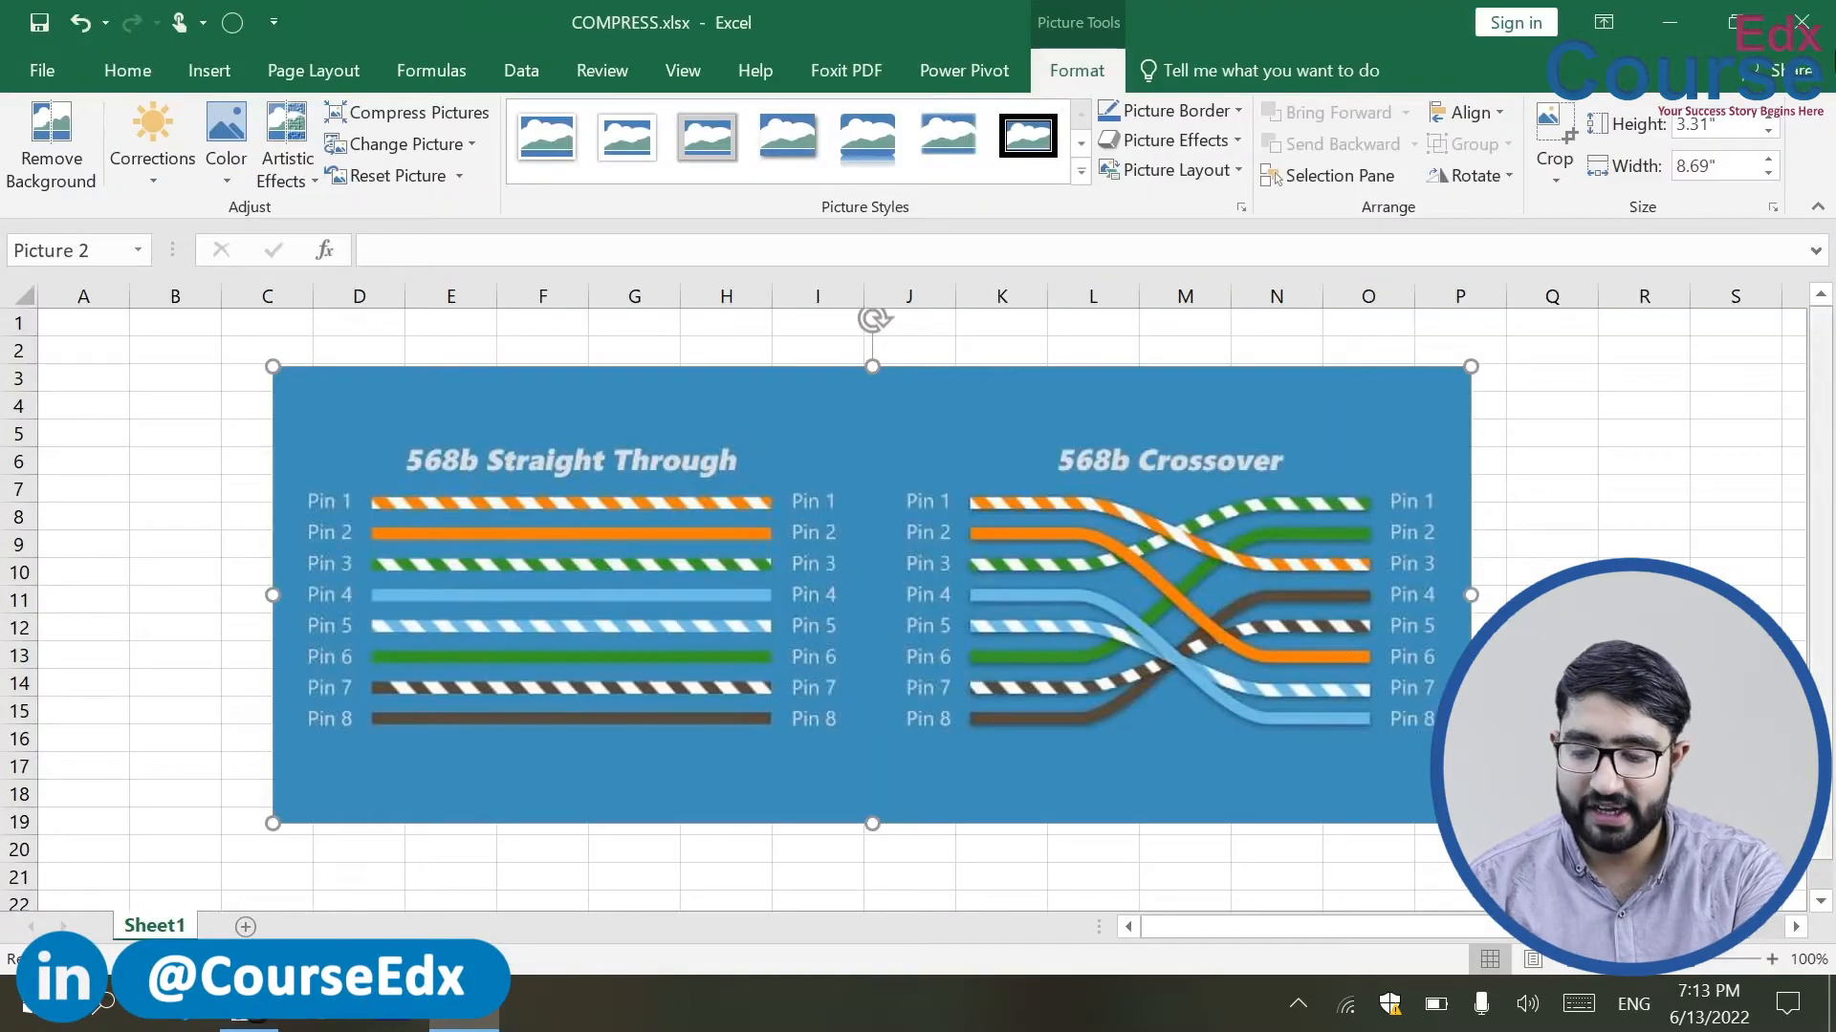
{"action": "left_click", "coordinate": [1801, 21]}
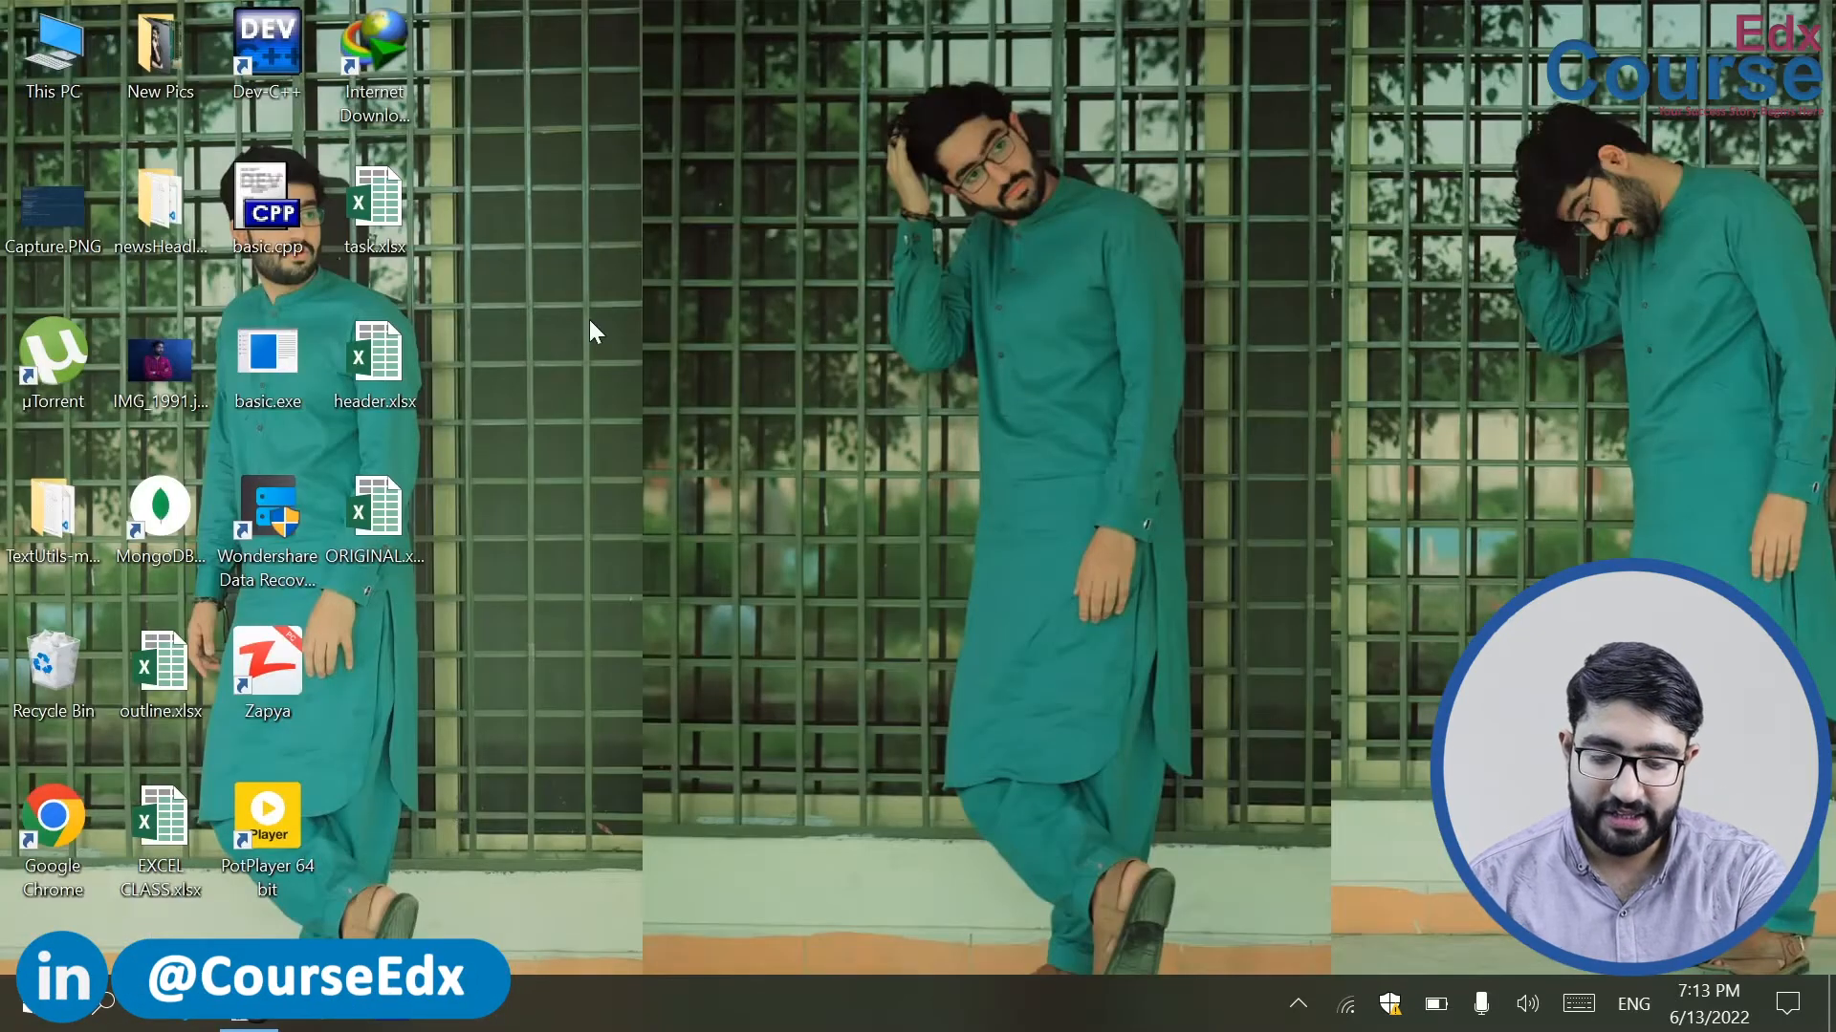
- Check the file size of ORIGINAL.xlsx on the Desktop in its file properties
{"action": "left_click", "coordinate": [393, 522]}
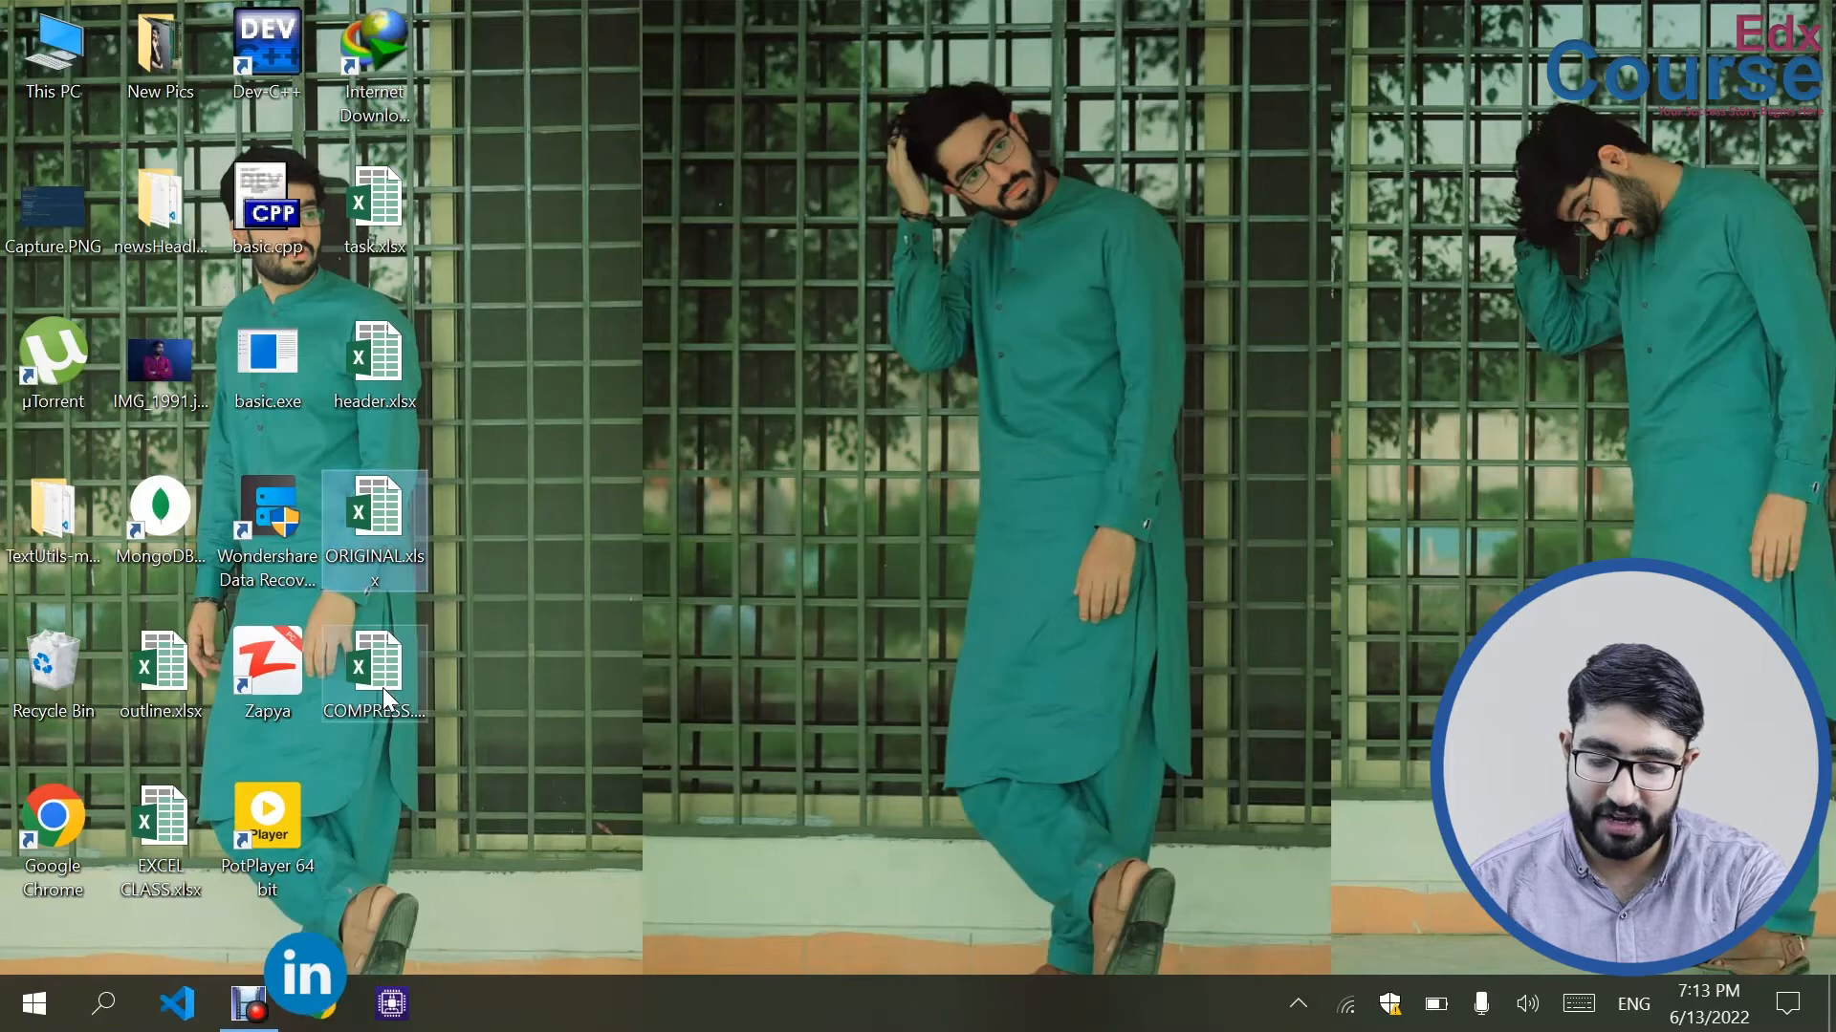
{"action": "key", "text": "alt+Return"}
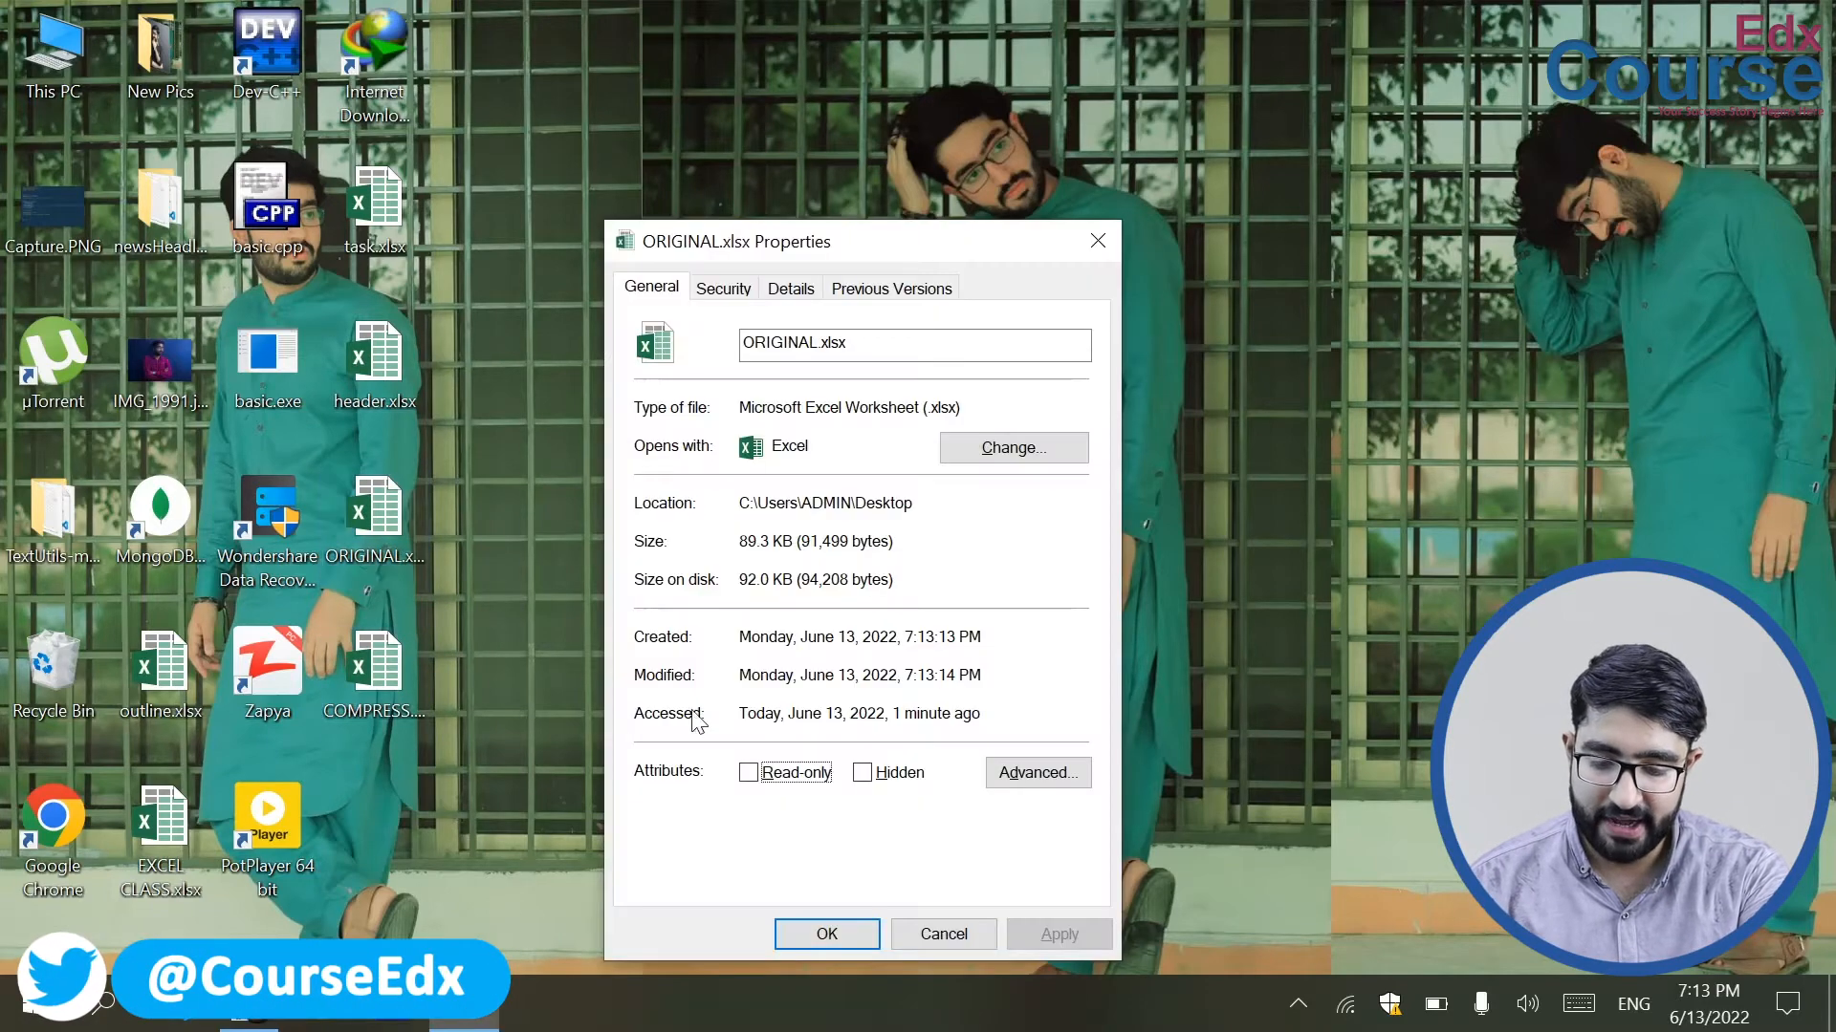
{"action": "left_click_drag", "start_coordinate": [740, 542], "coordinate": [801, 542]}
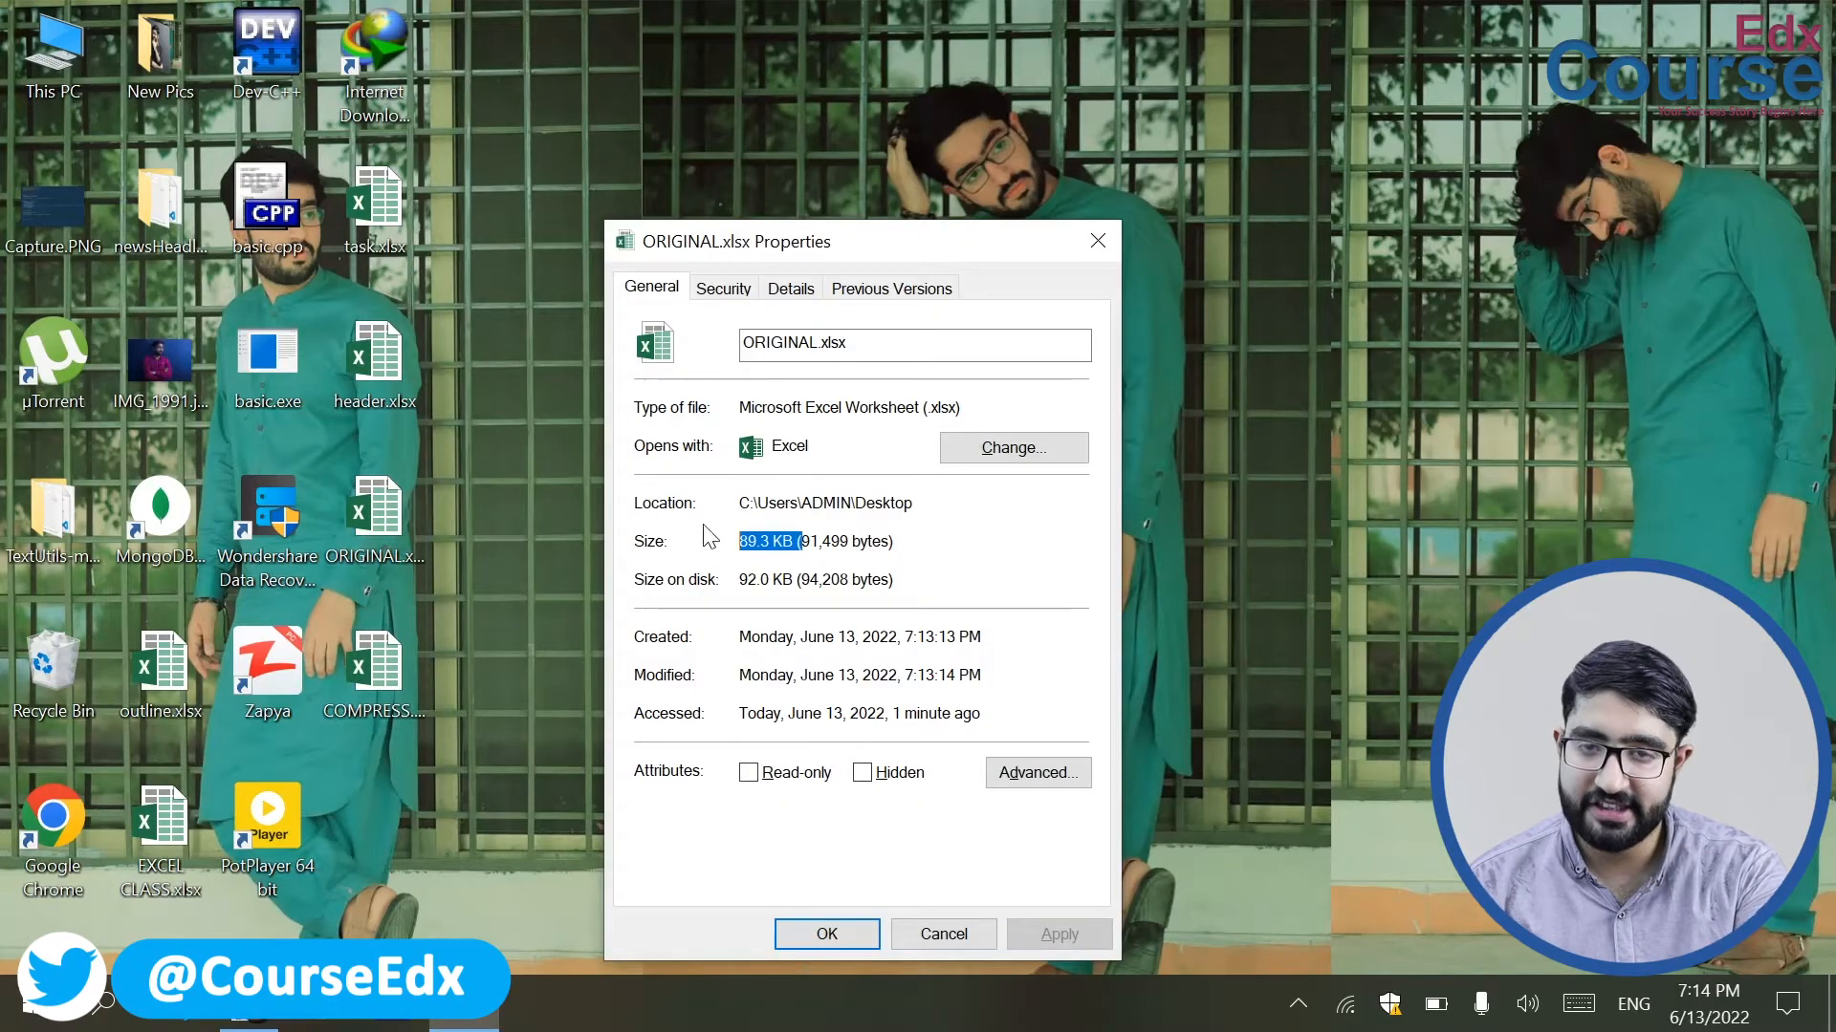
{"action": "left_click", "coordinate": [1098, 241]}
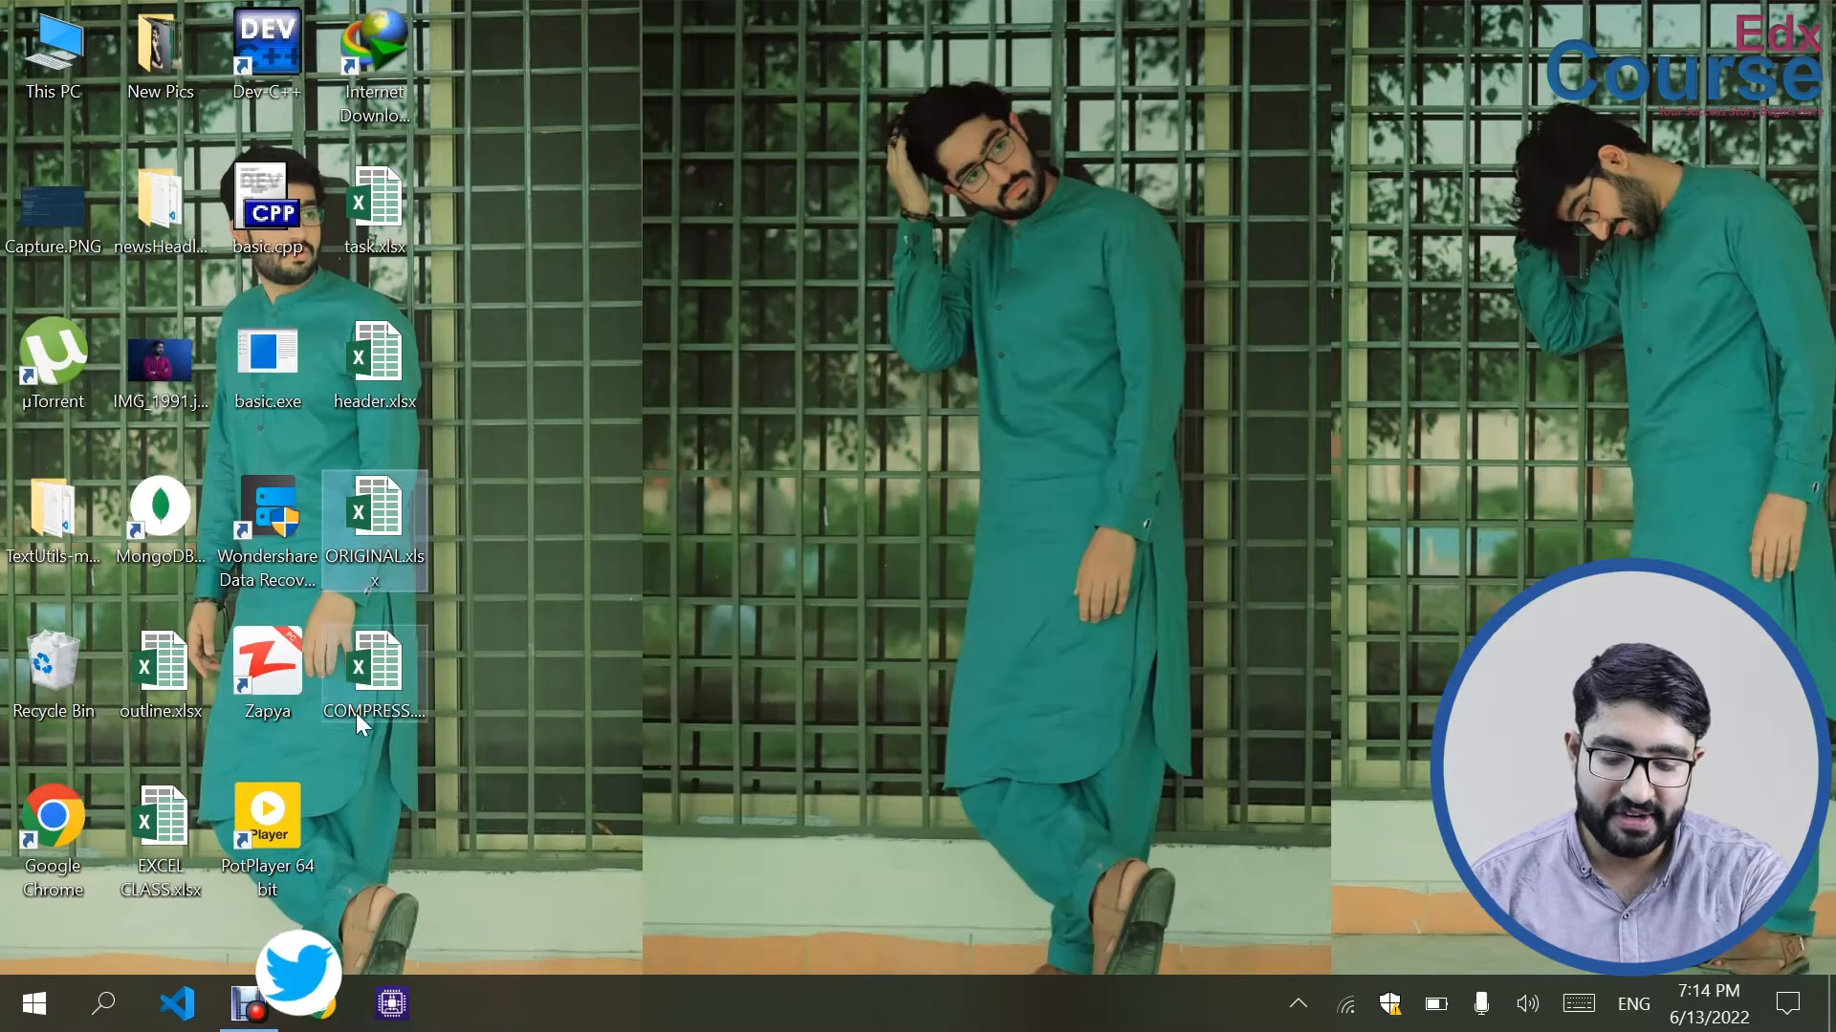
- Check the file size of COMPRESS.xlsx on the Desktop in its file properties
{"action": "left_click", "coordinate": [341, 686]}
{"action": "key", "text": "alt+Return"}
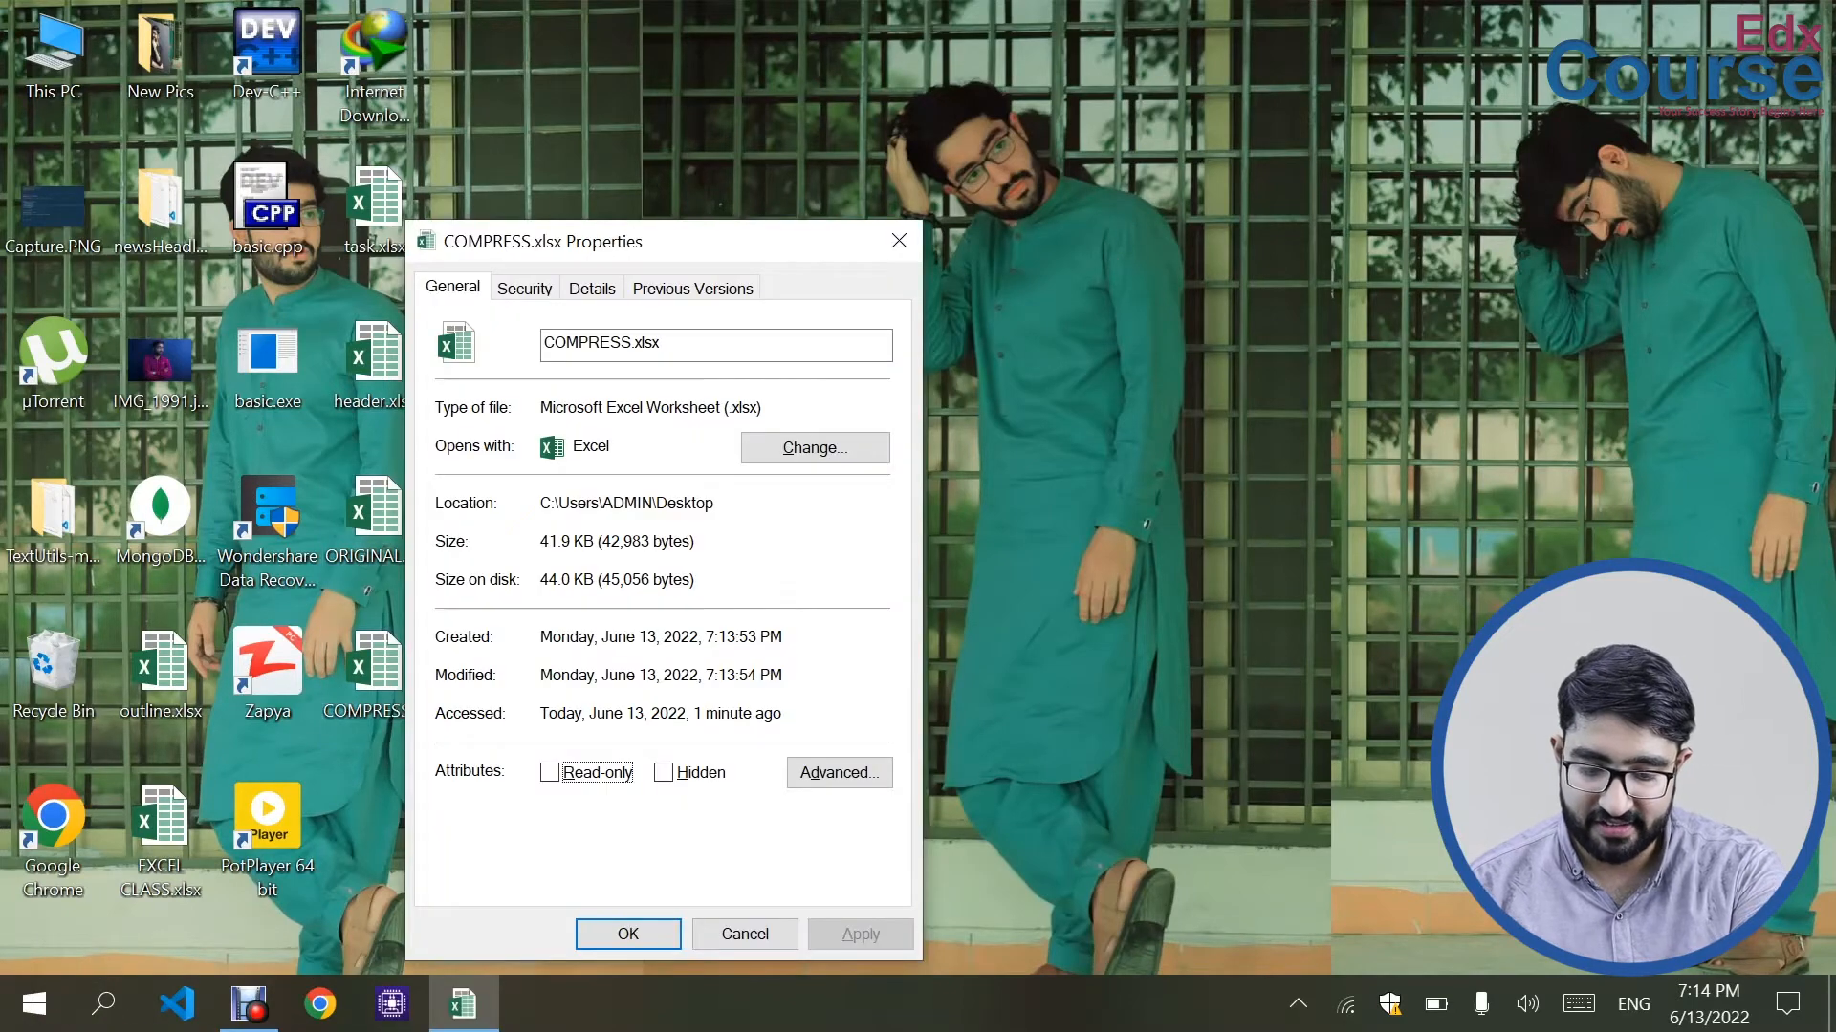
{"action": "left_click_drag", "start_coordinate": [541, 542], "coordinate": [612, 542]}
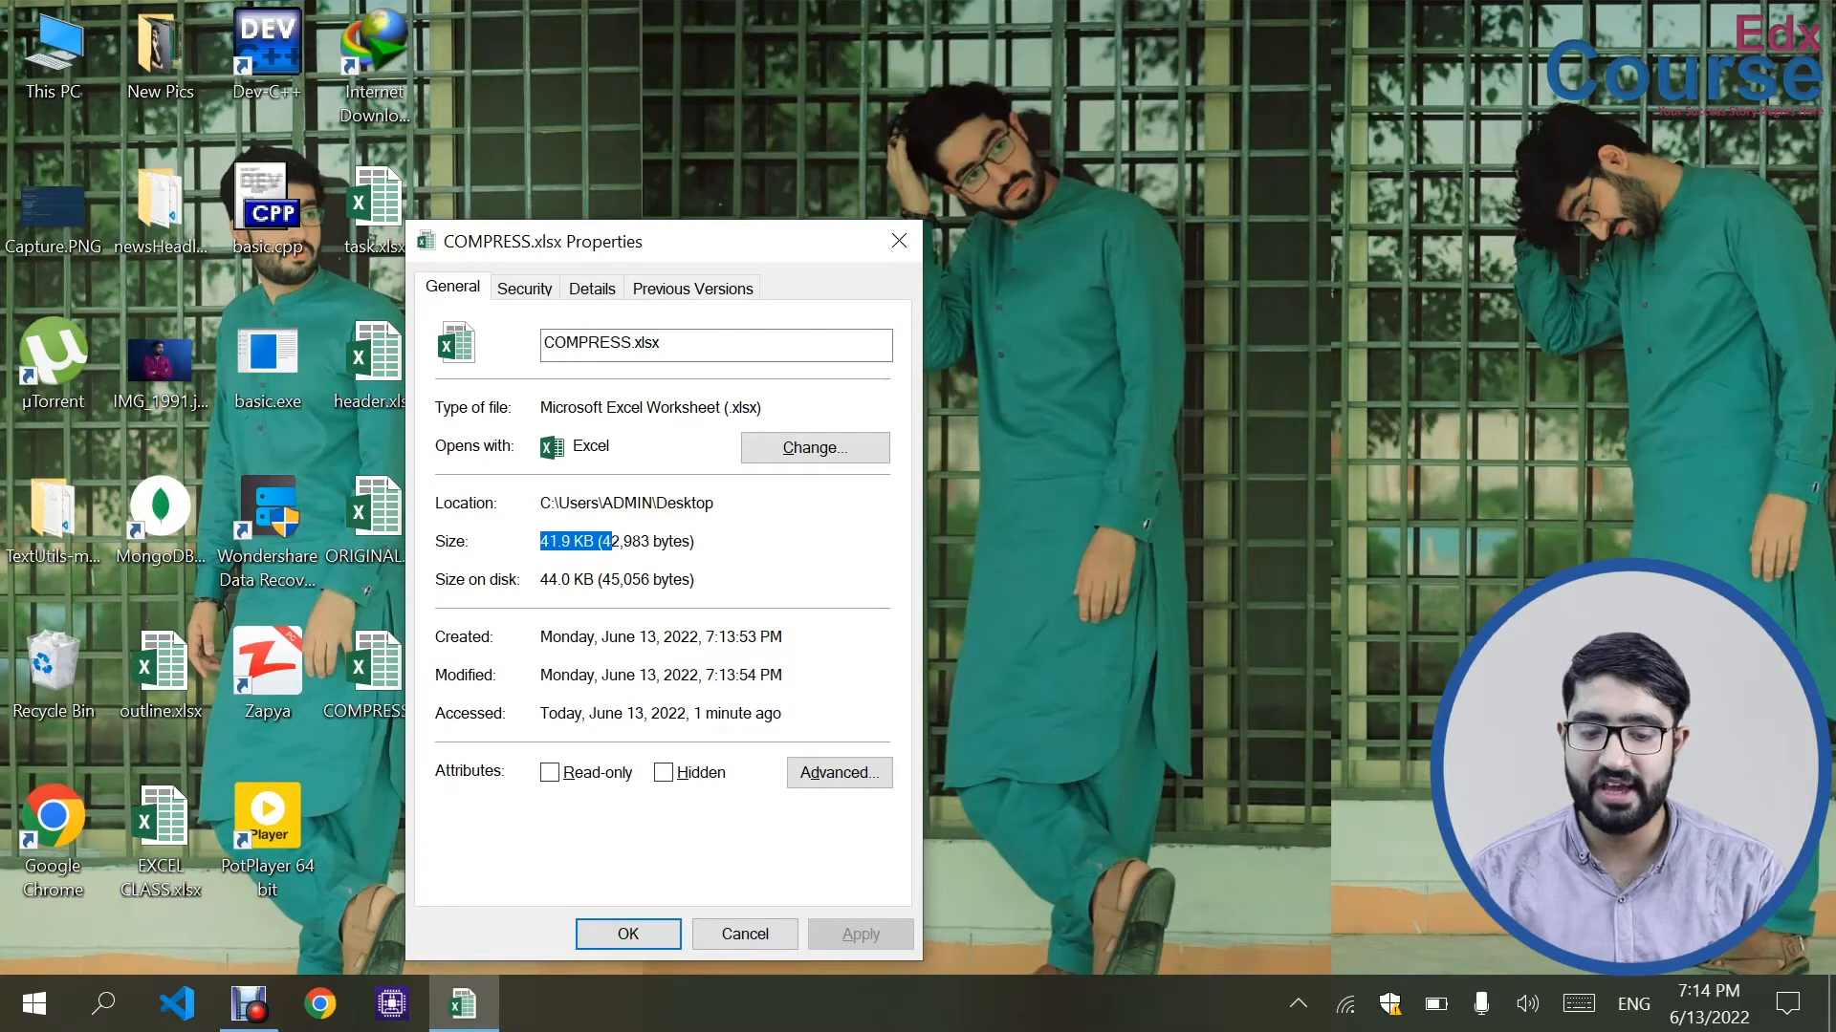
{"action": "left_click", "coordinate": [892, 258]}
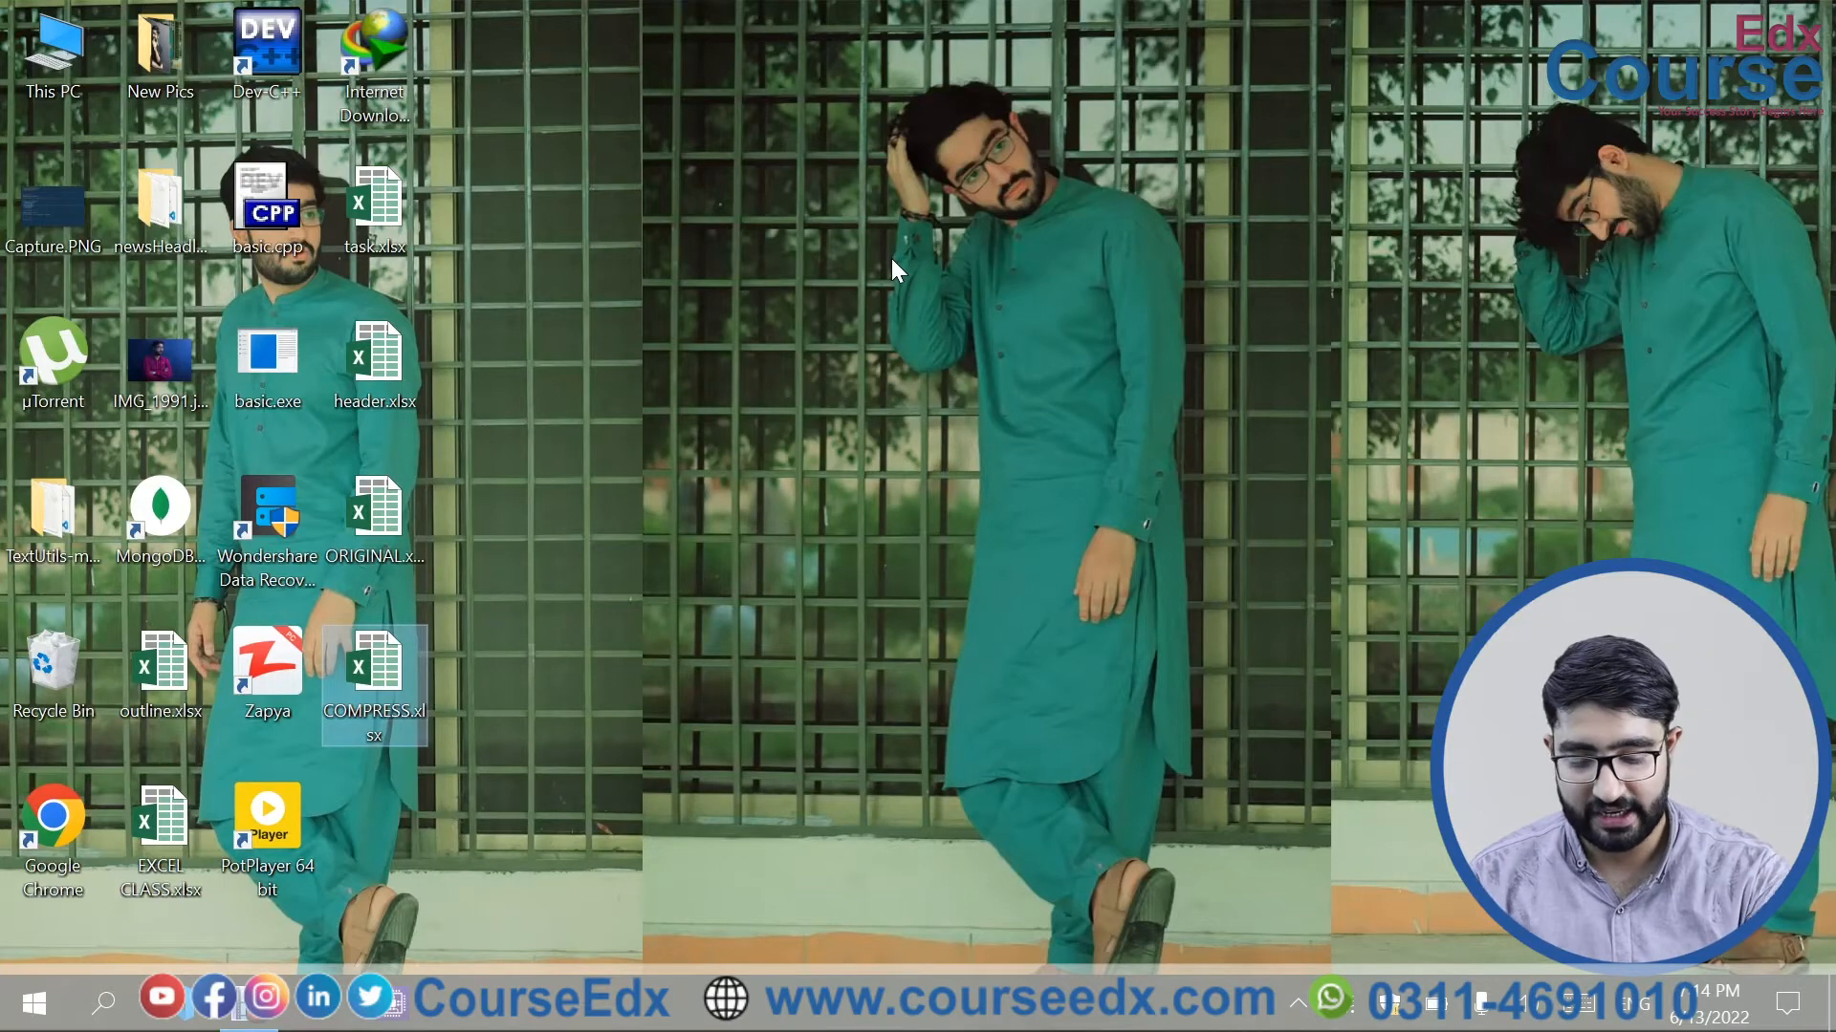
- Start Excel with a new blank workbook and insert cables.jpeg from the Downloads folder
{"action": "key", "text": "super+r"}
{"action": "type", "text": "excel"}
{"action": "key", "text": "Return"}
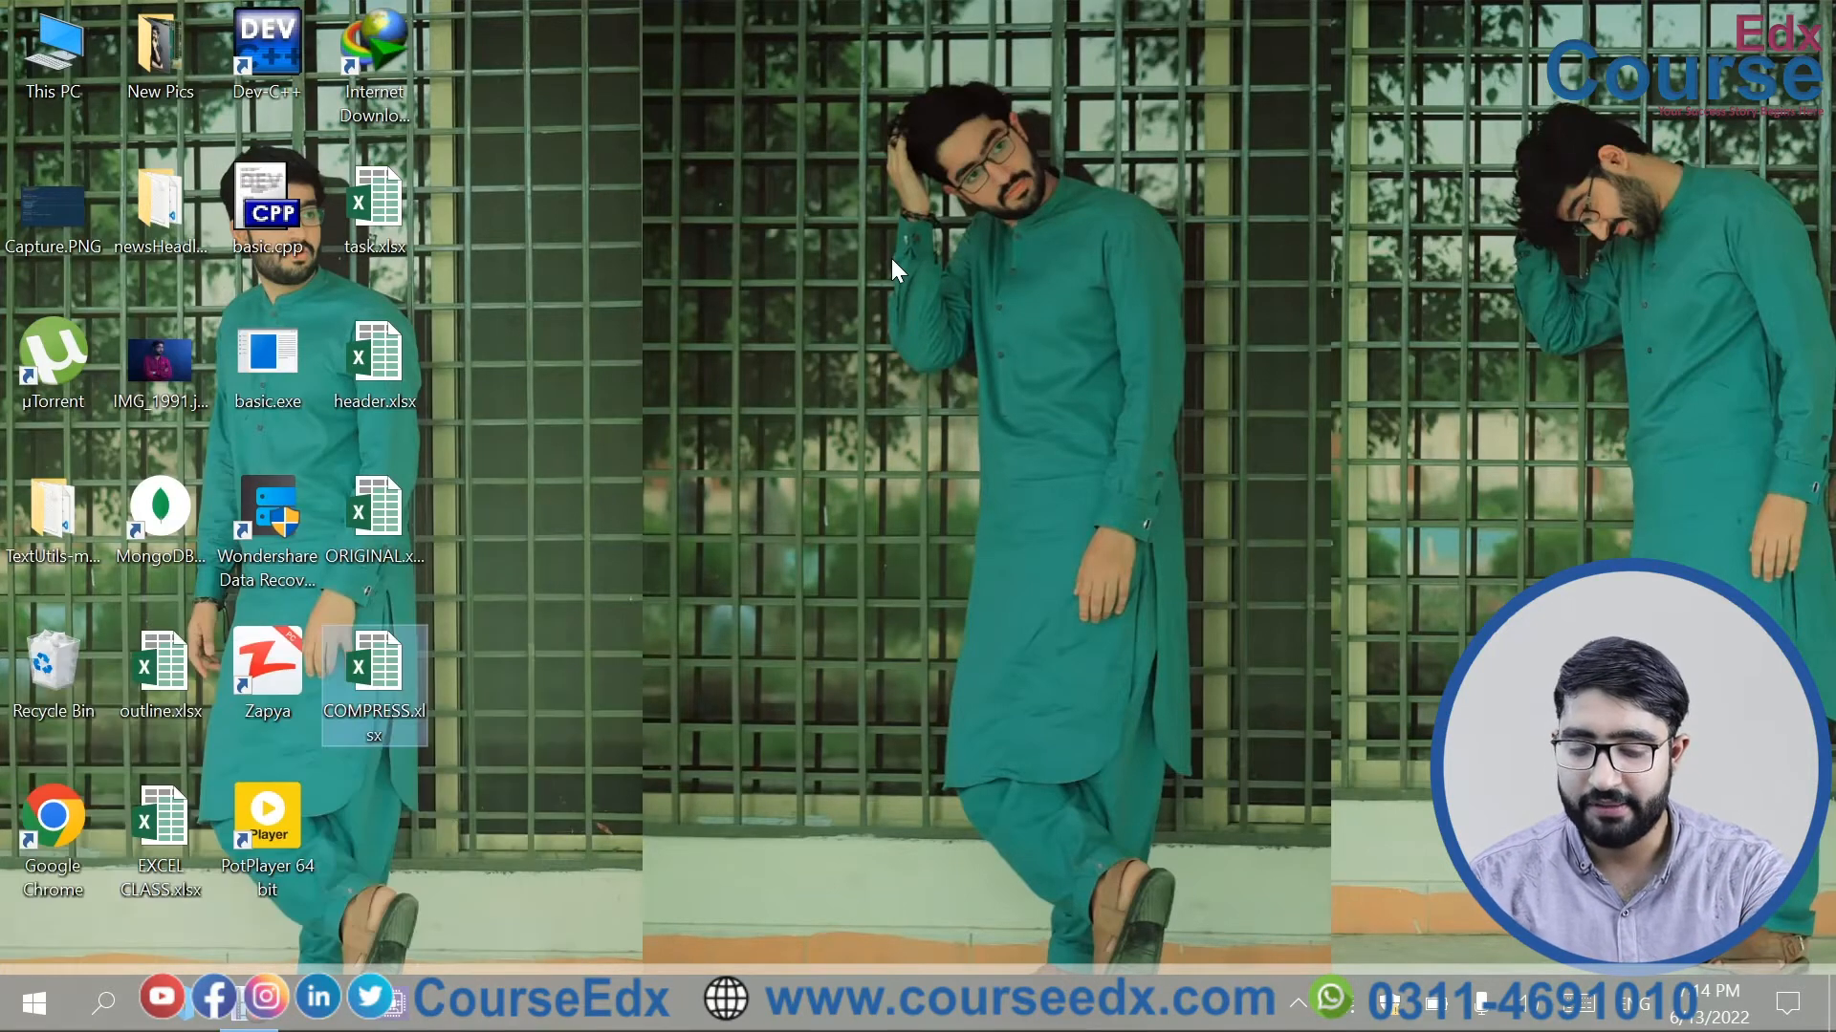
{"action": "left_click", "coordinate": [839, 319]}
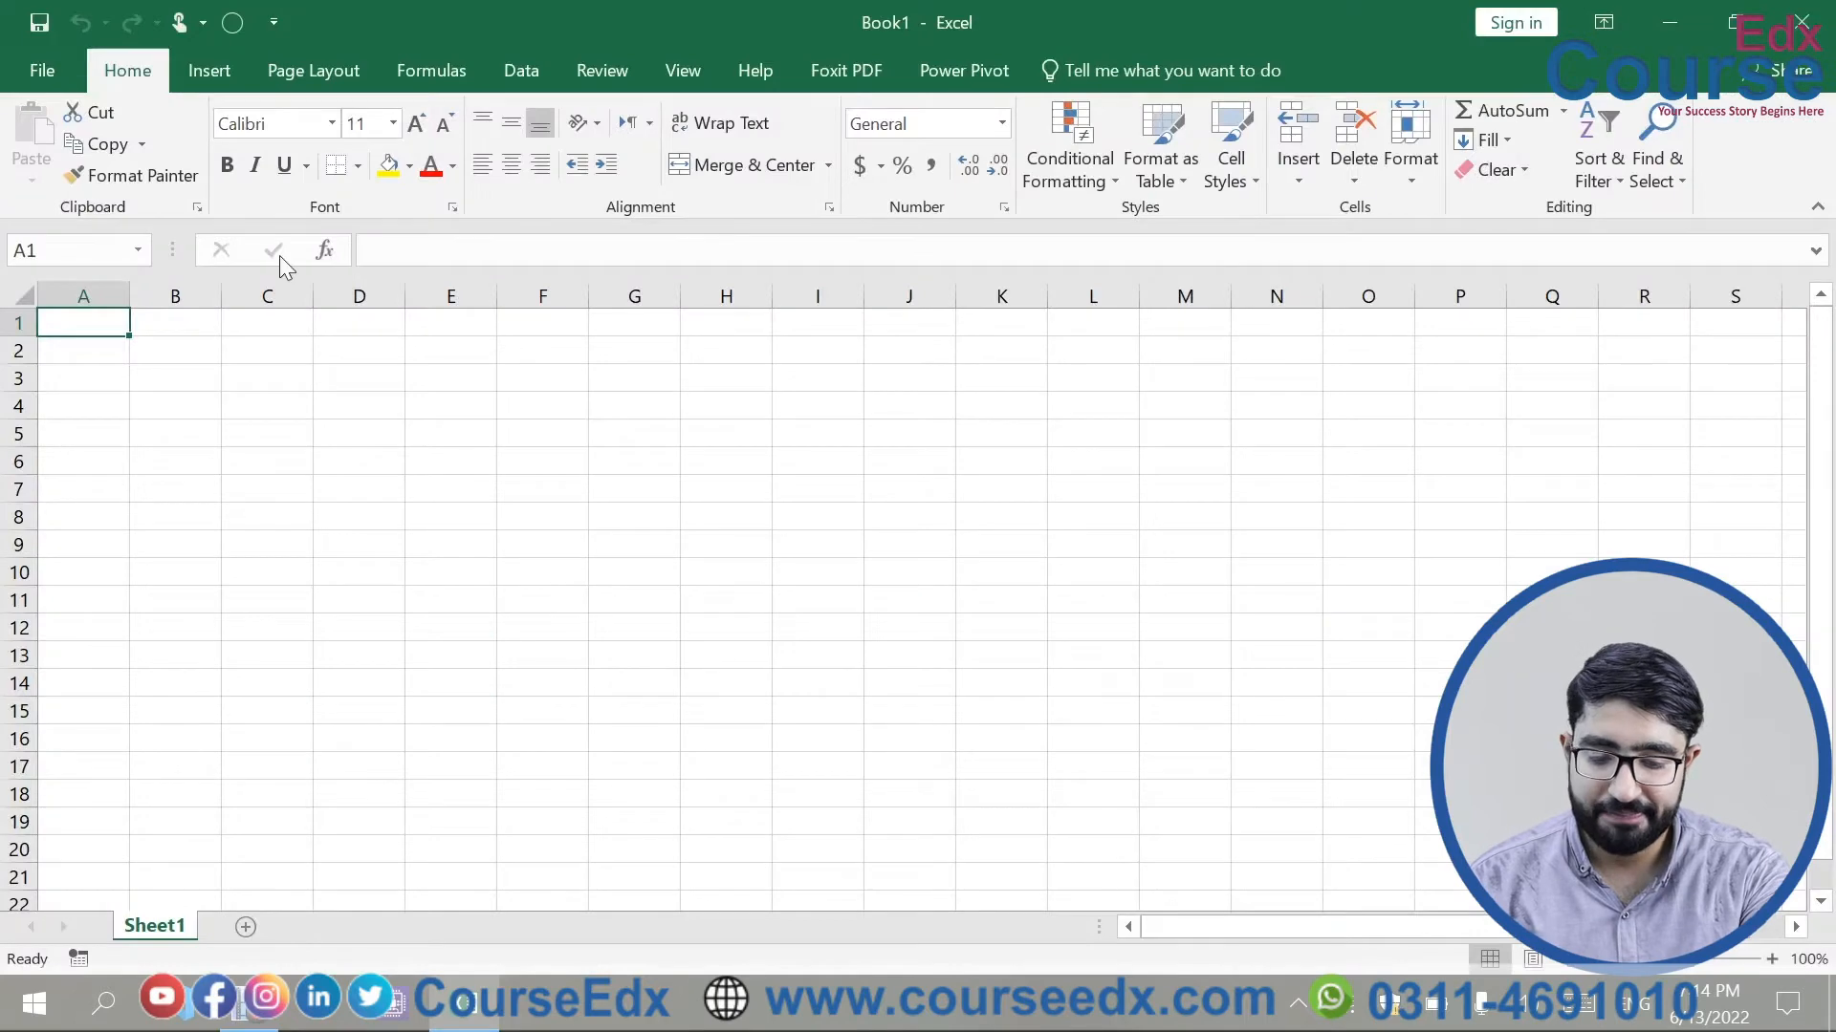
{"action": "left_click", "coordinate": [209, 77]}
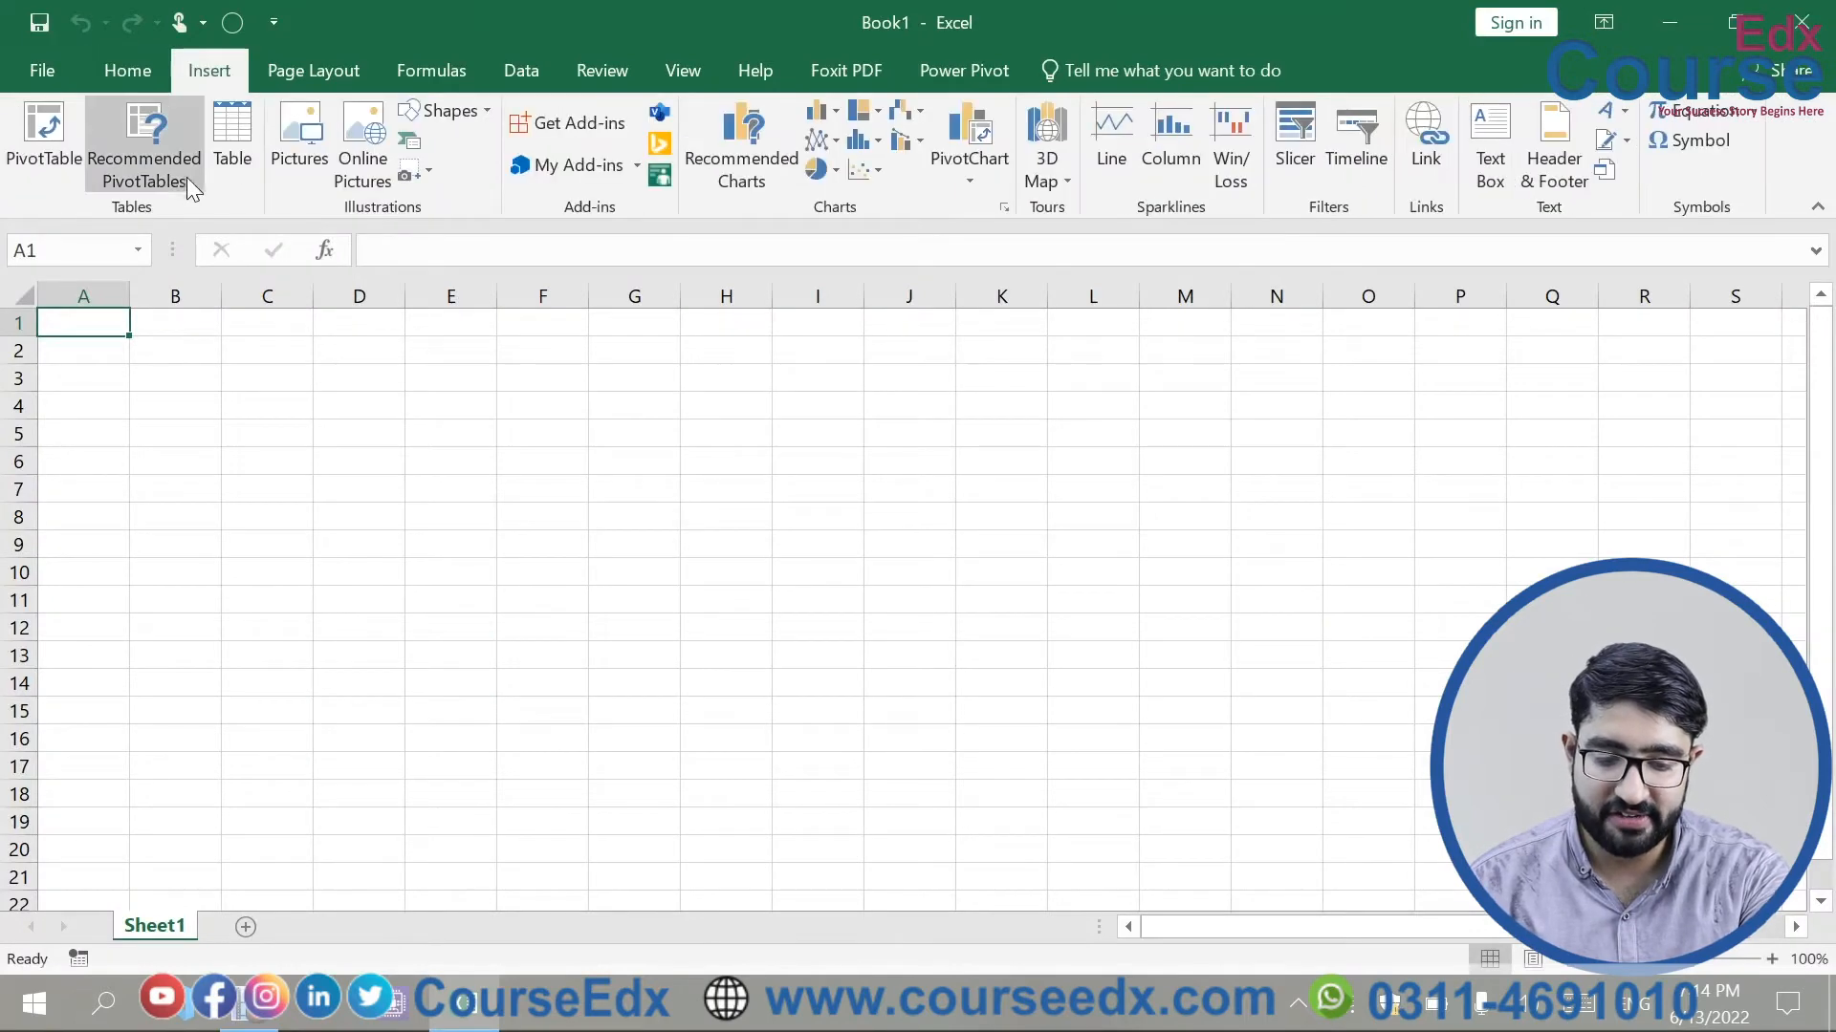
{"action": "left_click", "coordinate": [311, 145]}
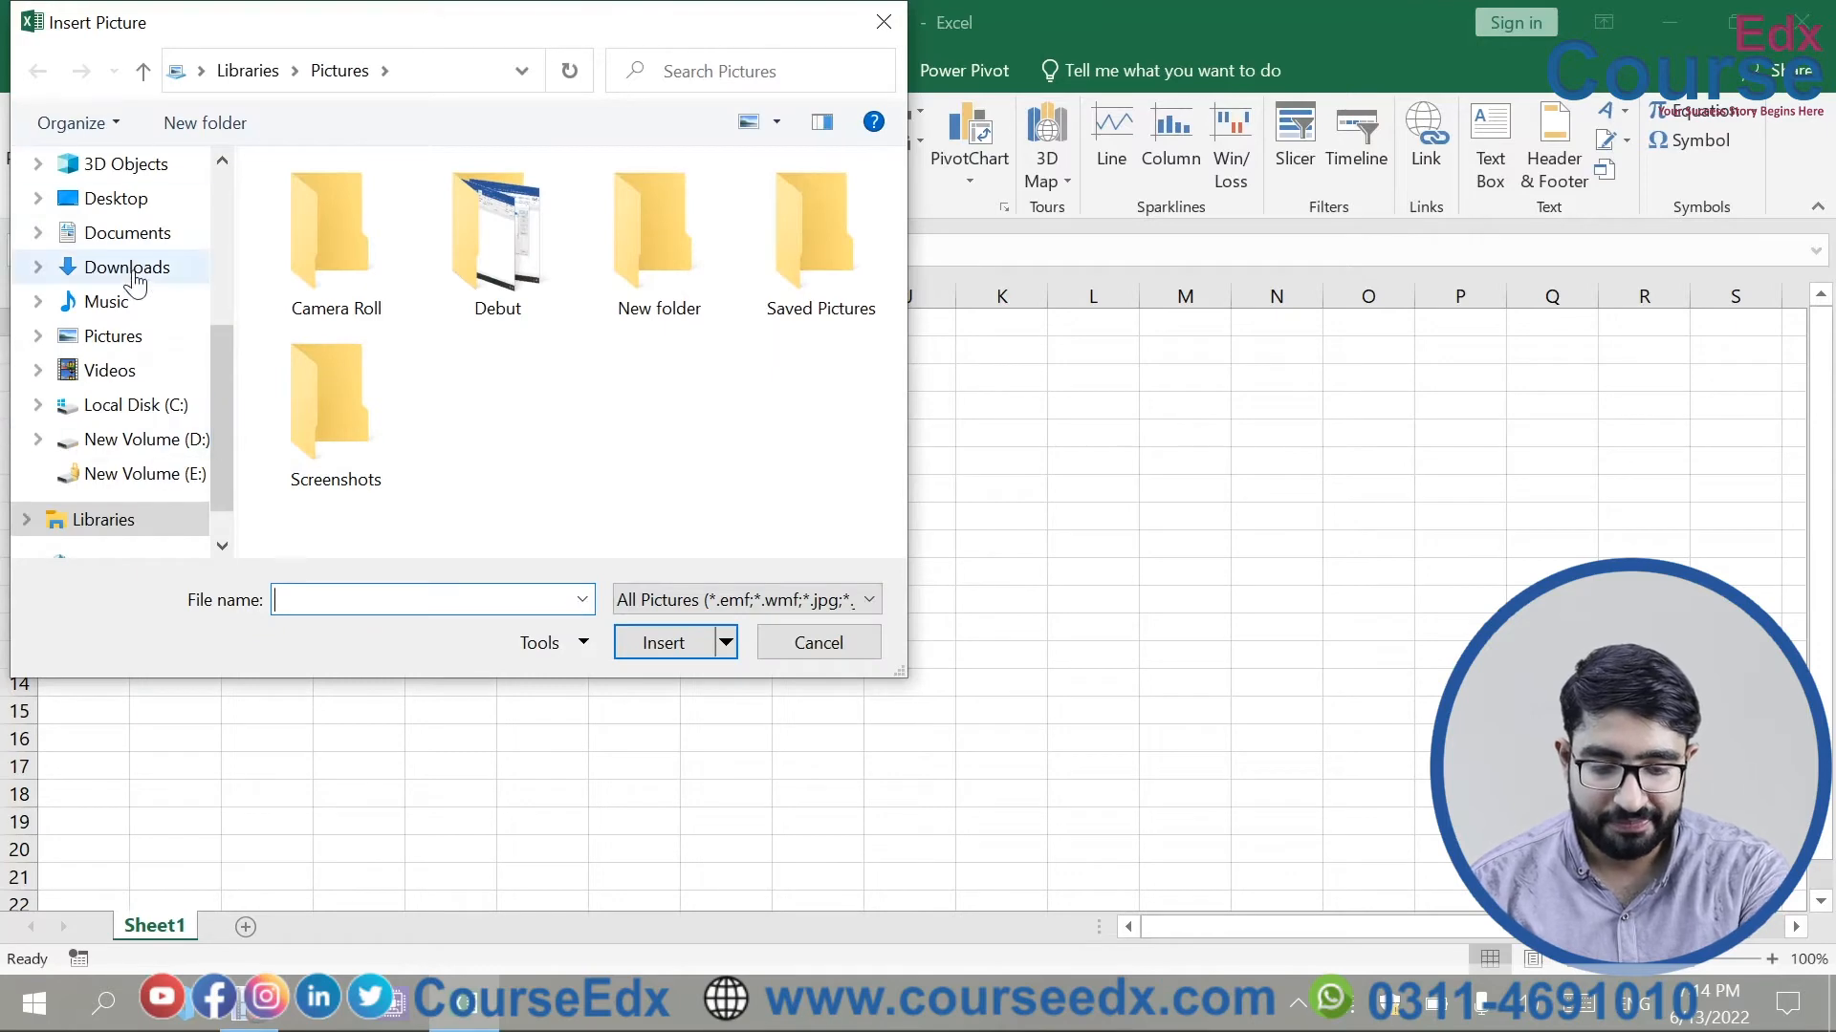
{"action": "left_click", "coordinate": [135, 278]}
{"action": "double_click", "coordinate": [423, 358]}
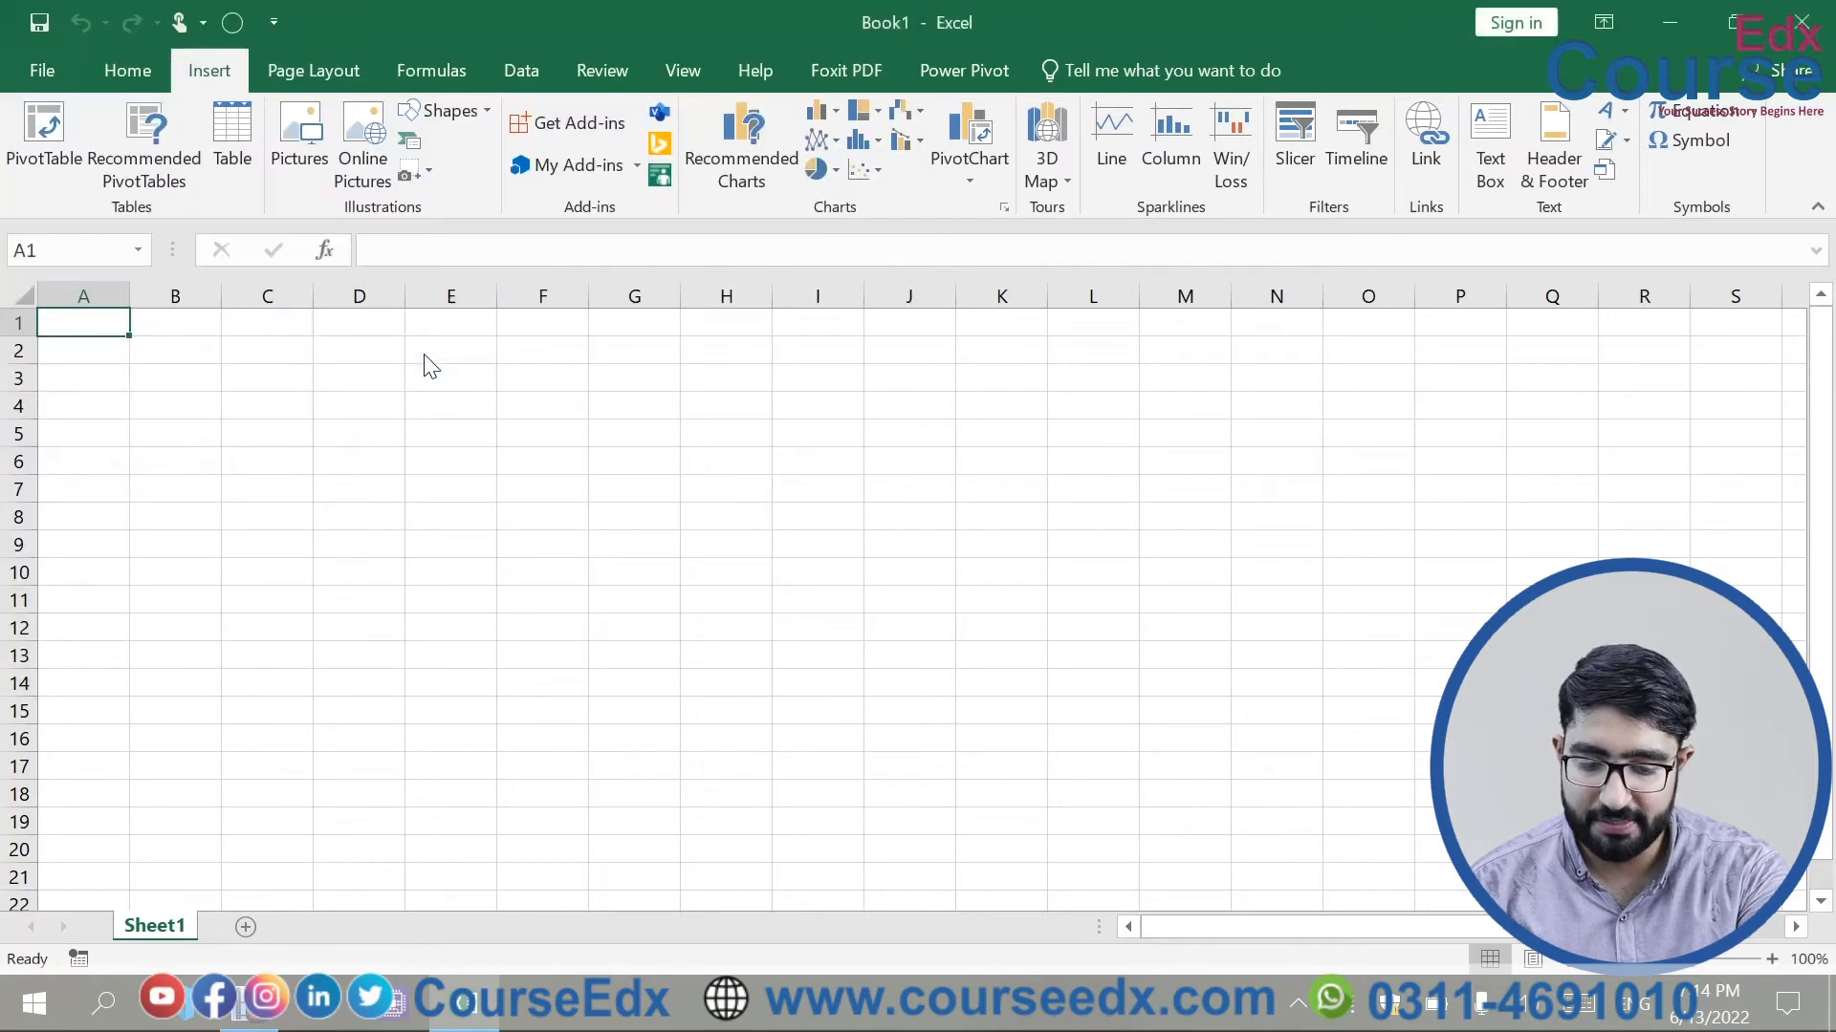
- Shrink the cable picture to about 1.32" high by 3.47" wide, placed around cells B14 to G20
{"action": "left_click_drag", "start_coordinate": [789, 622], "coordinate": [947, 643]}
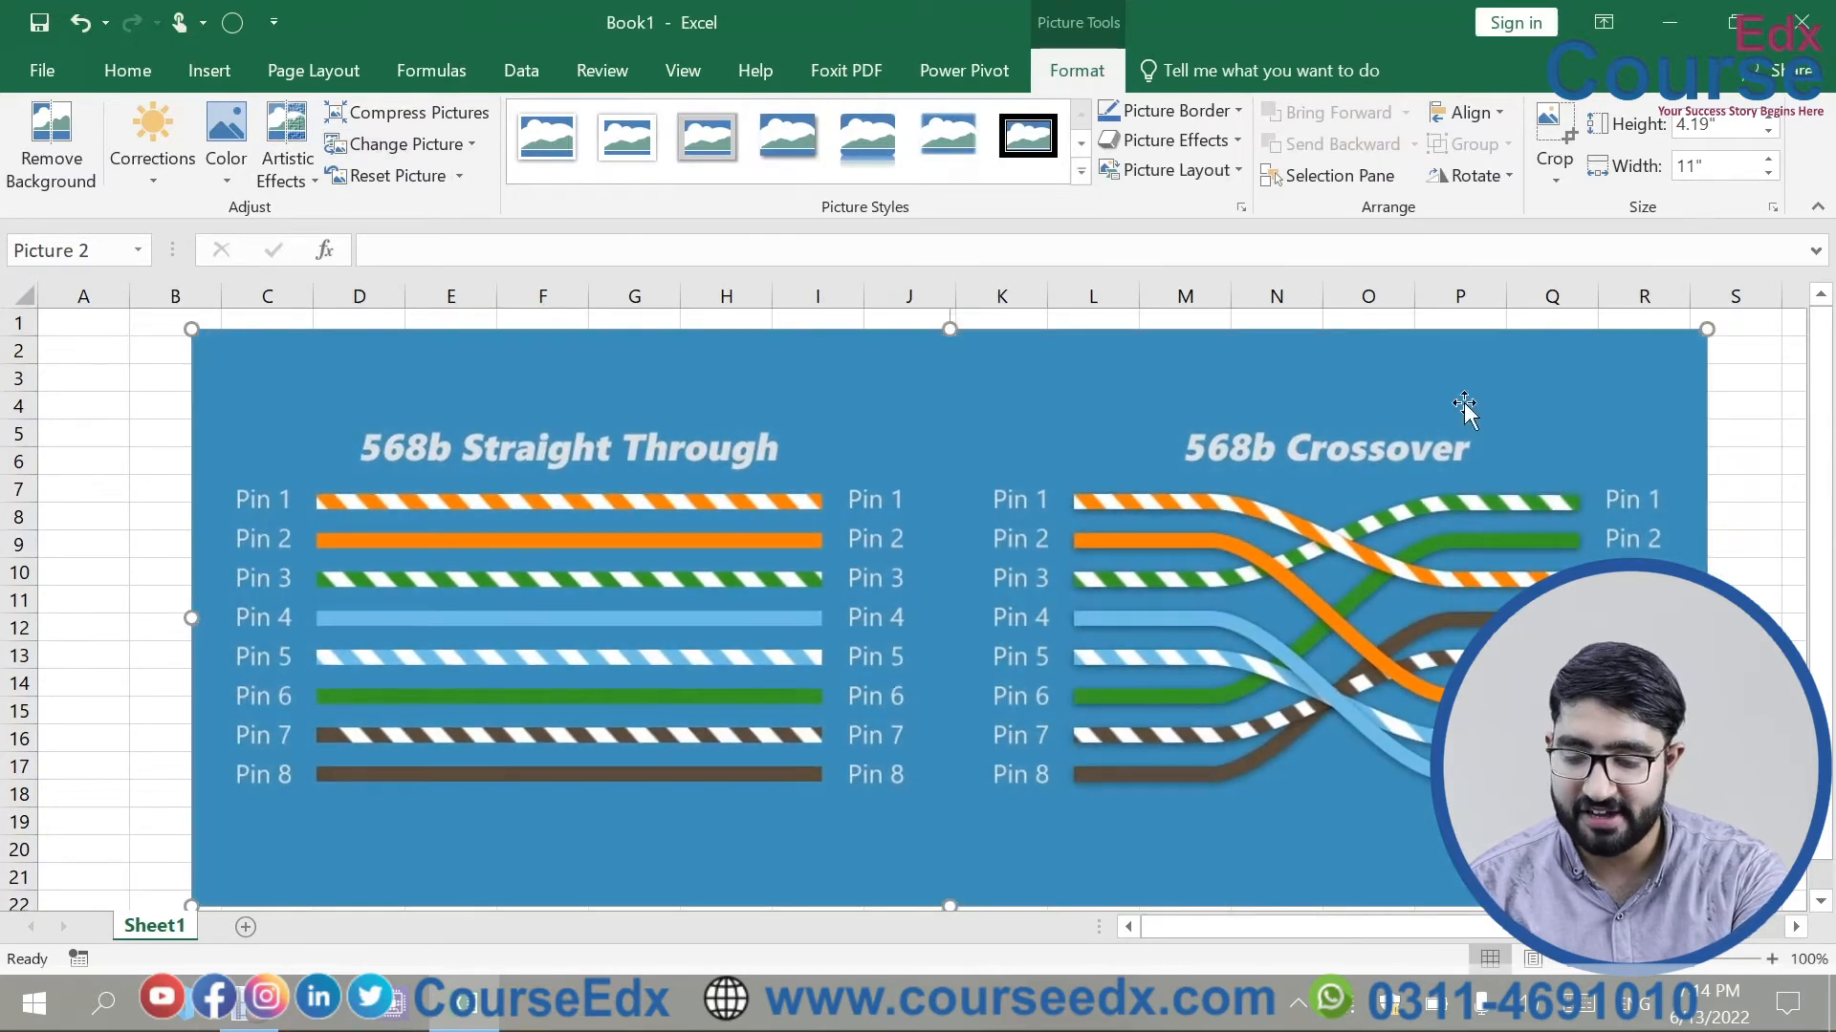
{"action": "left_click_drag", "start_coordinate": [1707, 331], "coordinate": [730, 552]}
{"action": "left_click_drag", "start_coordinate": [806, 658], "coordinate": [793, 606]}
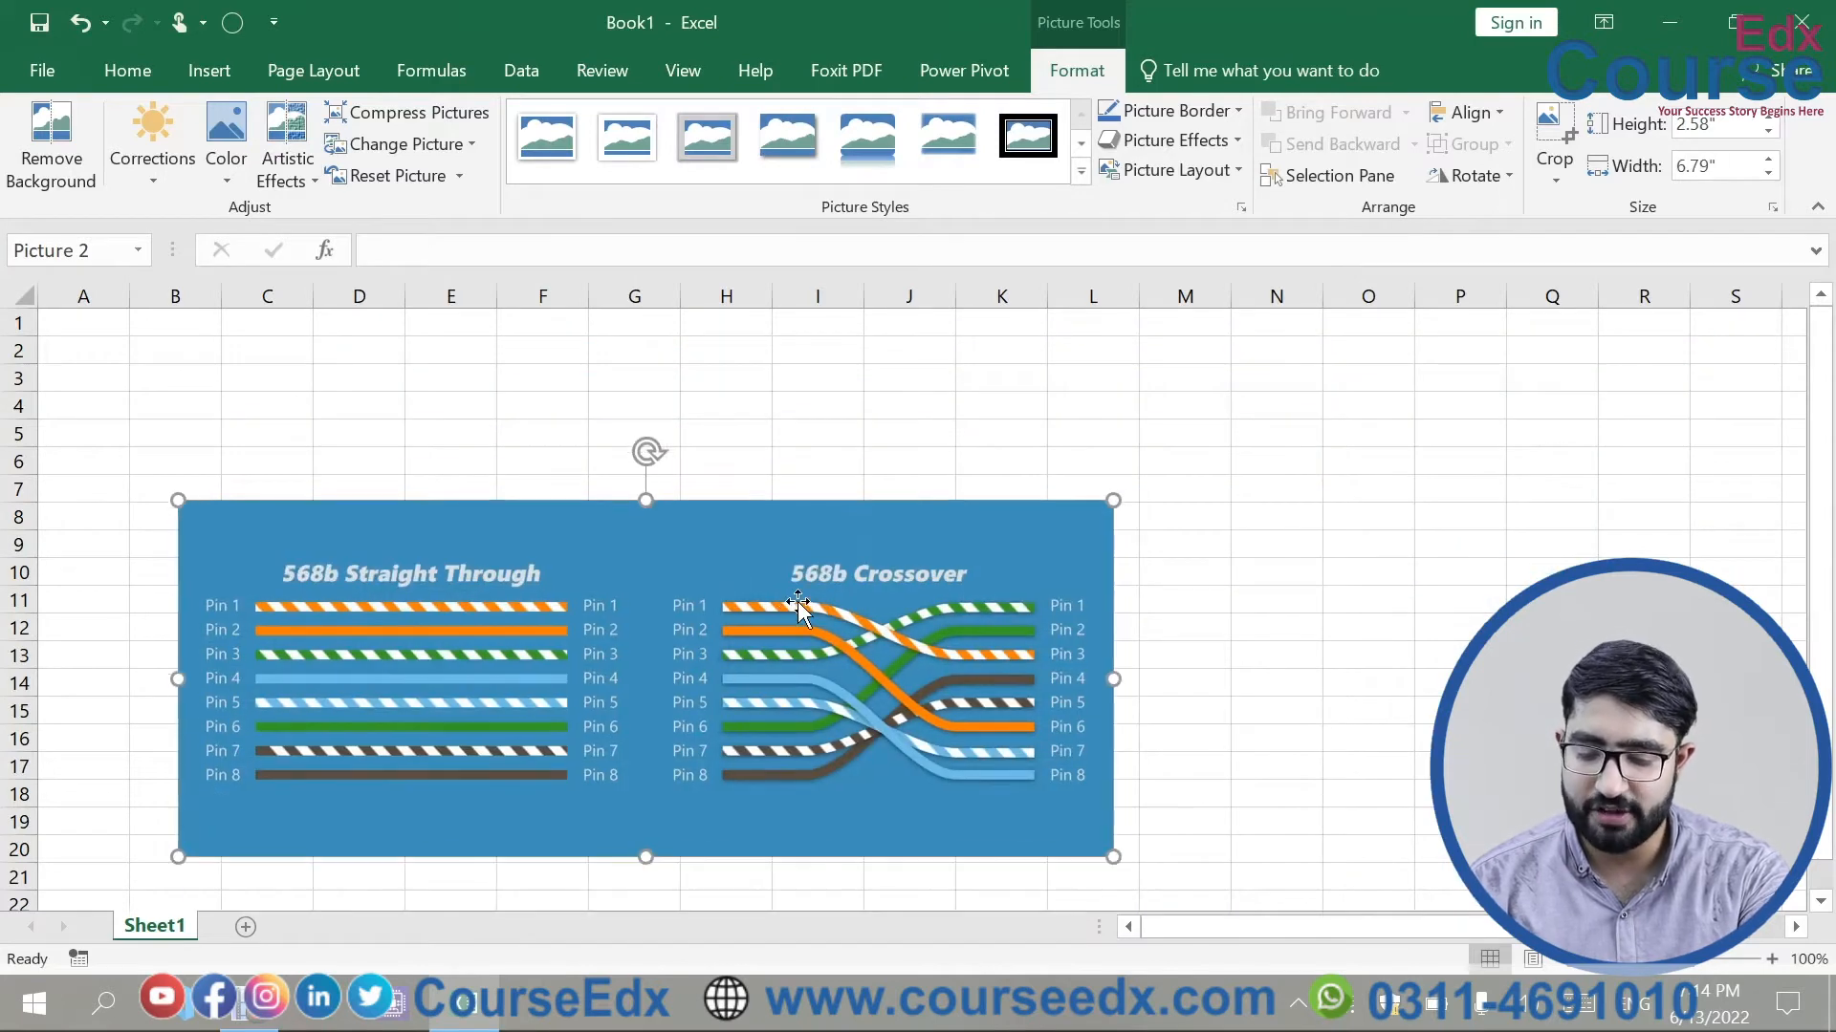
{"action": "key", "text": "Delete"}
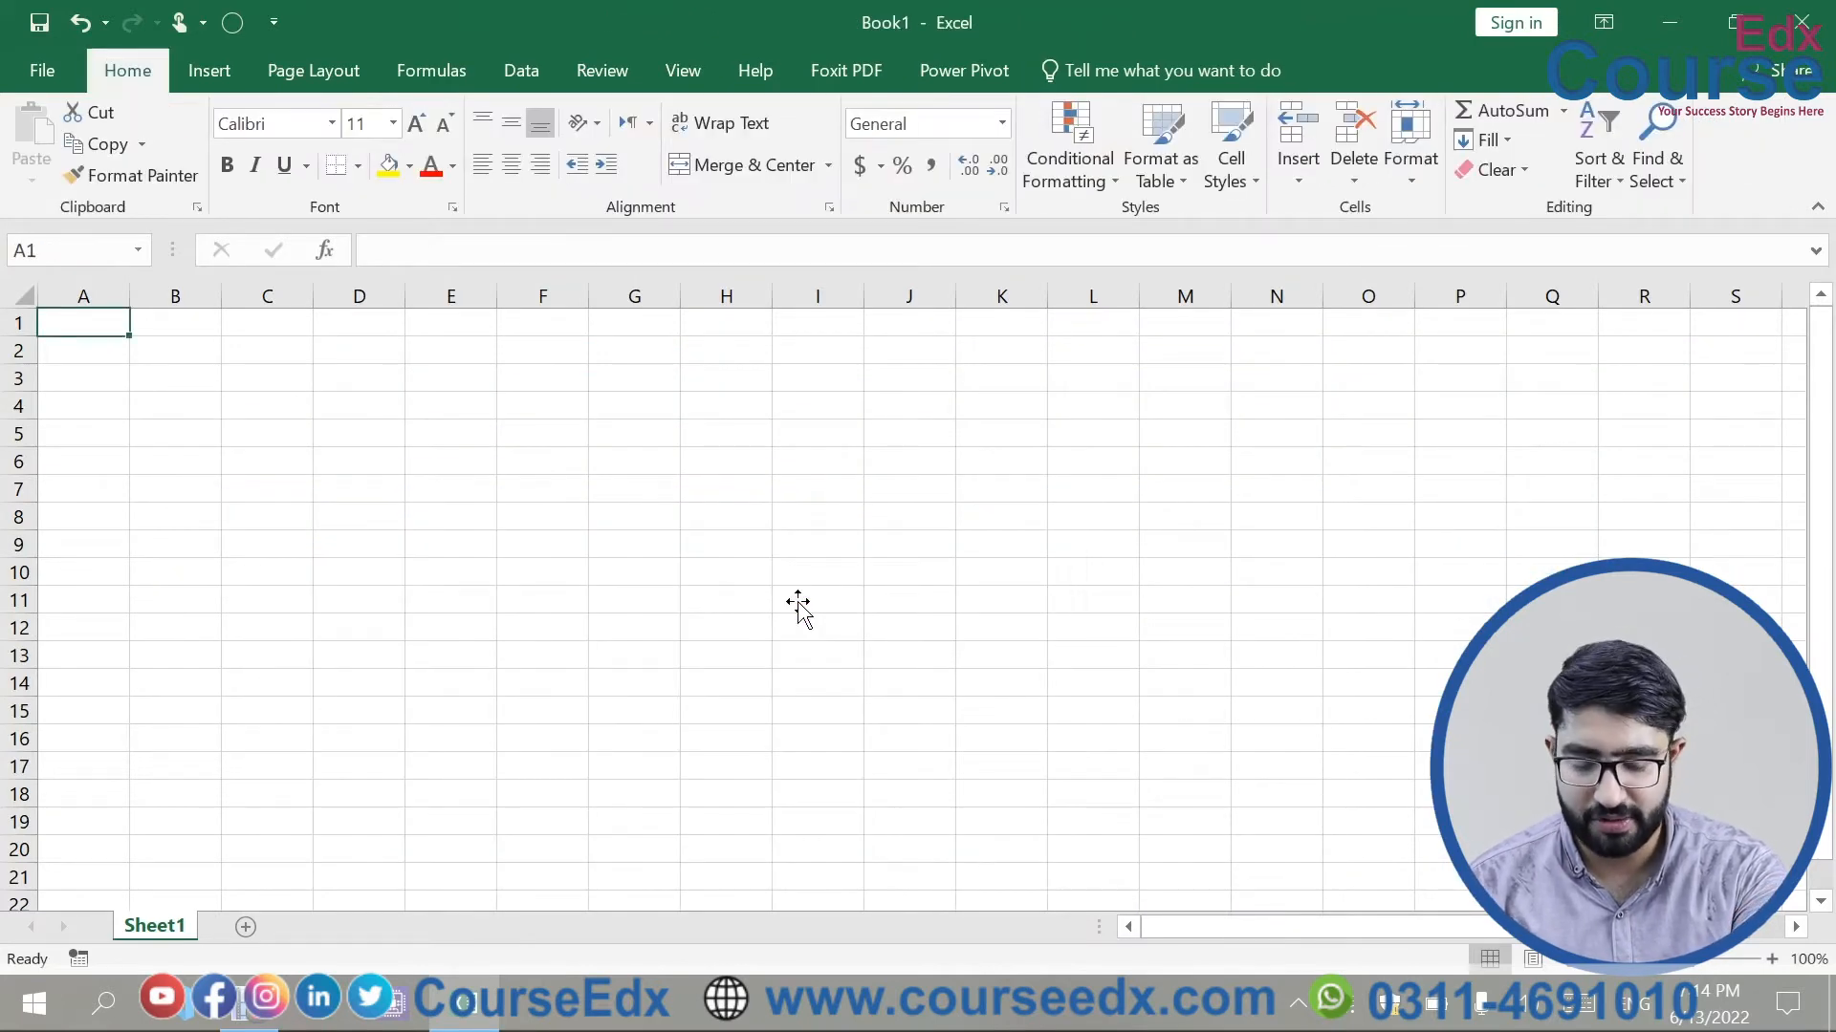
{"action": "key", "text": "ctrl+z"}
{"action": "left_click_drag", "start_coordinate": [1111, 503], "coordinate": [457, 675]}
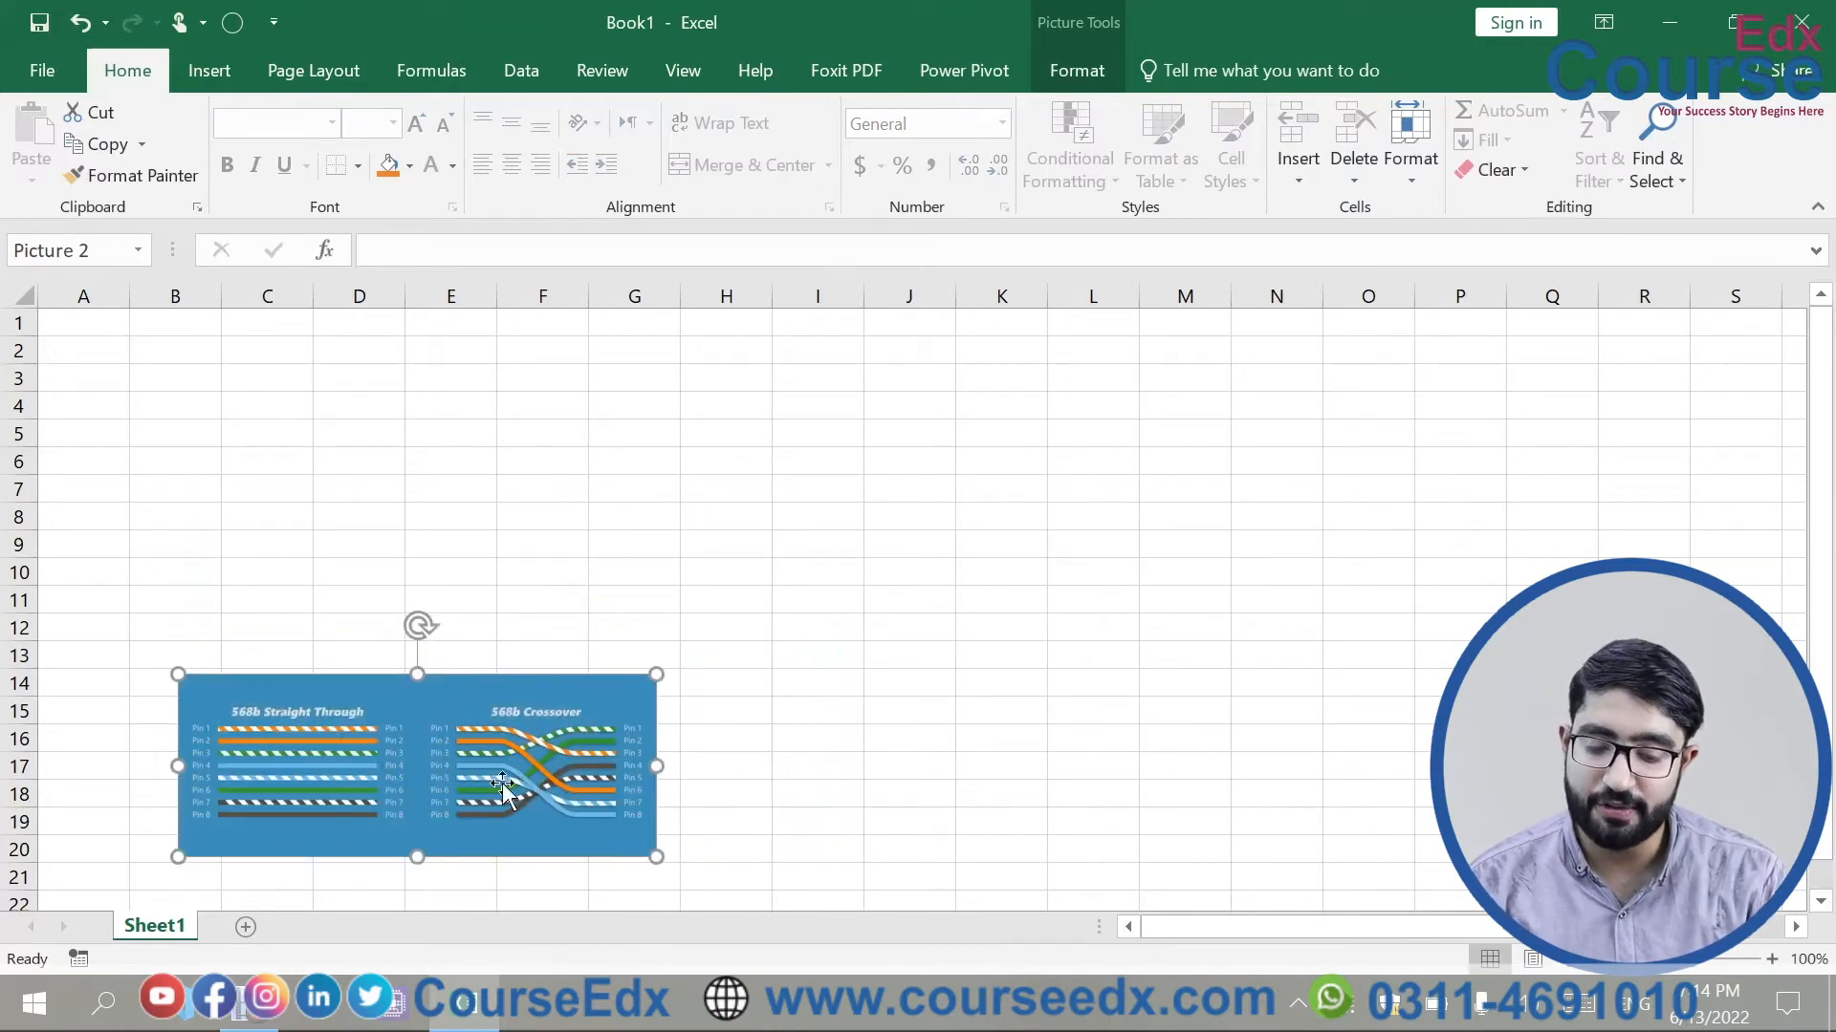
- Replace the cable picture with car.jpg from the Downloads folder using Change Picture
{"action": "left_click", "coordinate": [1078, 70]}
{"action": "left_click", "coordinate": [399, 143]}
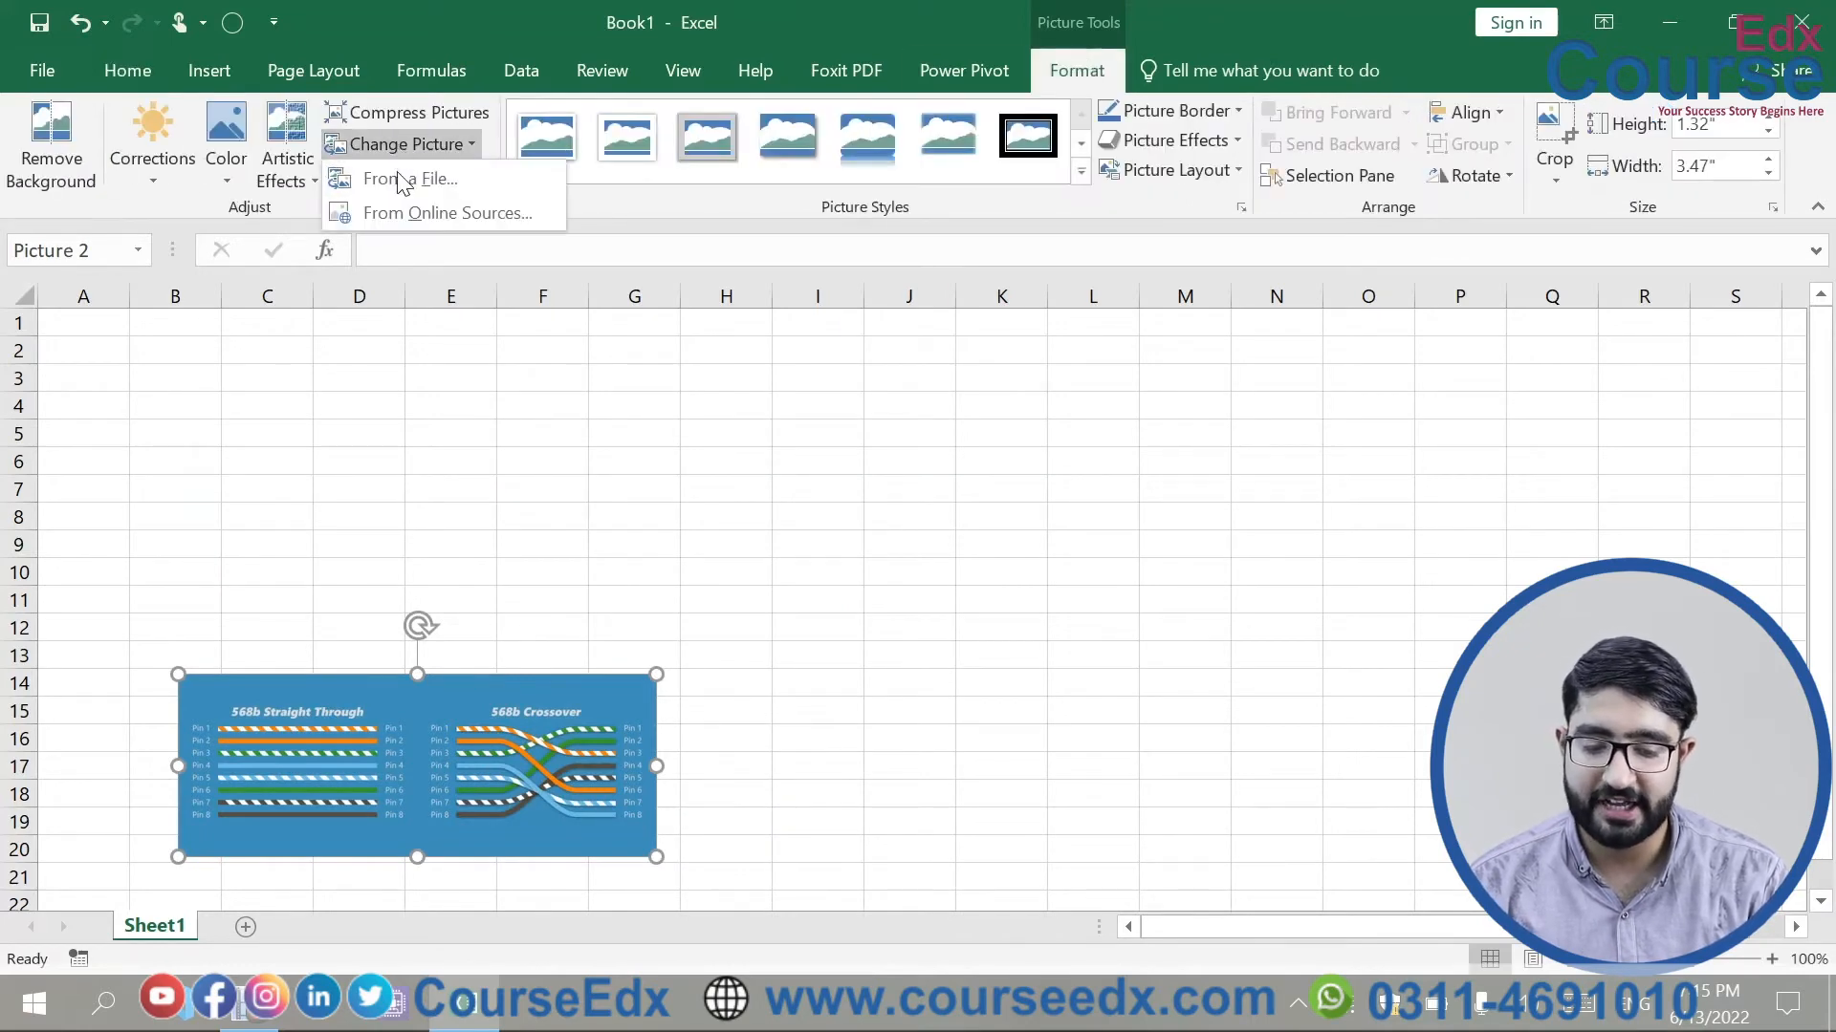
{"action": "left_click", "coordinate": [400, 179]}
{"action": "double_click", "coordinate": [319, 251]}
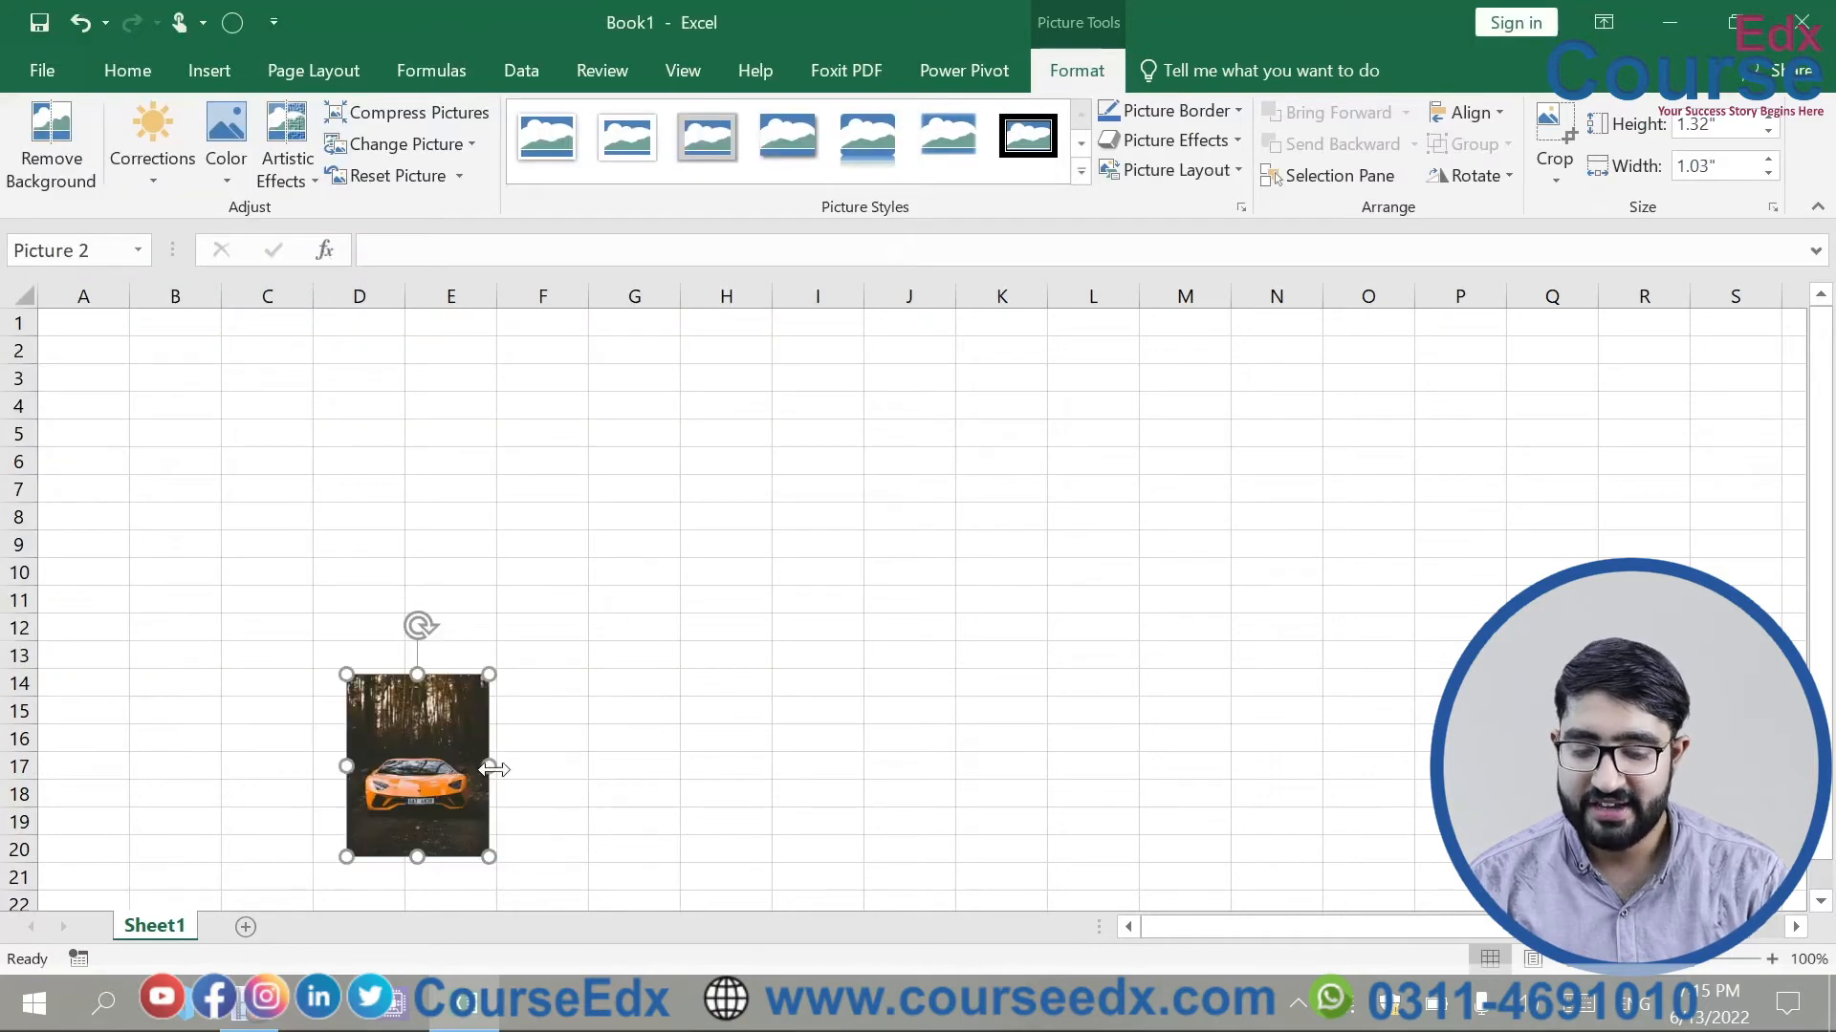
- Insert car.jpg as a second, full-size picture beside the small one for comparison, and delete it again
{"action": "left_click", "coordinate": [209, 69]}
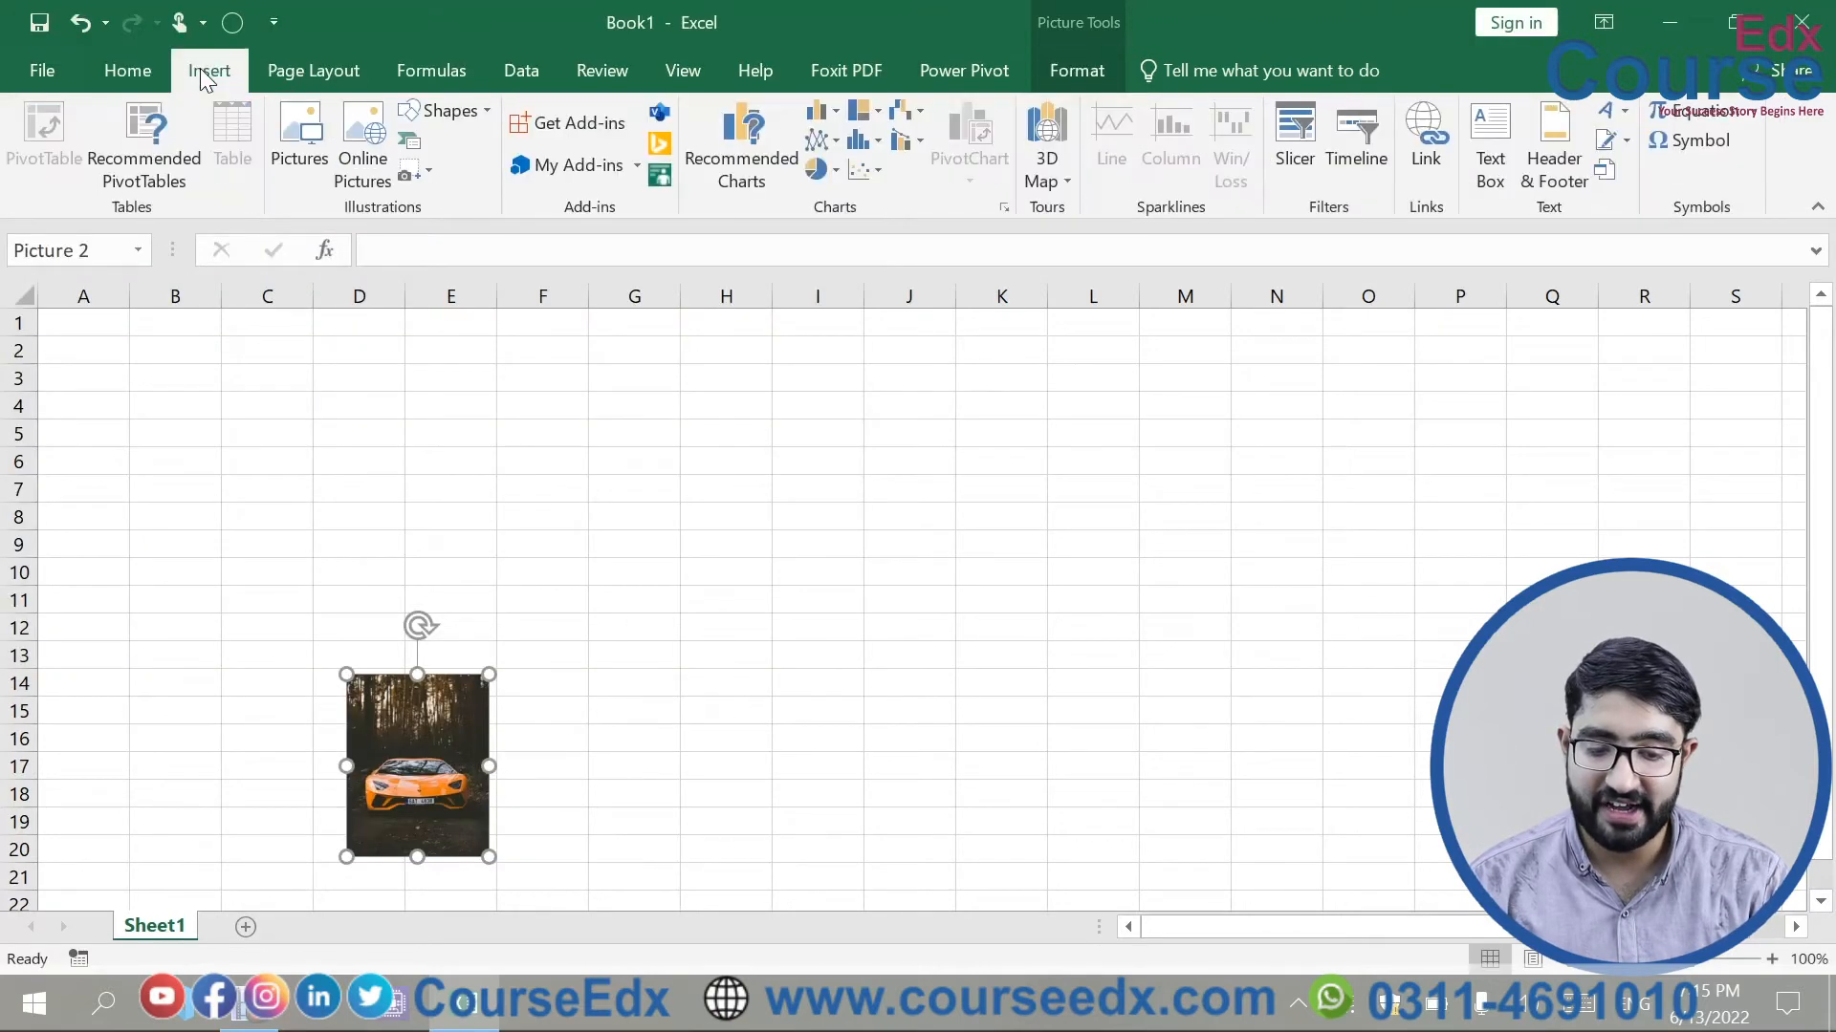
{"action": "left_click", "coordinate": [310, 150]}
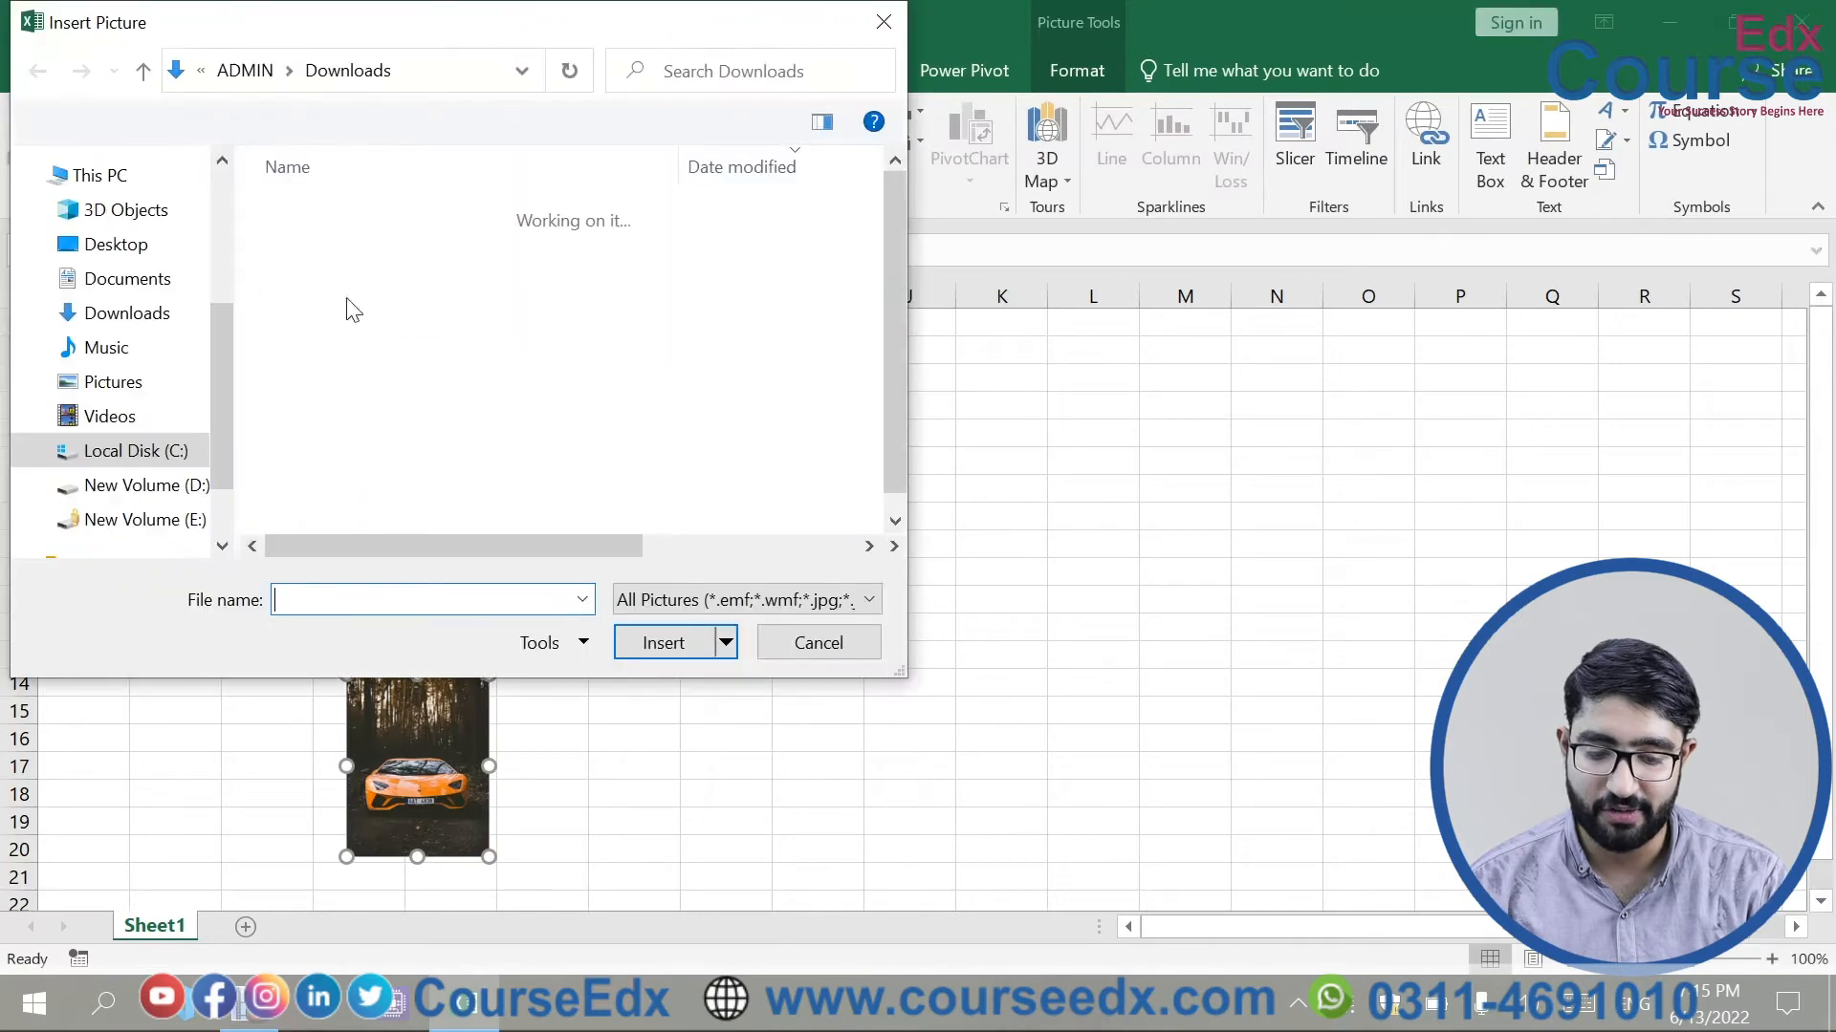
{"action": "double_click", "coordinate": [340, 252]}
{"action": "left_click_drag", "start_coordinate": [906, 517], "coordinate": [1392, 584]}
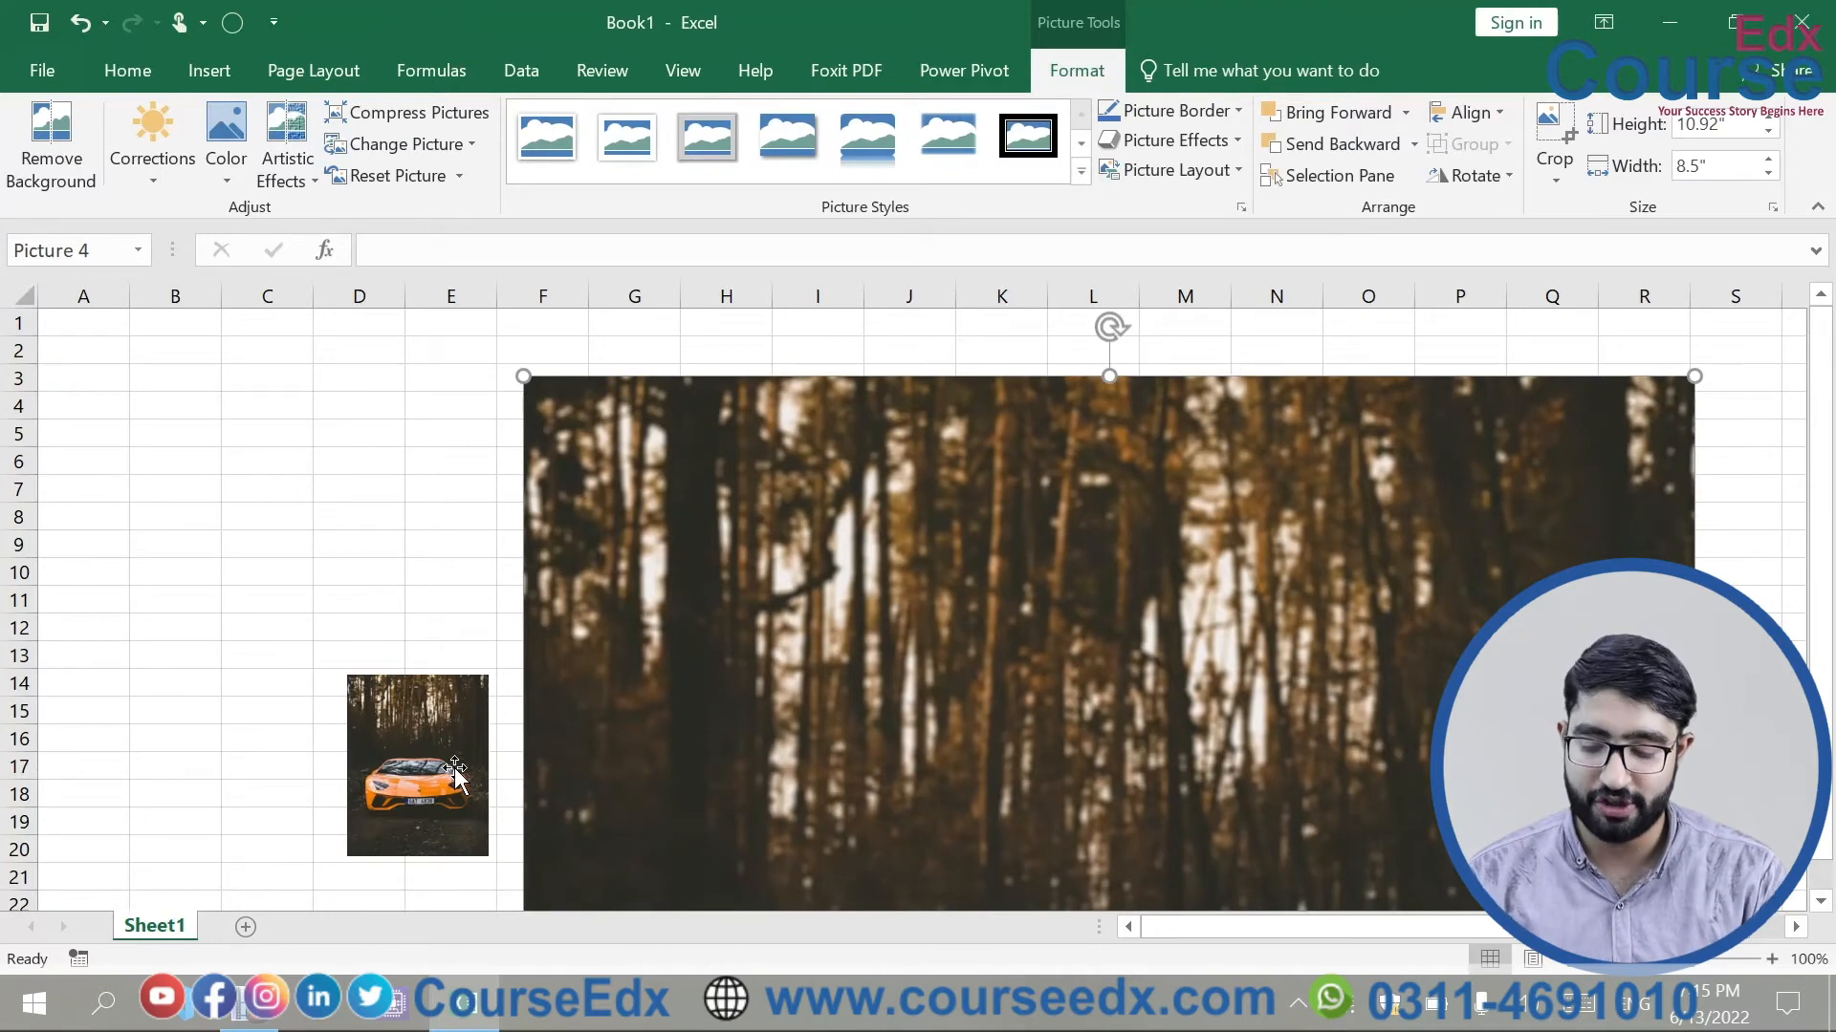
{"action": "key", "text": "Delete"}
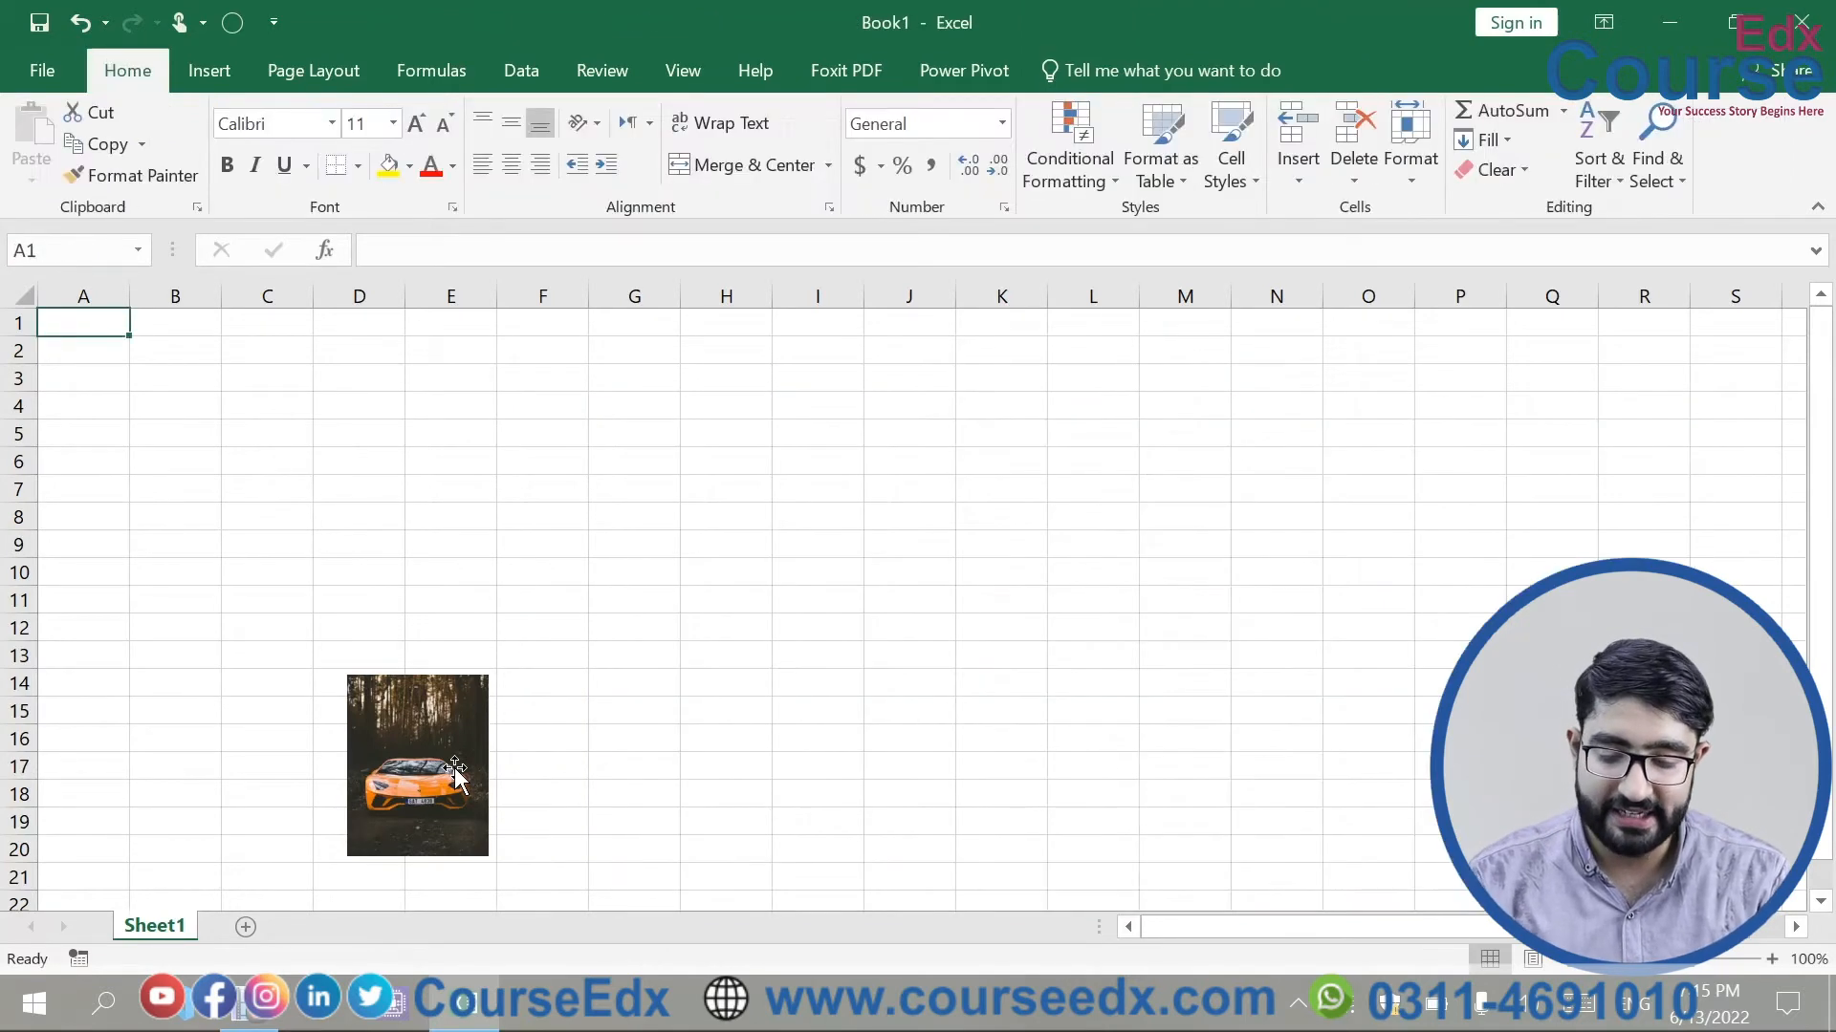
- Apply the brightest, lowest-contrast correction preset and a dark blue recolor to the small car picture
{"action": "left_click", "coordinate": [397, 717]}
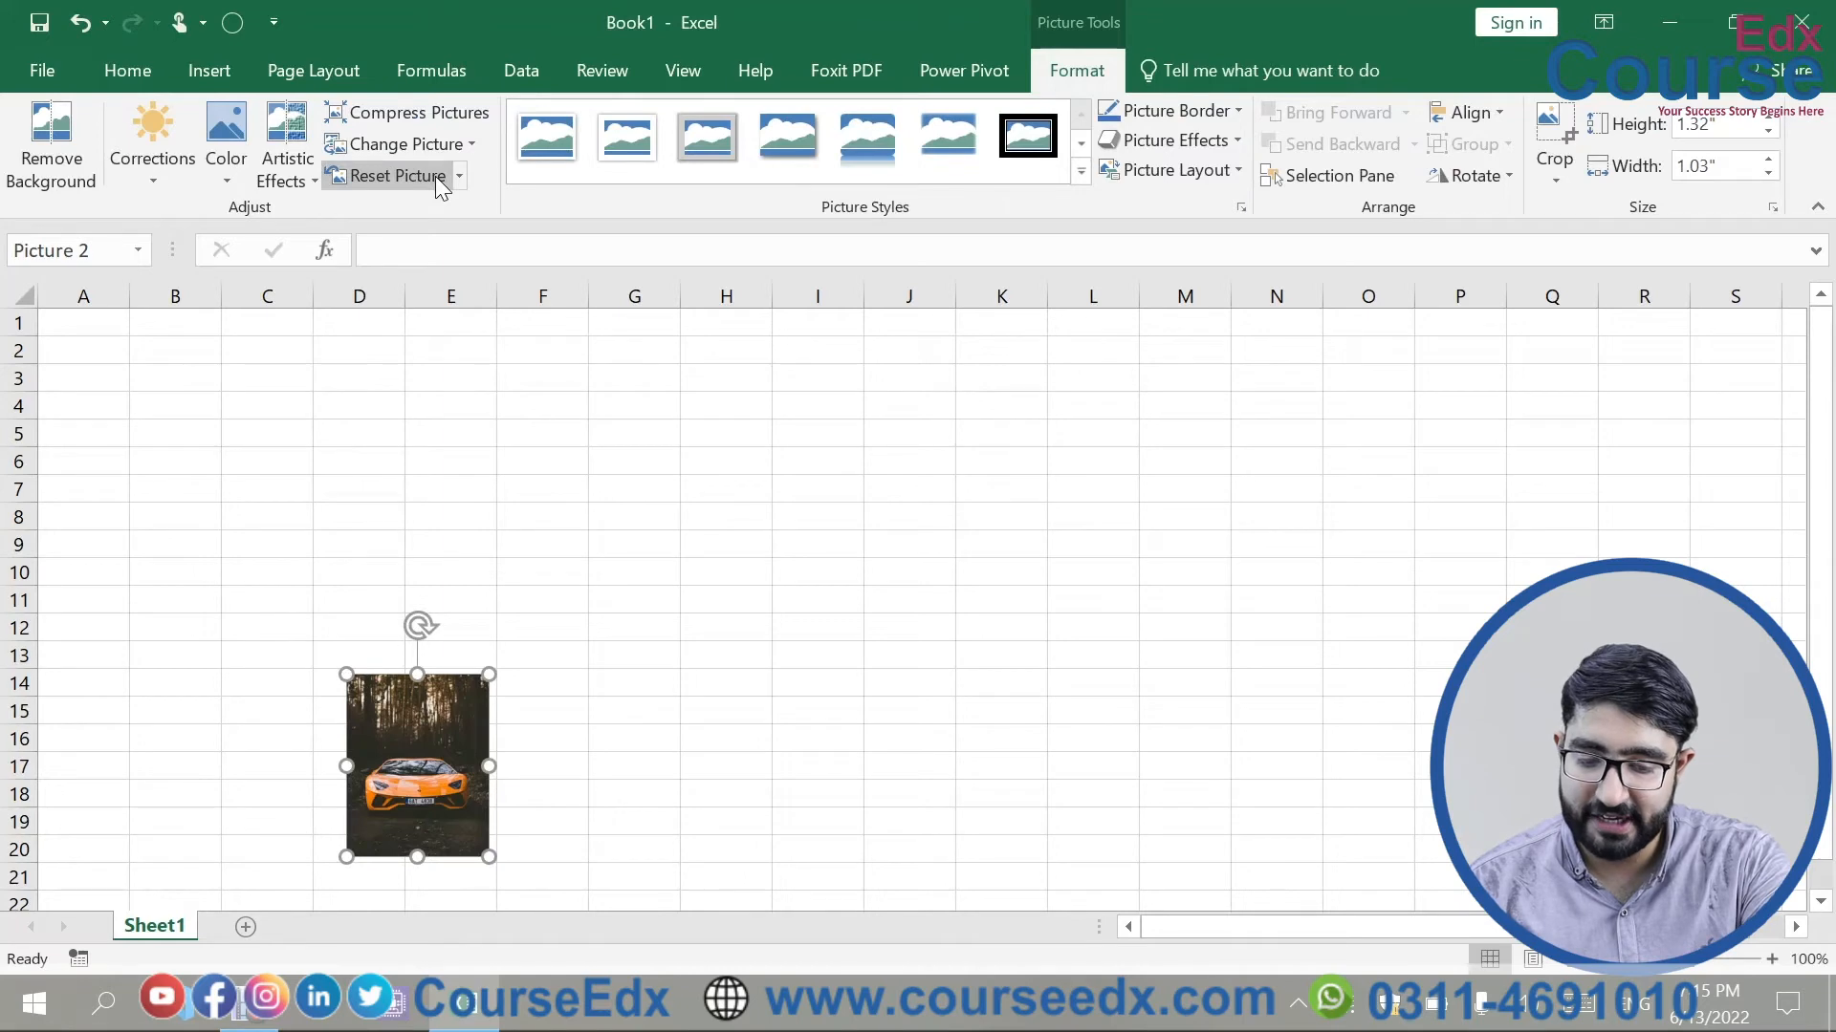
{"action": "left_click", "coordinate": [467, 175]}
{"action": "left_click", "coordinate": [619, 540]}
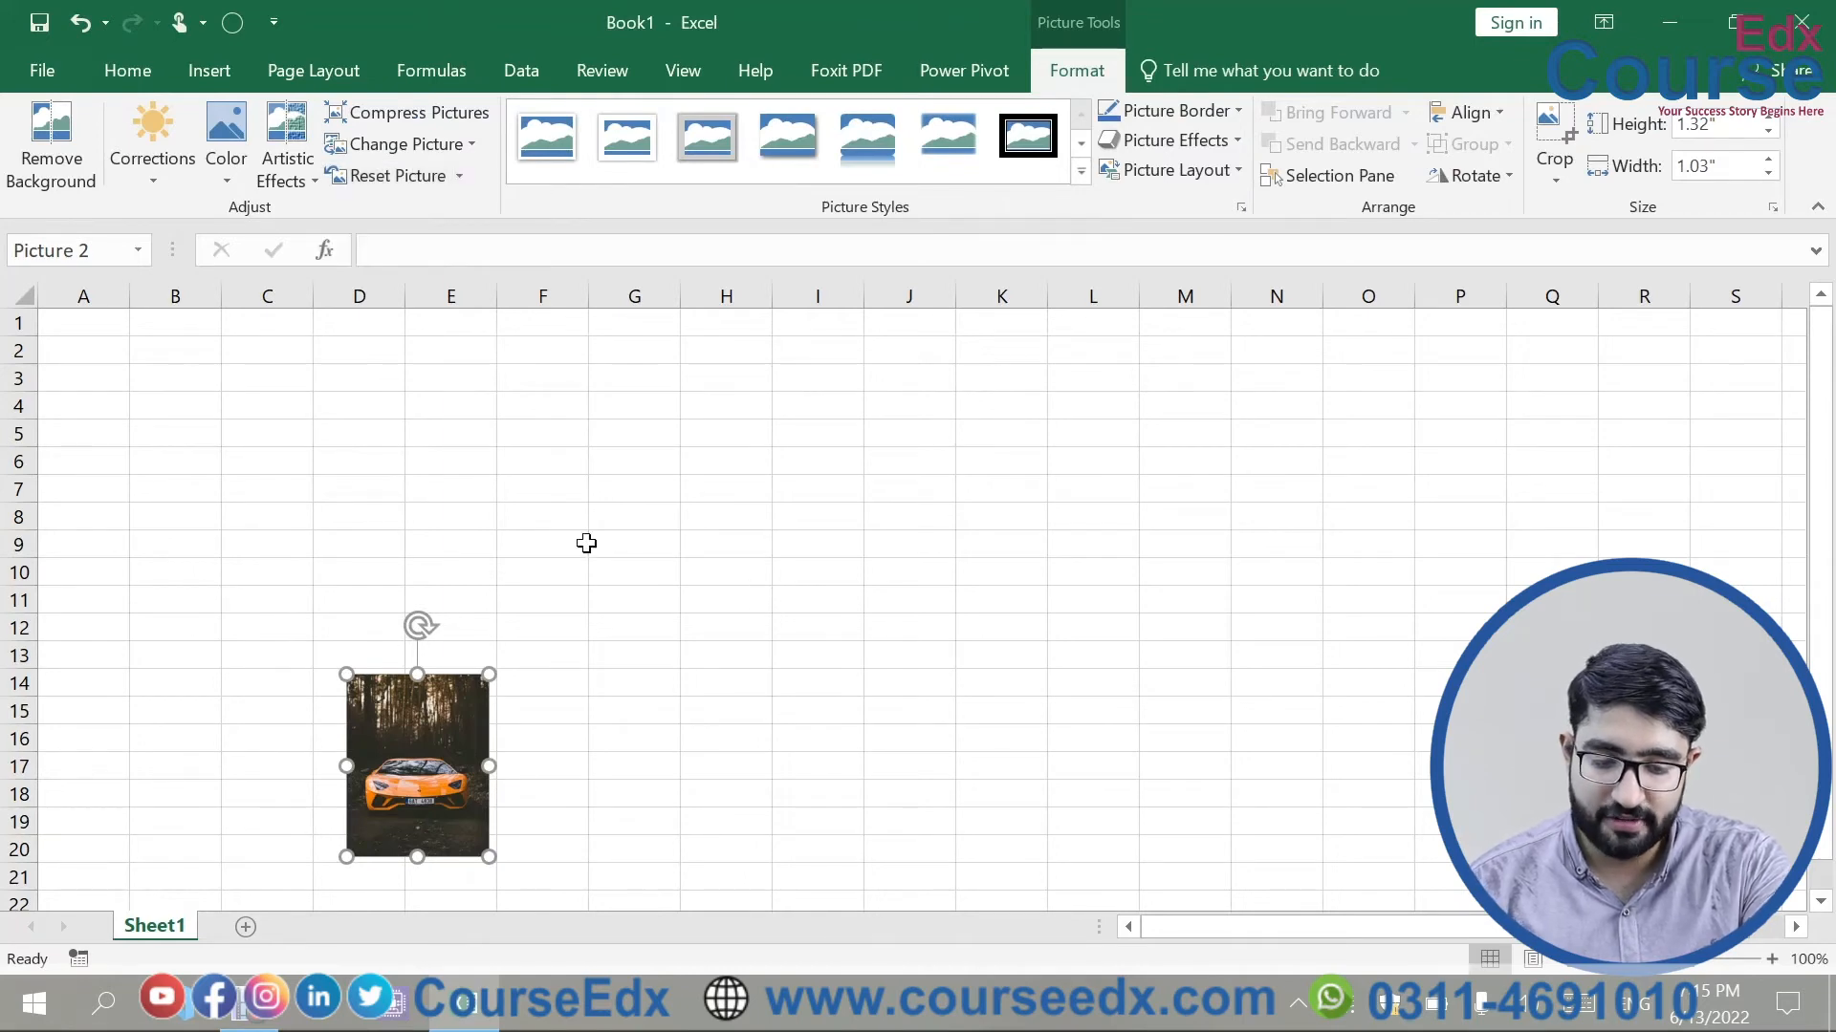
{"action": "left_click", "coordinate": [134, 107]}
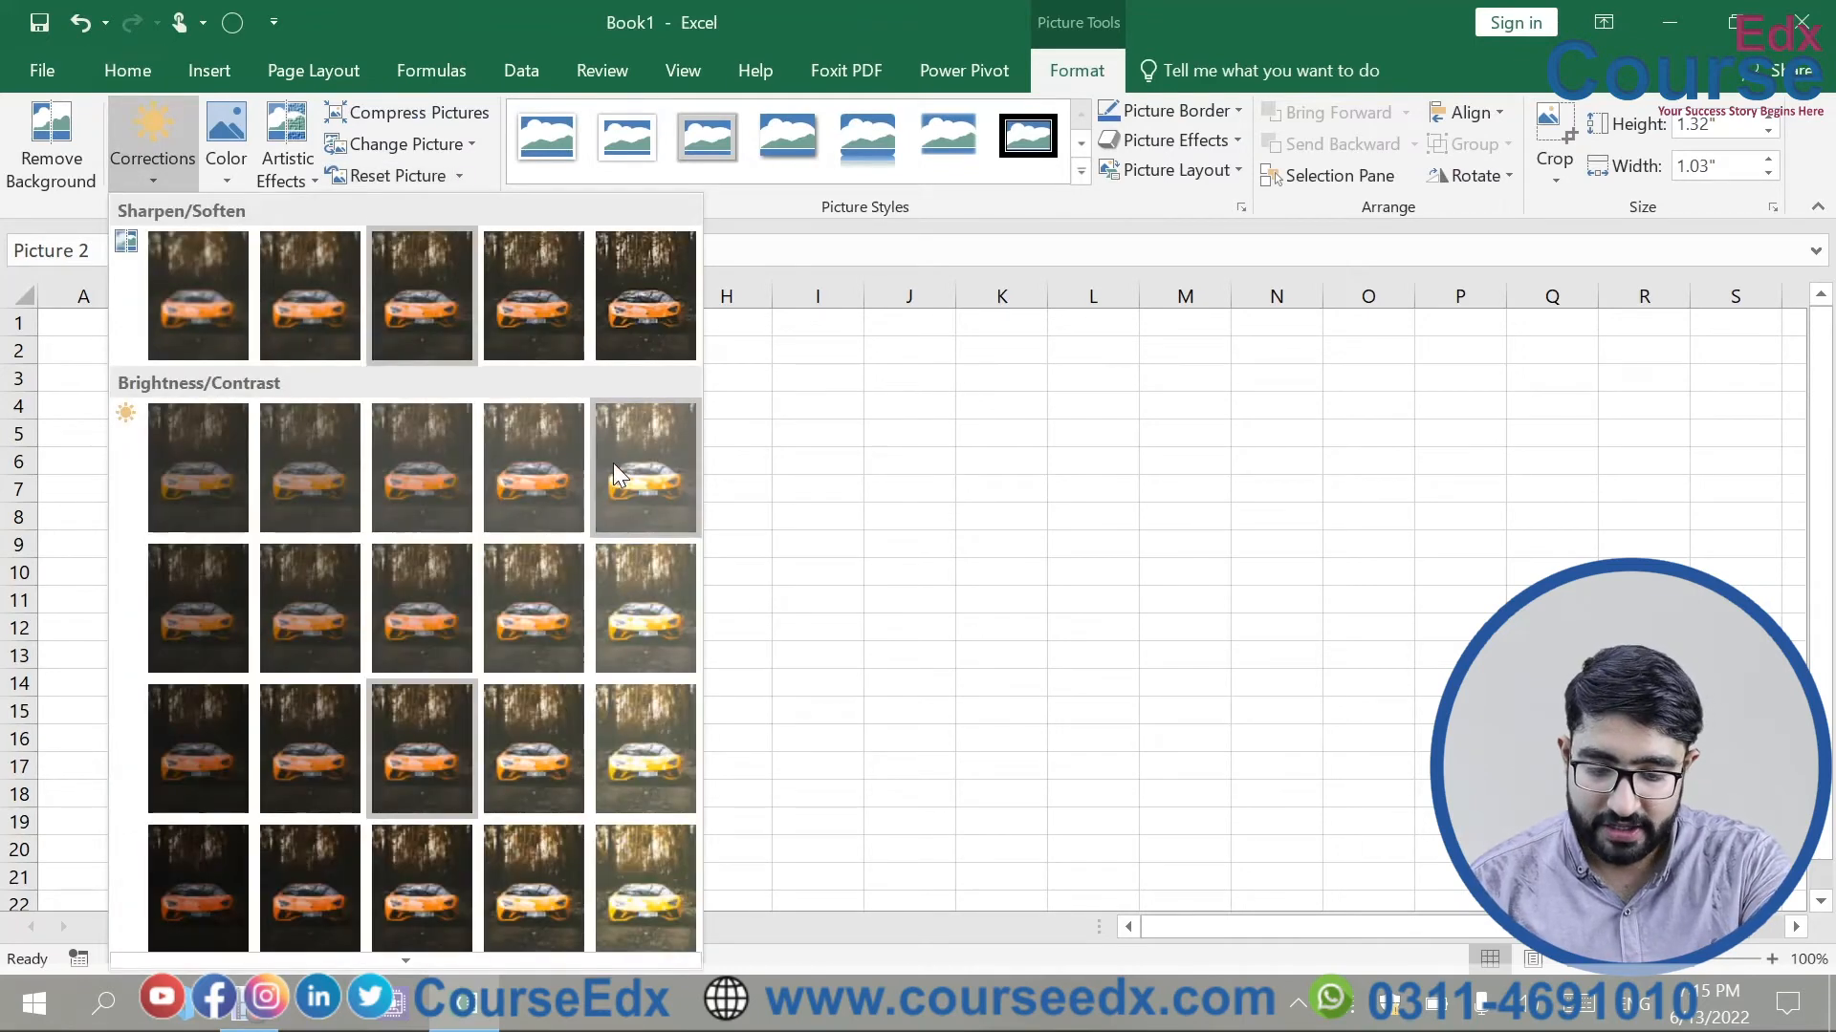
{"action": "left_click", "coordinate": [611, 463]}
{"action": "left_click", "coordinate": [225, 134]}
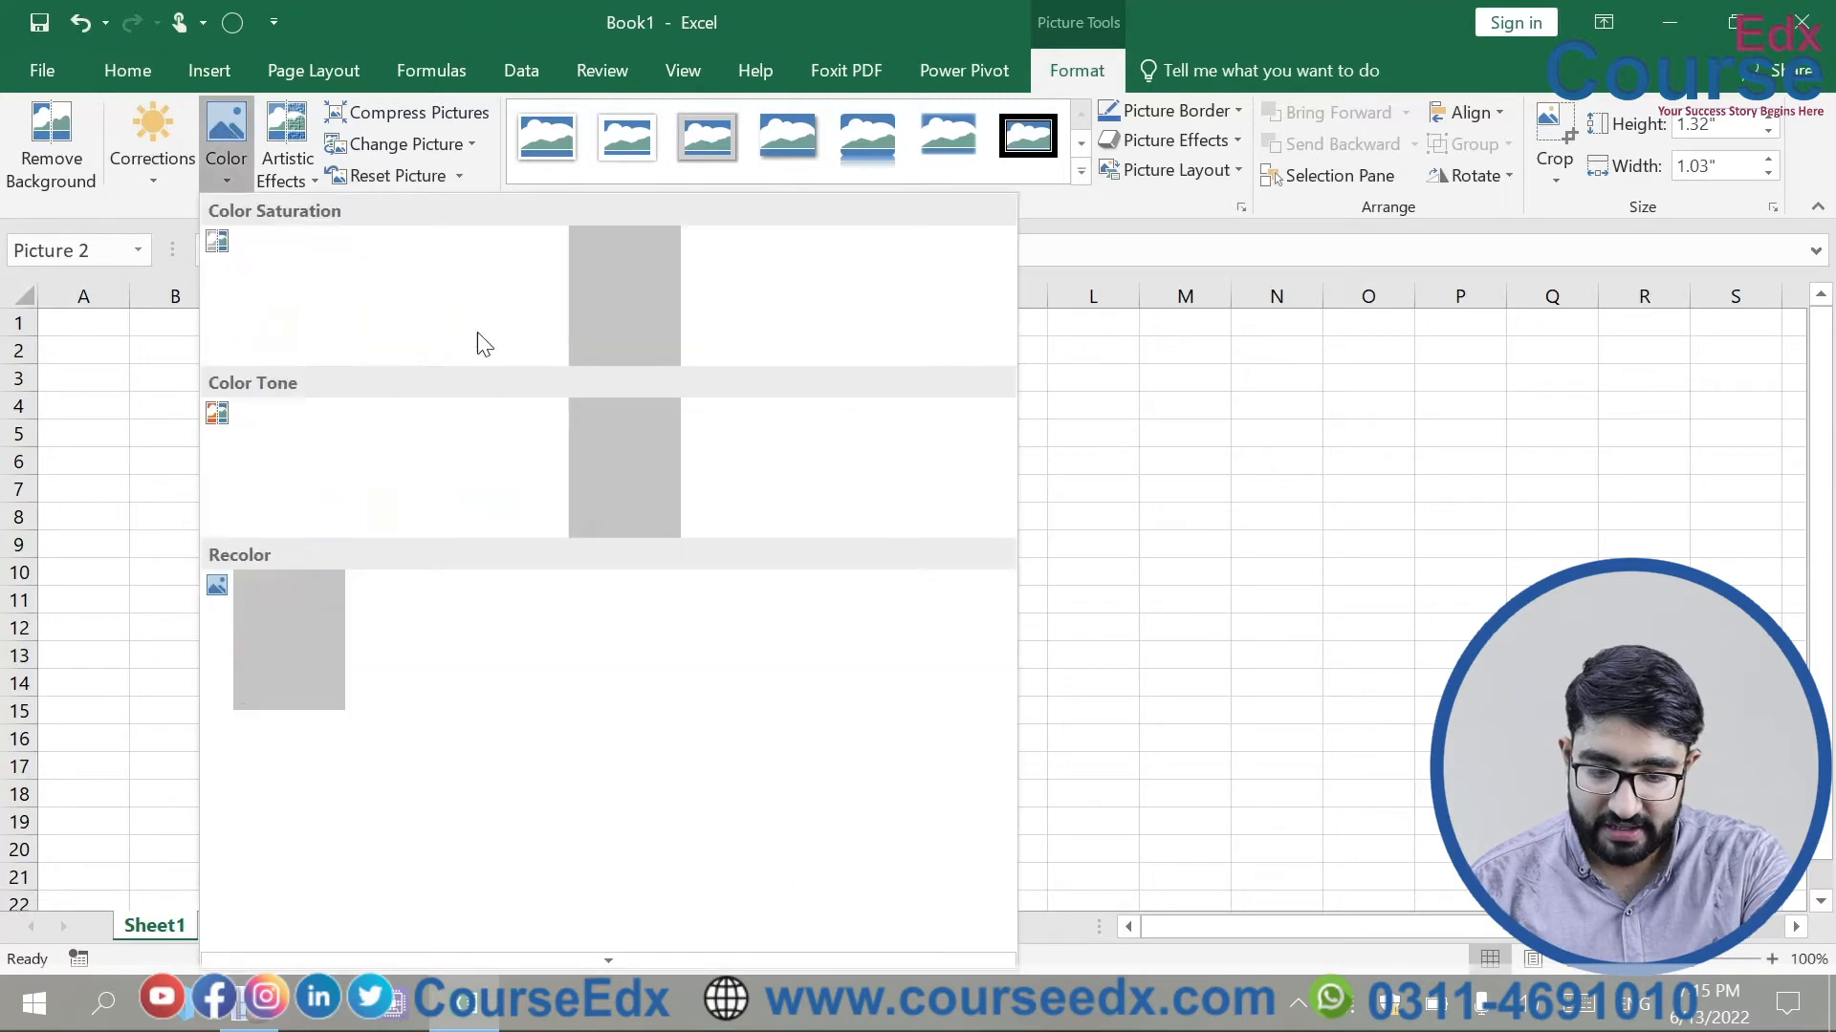
{"action": "left_click", "coordinate": [894, 763]}
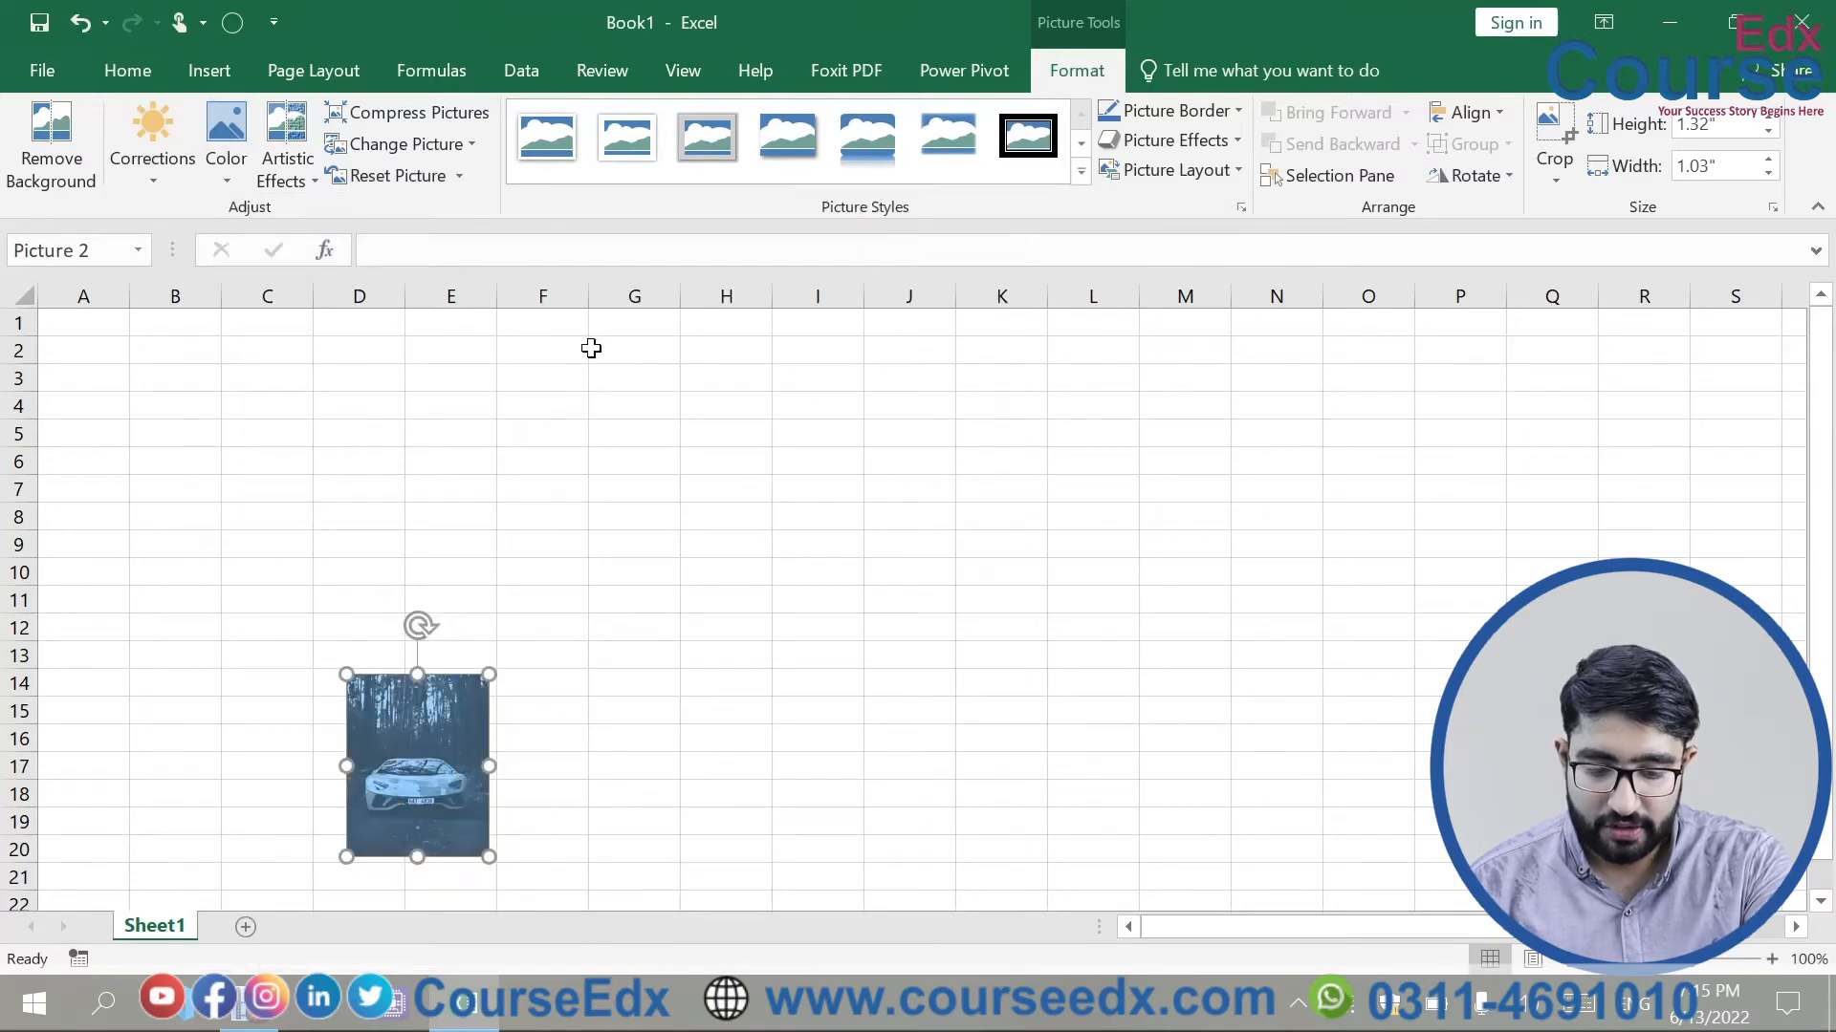
- Reset the car picture's adjustments together with its size, and remove the picture from the sheet
{"action": "left_click", "coordinate": [416, 180]}
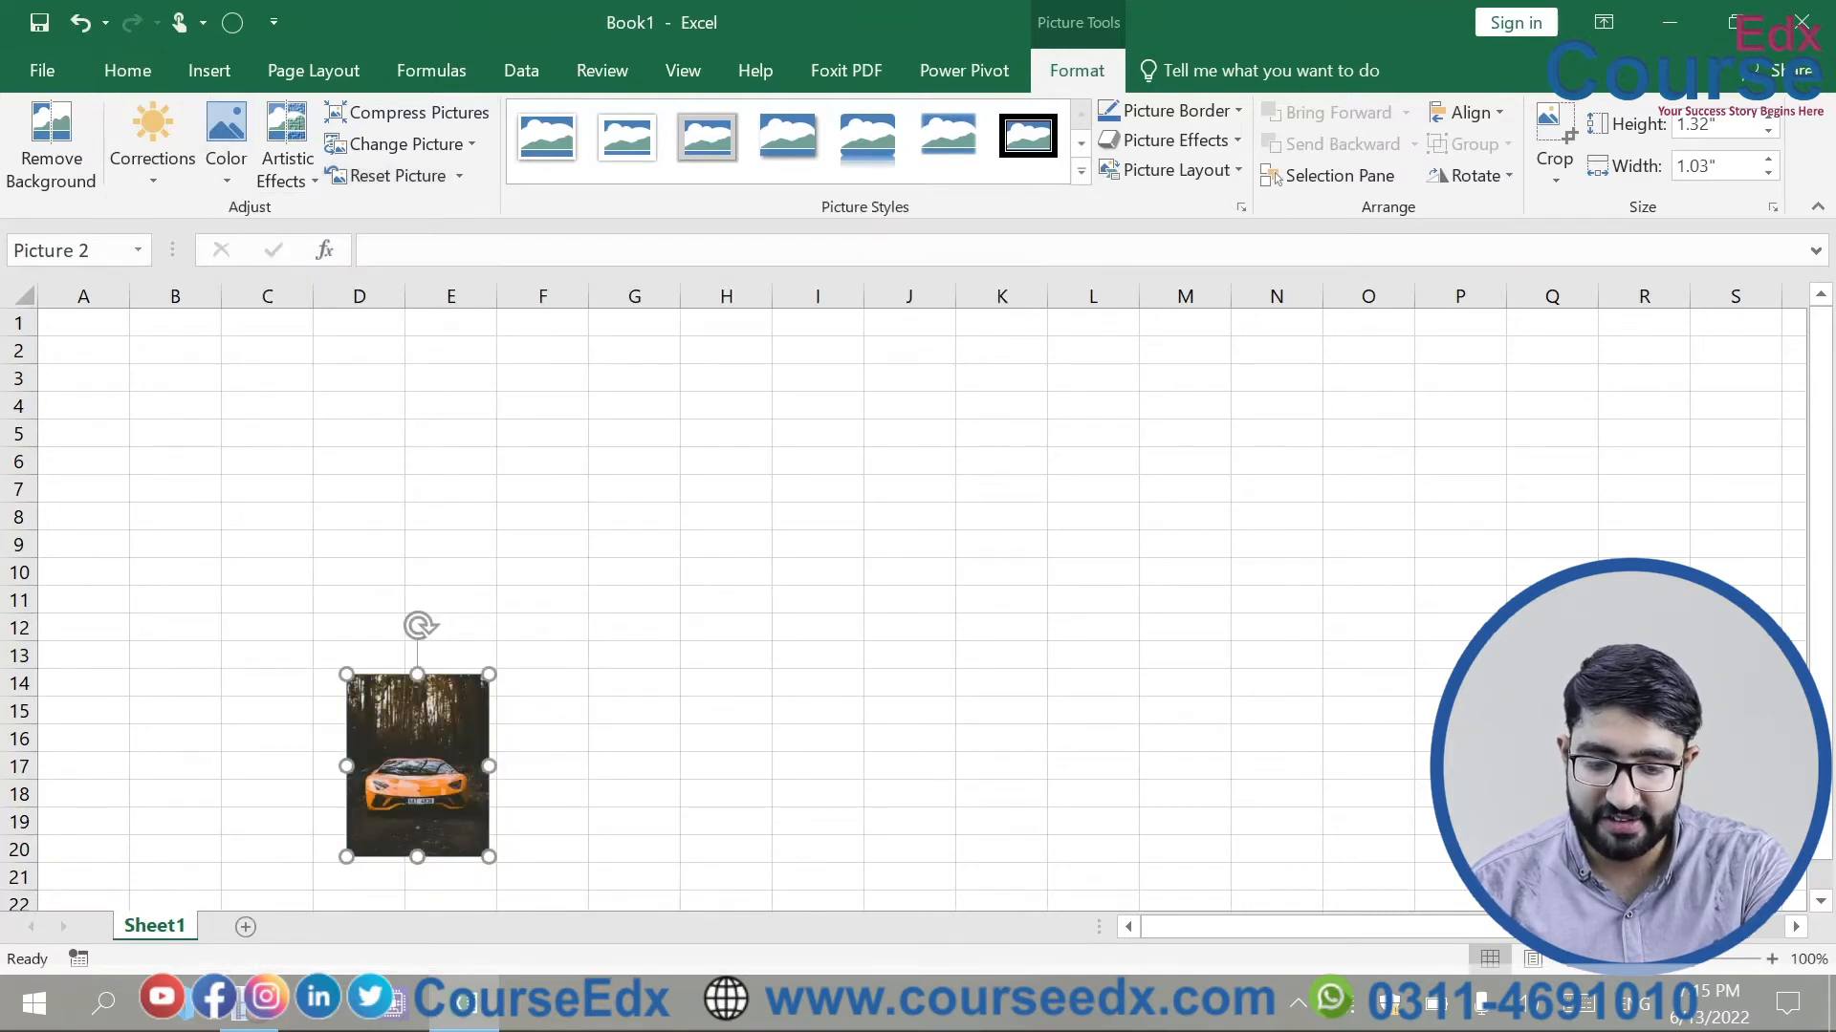
{"action": "key", "text": "ctrl+z"}
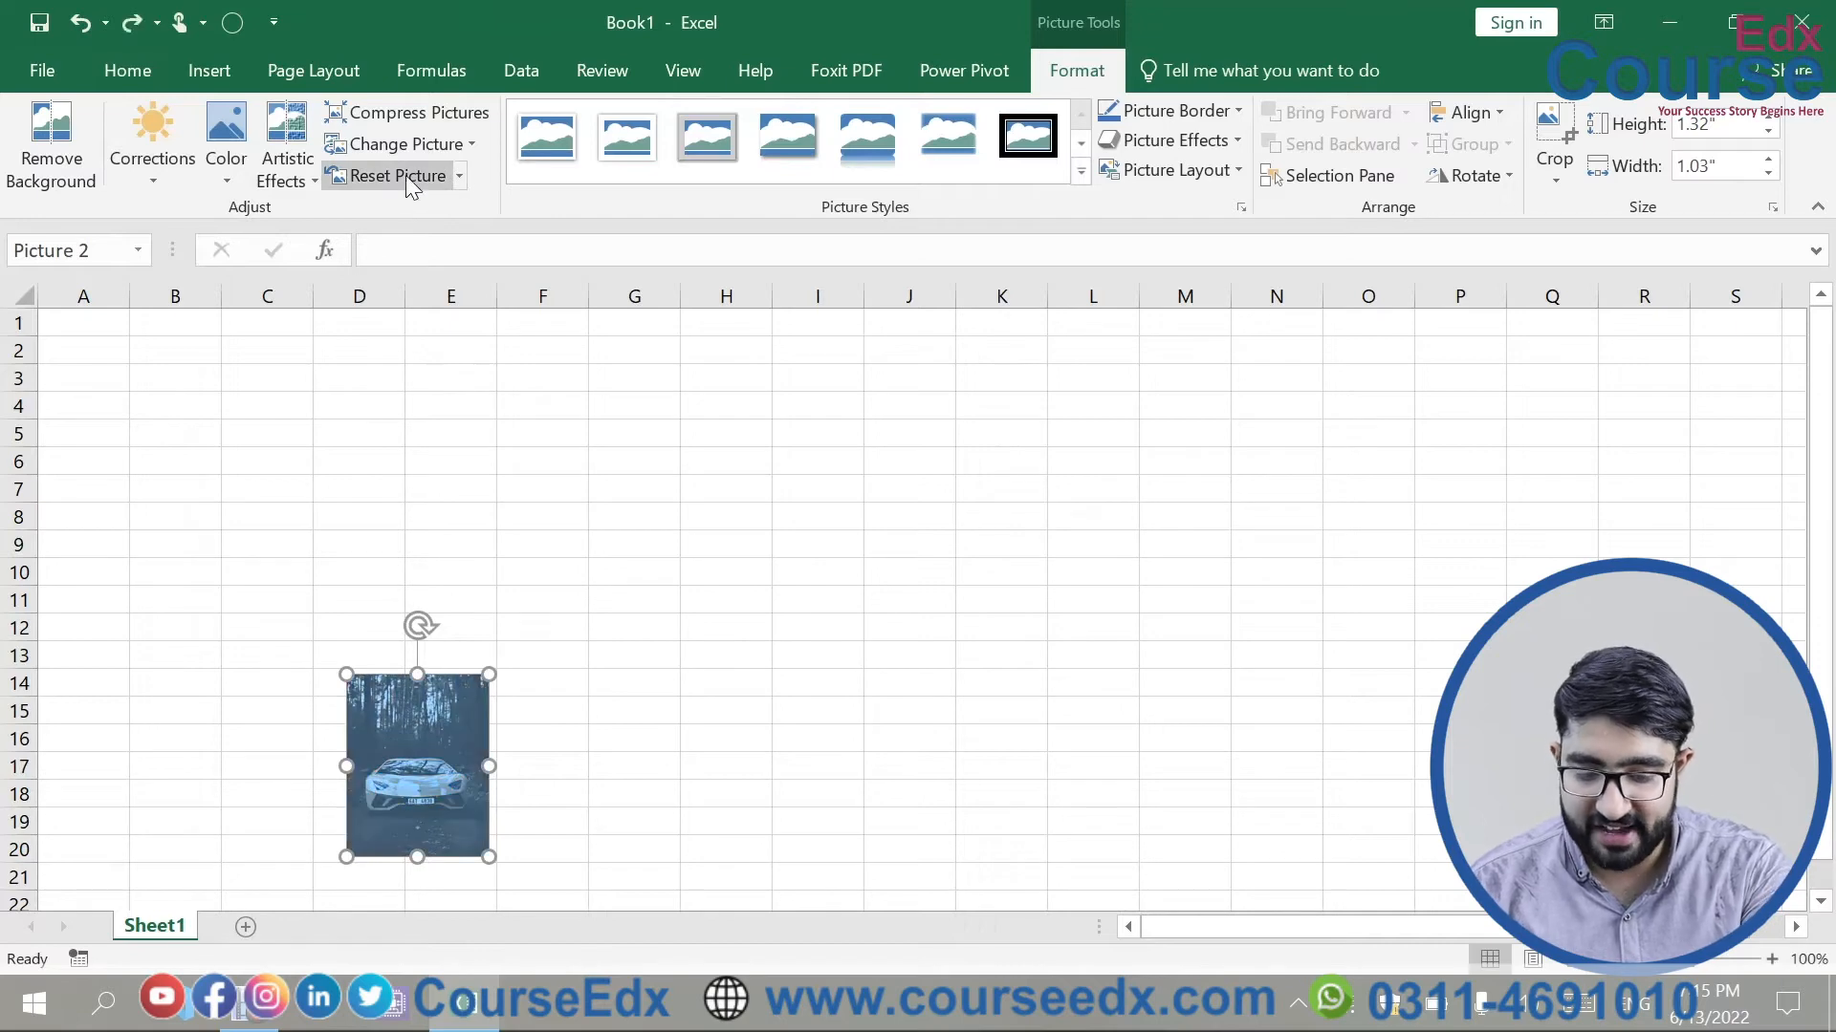
{"action": "left_click", "coordinate": [460, 175]}
{"action": "left_click", "coordinate": [478, 252]}
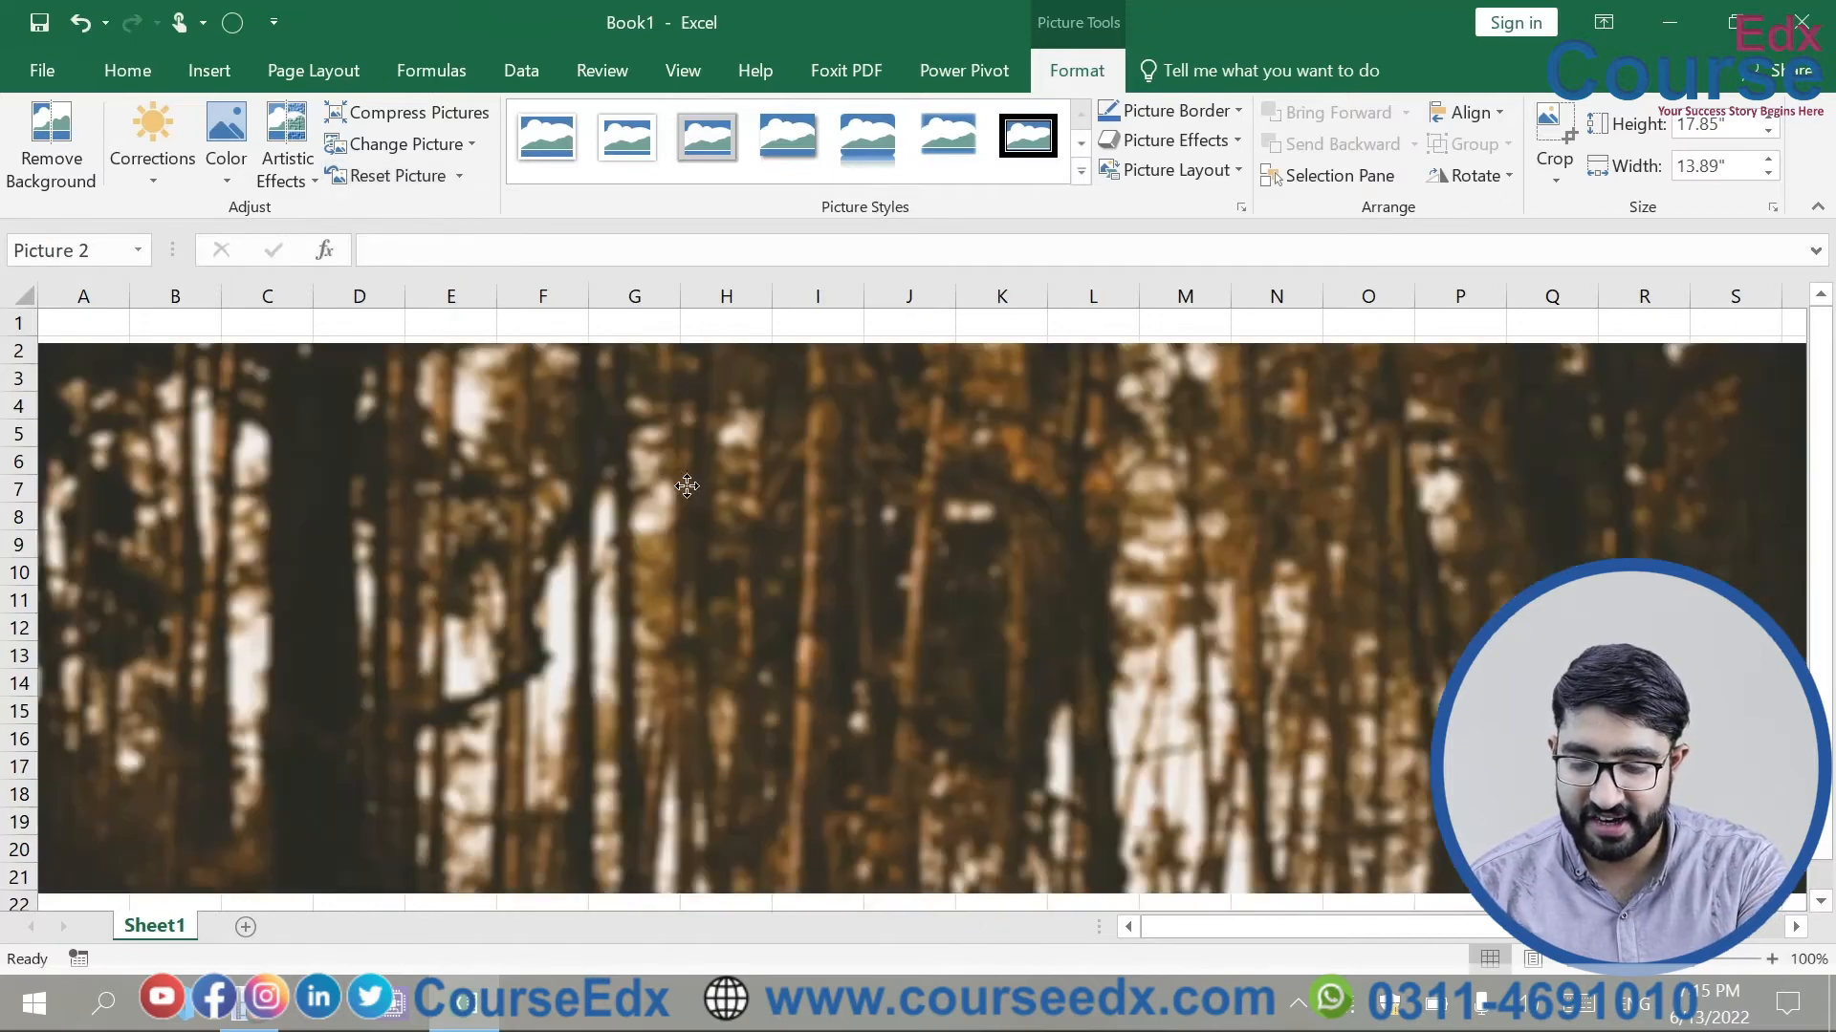
{"action": "left_click_drag", "start_coordinate": [687, 486], "coordinate": [790, 723]}
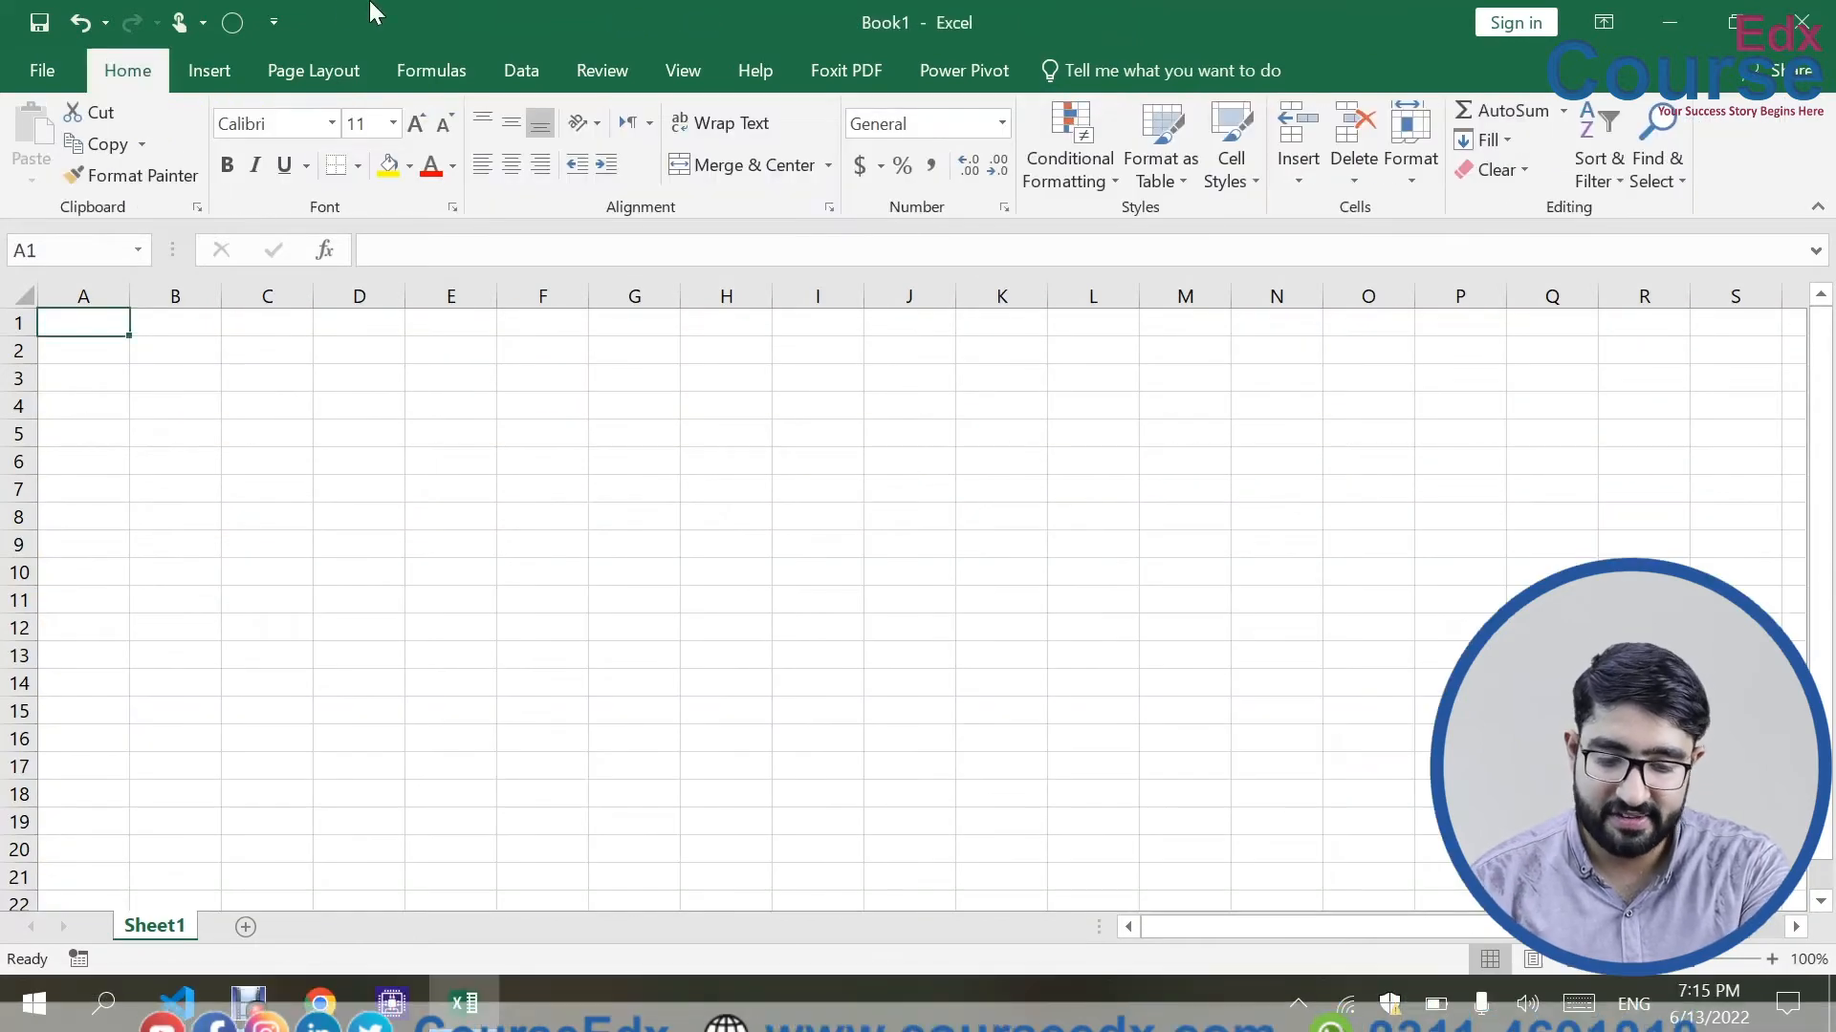
- Insert the picture cables.jpeg from the Downloads folder into the empty sheet
{"action": "left_click", "coordinate": [221, 61]}
{"action": "left_click", "coordinate": [306, 151]}
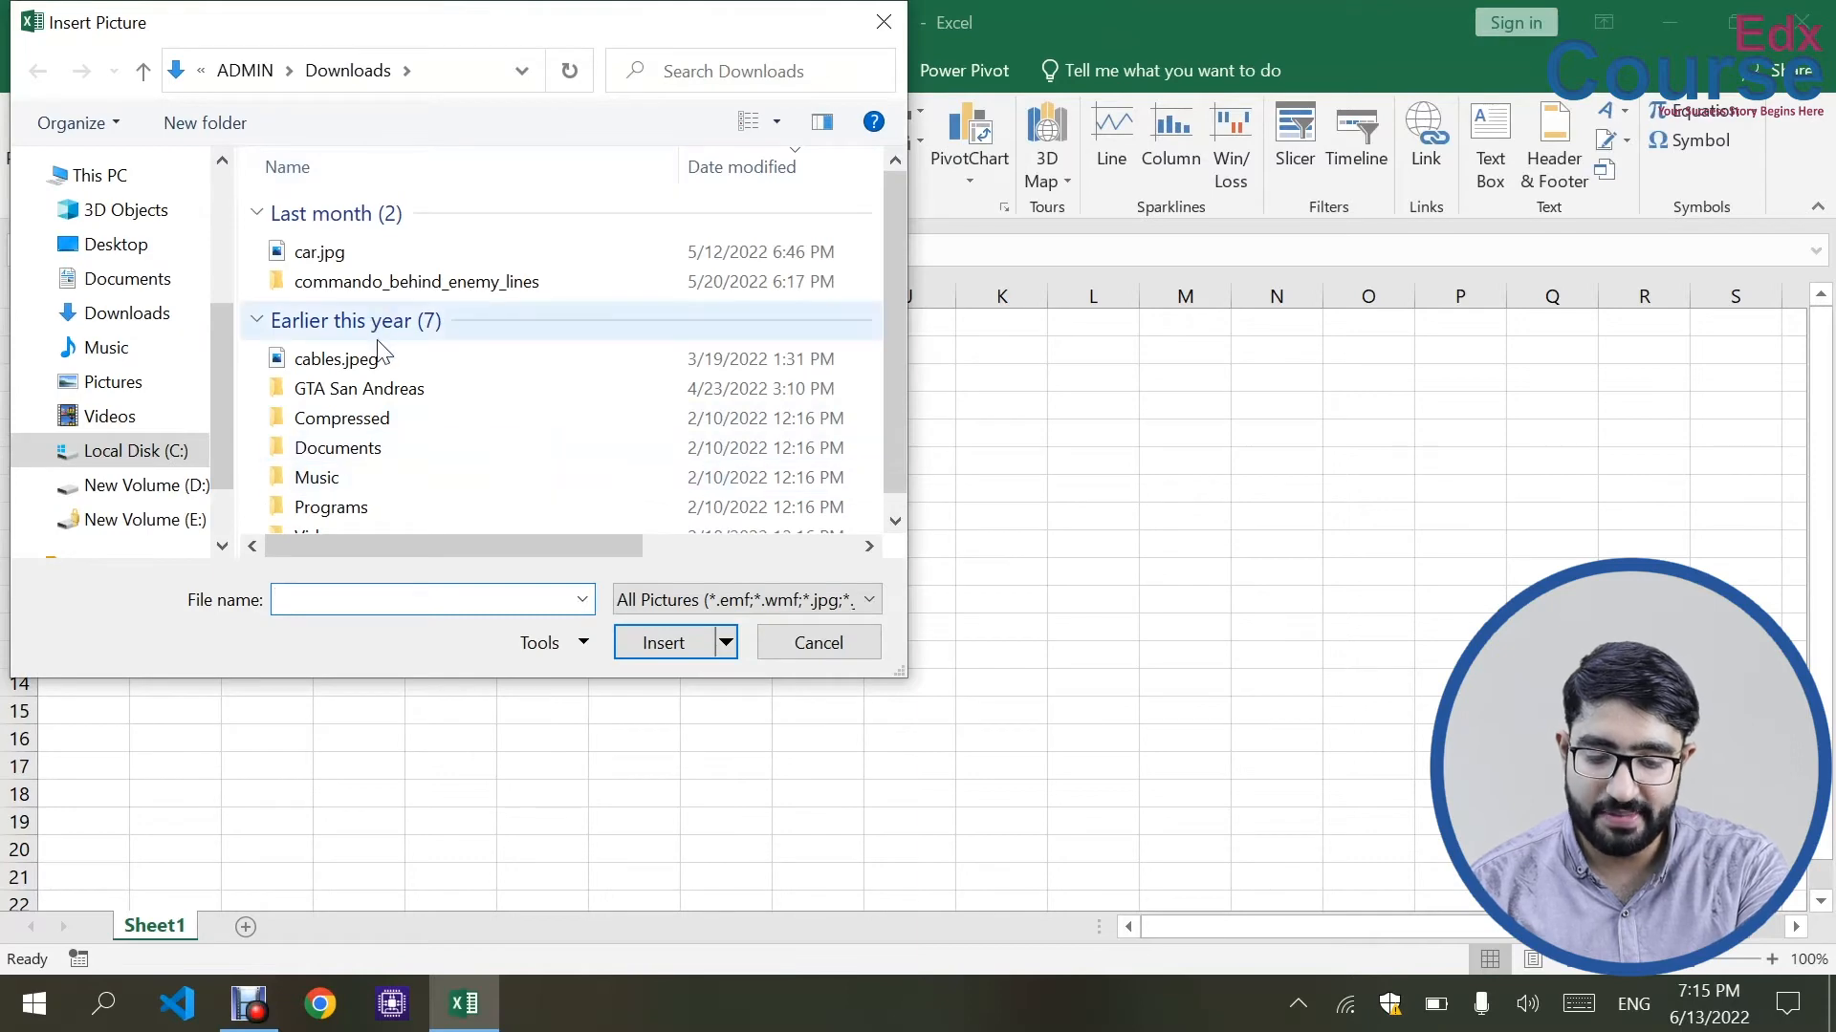
{"action": "double_click", "coordinate": [381, 350]}
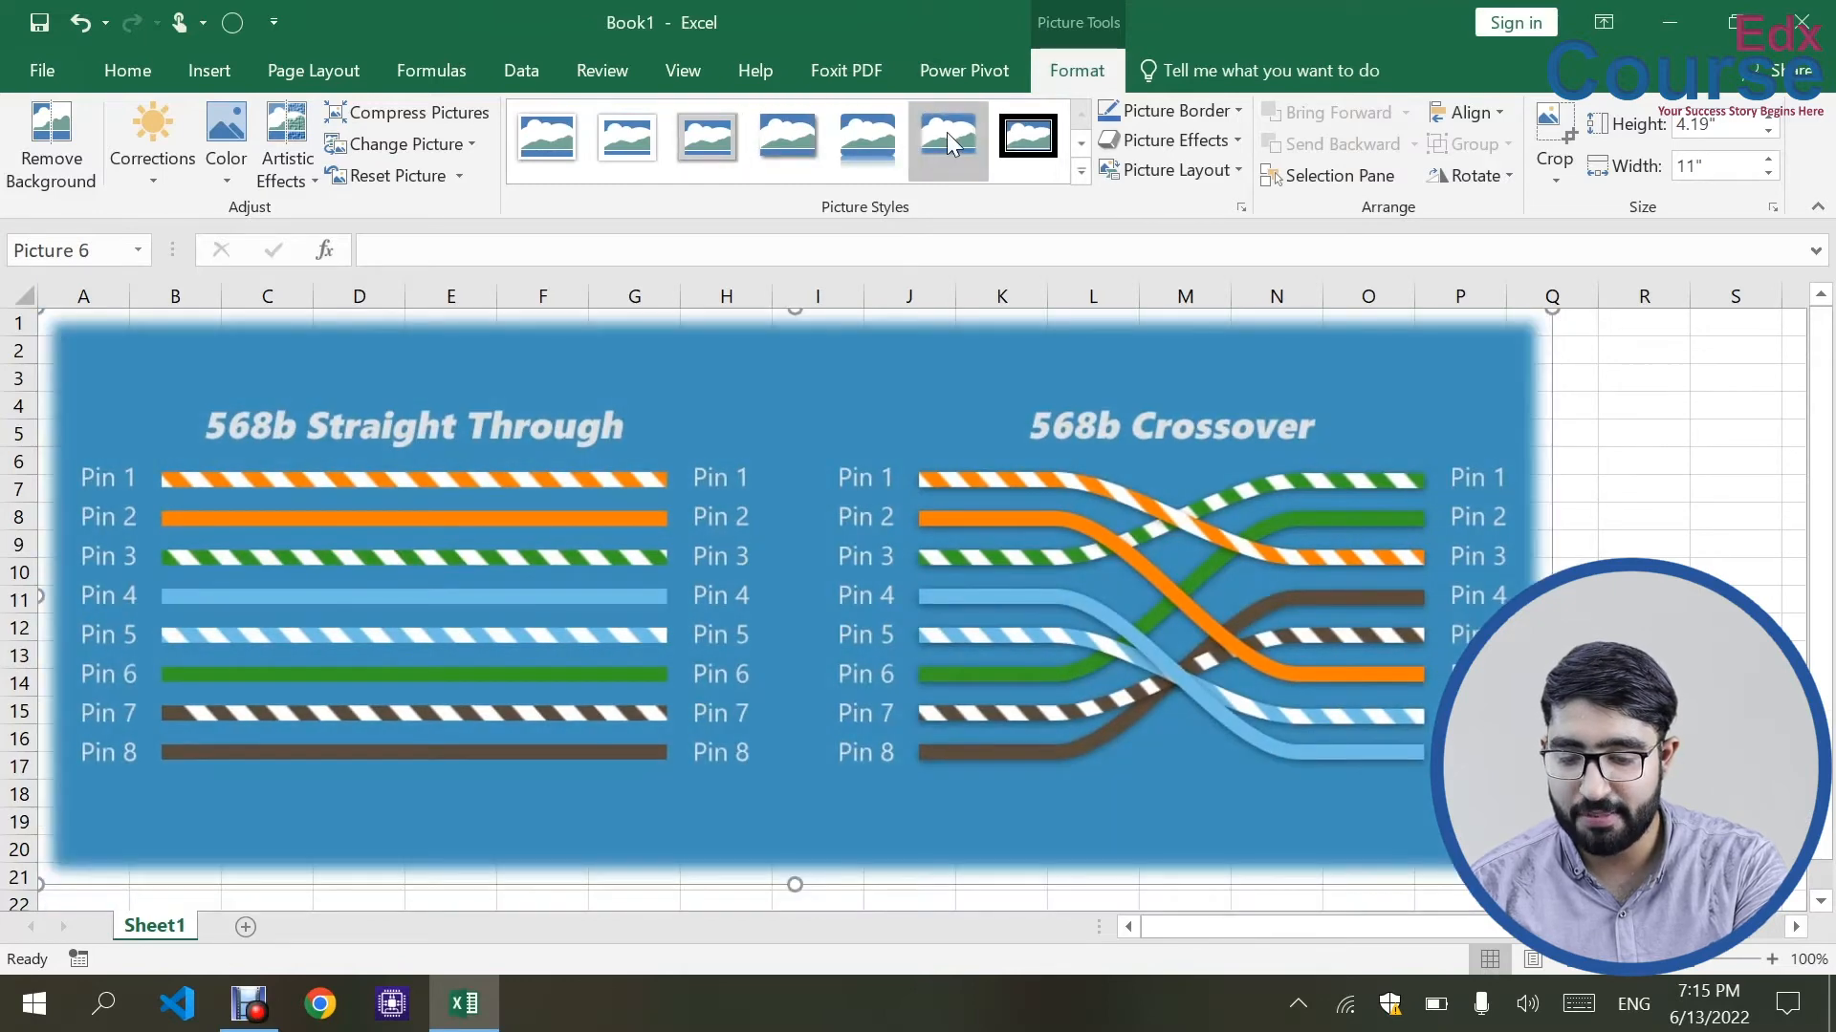
- Try the Bevel Perspective style on the cable picture, switch it to the Metal Rounded Rectangle style, and give it a red border
{"action": "left_click", "coordinate": [1081, 171]}
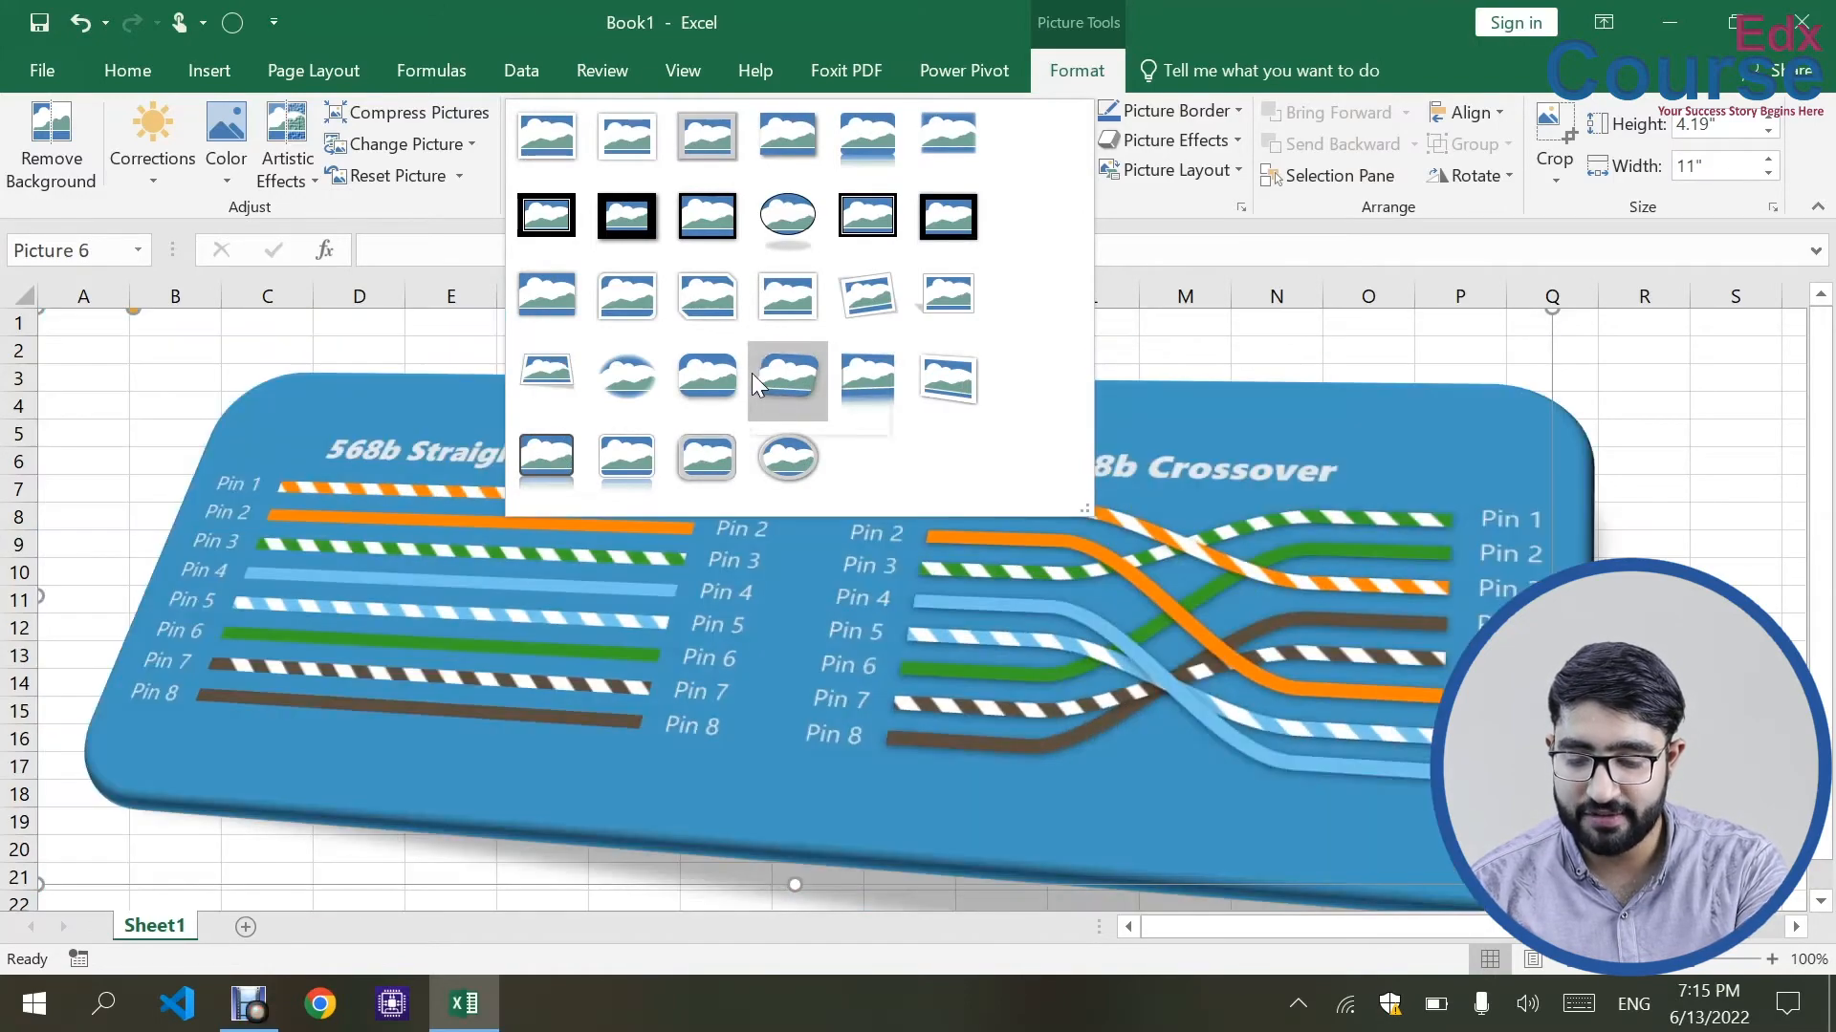
{"action": "left_click", "coordinate": [756, 375]}
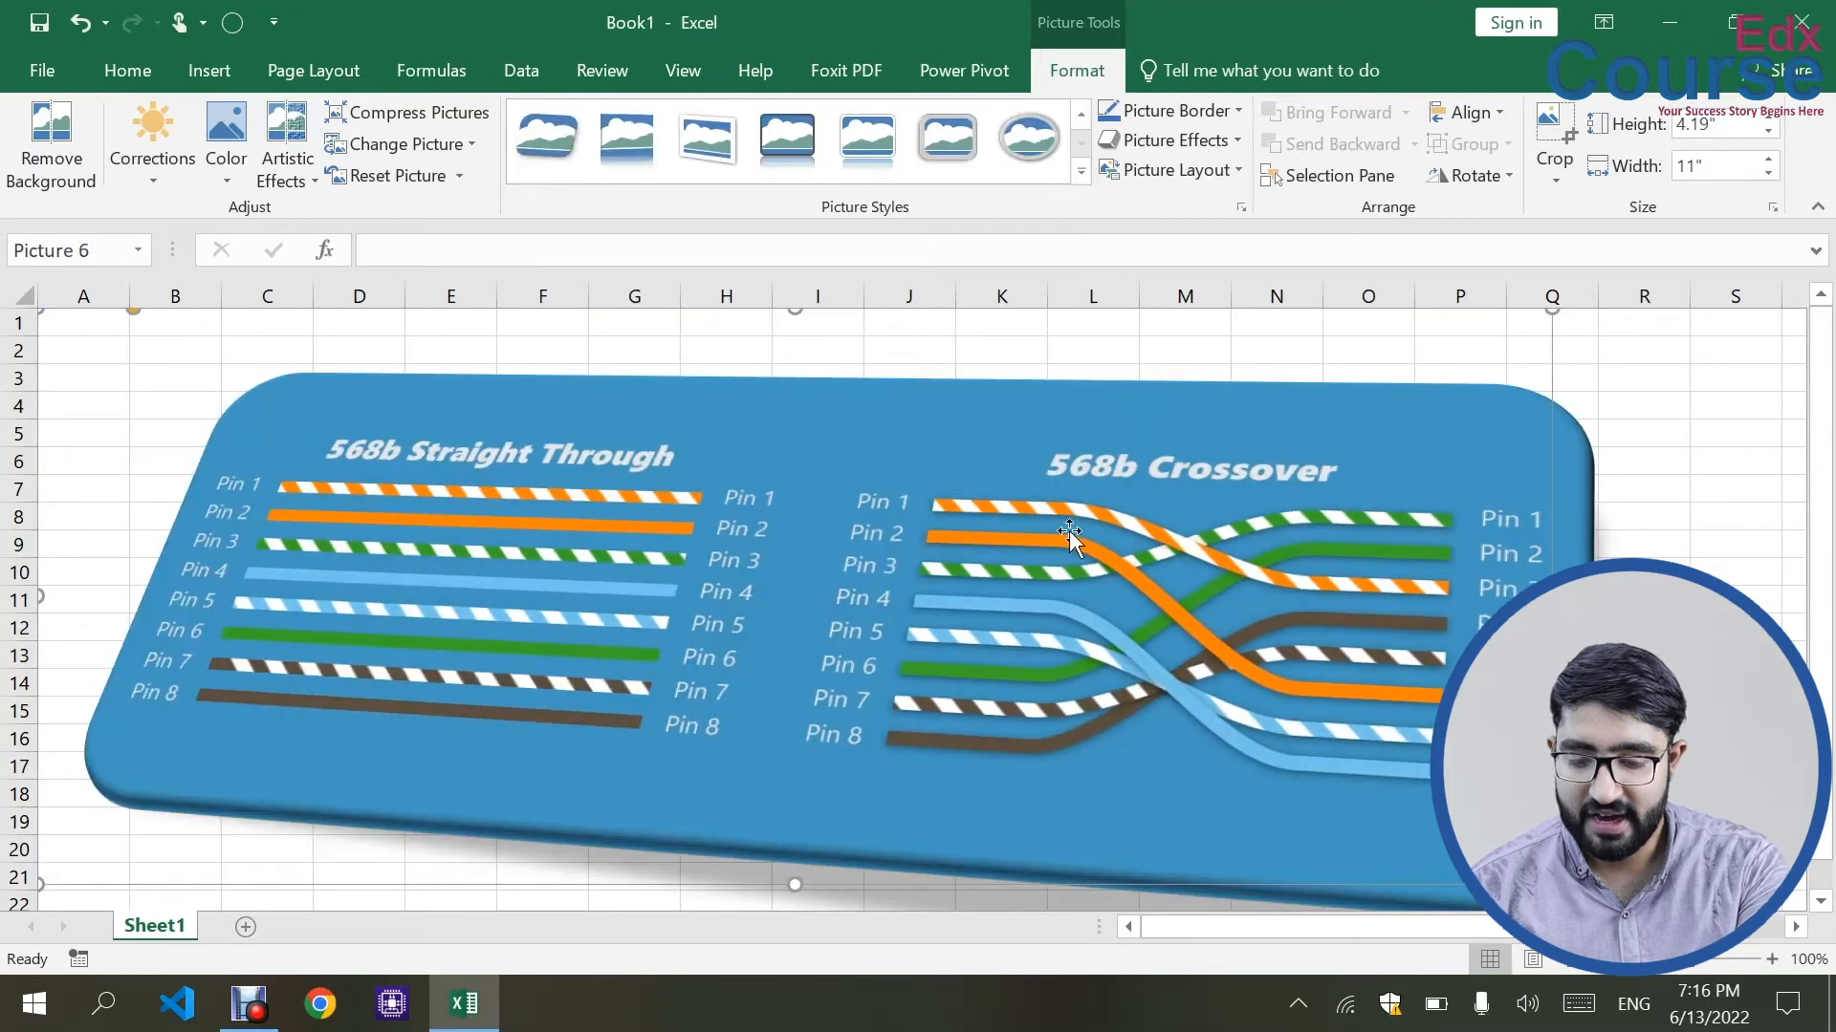
{"action": "left_click", "coordinate": [1231, 111]}
{"action": "left_click", "coordinate": [956, 143]}
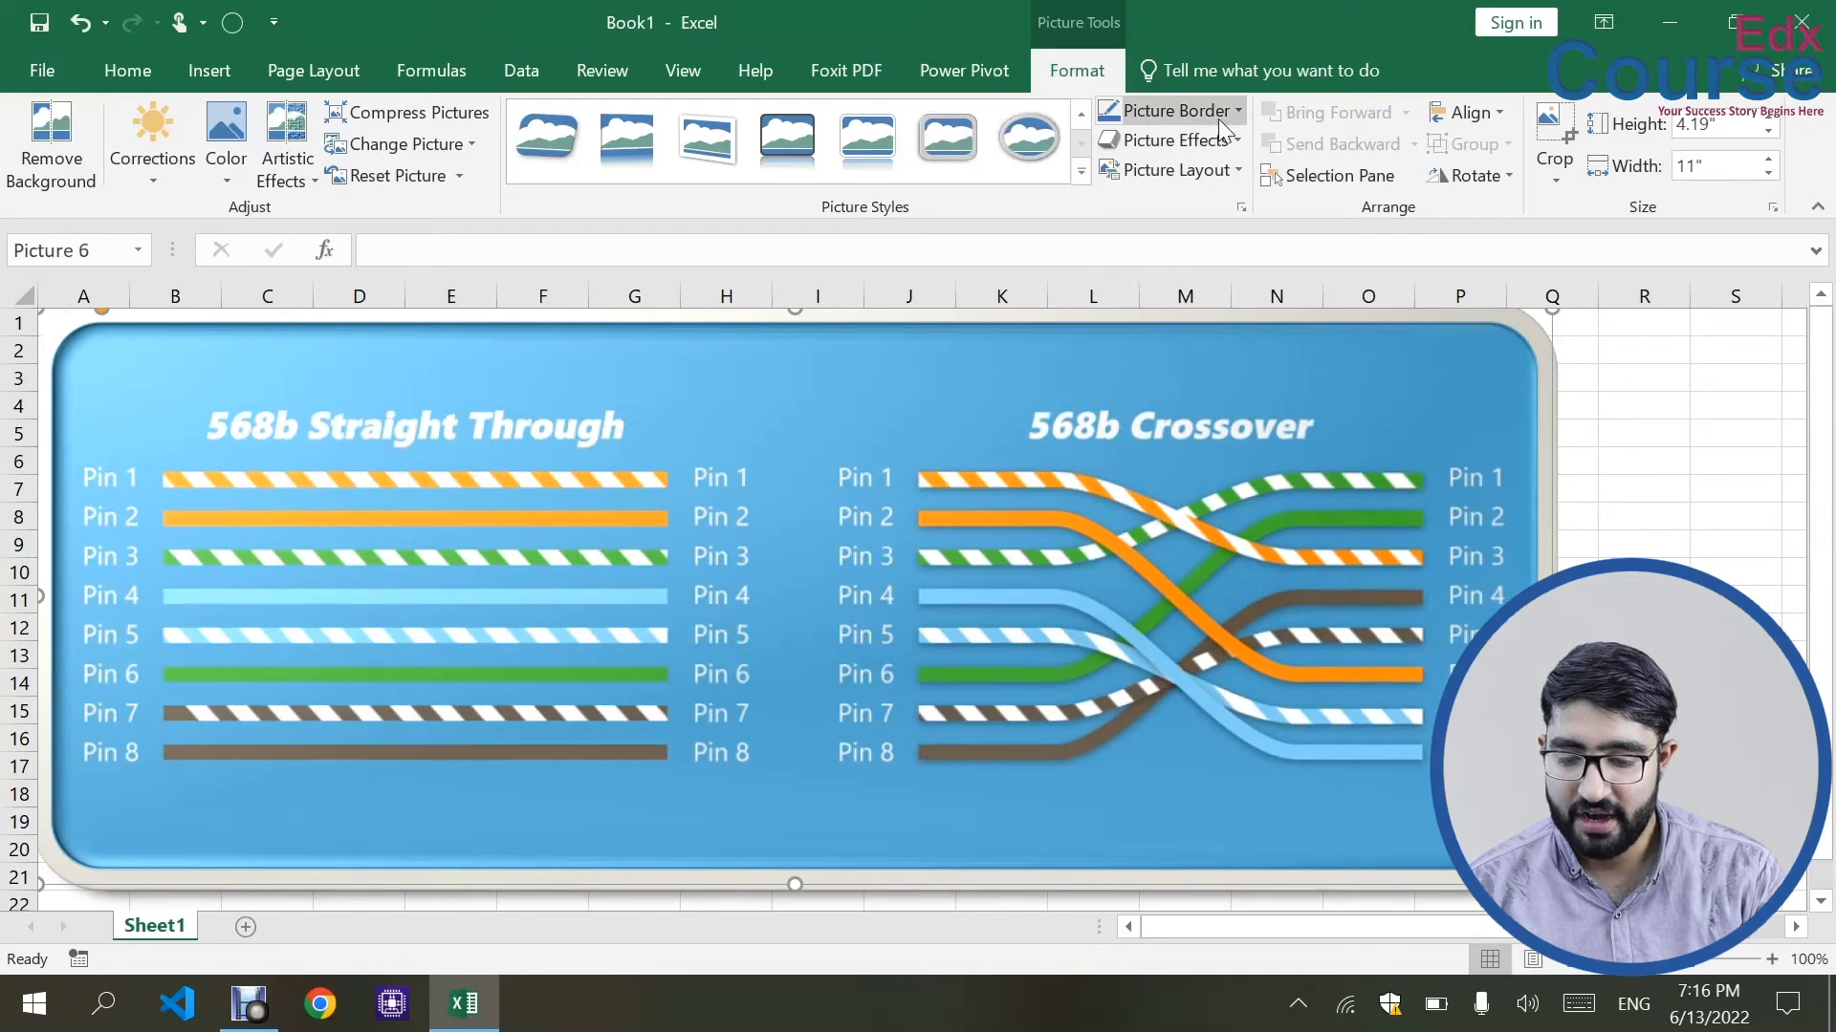
{"action": "left_click", "coordinate": [1223, 116]}
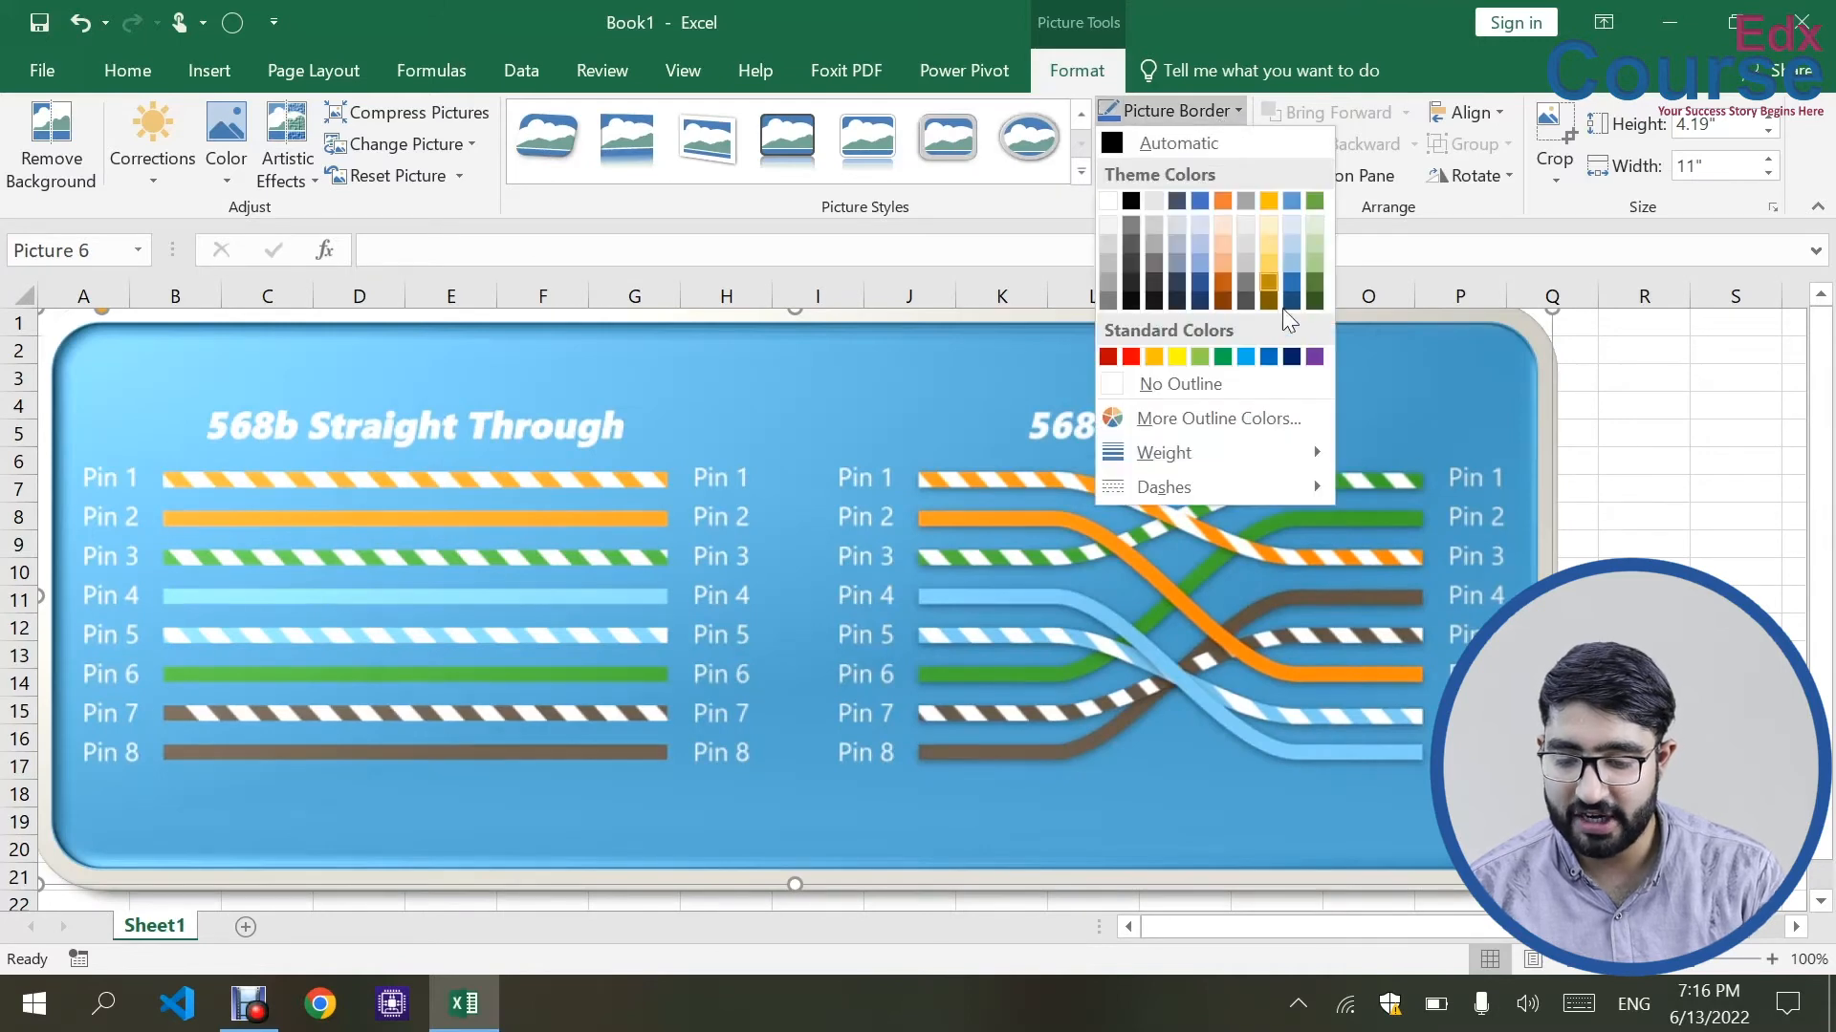
{"action": "left_click", "coordinate": [1132, 356]}
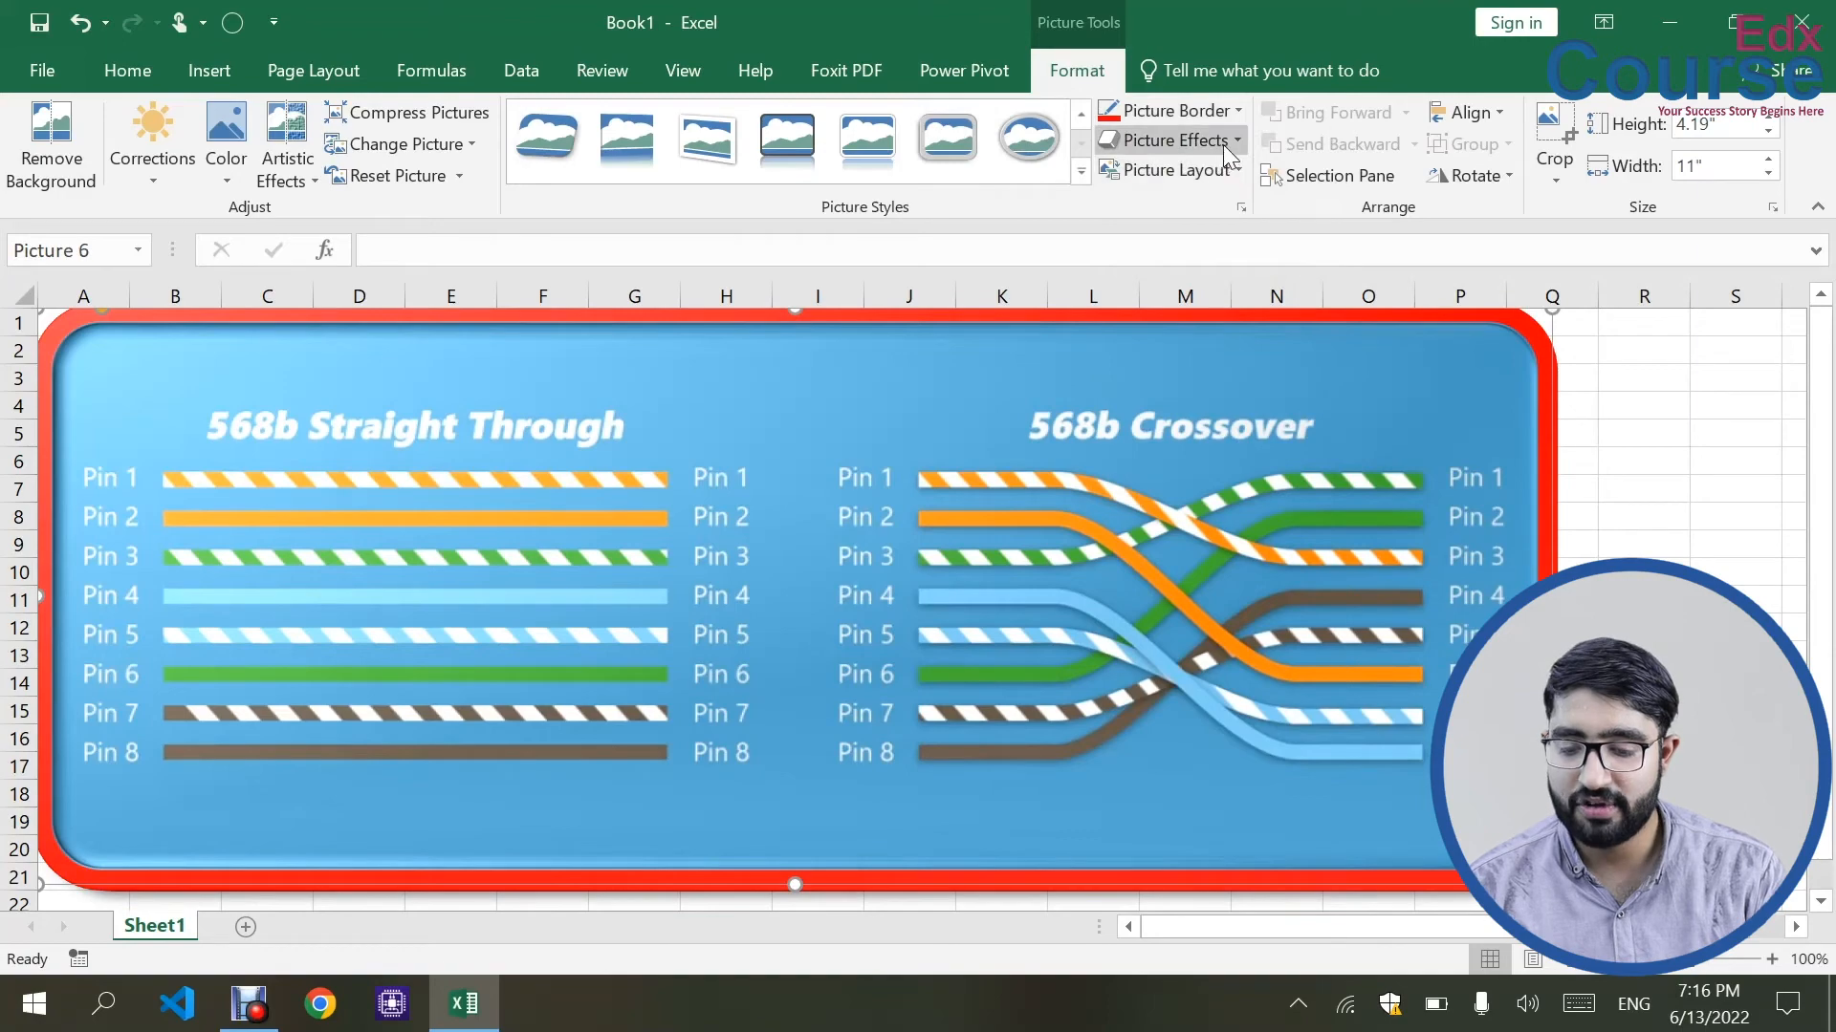
{"action": "left_click", "coordinate": [1190, 141]}
{"action": "mouse_move", "coordinate": [1258, 557]}
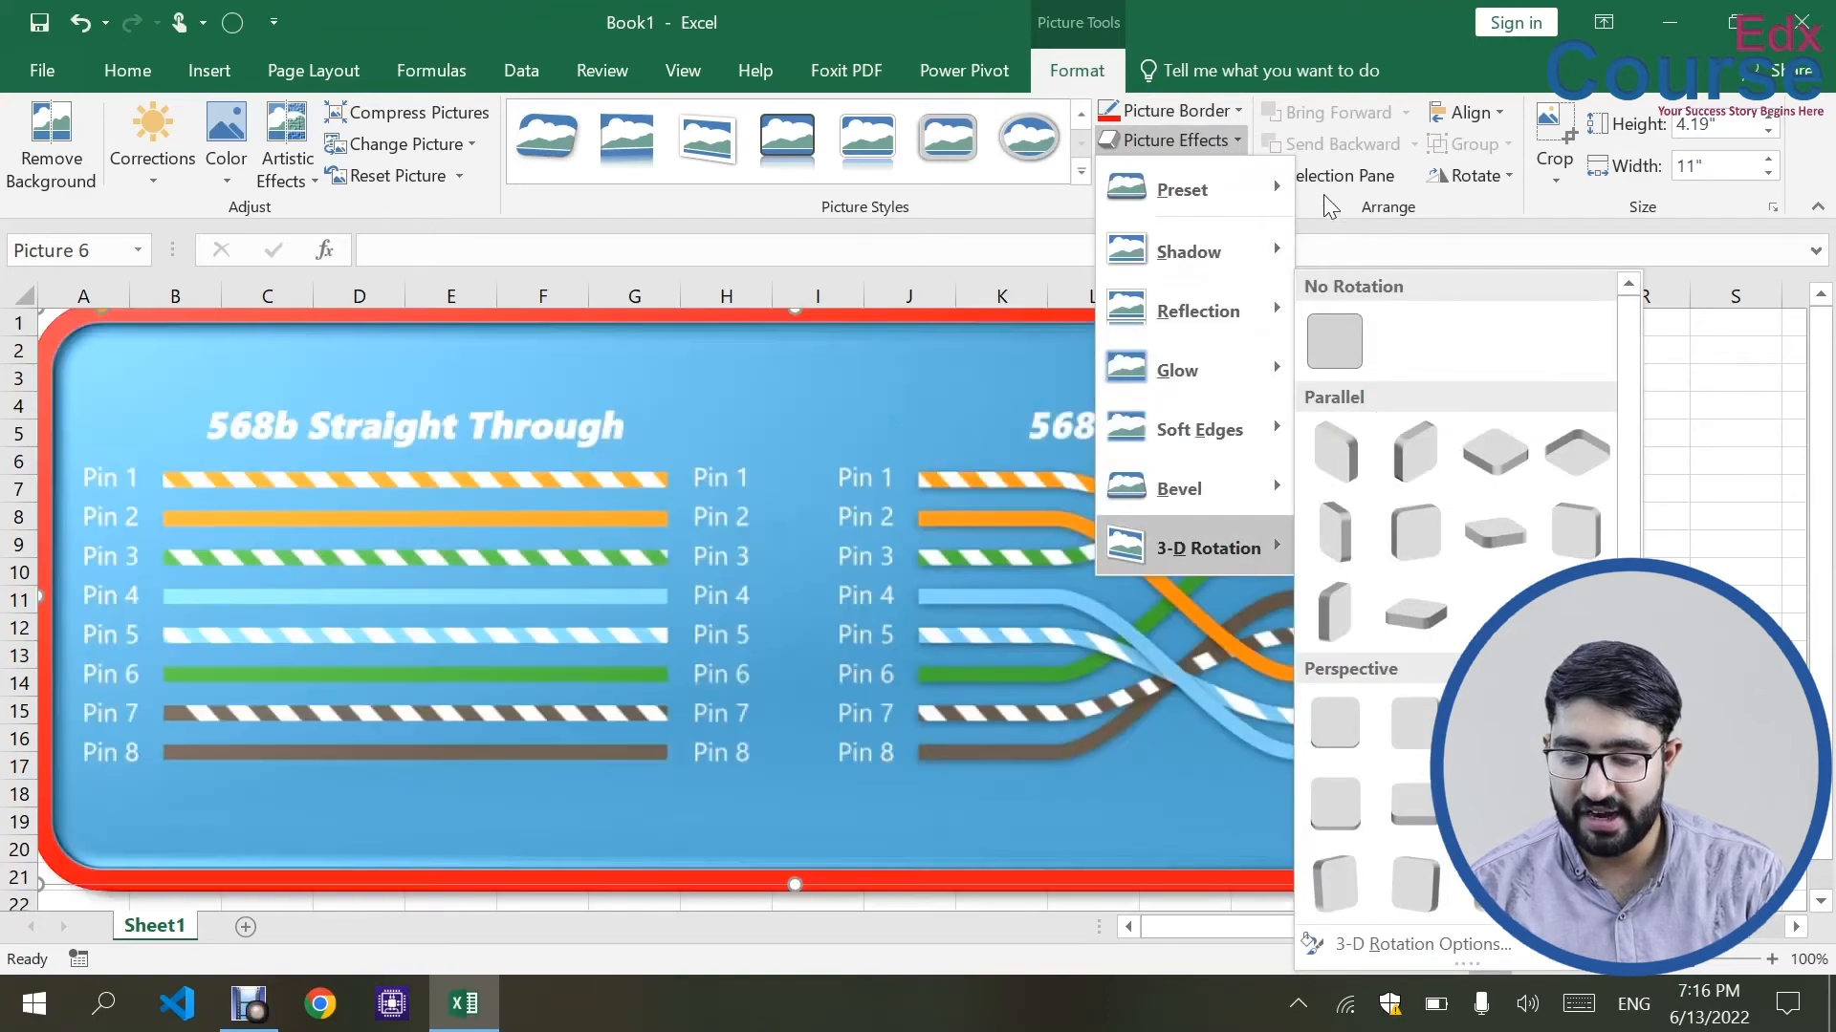
{"action": "left_click", "coordinate": [1321, 208]}
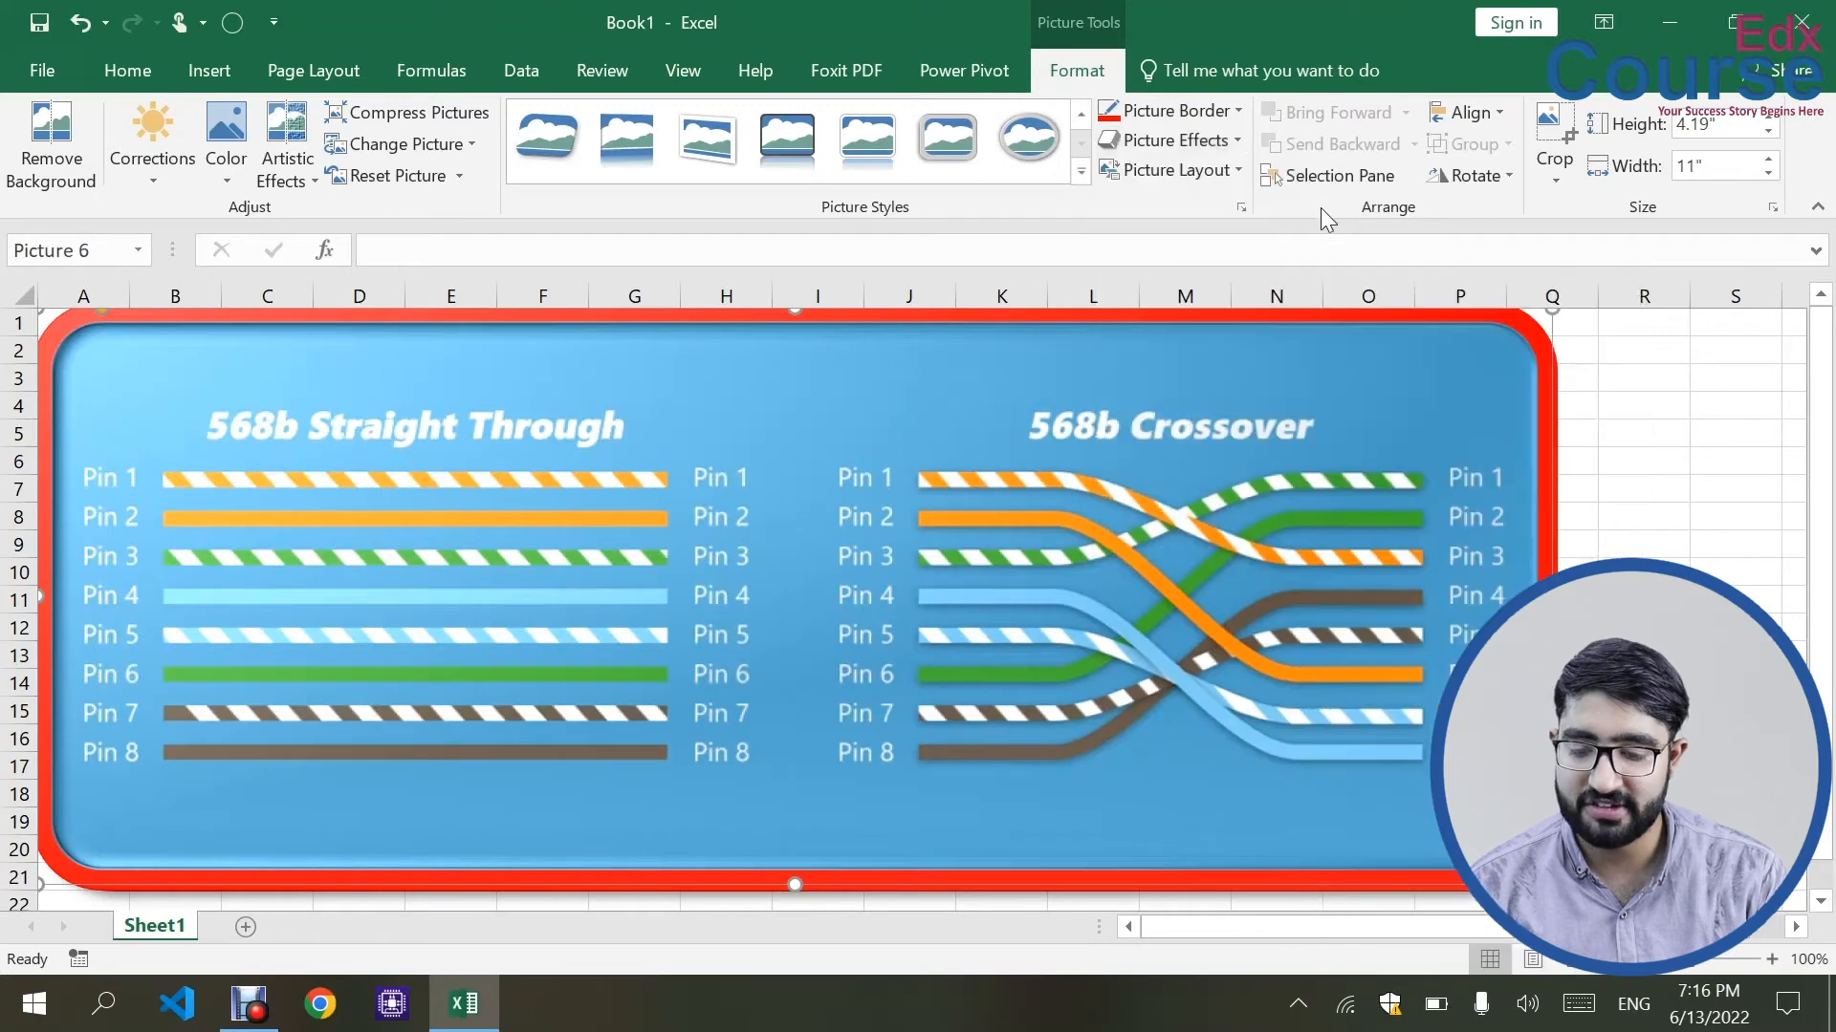
{"action": "left_click", "coordinate": [1237, 173]}
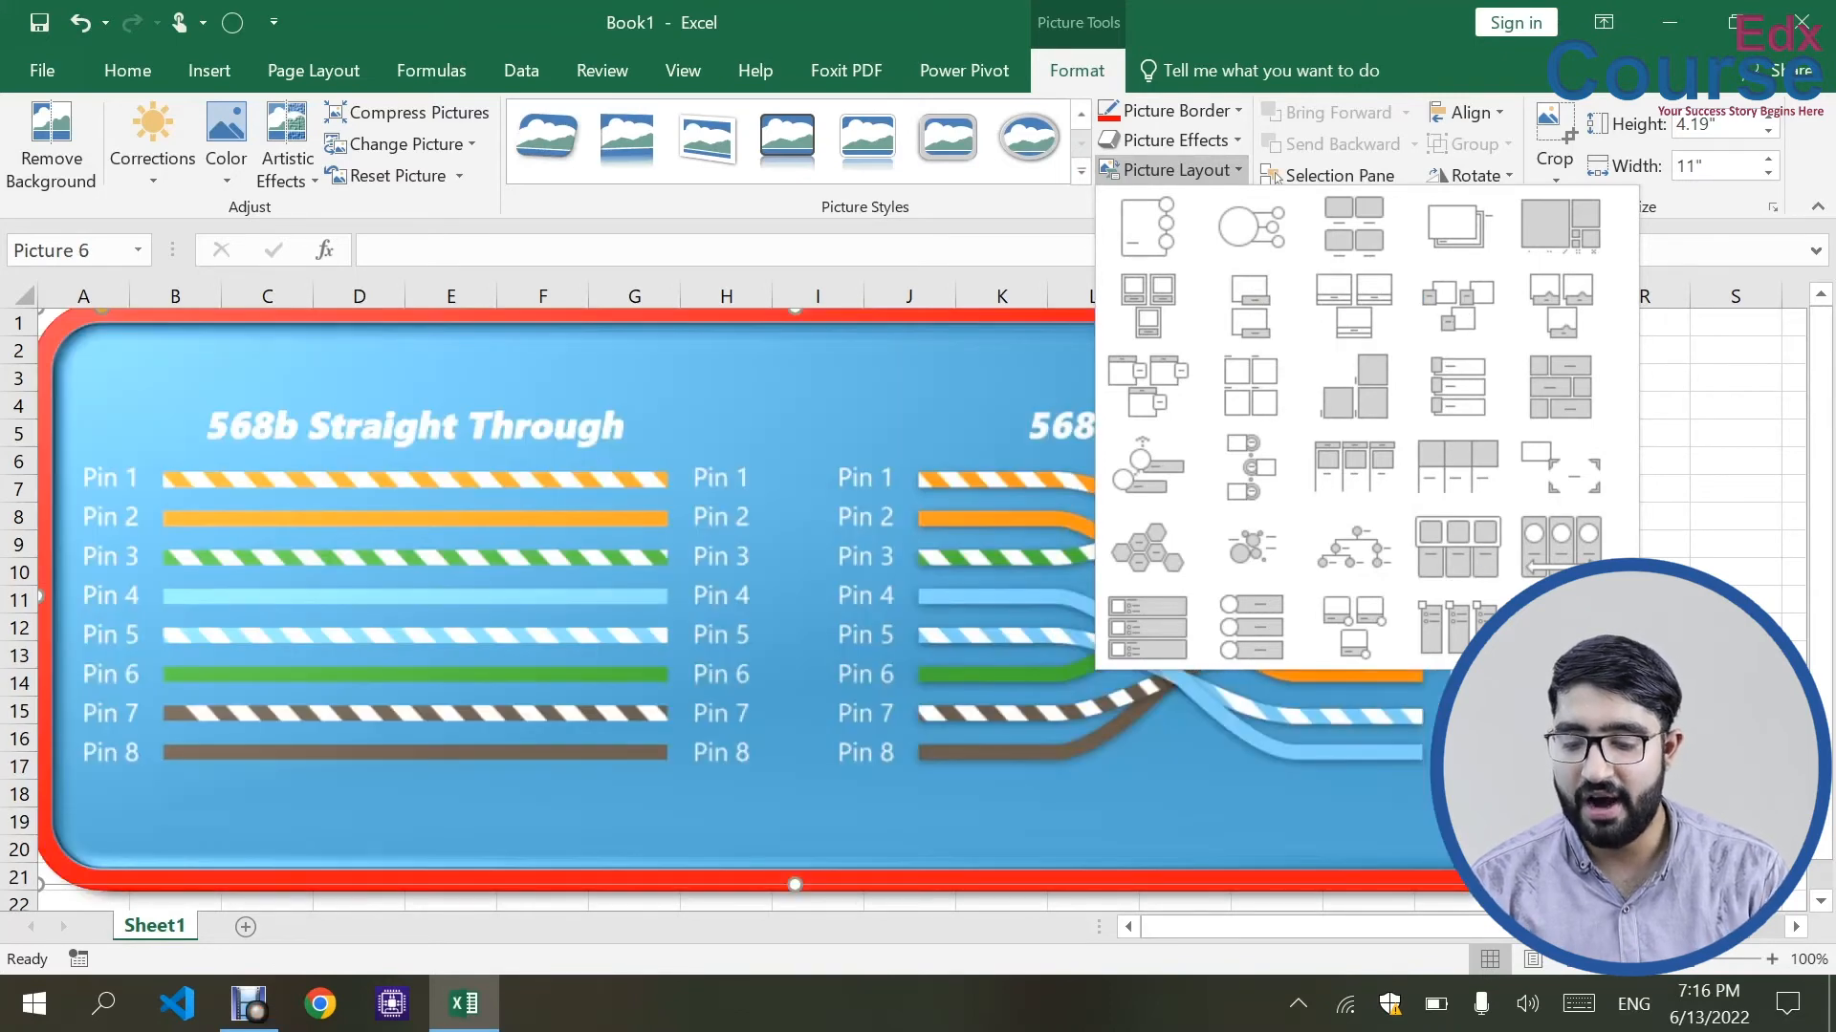
{"action": "left_click", "coordinate": [1493, 719]}
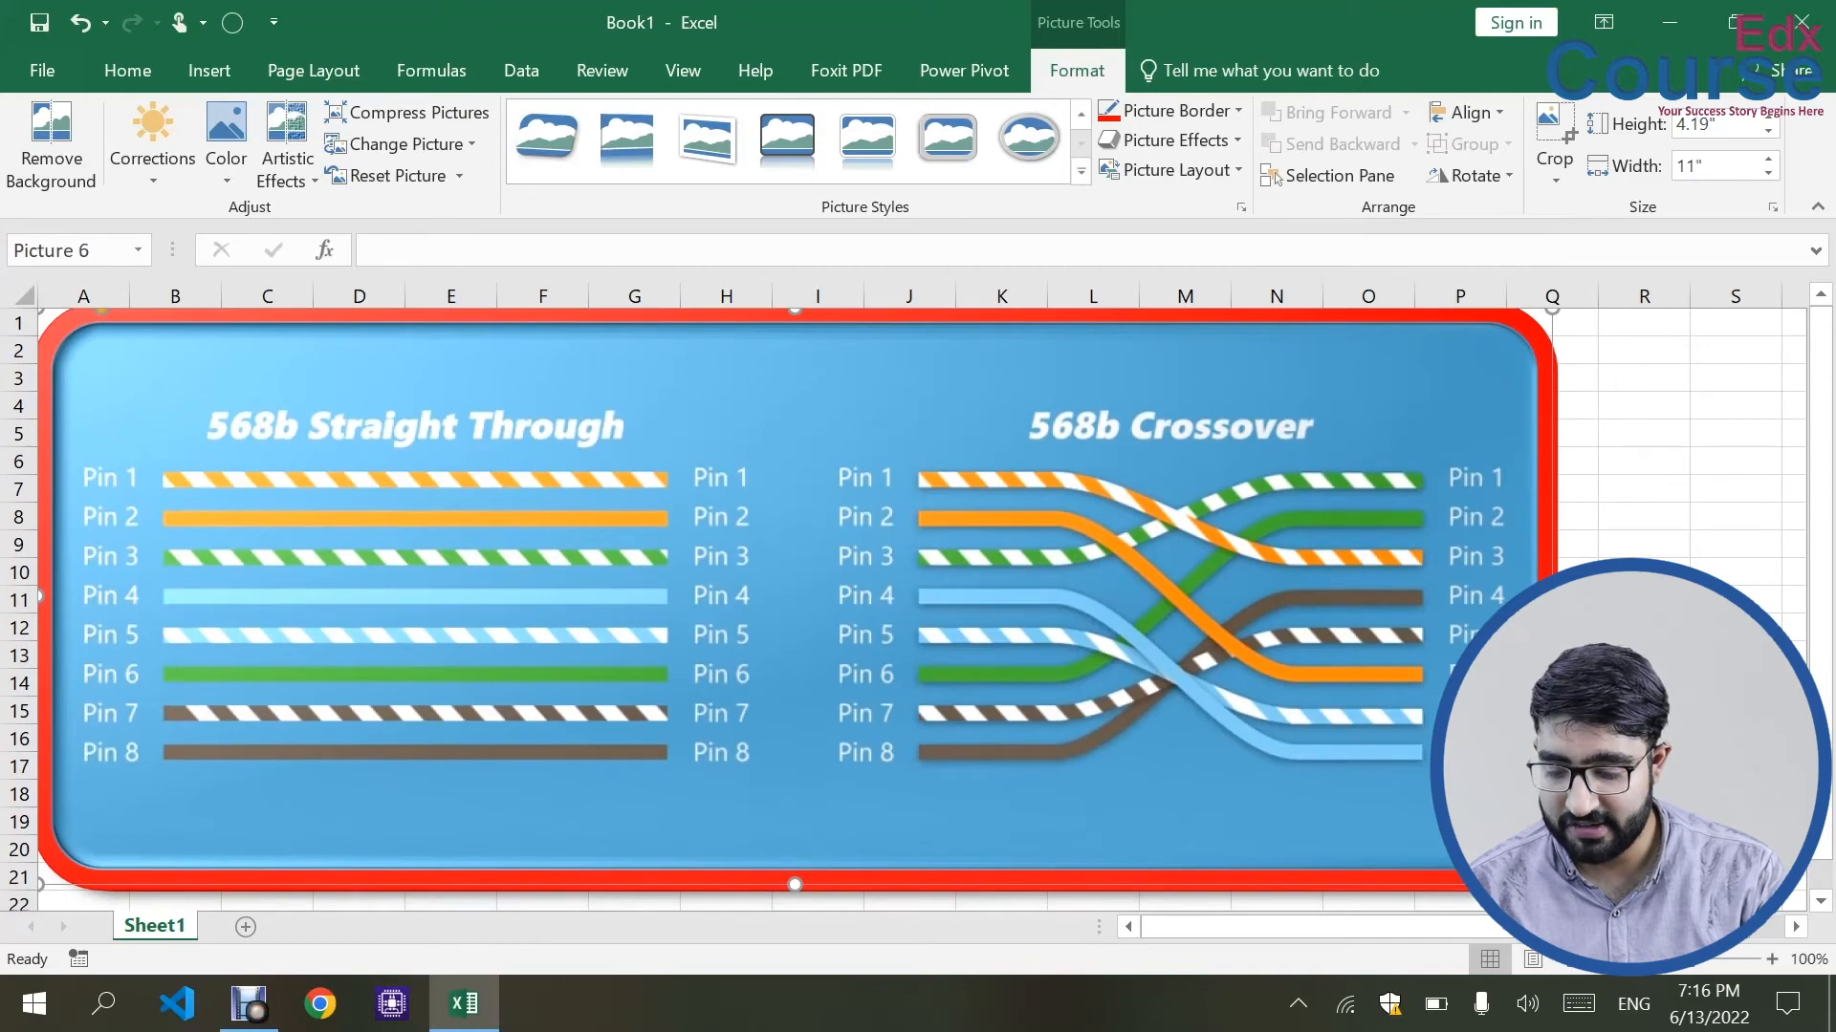
- Shrink the cable picture to about 1.92 by 5.04 inches, and add an overlapping copy with an orange border
{"action": "left_click_drag", "start_coordinate": [1552, 884], "coordinate": [749, 574]}
{"action": "left_click_drag", "start_coordinate": [570, 442], "coordinate": [1074, 584]}
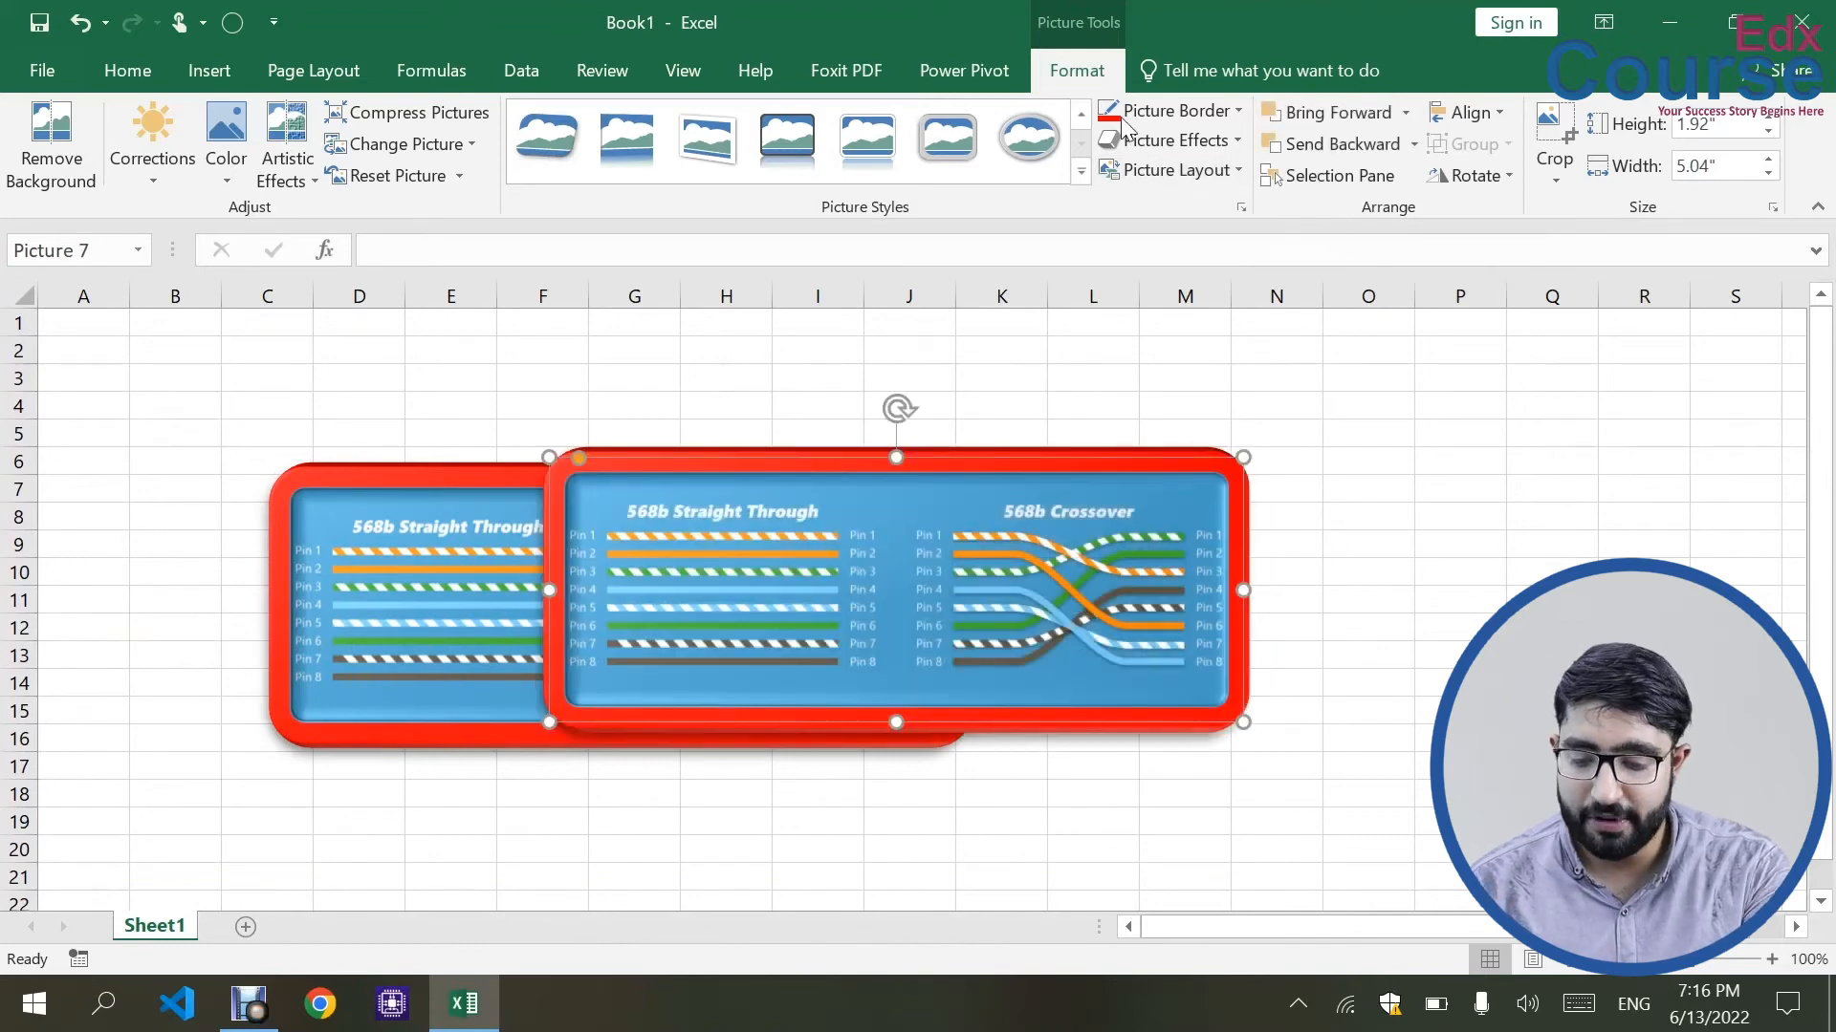
{"action": "left_click", "coordinate": [1236, 114]}
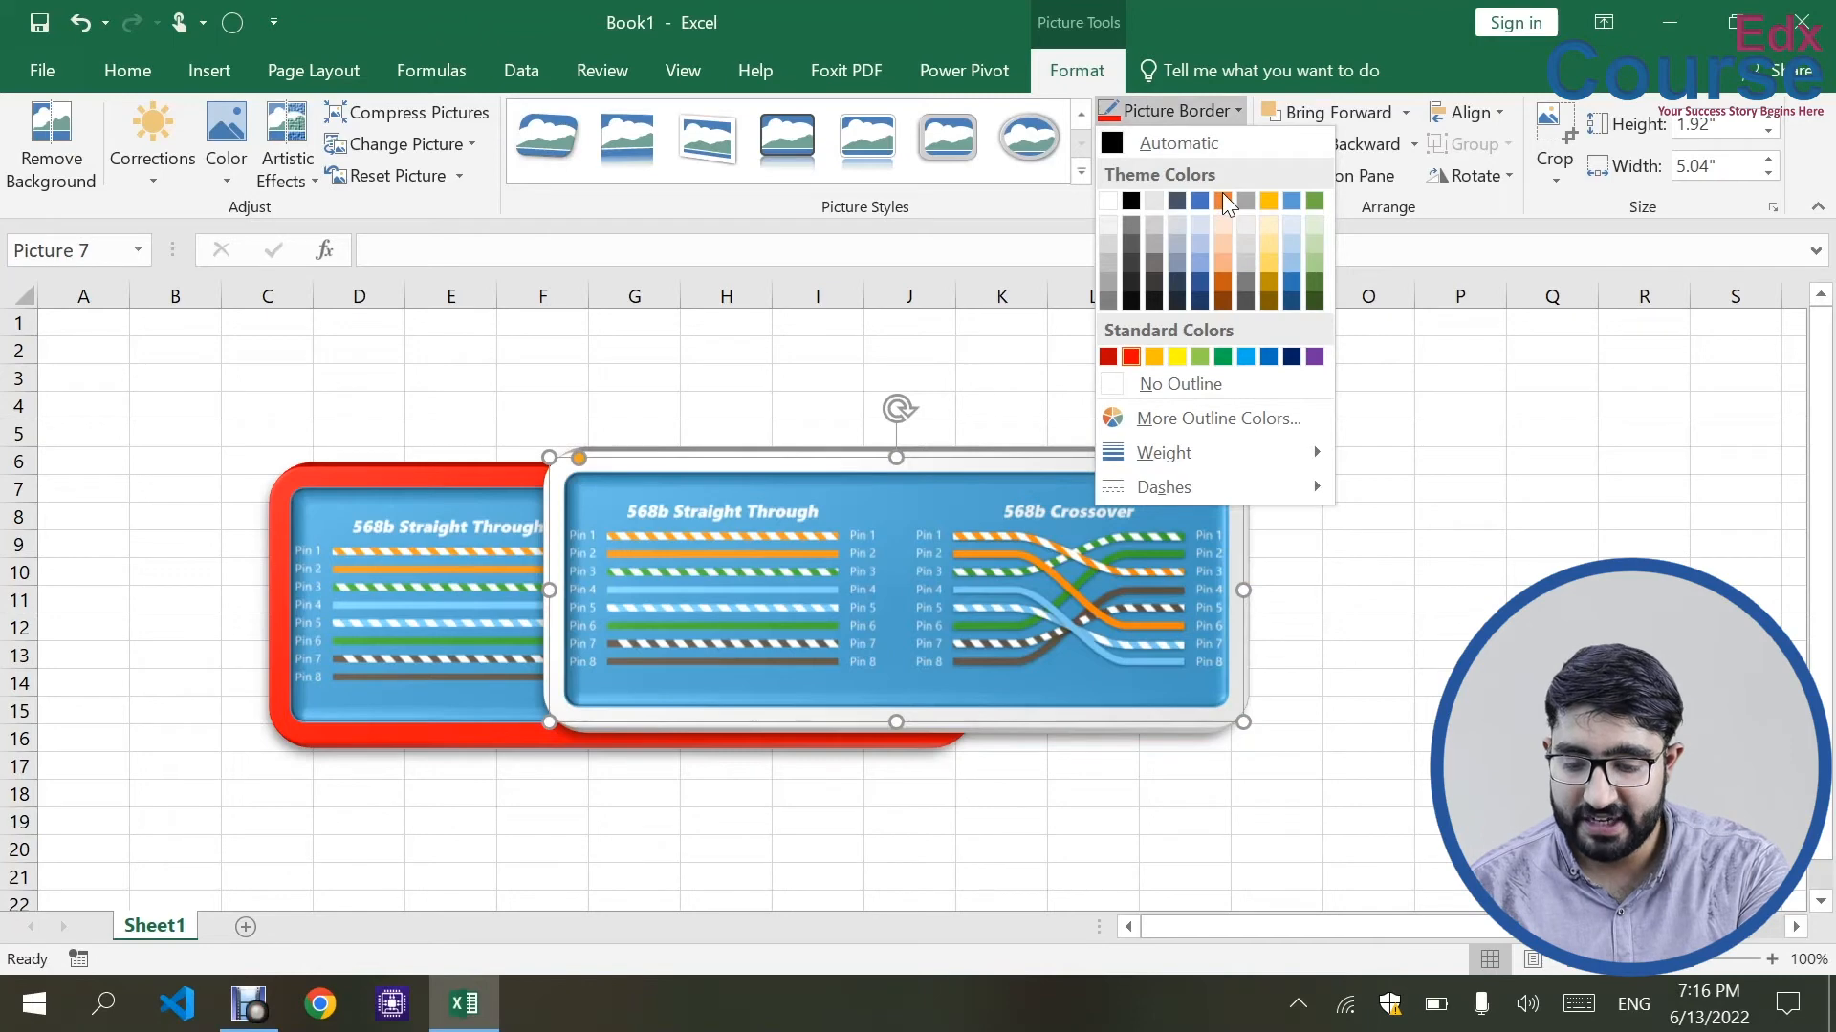
{"action": "left_click", "coordinate": [1221, 200]}
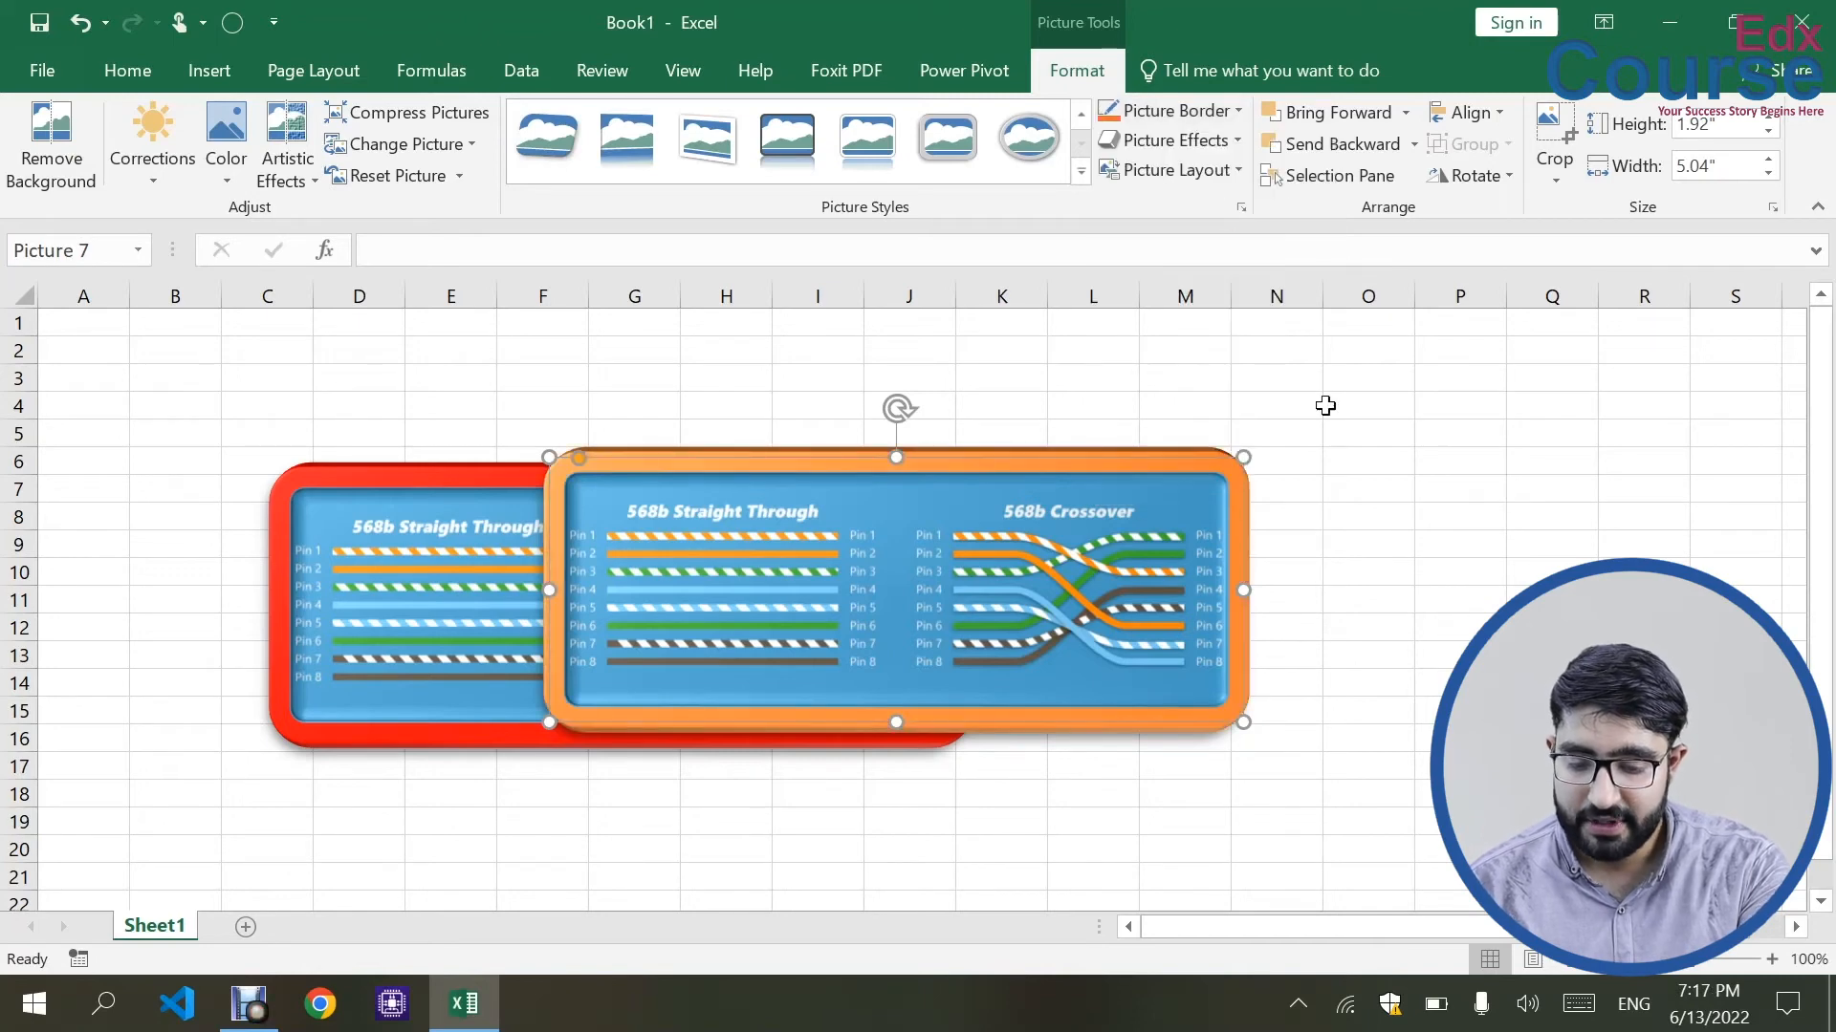
{"action": "left_click", "coordinate": [1398, 540]}
- Send the orange-bordered picture backward behind the red-bordered one, and bring it forward again
{"action": "left_click", "coordinate": [1002, 497]}
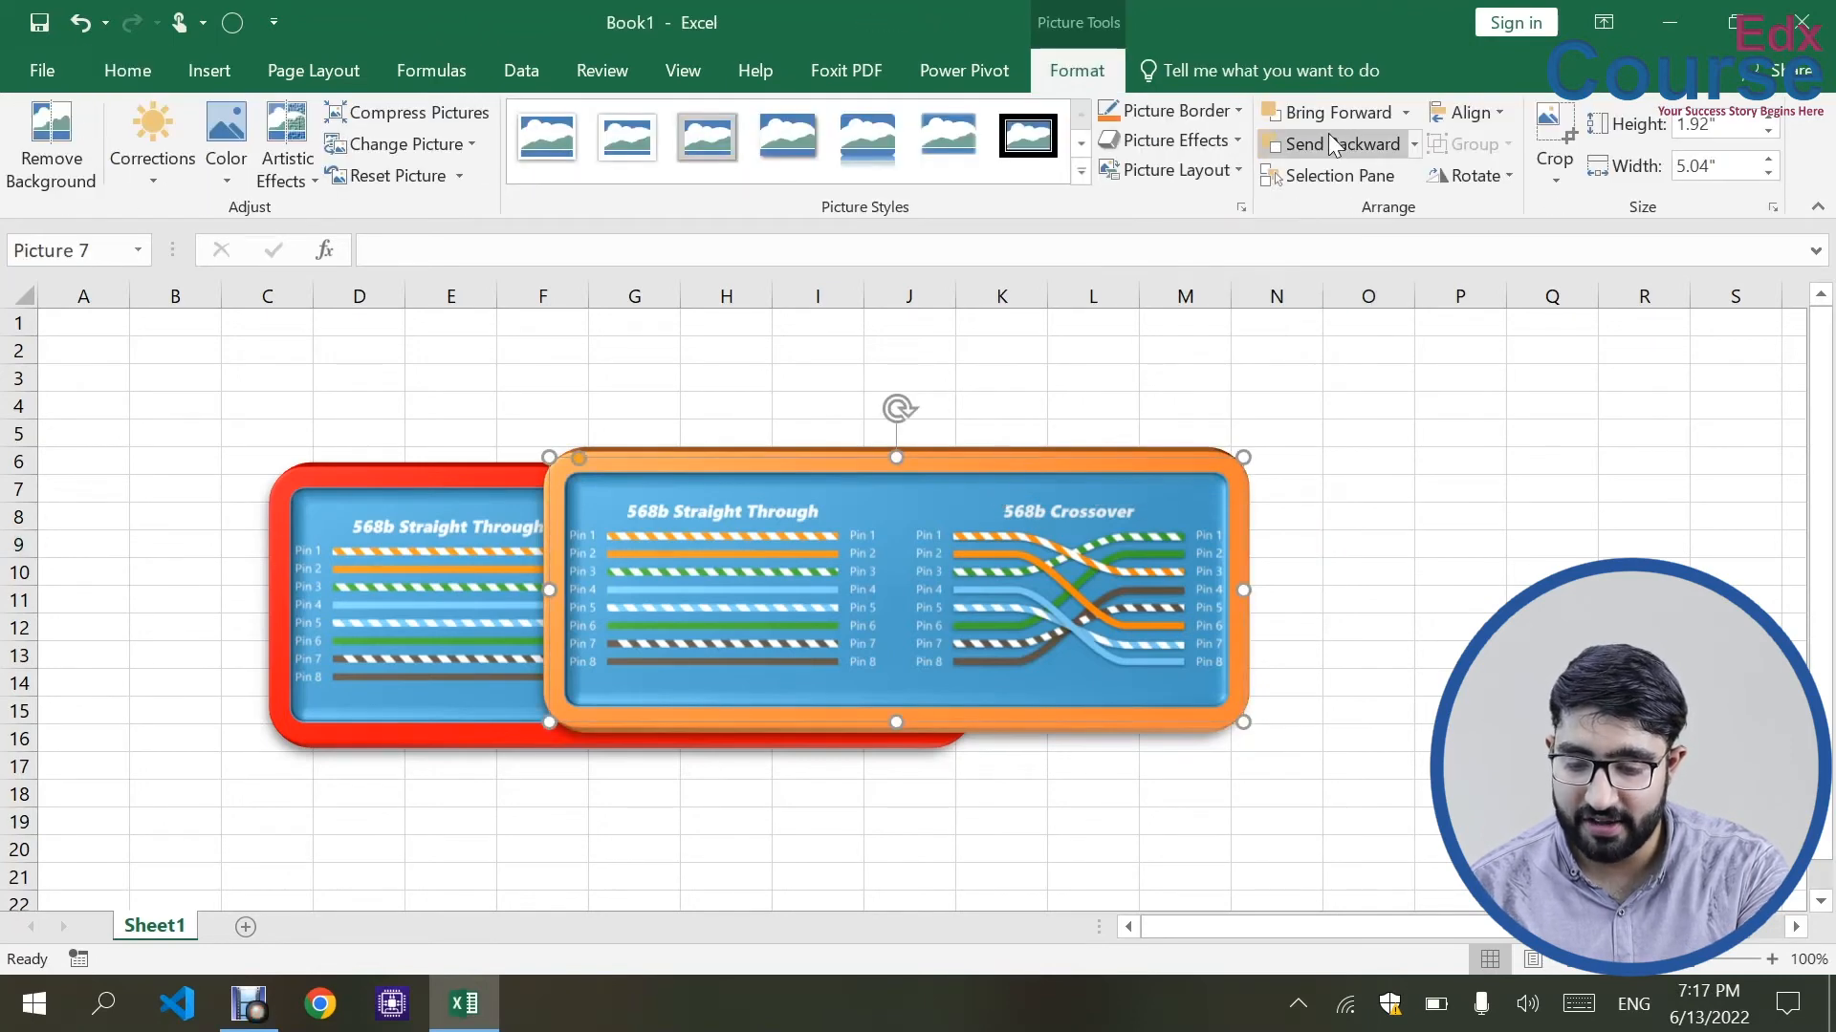
{"action": "left_click", "coordinate": [1331, 146]}
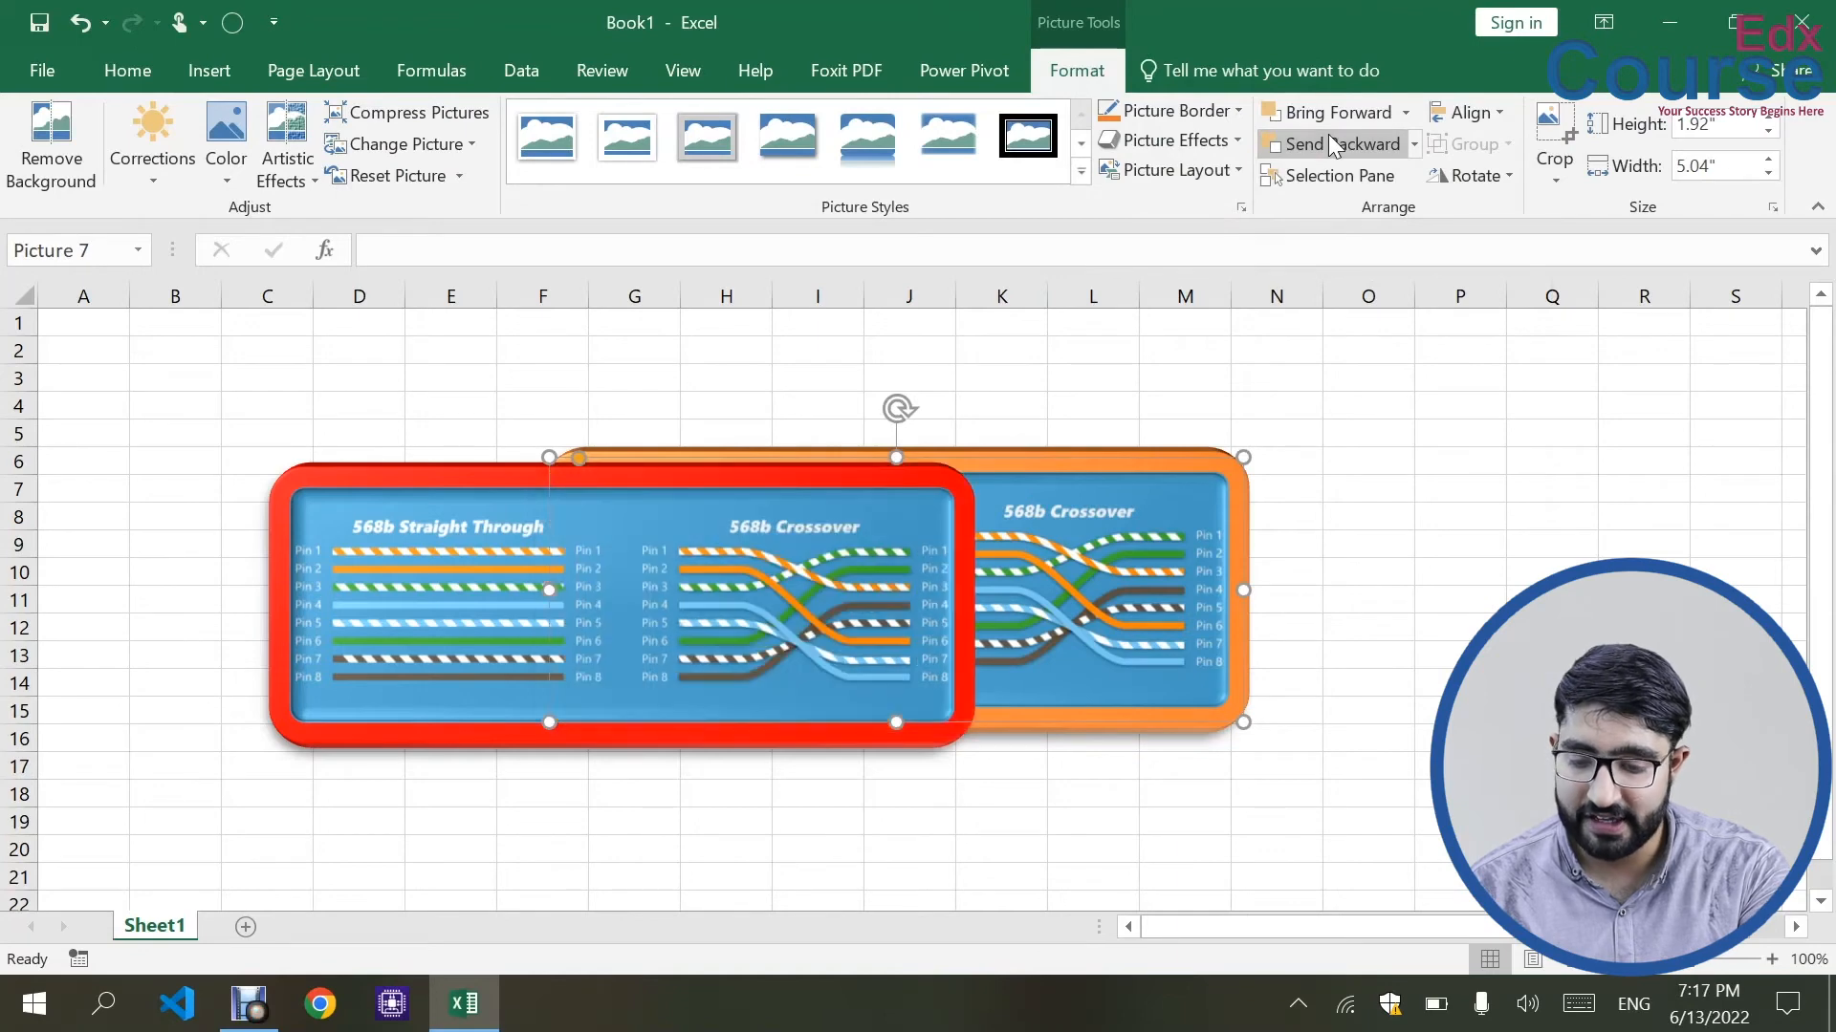
{"action": "left_click", "coordinate": [1324, 115]}
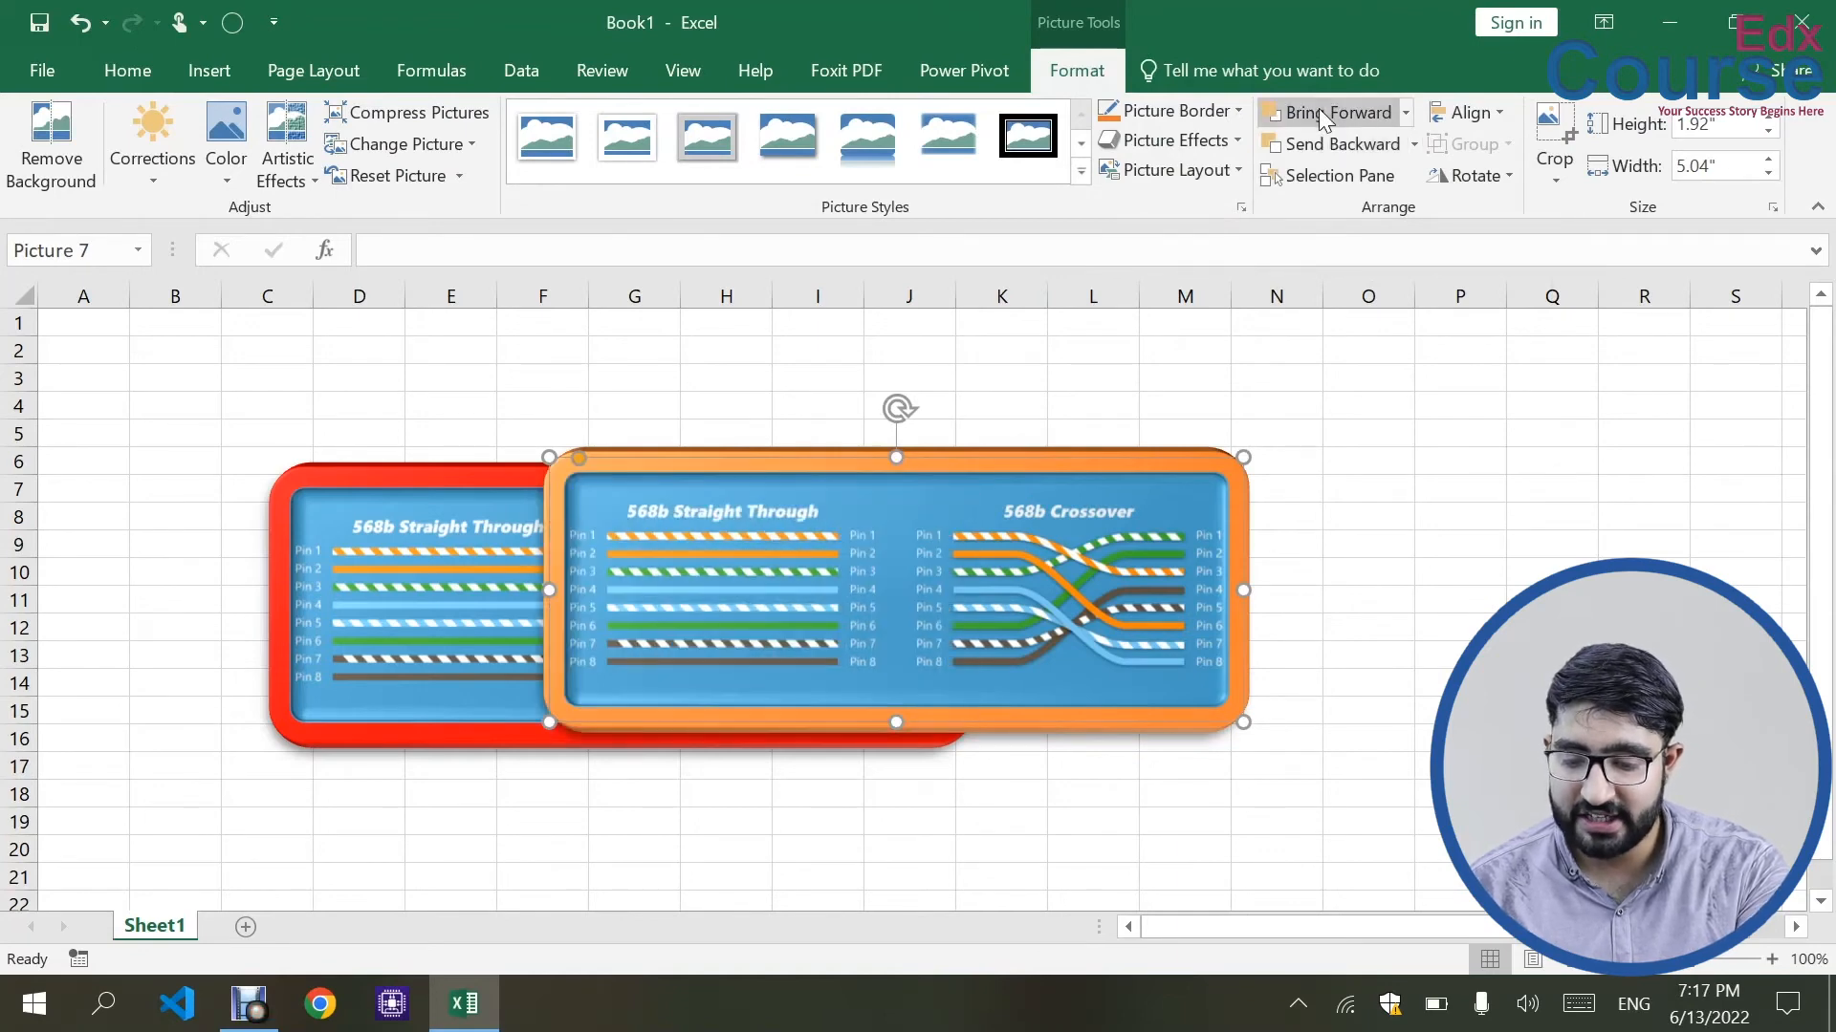
- Add a third picture as an overlapping copy of the orange-bordered one, with a green border, and shift it slightly left
{"action": "left_click_drag", "start_coordinate": [1025, 499], "coordinate": [1181, 485]}
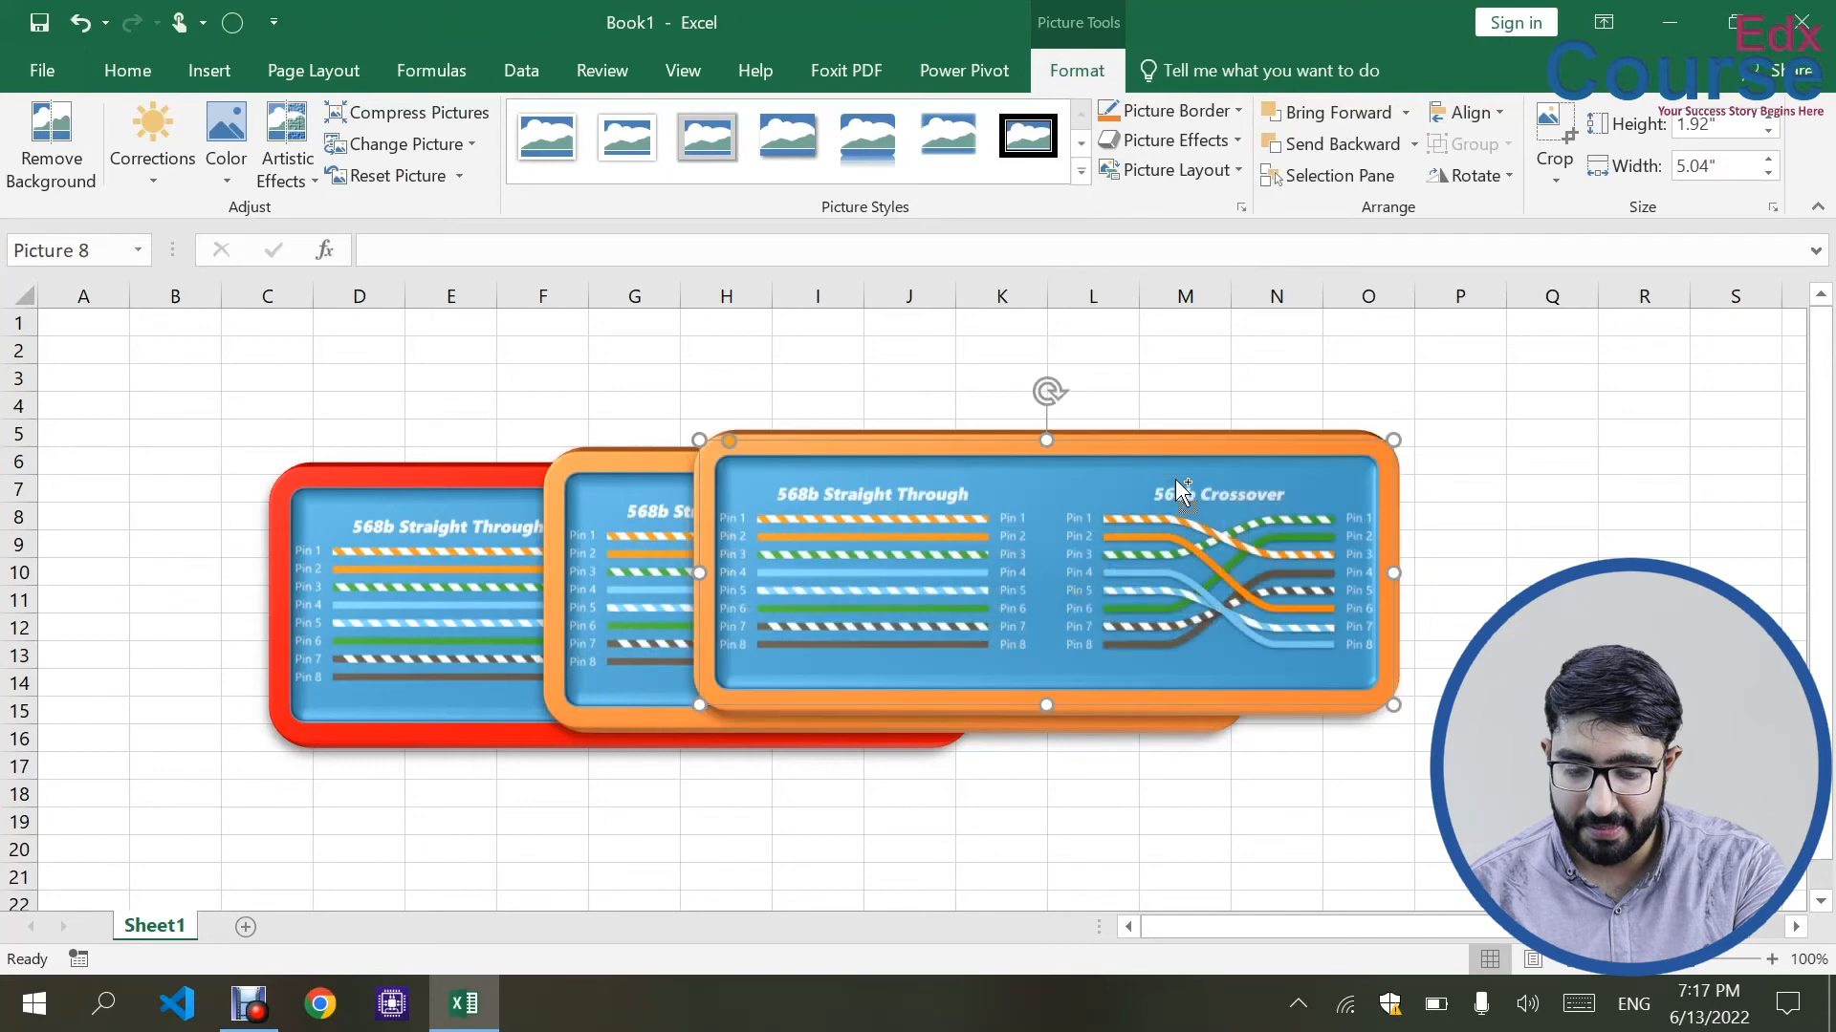
{"action": "left_click", "coordinate": [1239, 110]}
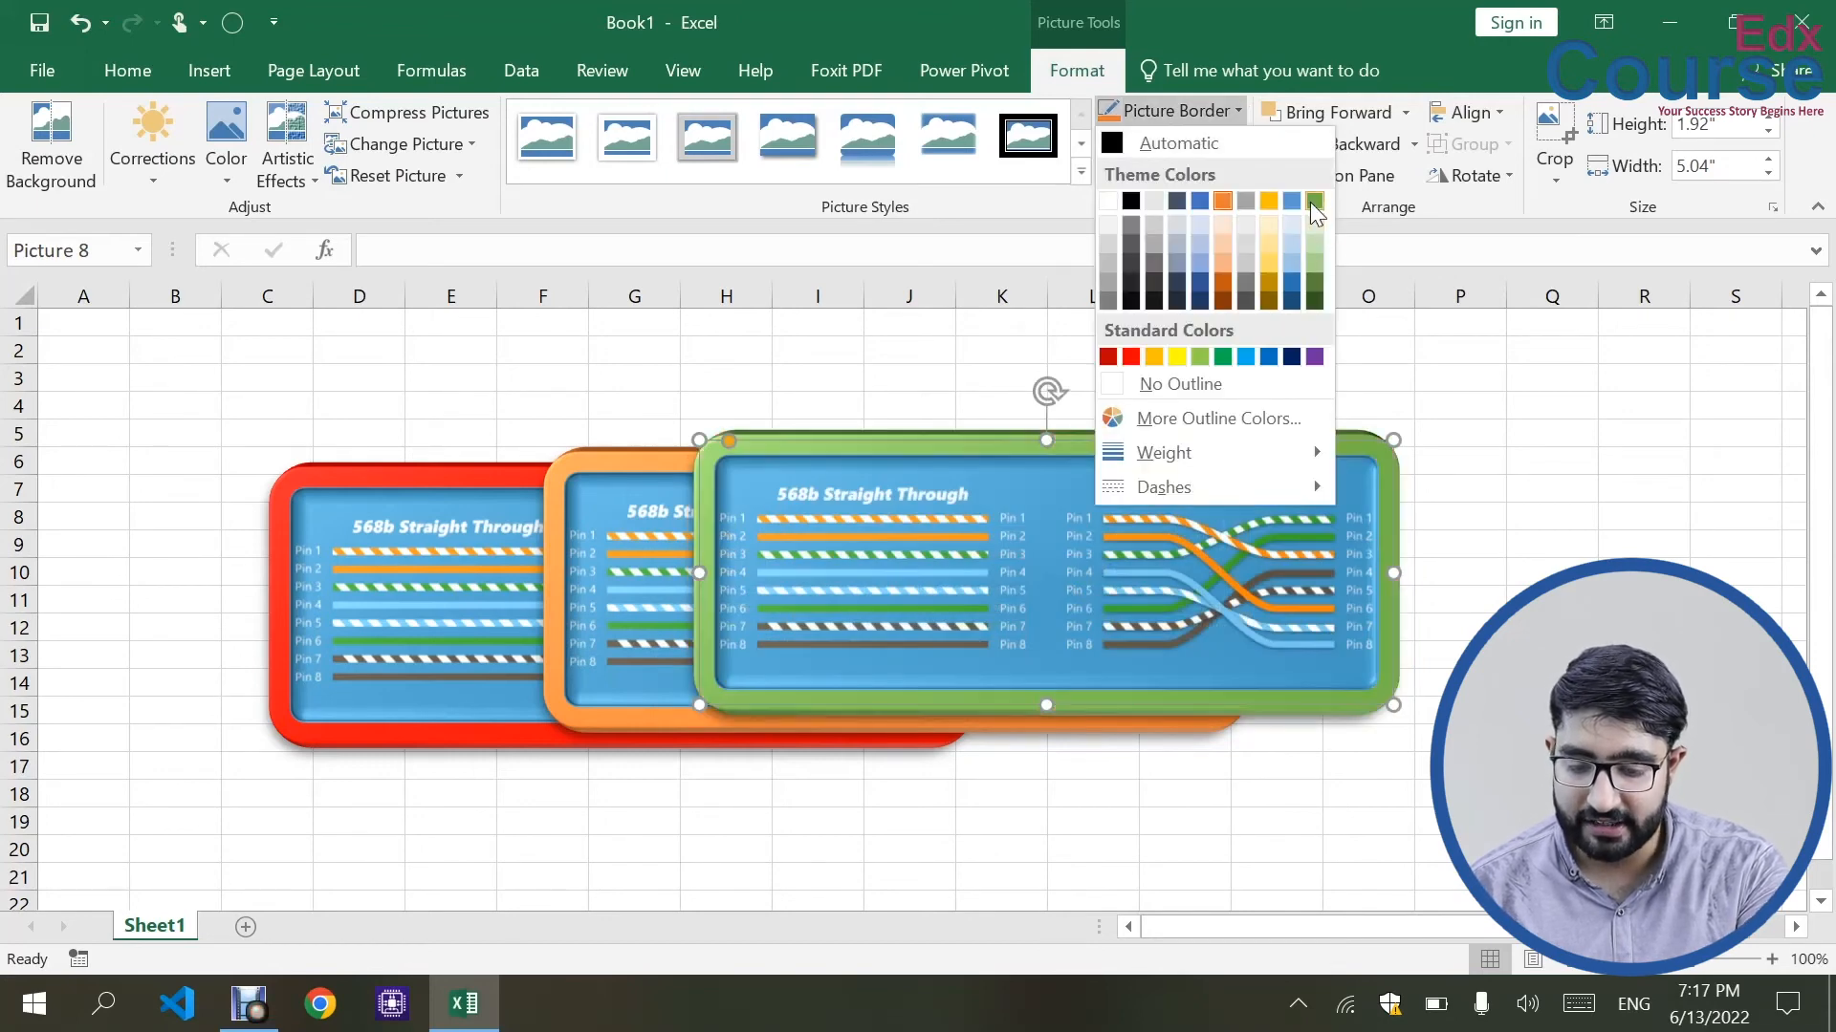
{"action": "left_click", "coordinate": [1313, 201]}
{"action": "left_click_drag", "start_coordinate": [1198, 473], "coordinate": [1180, 474]}
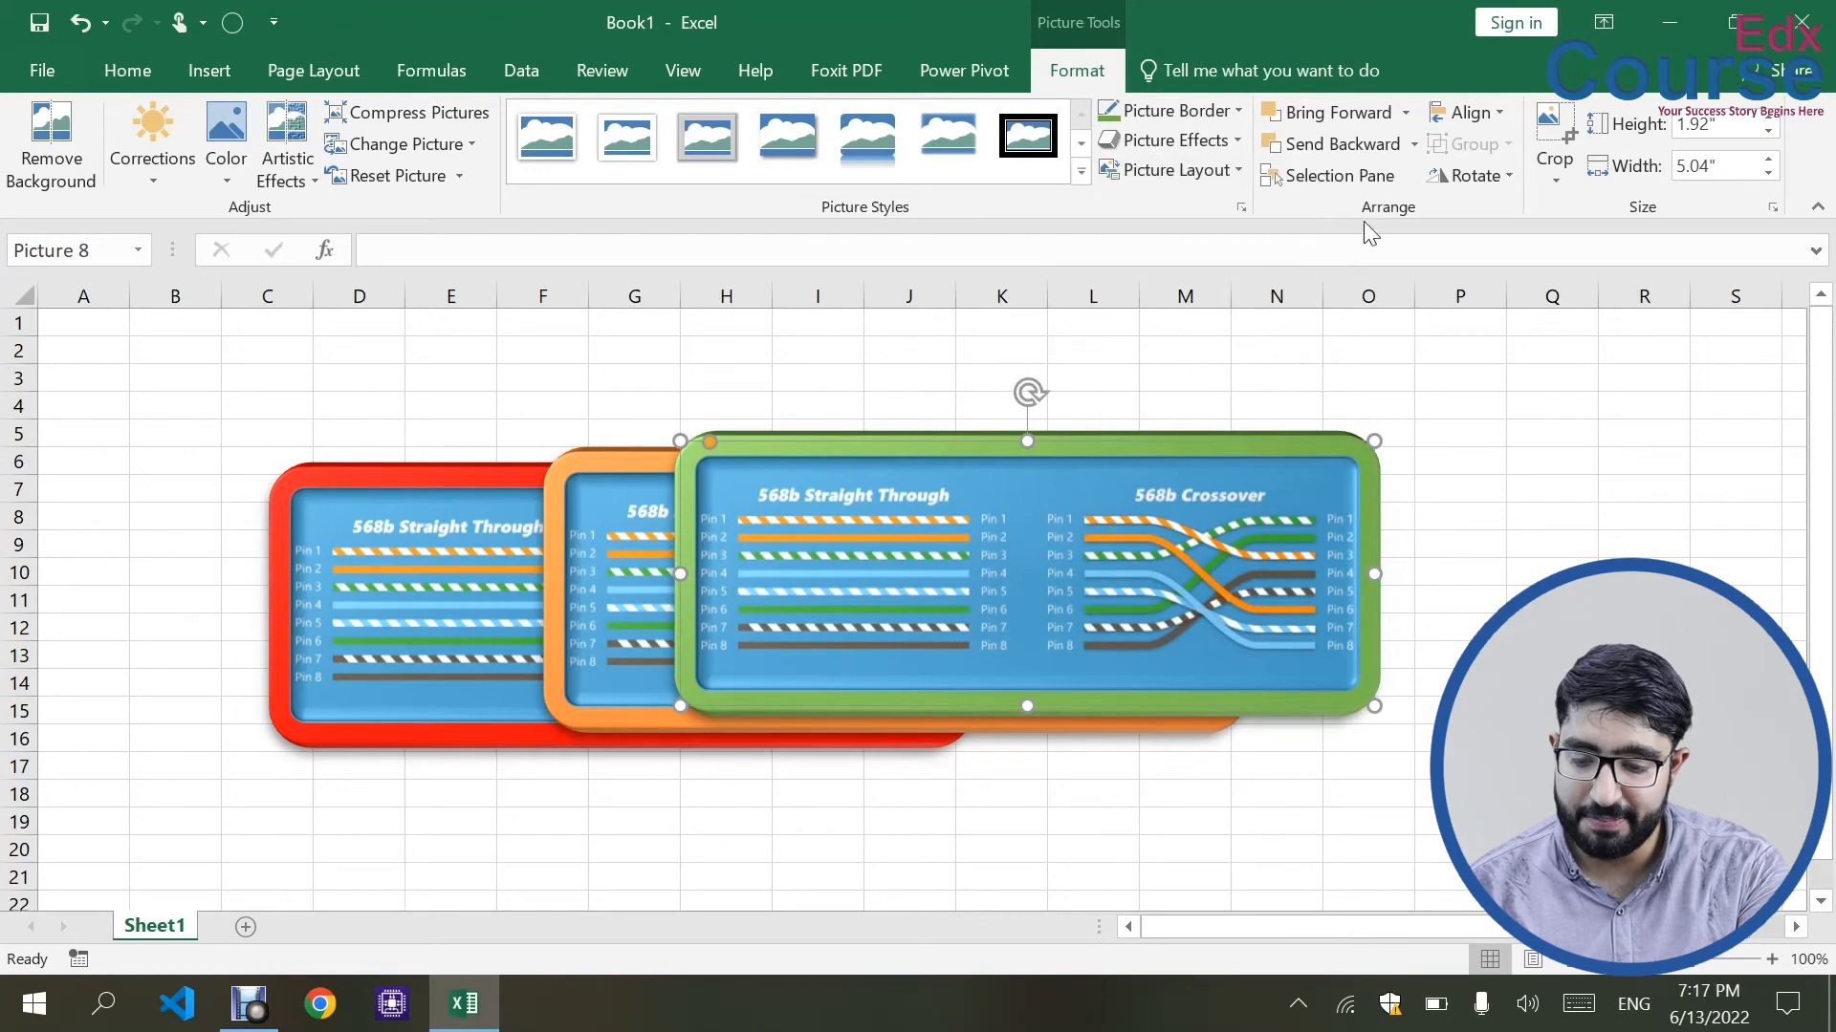
- Send the green-bordered picture to the back of the stack
{"action": "left_click", "coordinate": [1402, 113]}
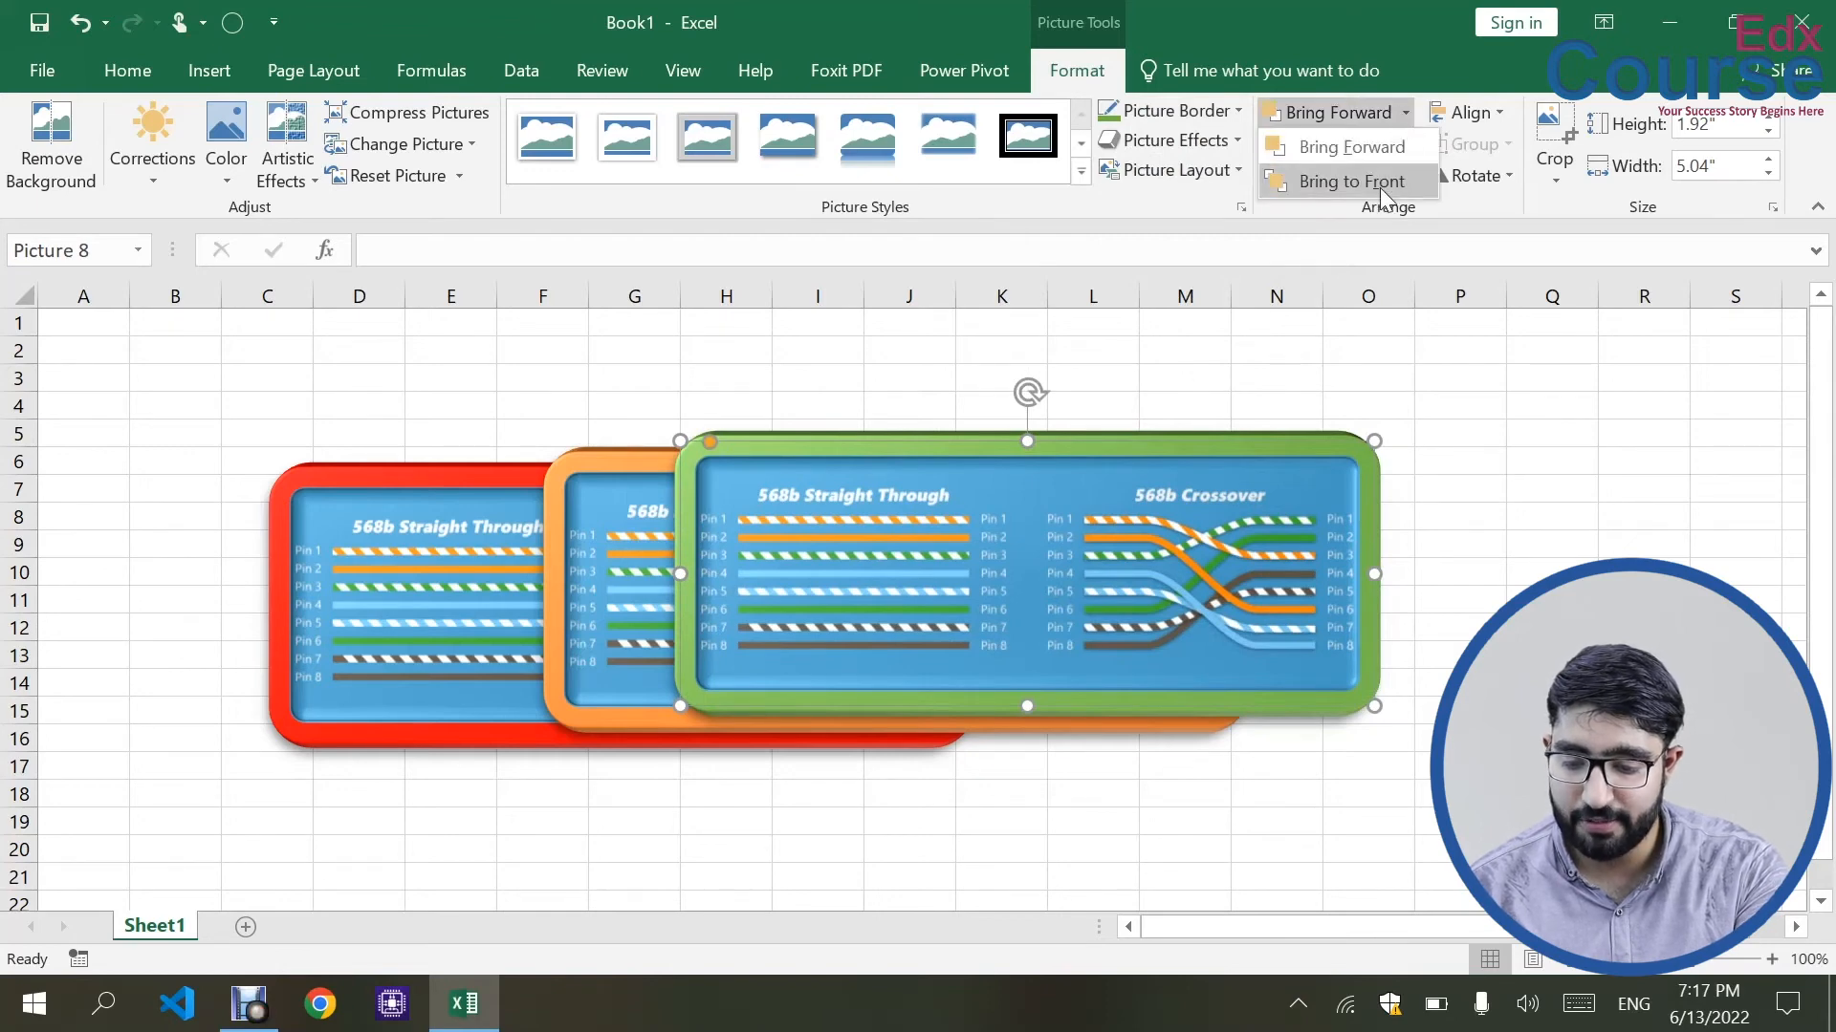
{"action": "left_click", "coordinate": [1405, 115]}
{"action": "left_click", "coordinate": [1411, 139]}
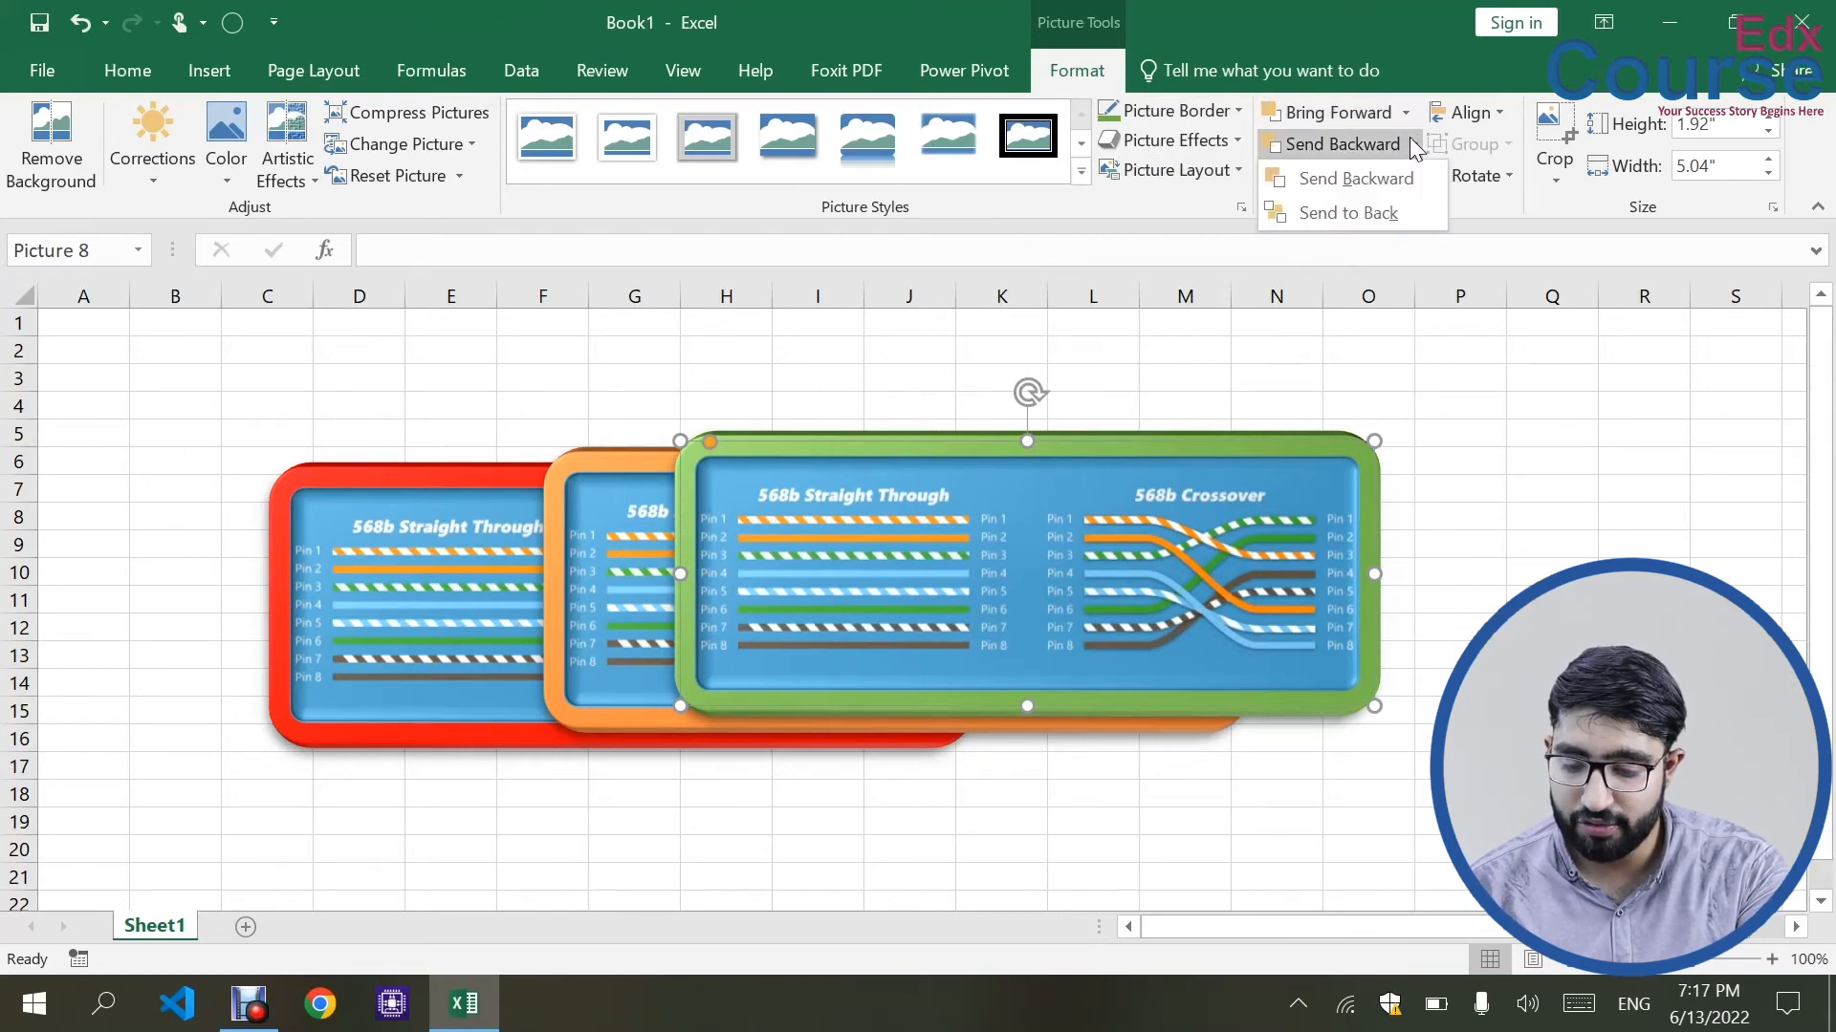
{"action": "left_click", "coordinate": [1401, 214]}
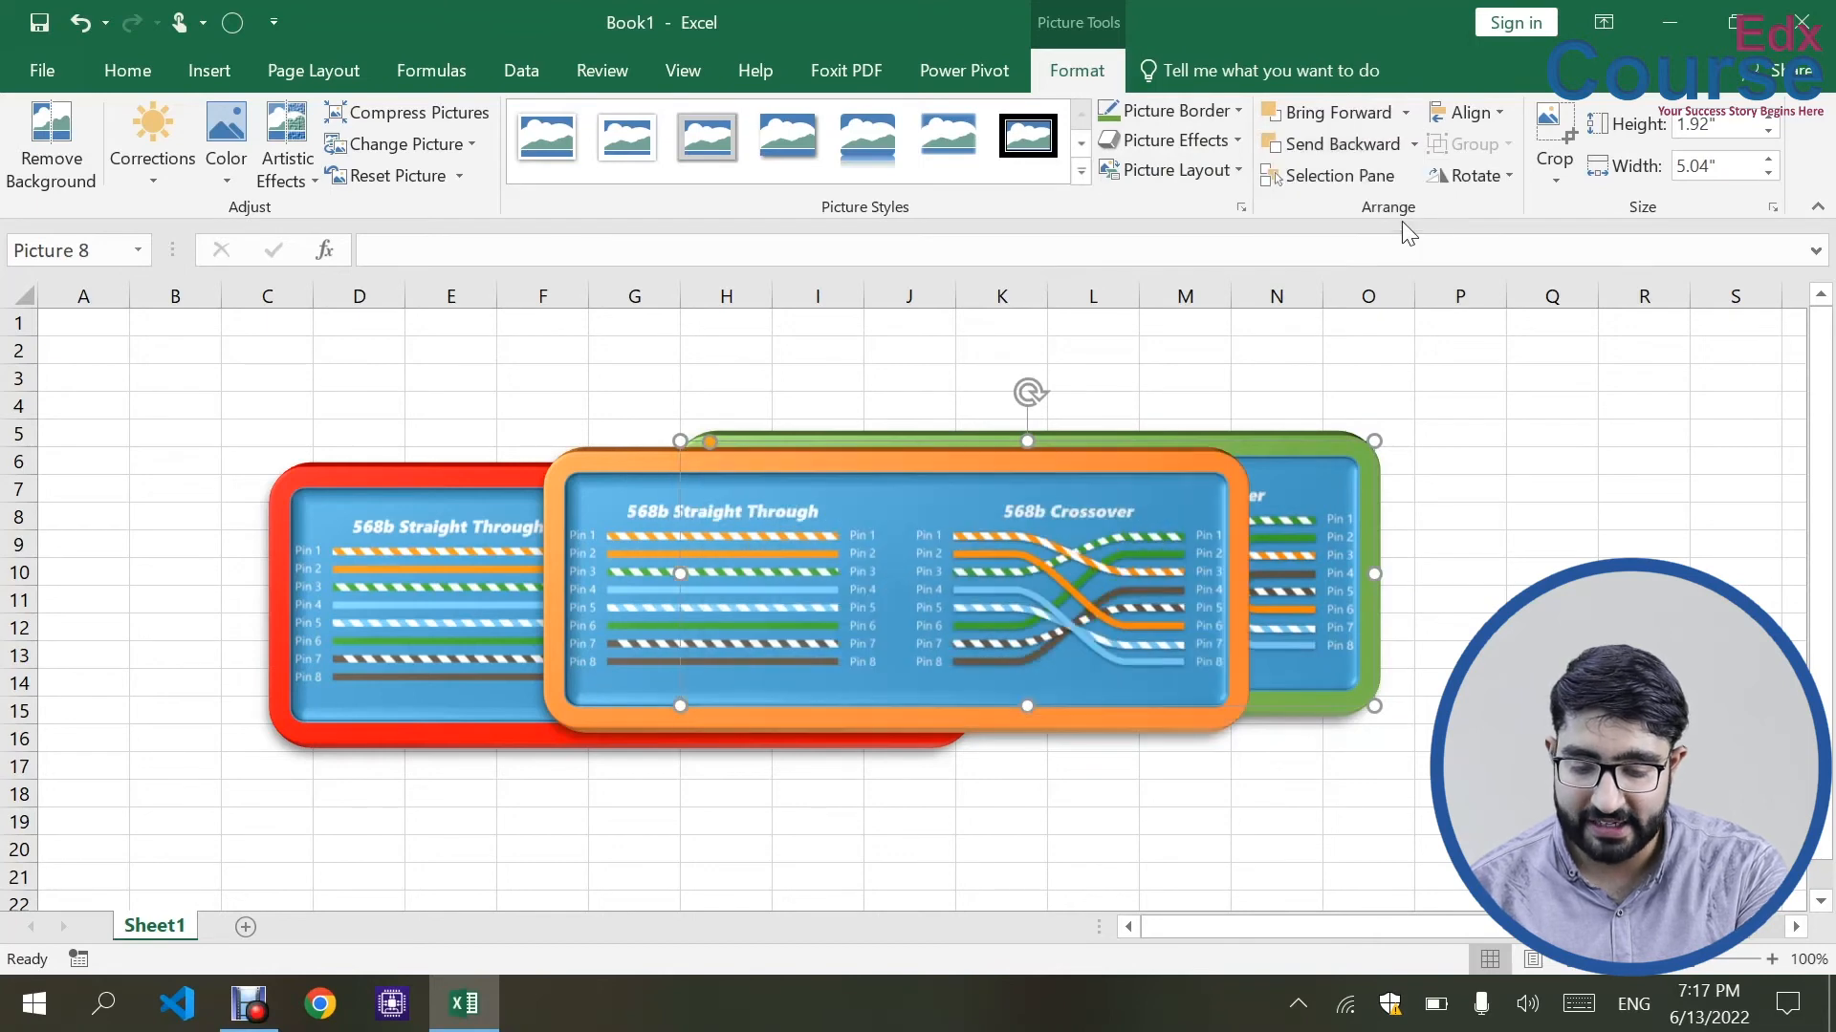
{"action": "left_click", "coordinate": [1421, 623]}
- Move the orange- and red-bordered pictures apart, and undo these moves together with the Send to Back
{"action": "left_click_drag", "start_coordinate": [1014, 621], "coordinate": [1420, 776]}
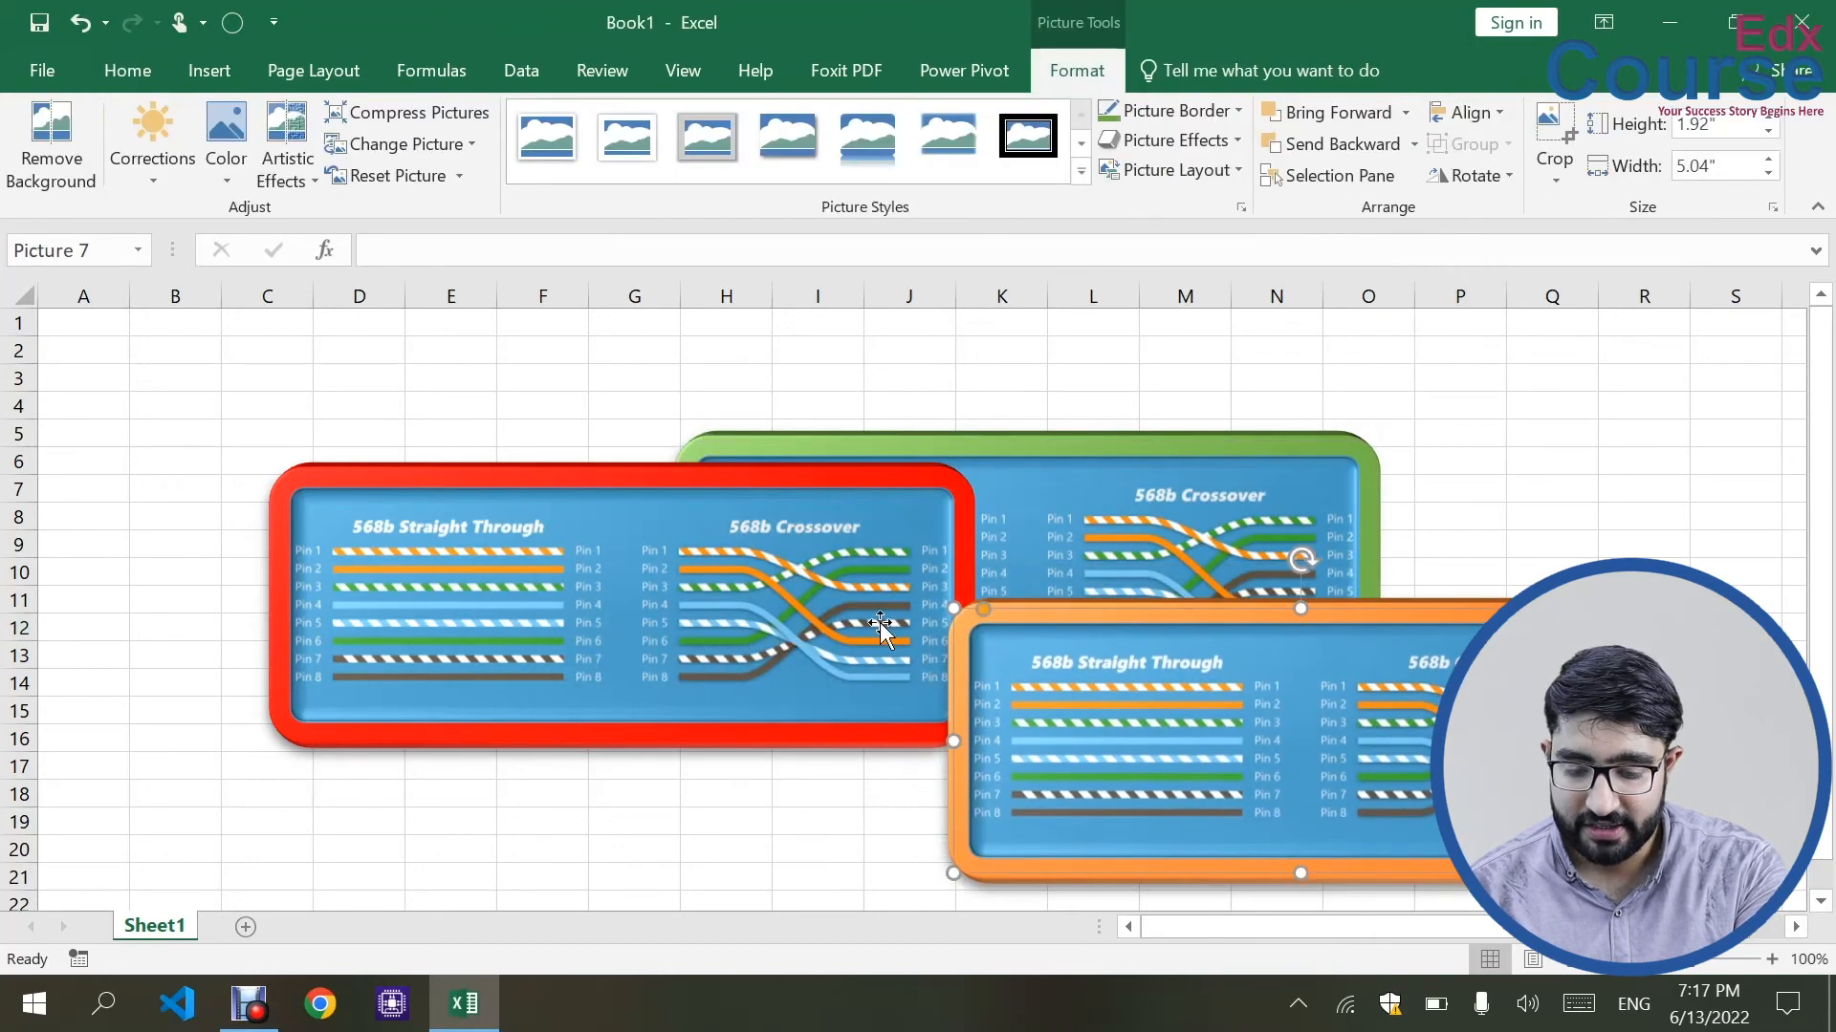
{"action": "left_click_drag", "start_coordinate": [782, 622], "coordinate": [549, 552]}
{"action": "key", "text": "ctrl+z"}
{"action": "key", "text": "ctrl+z"}
{"action": "key", "text": "ctrl+z"}
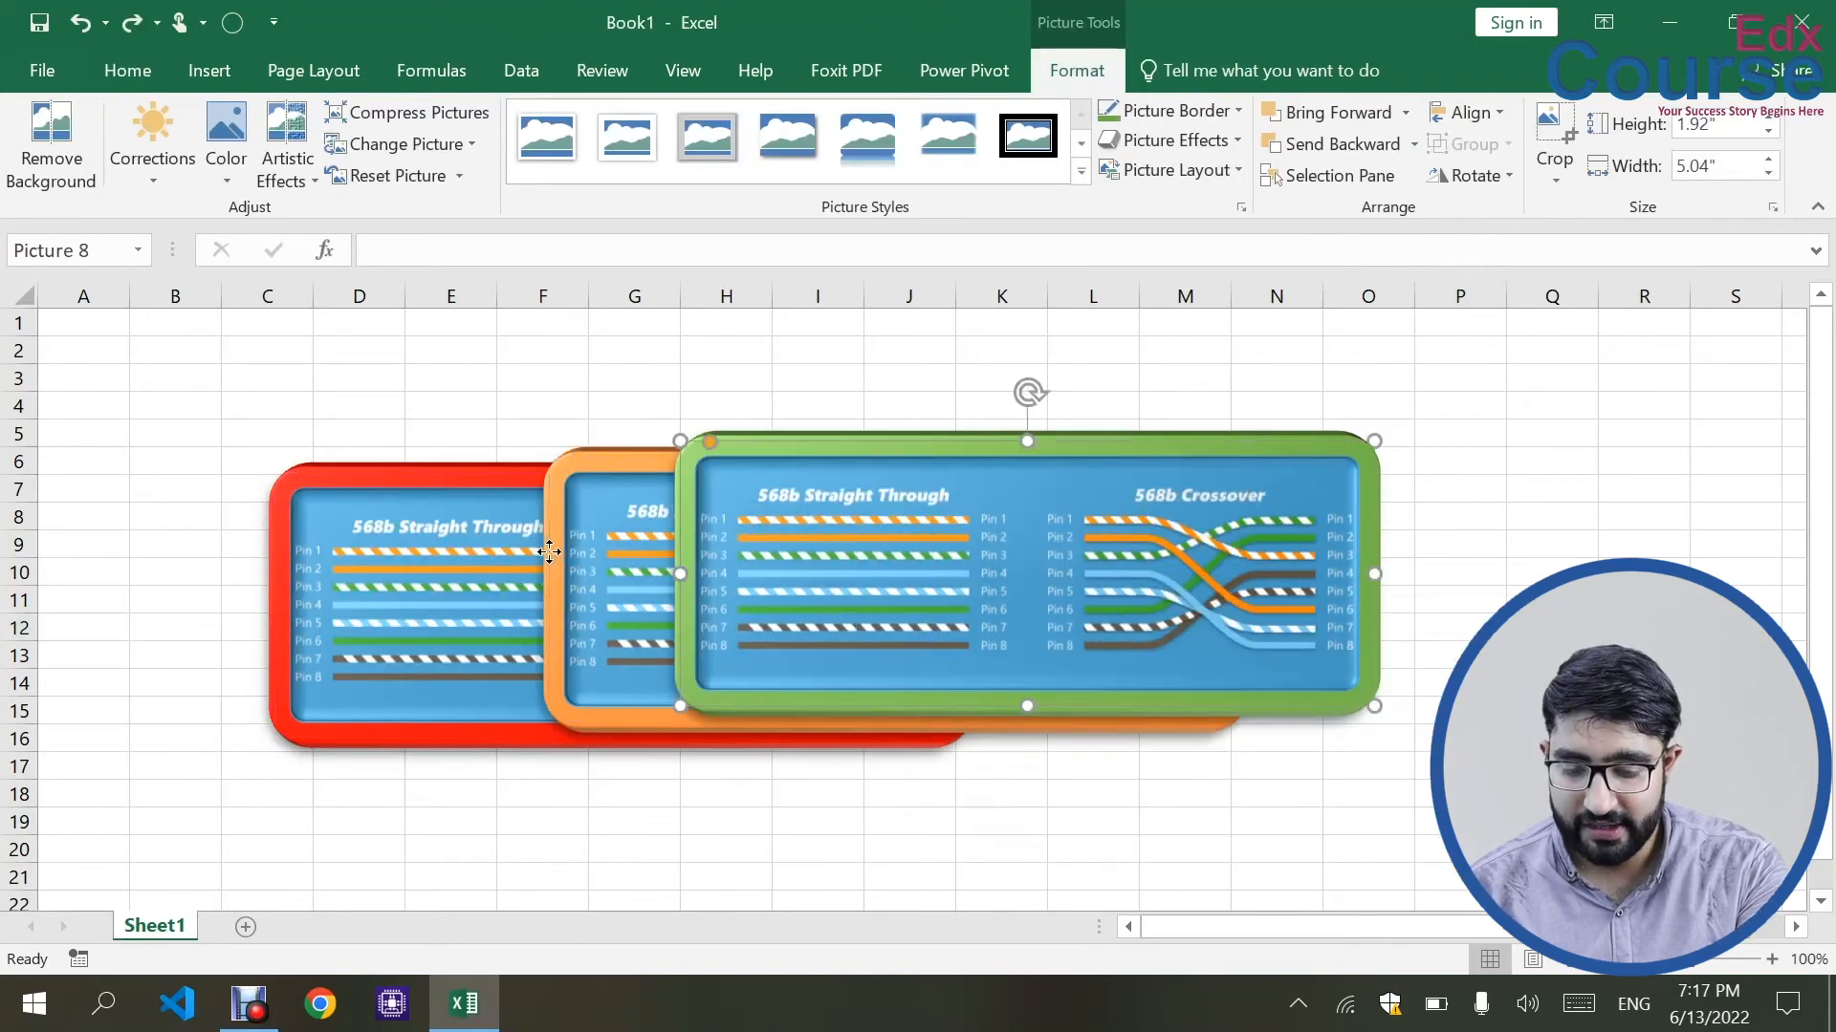
{"action": "left_click", "coordinate": [1323, 819]}
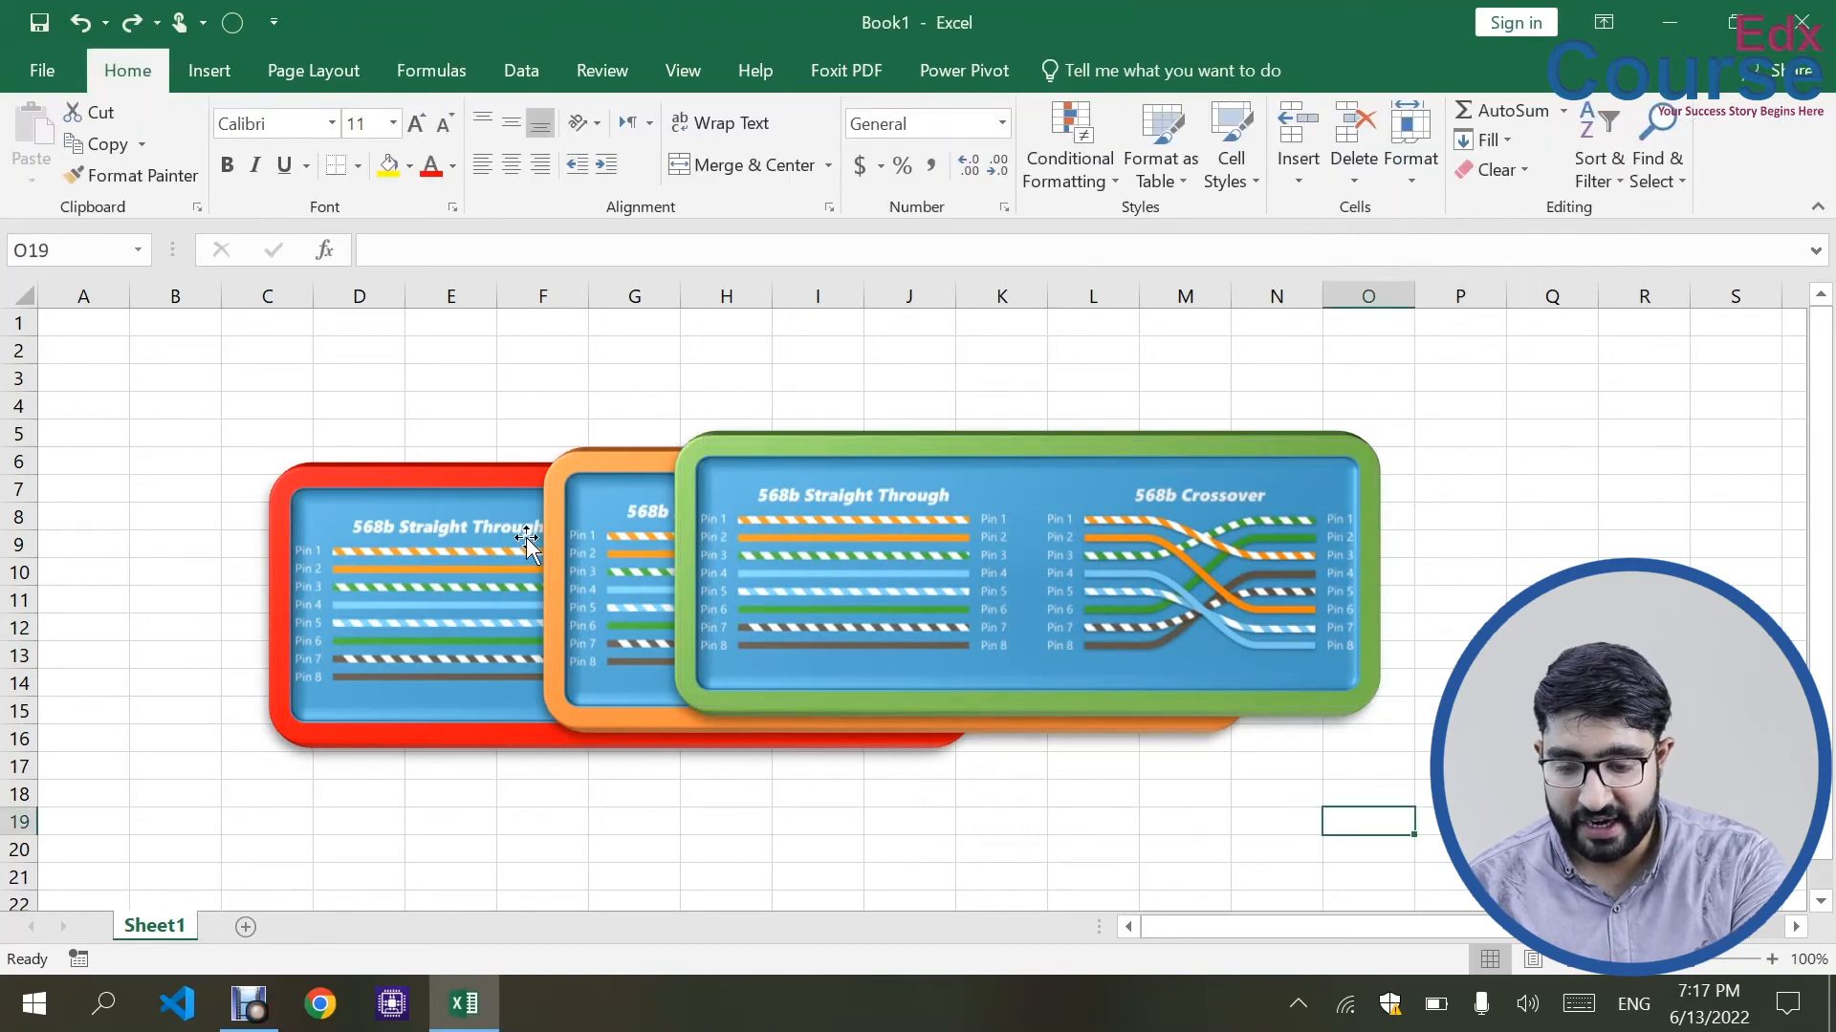
- Try Bring to Front and Bring Forward on the red-bordered picture, undoing each one
{"action": "left_click", "coordinate": [455, 555]}
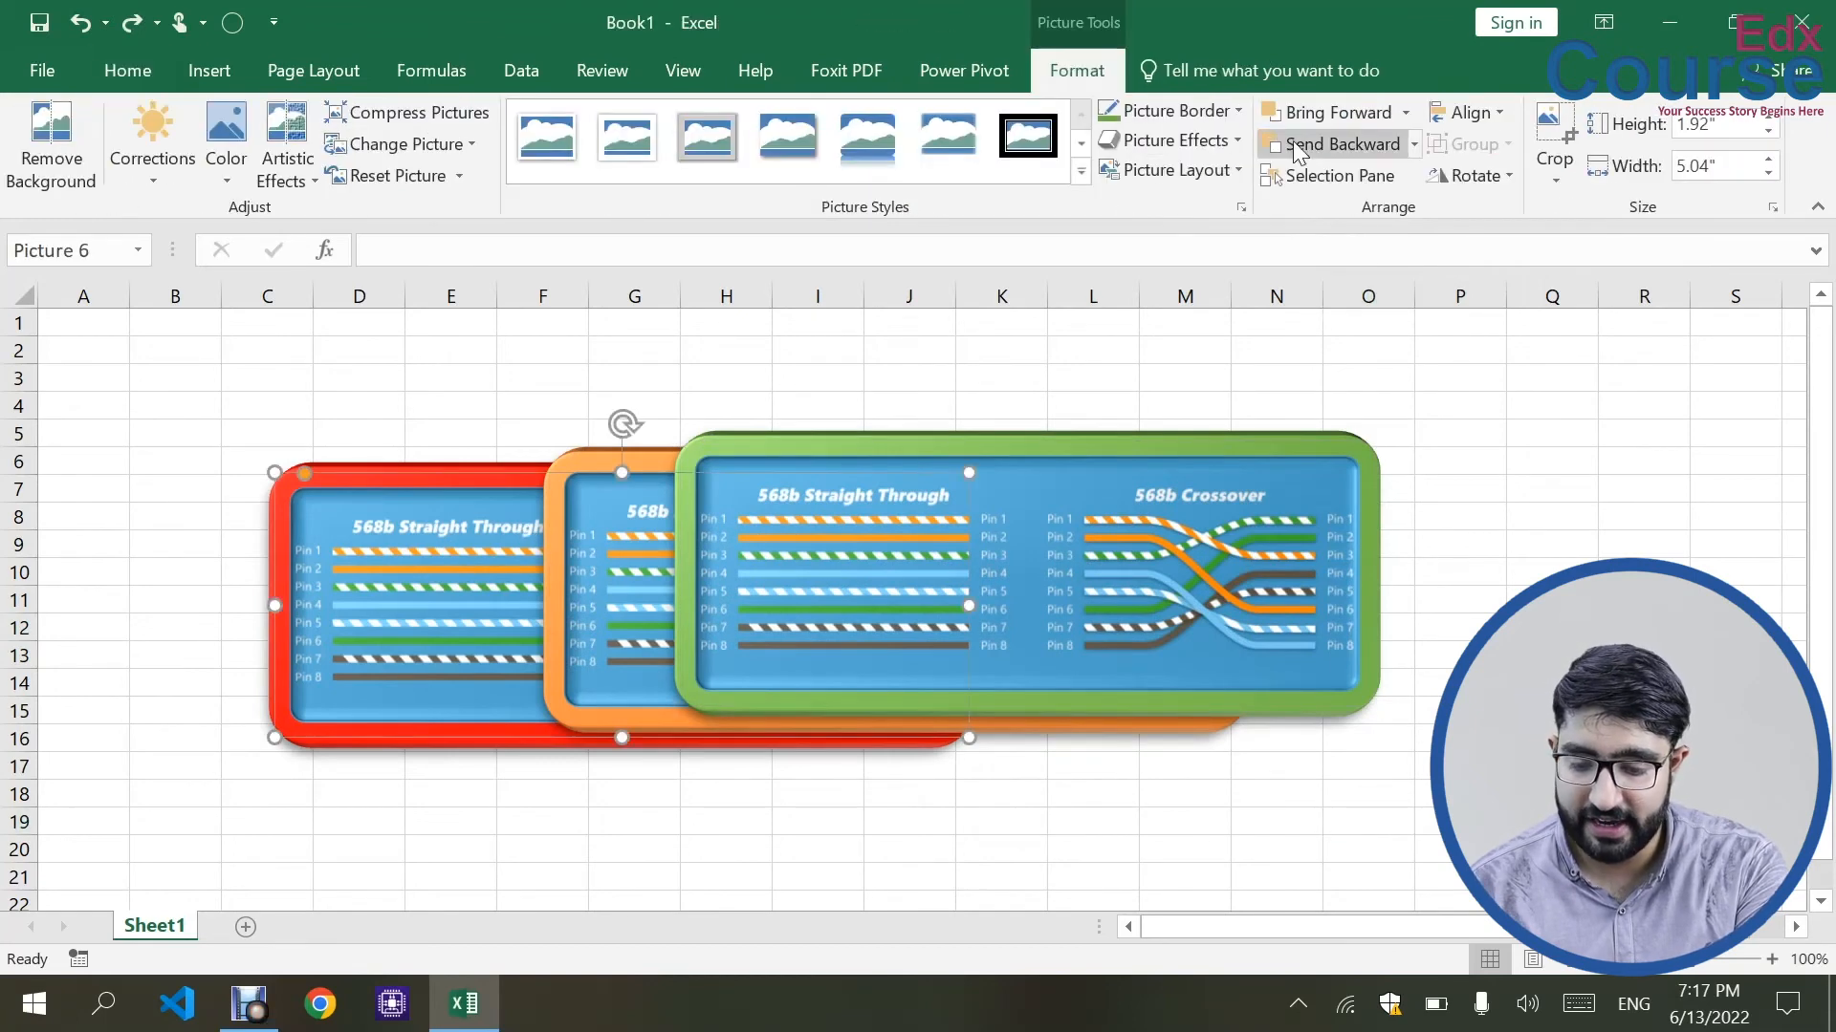
{"action": "left_click", "coordinate": [1406, 112]}
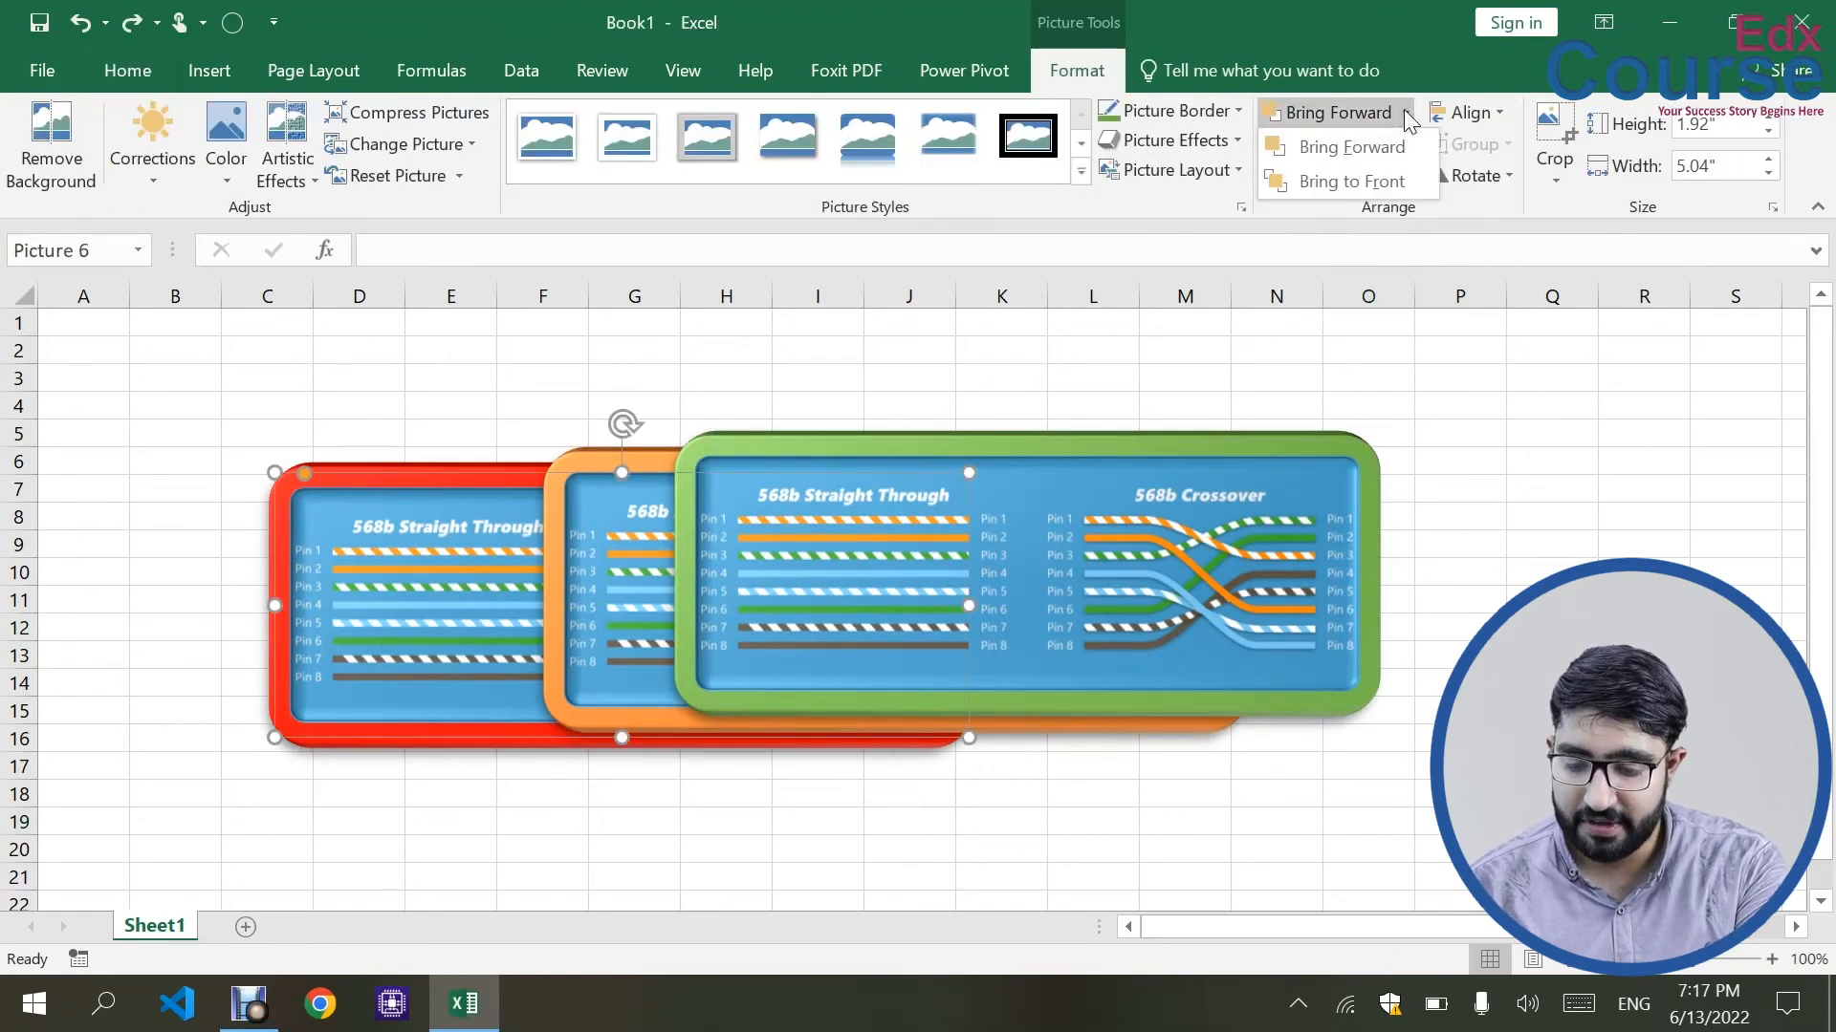
{"action": "left_click", "coordinate": [1384, 183]}
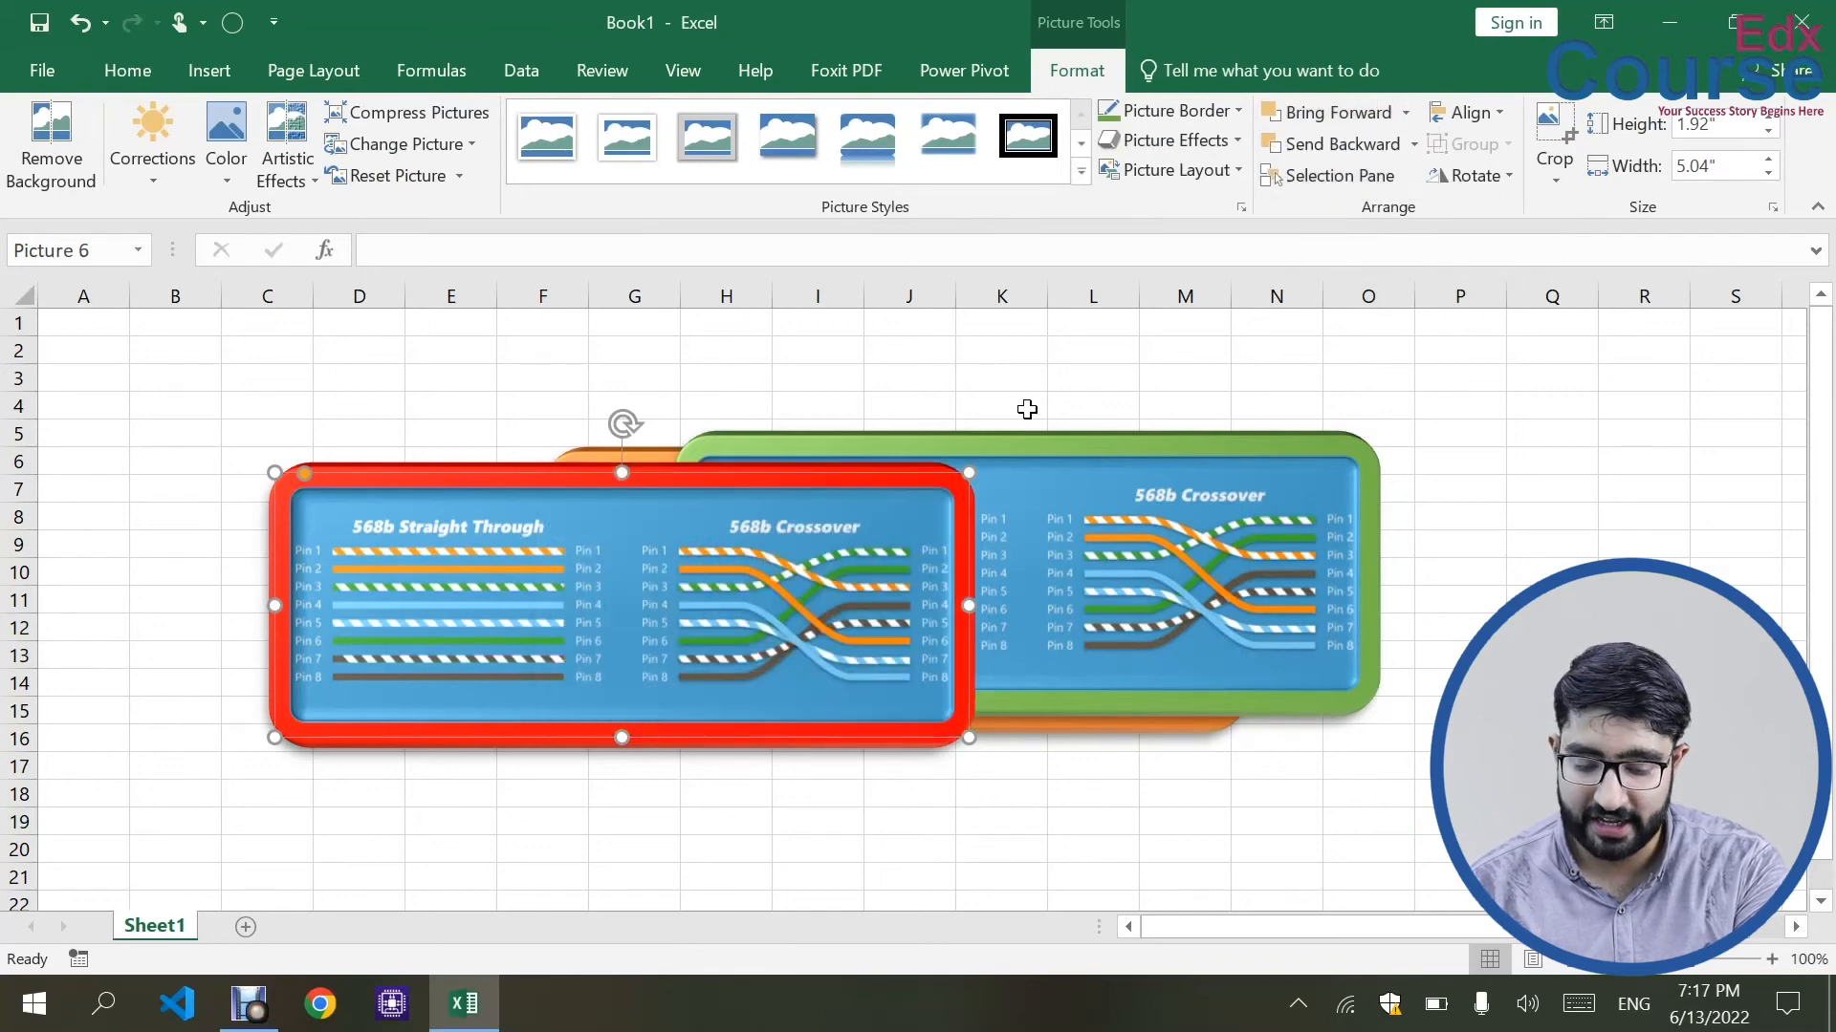
{"action": "key", "text": "ctrl+z"}
{"action": "left_click", "coordinate": [1338, 112]}
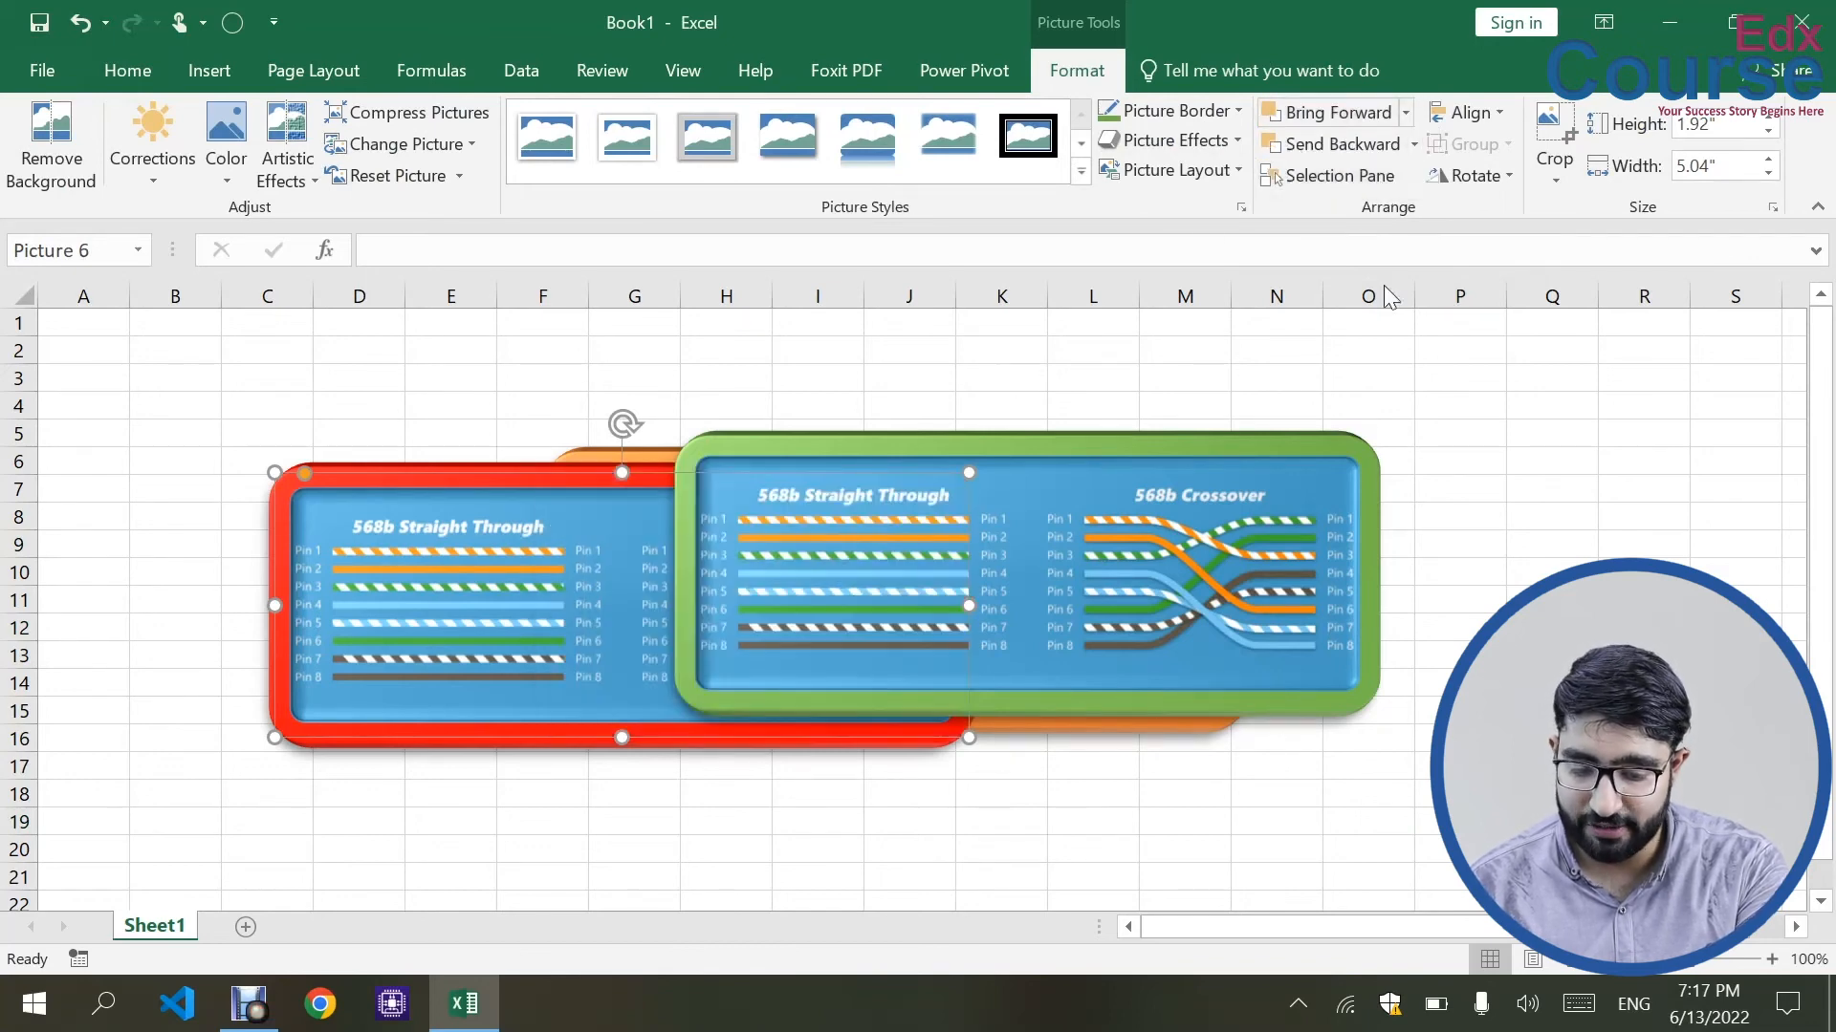
{"action": "key", "text": "ctrl+z"}
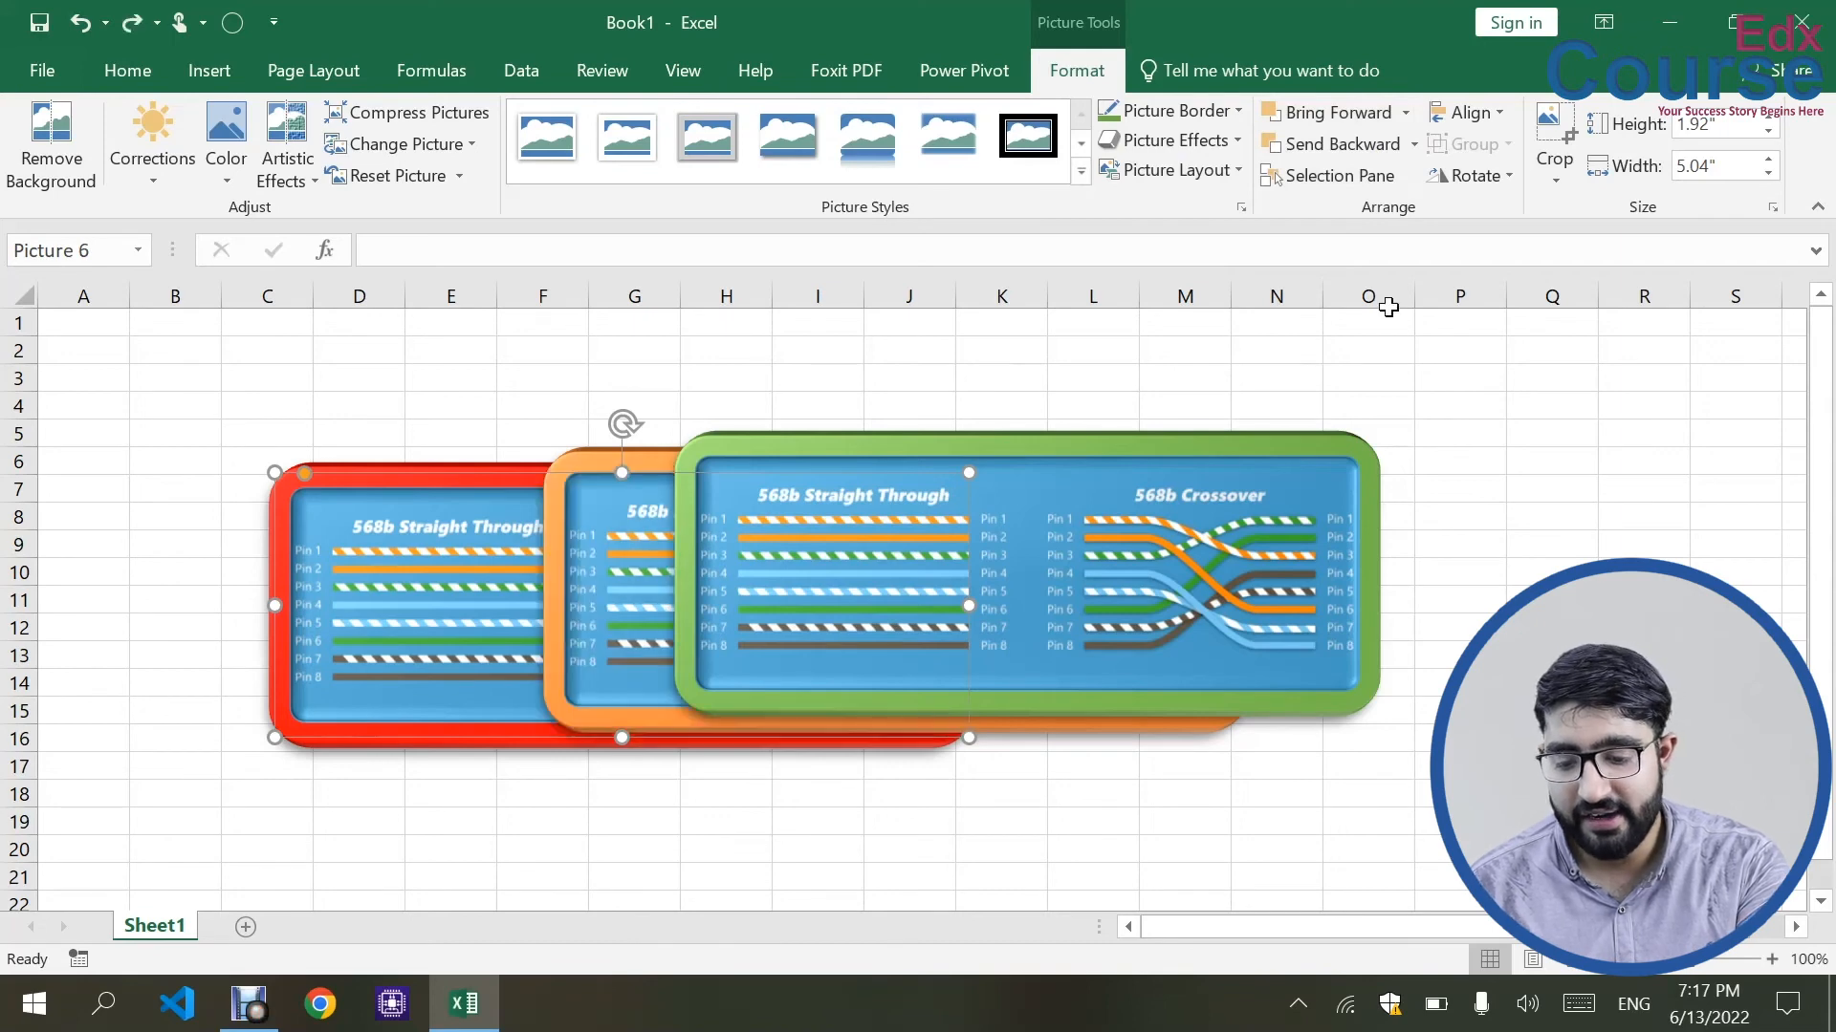
- Show the Selection pane, and use it to hide and show the green-bordered picture twice
{"action": "left_click", "coordinate": [1342, 176]}
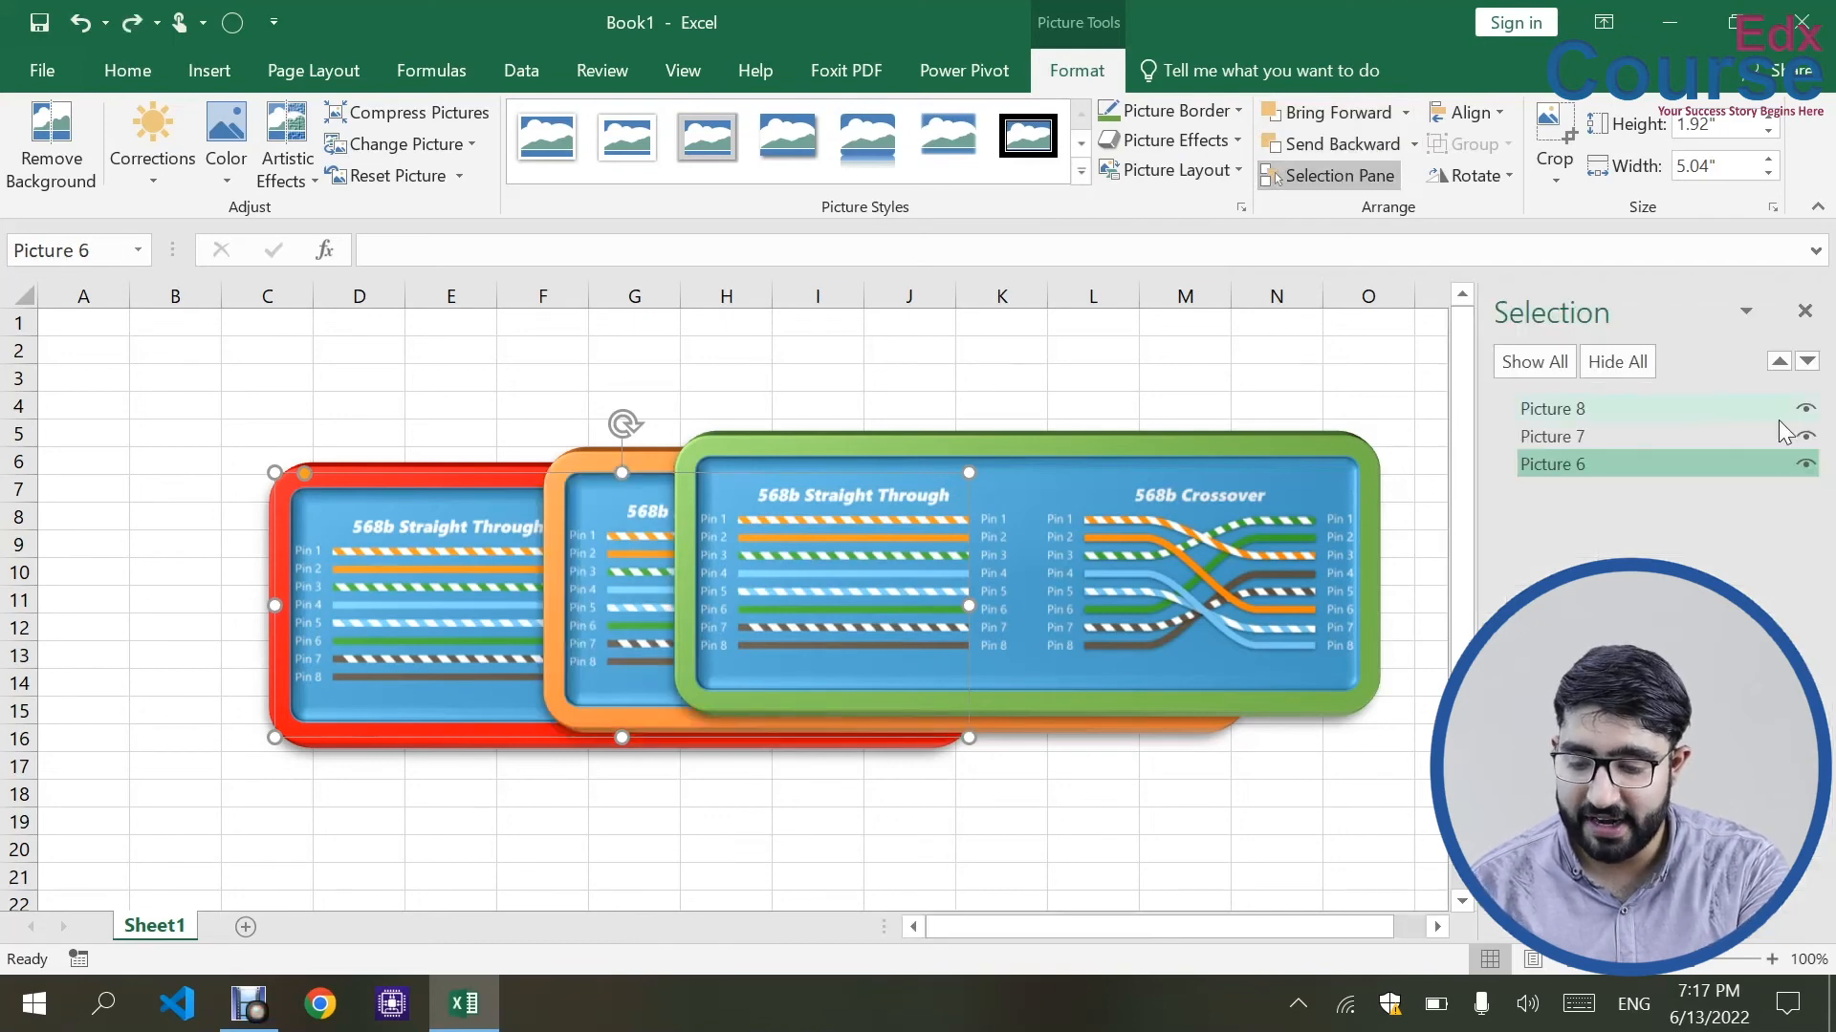
{"action": "left_click", "coordinate": [1807, 411]}
{"action": "left_click", "coordinate": [1807, 411]}
{"action": "left_click", "coordinate": [1806, 411]}
{"action": "left_click", "coordinate": [1806, 411]}
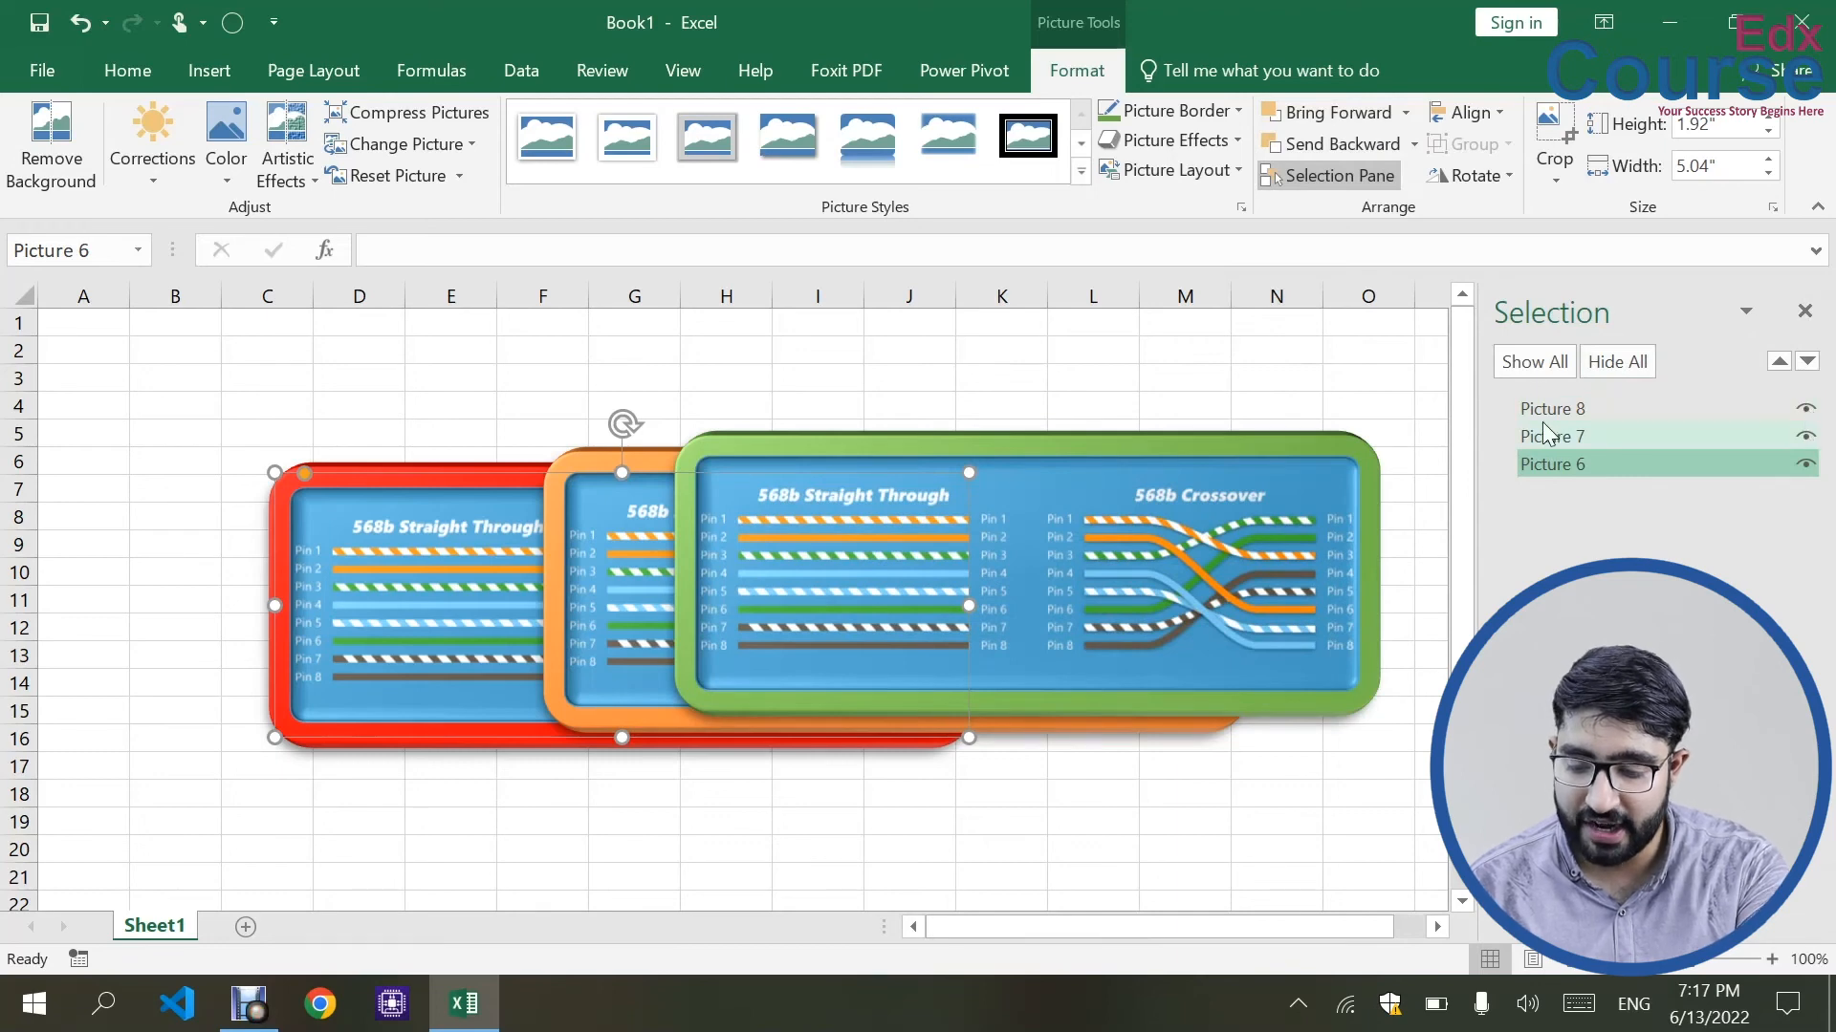
- Rename the green-bordered picture as GREEN in the Selection pane
{"action": "left_click", "coordinate": [1571, 411]}
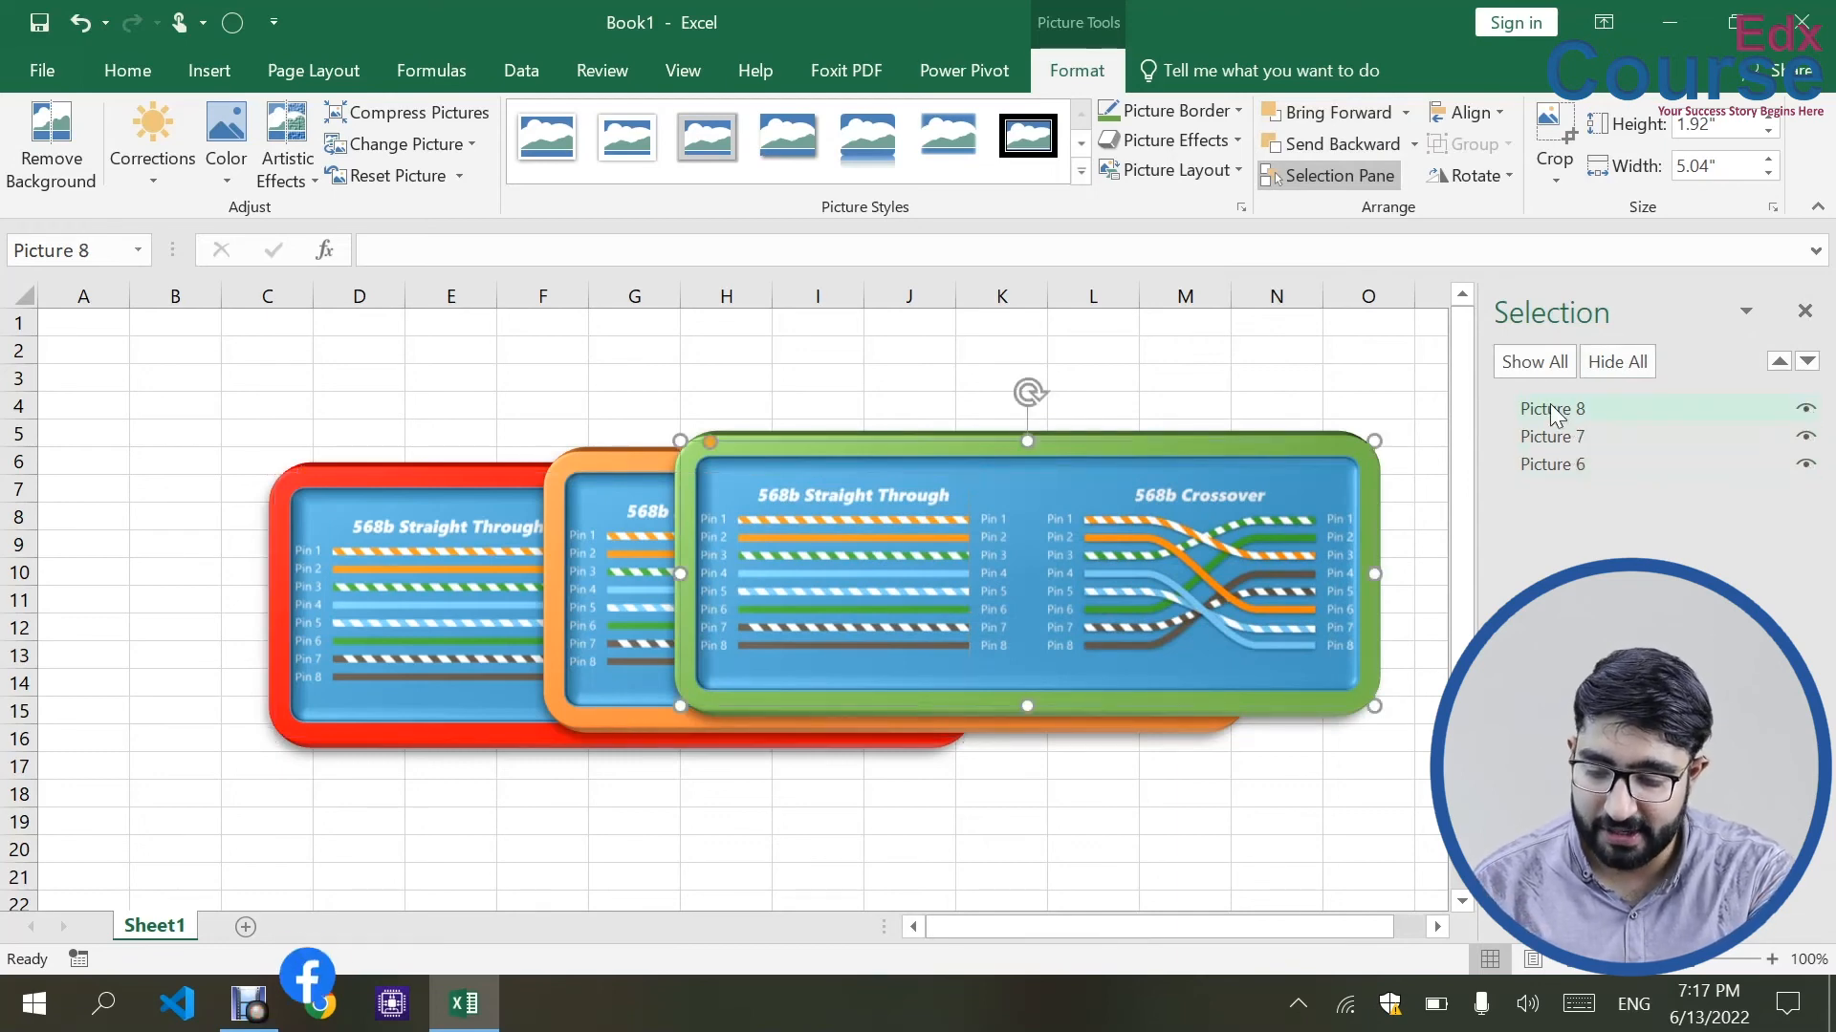
{"action": "left_click", "coordinate": [1572, 411]}
{"action": "key", "text": "ctrl+a"}
{"action": "key", "text": "BackSpace"}
{"action": "key", "text": "Return"}
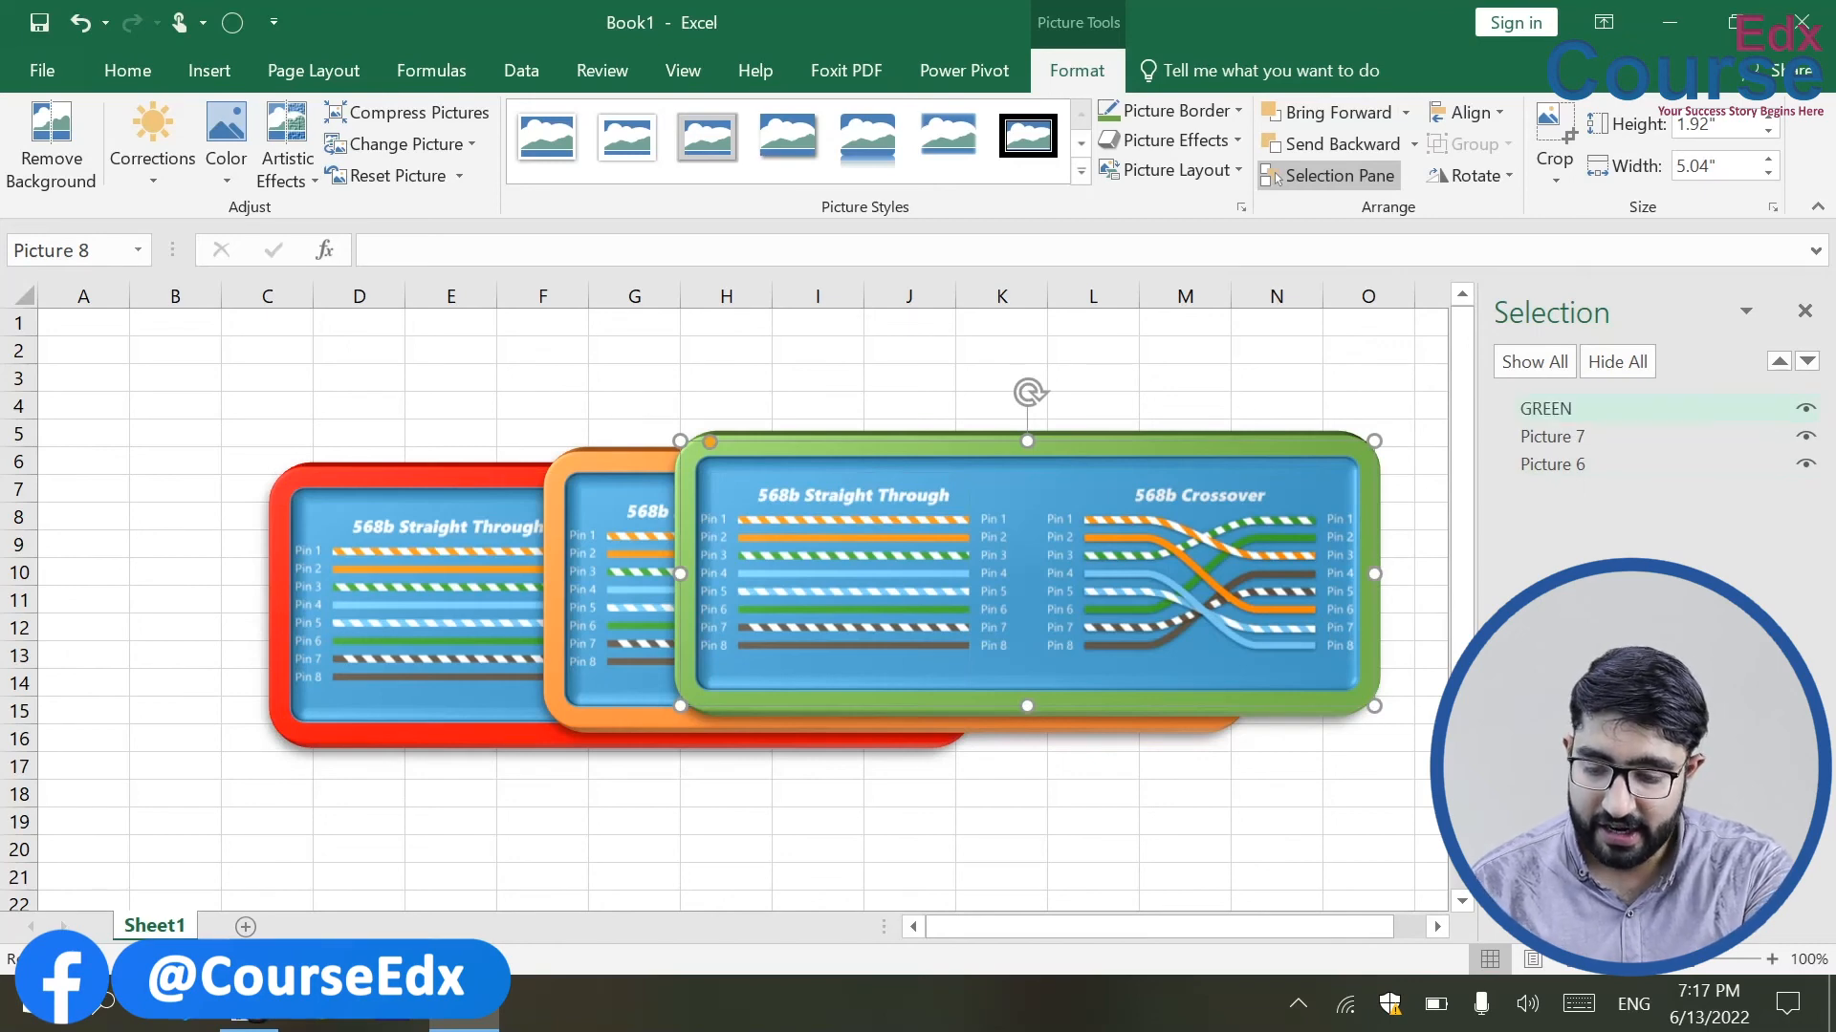
- Hide and show the GREEN picture, and do the same with all pictures at once from the Selection pane
{"action": "left_click", "coordinate": [1806, 410]}
{"action": "left_click", "coordinate": [1806, 410]}
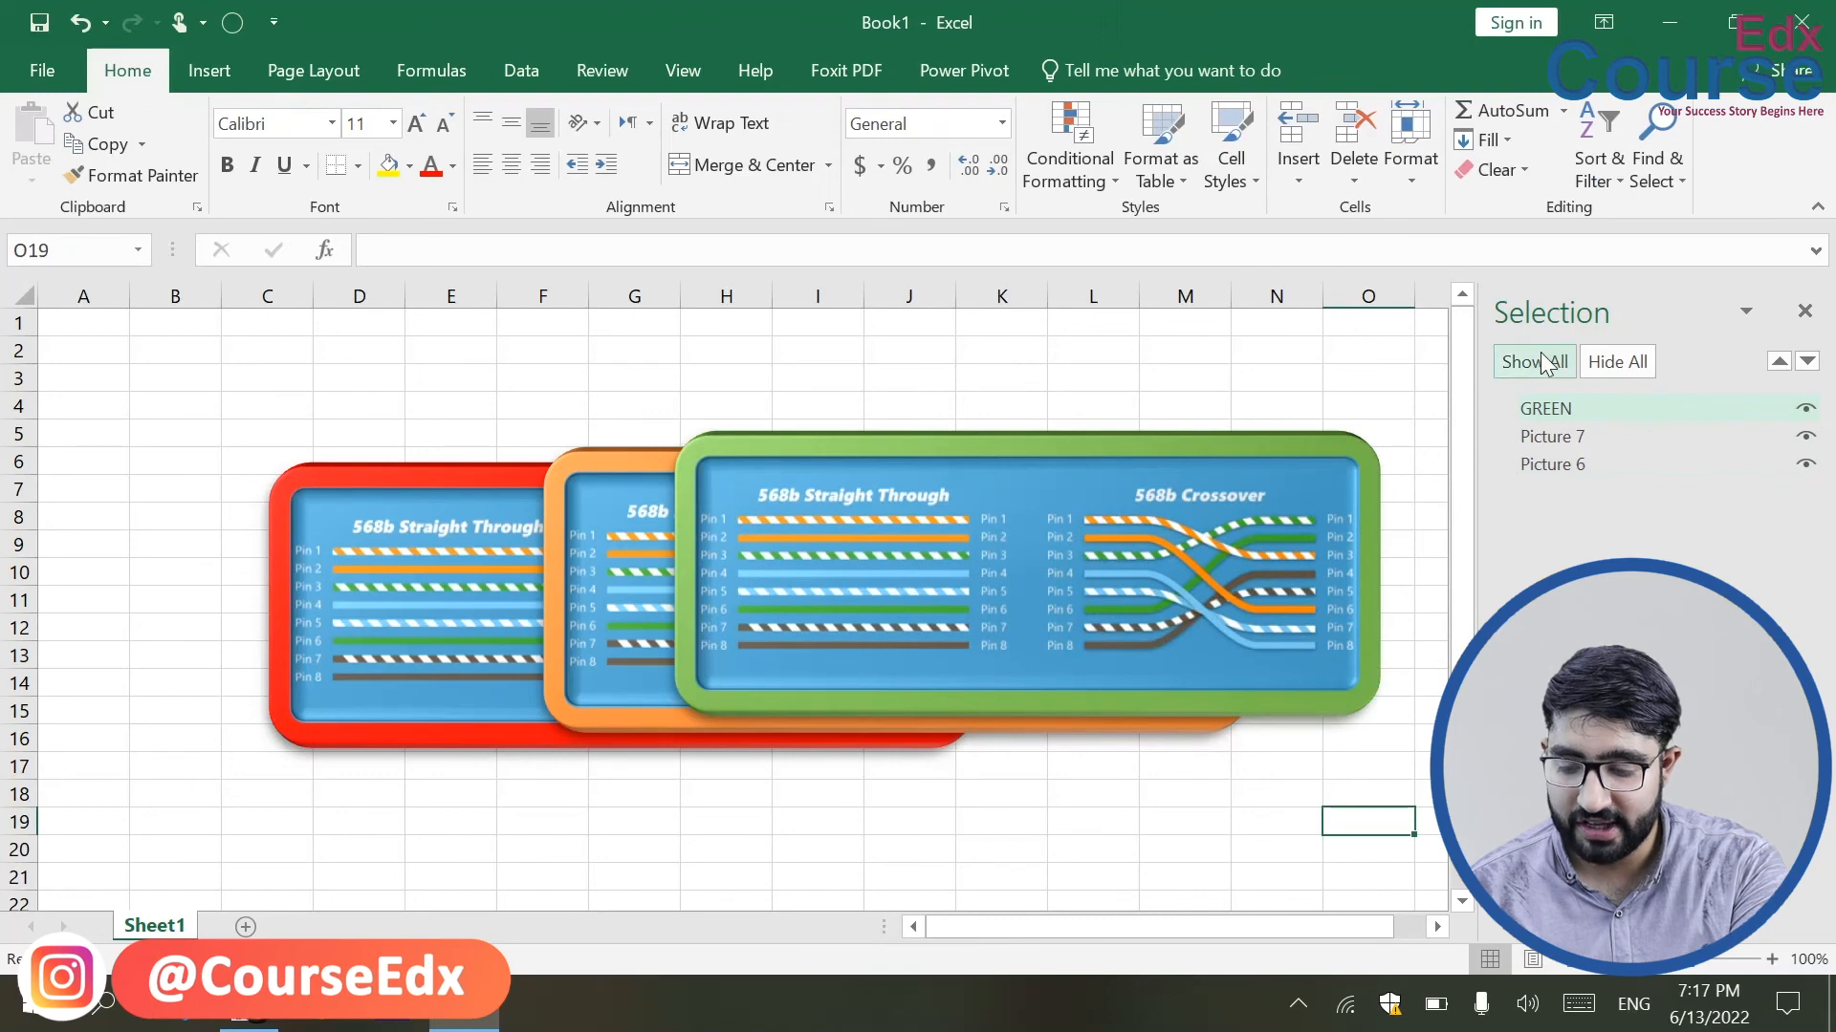
{"action": "left_click", "coordinate": [1605, 368]}
{"action": "left_click", "coordinate": [1548, 367]}
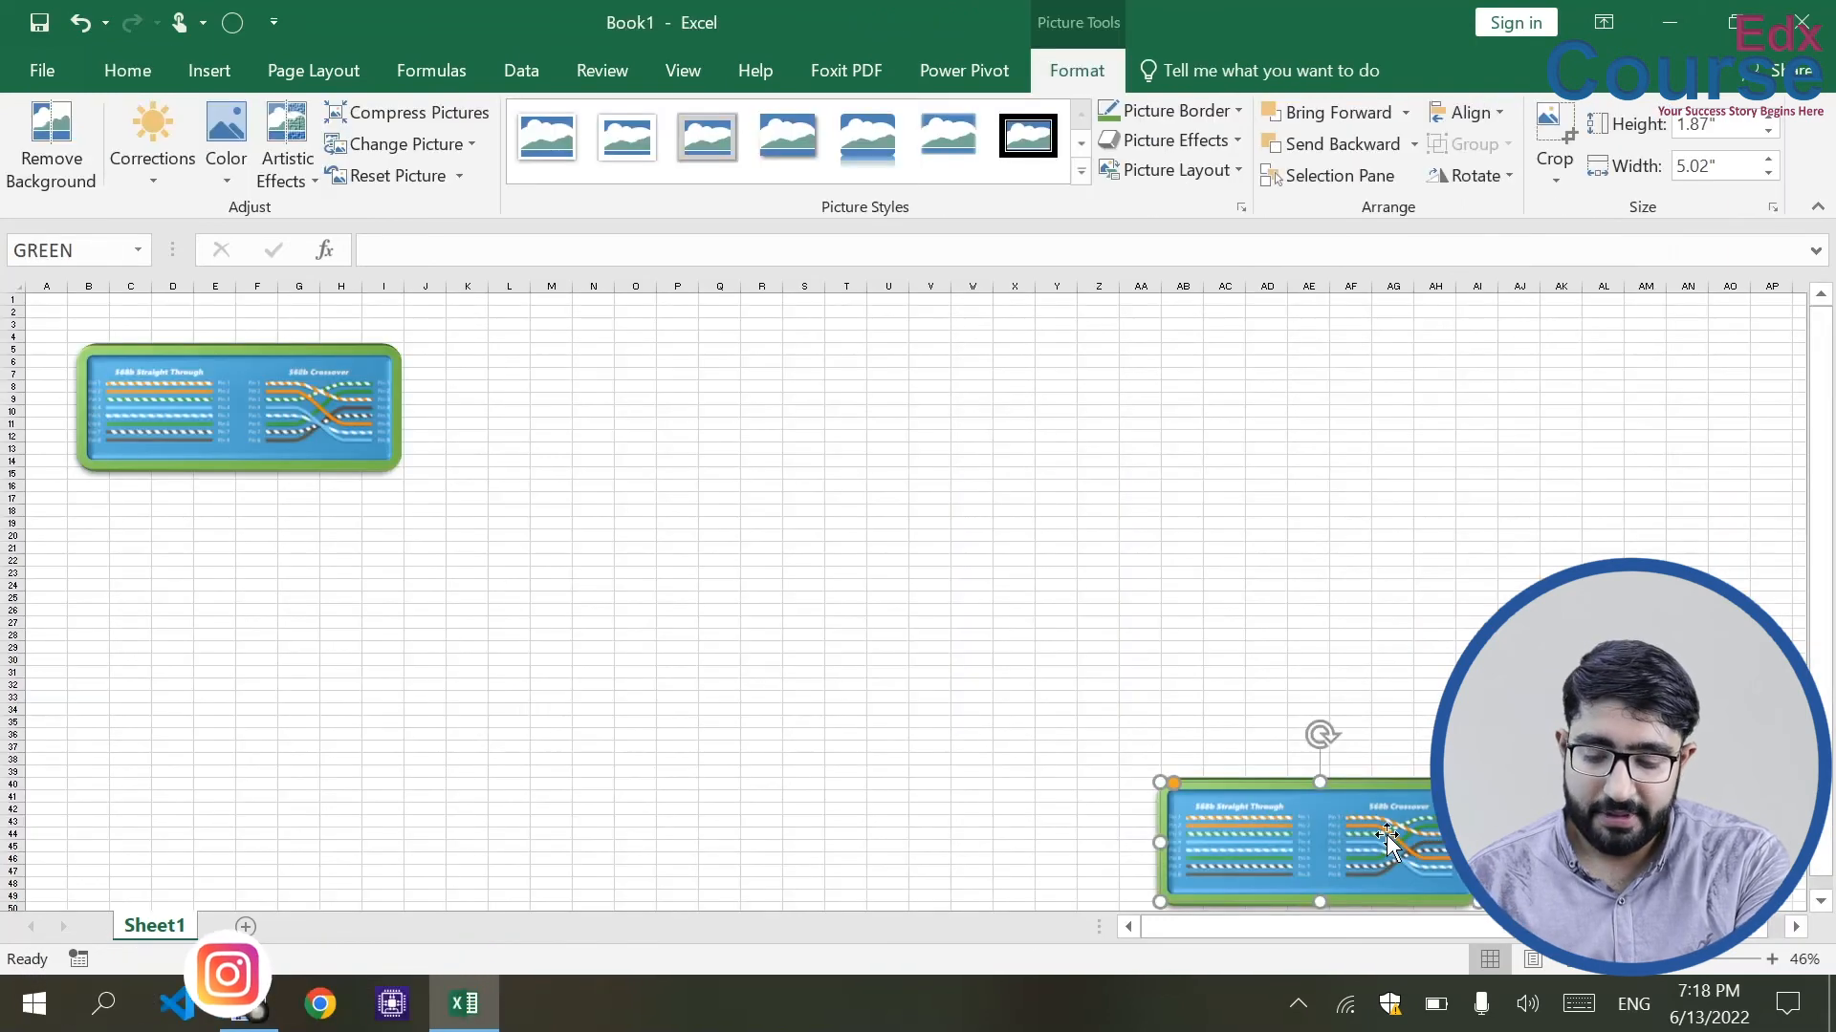
- Move the GREEN picture at AB40 up to about columns V to AC, rows 18 to 28, and group it with the other green-bordered picture
{"action": "left_click_drag", "start_coordinate": [1307, 841], "coordinate": [1085, 581]}
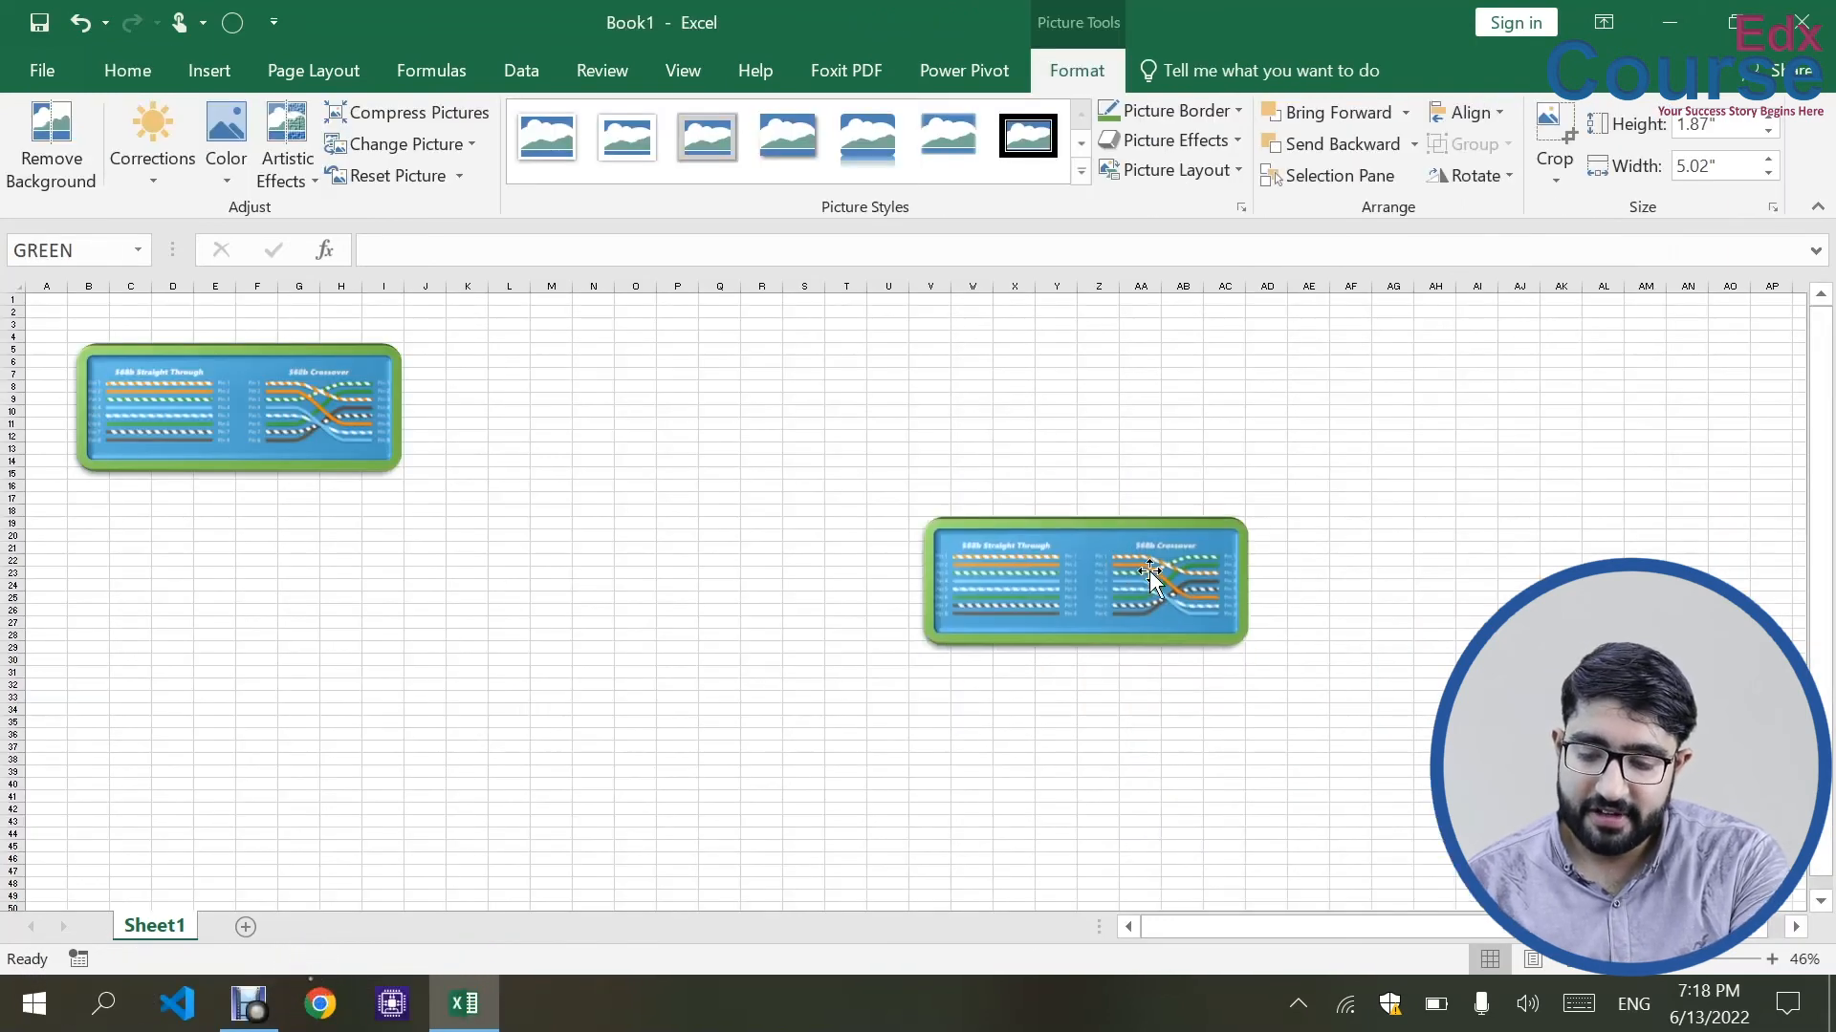
{"action": "left_click", "coordinate": [351, 450], "text": "ctrl"}
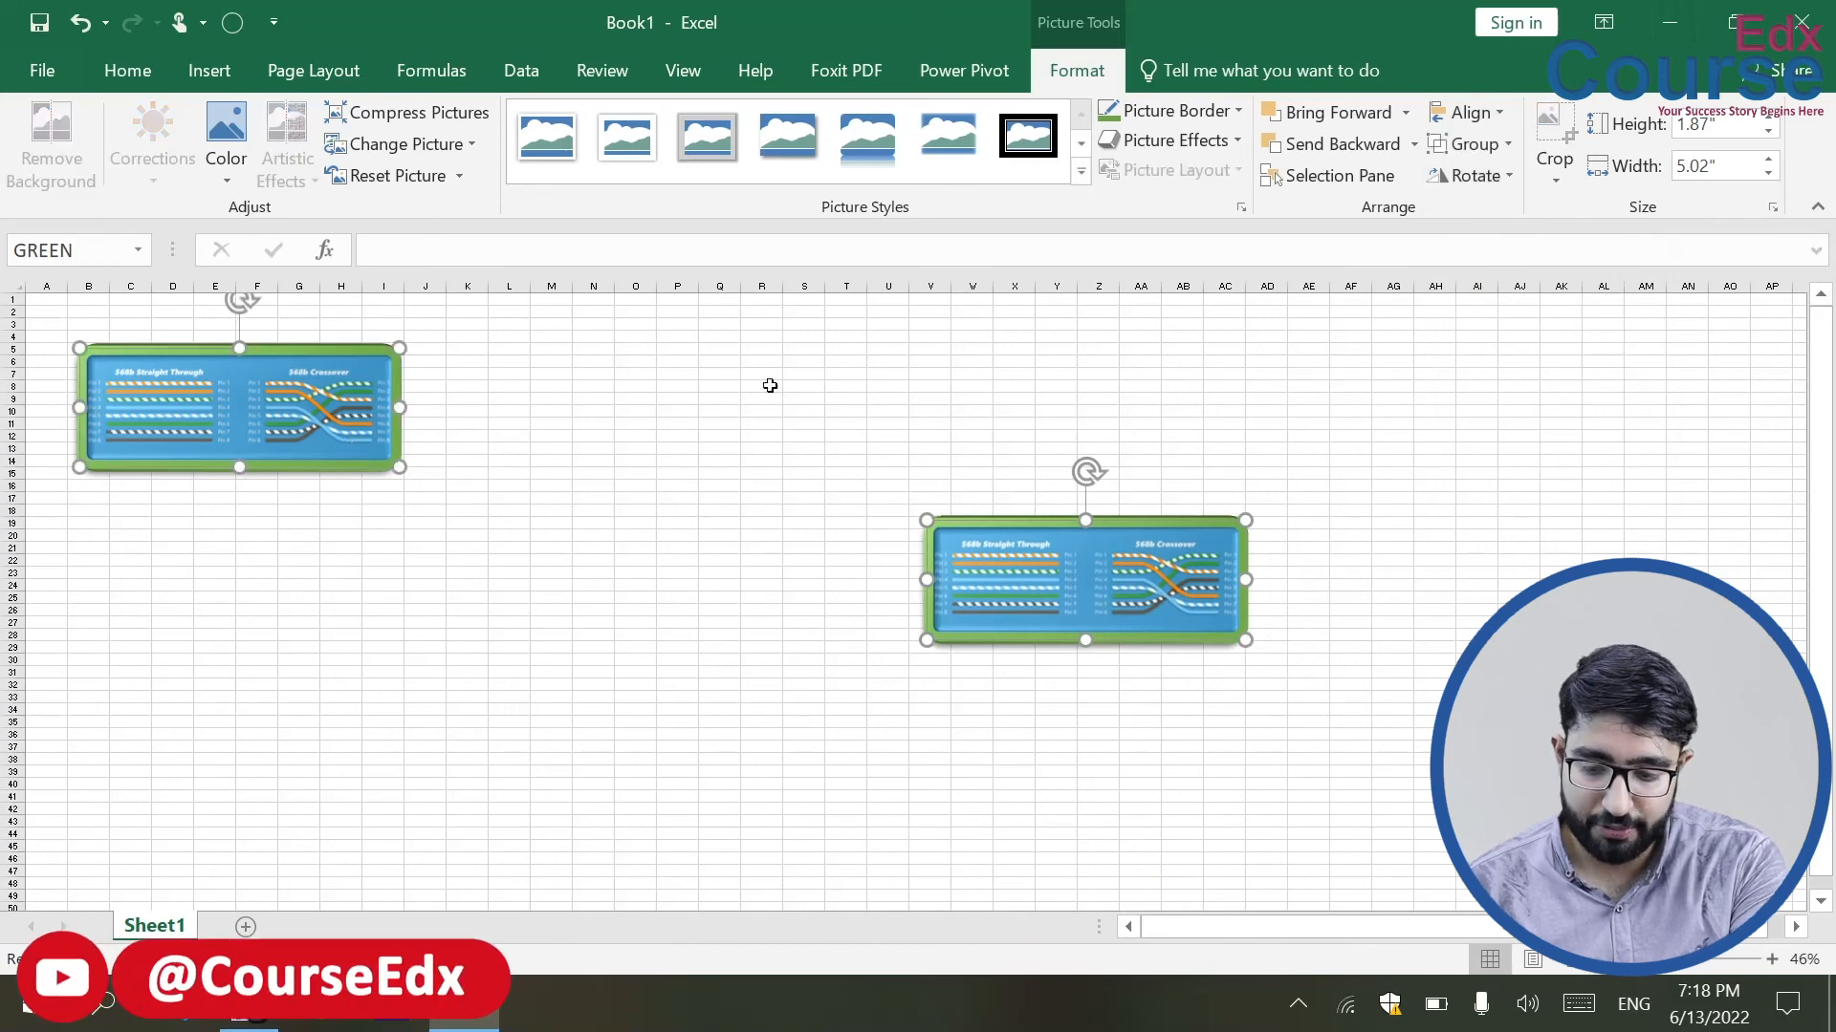
{"action": "left_click", "coordinate": [1450, 149]}
{"action": "left_click", "coordinate": [1488, 181]}
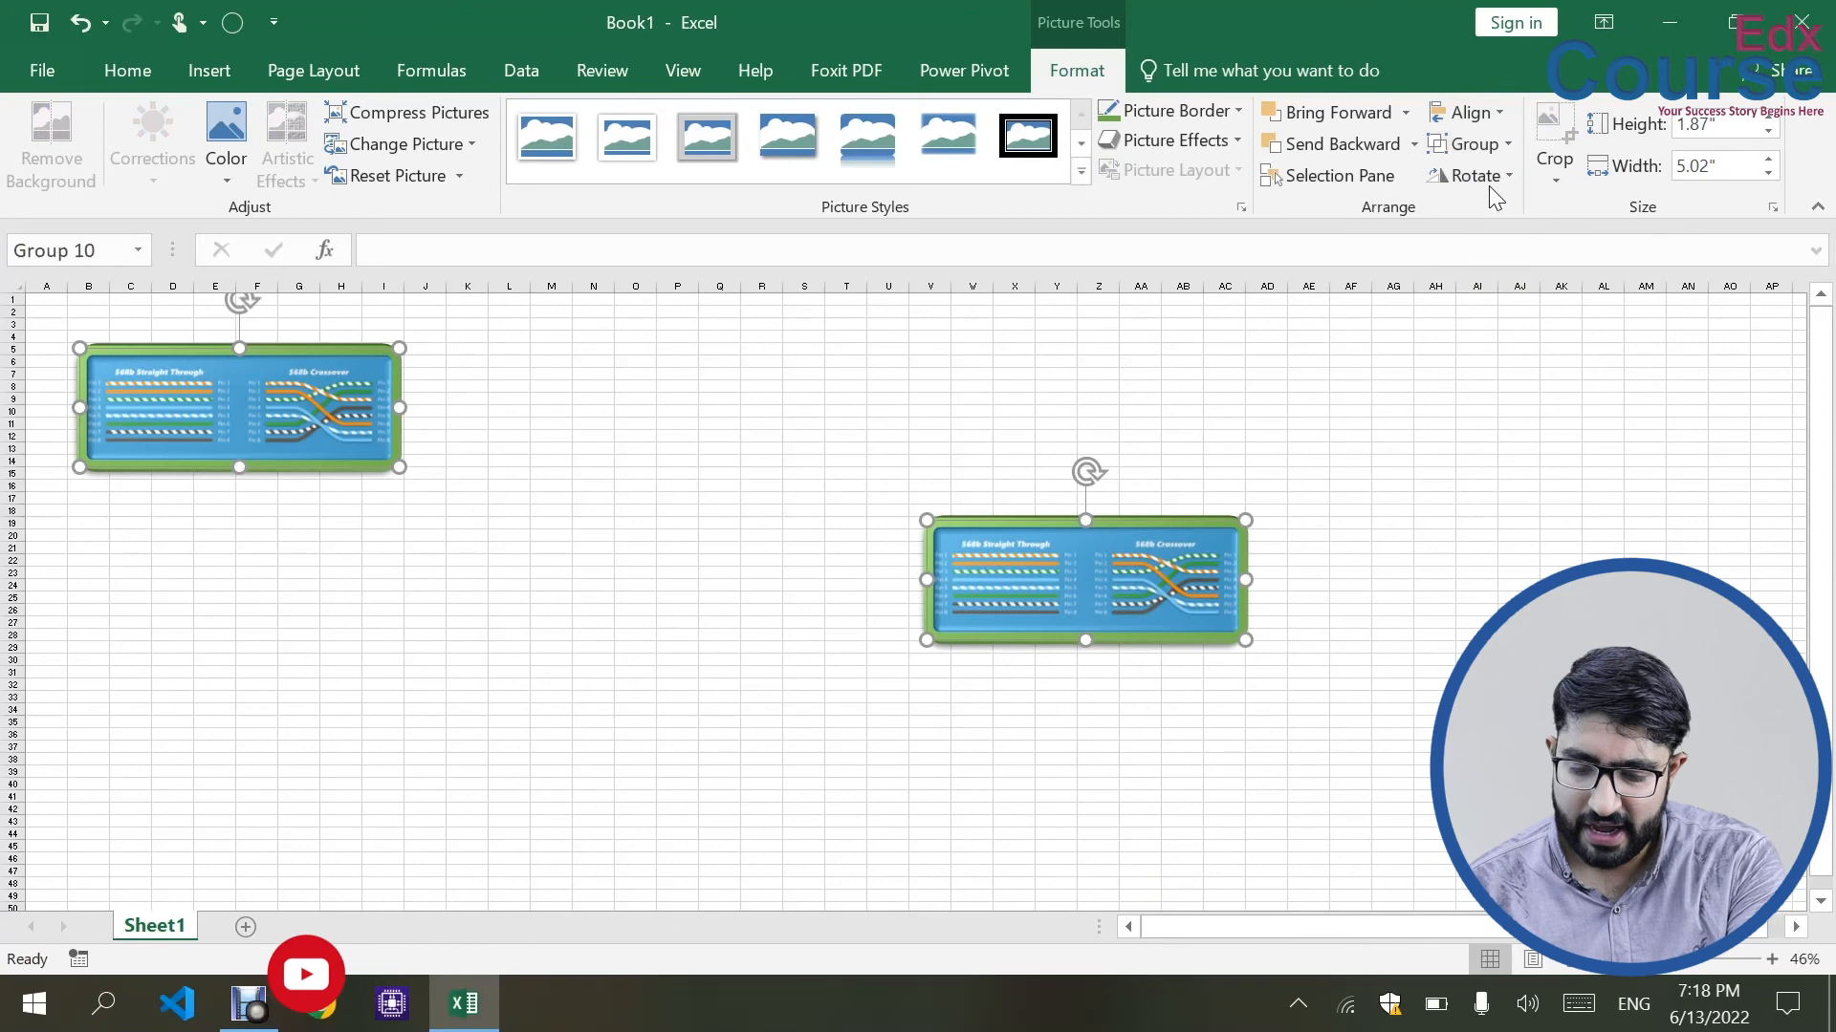
- Ungroup the two green-bordered pictures and deselect them
{"action": "left_click", "coordinate": [1461, 149]}
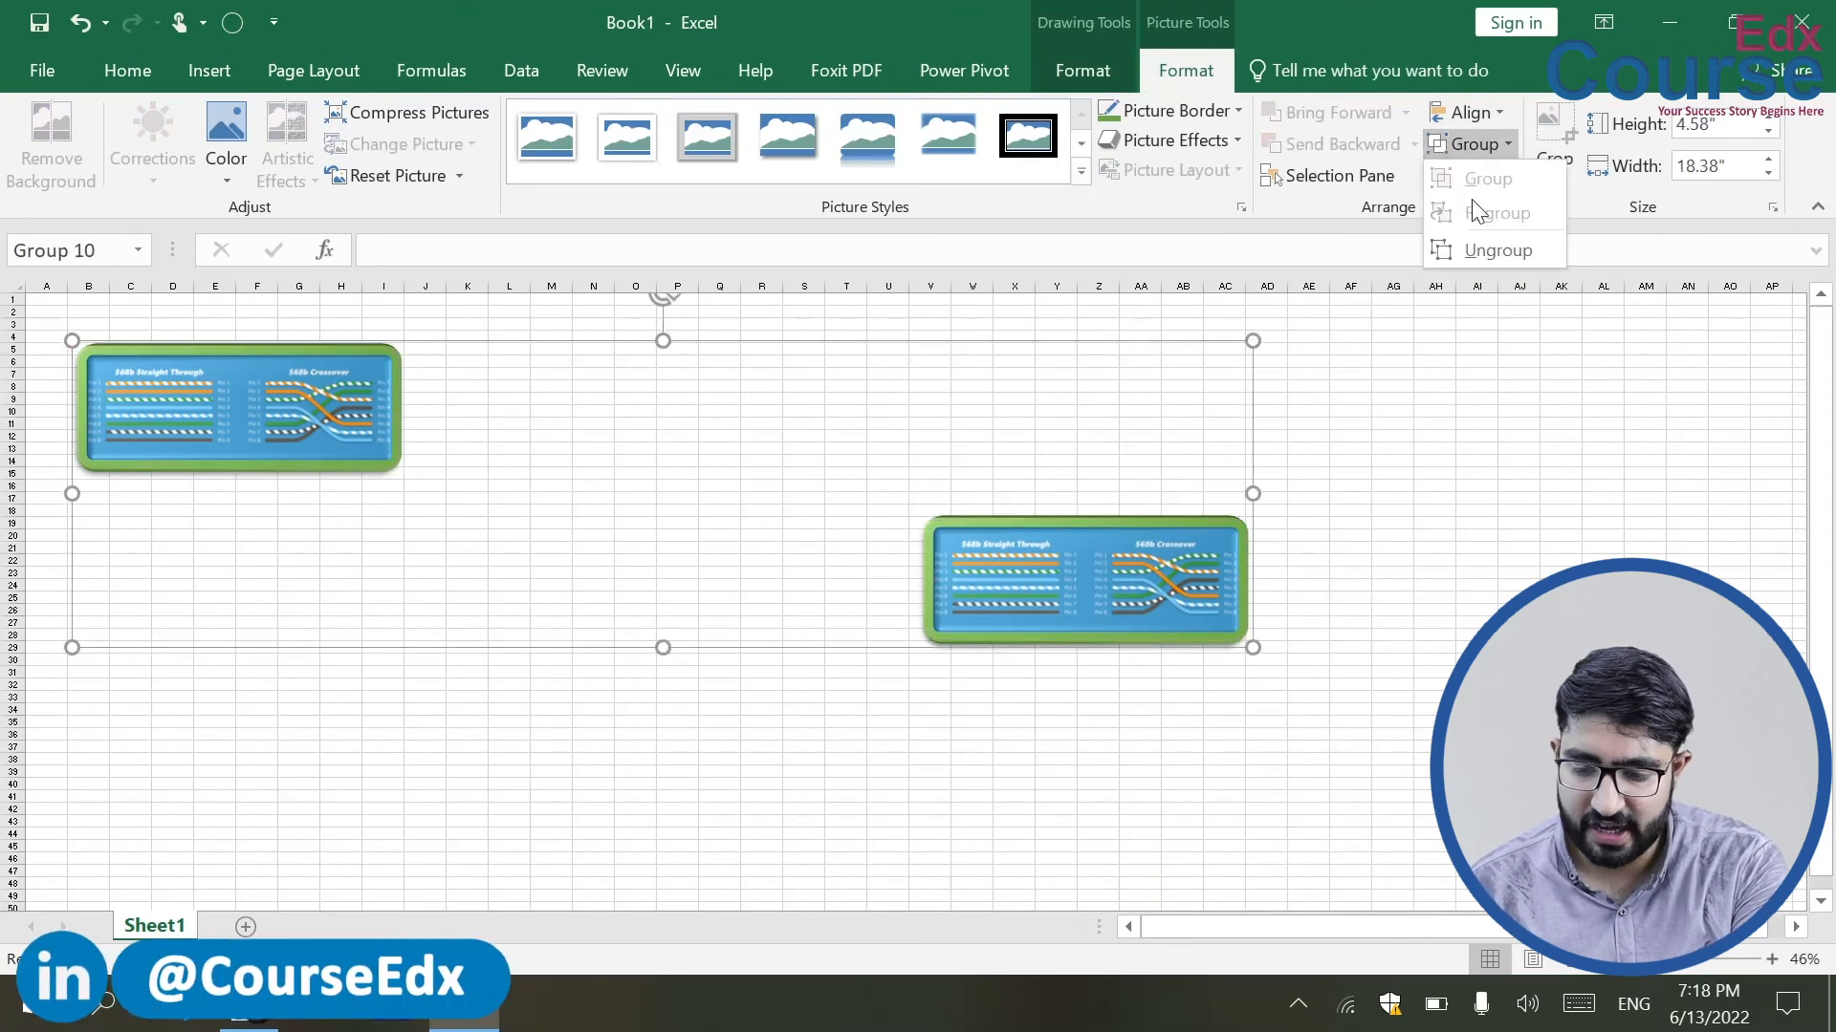
{"action": "left_click", "coordinate": [1497, 250]}
{"action": "left_click", "coordinate": [1477, 497]}
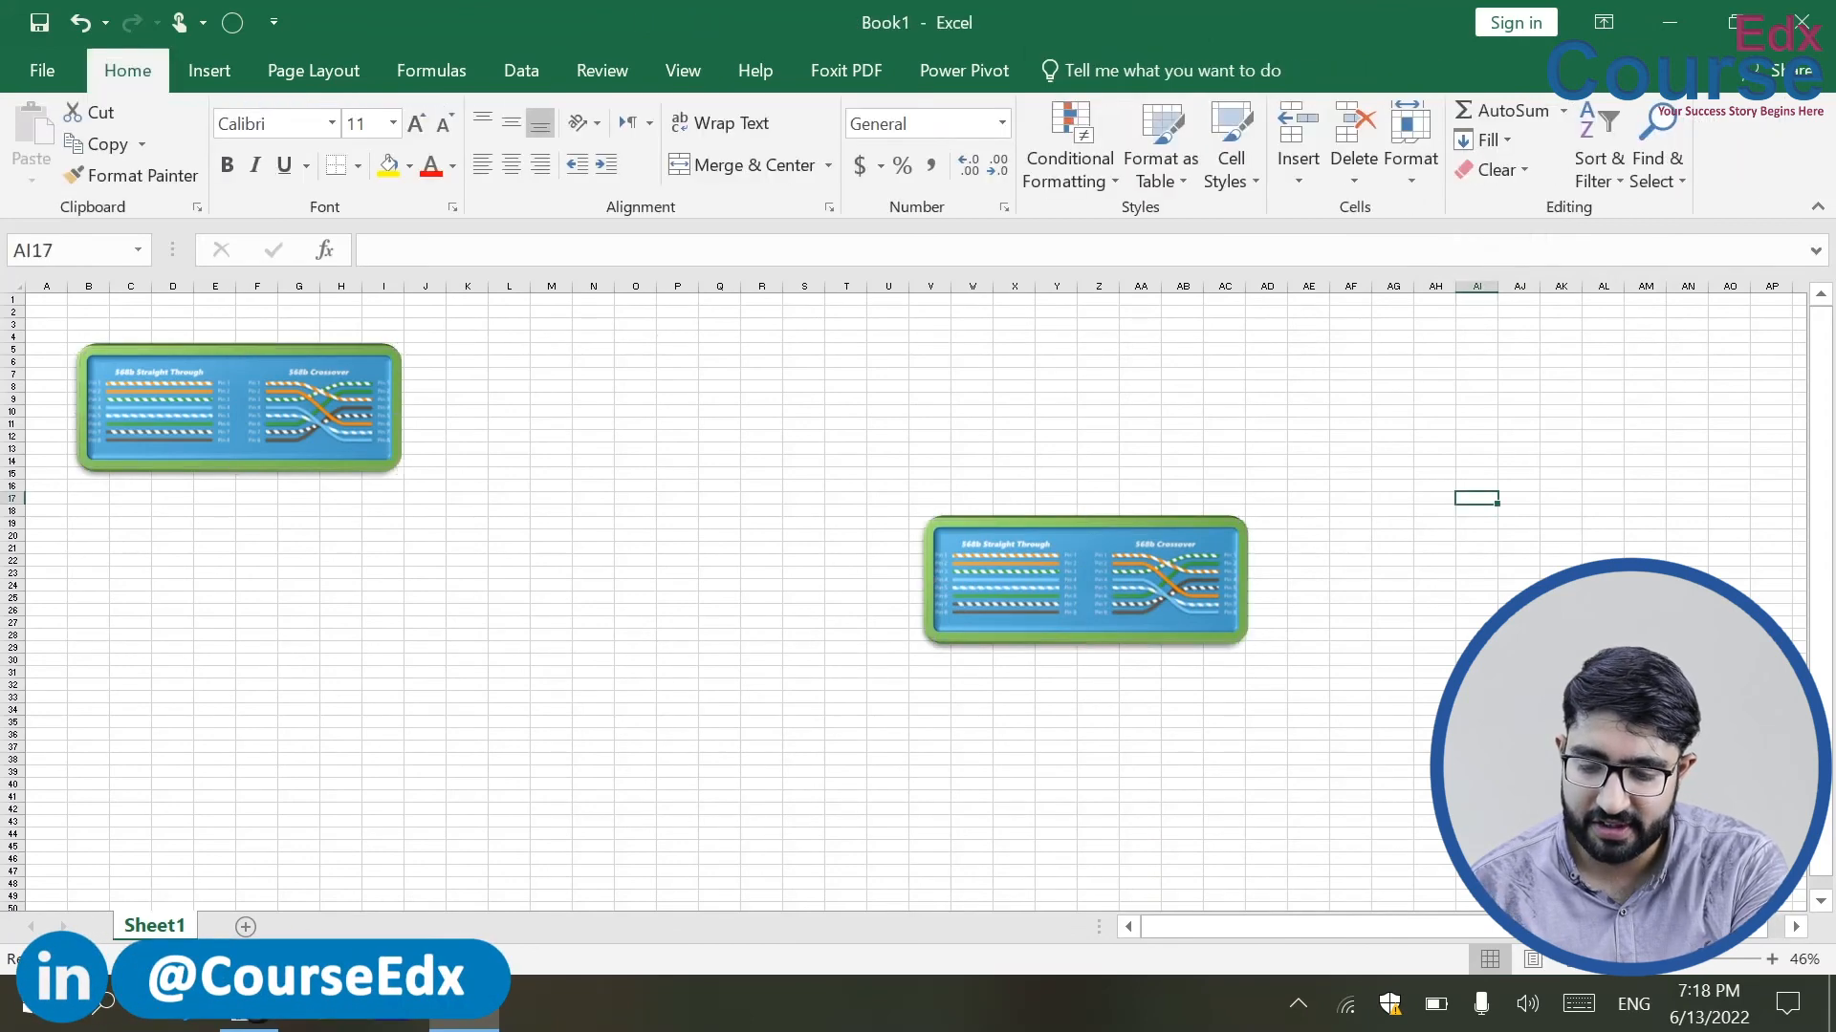
- Rotate the green-bordered picture in columns V to AC to 45° through More Rotation Options
{"action": "left_click", "coordinate": [1117, 620]}
{"action": "left_click", "coordinate": [1468, 175]}
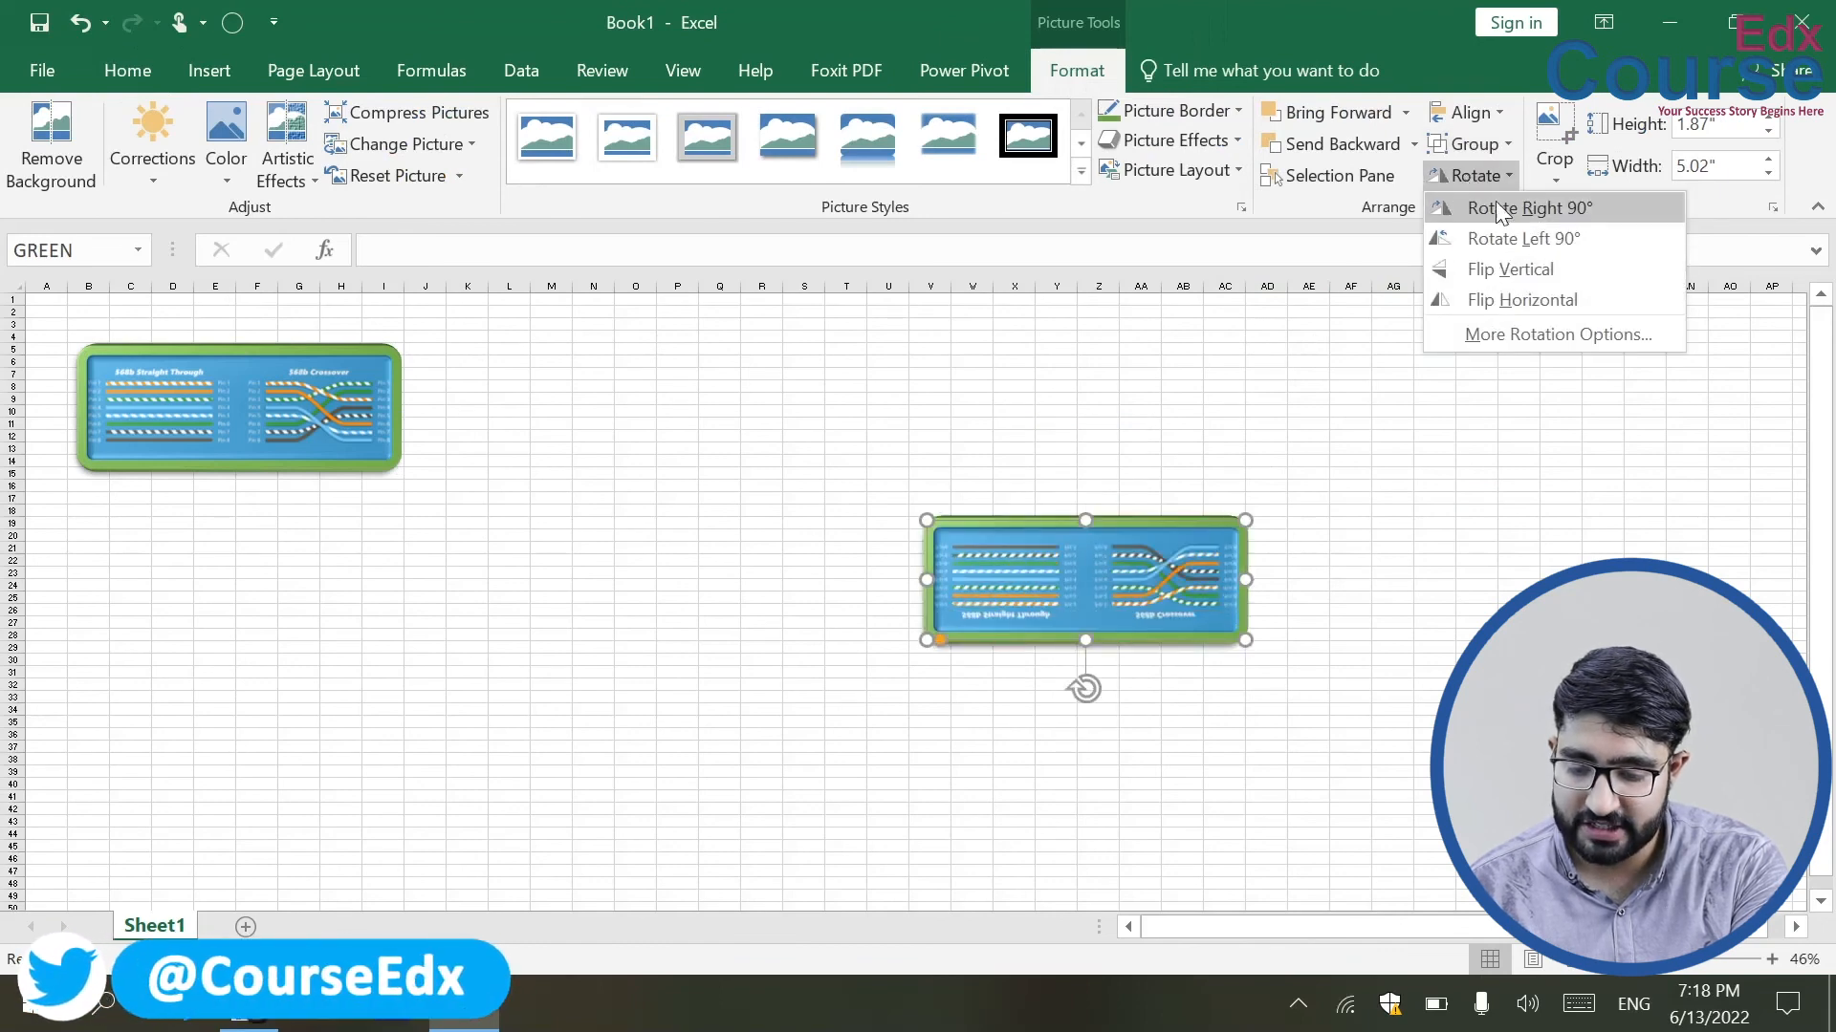
{"action": "left_click", "coordinate": [1501, 335]}
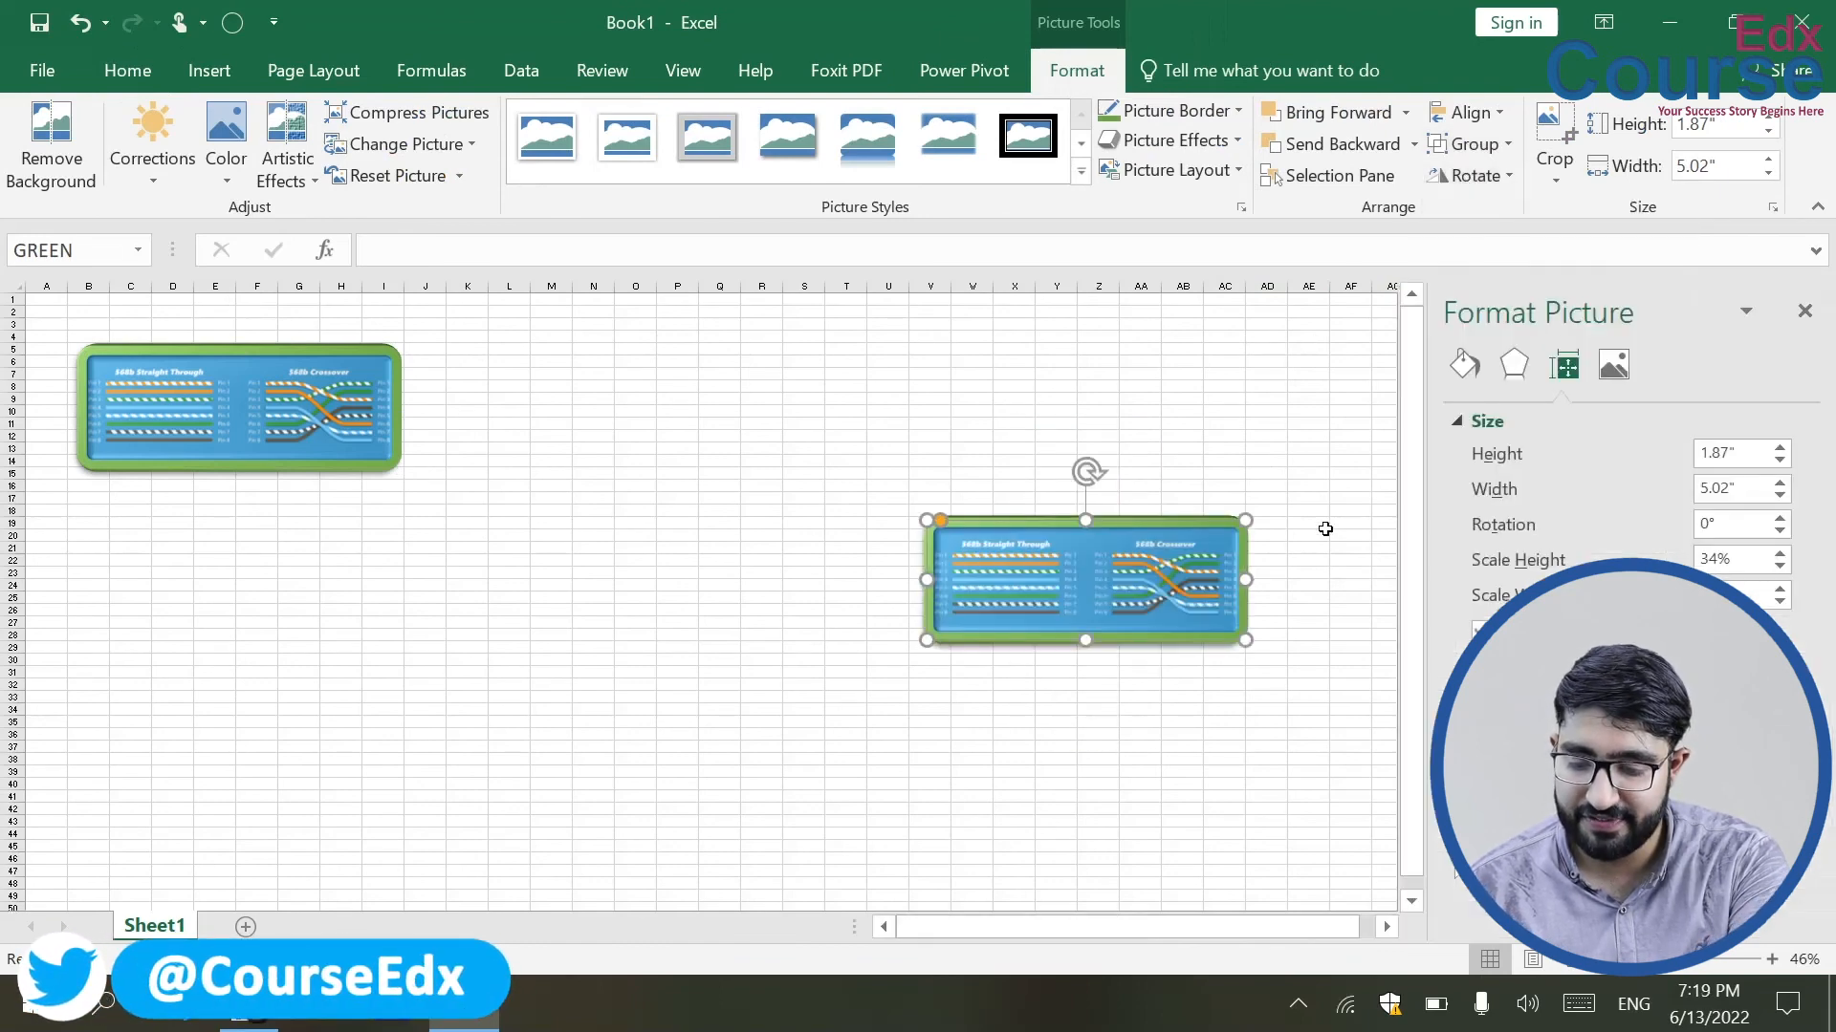
{"action": "left_click", "coordinate": [1491, 526]}
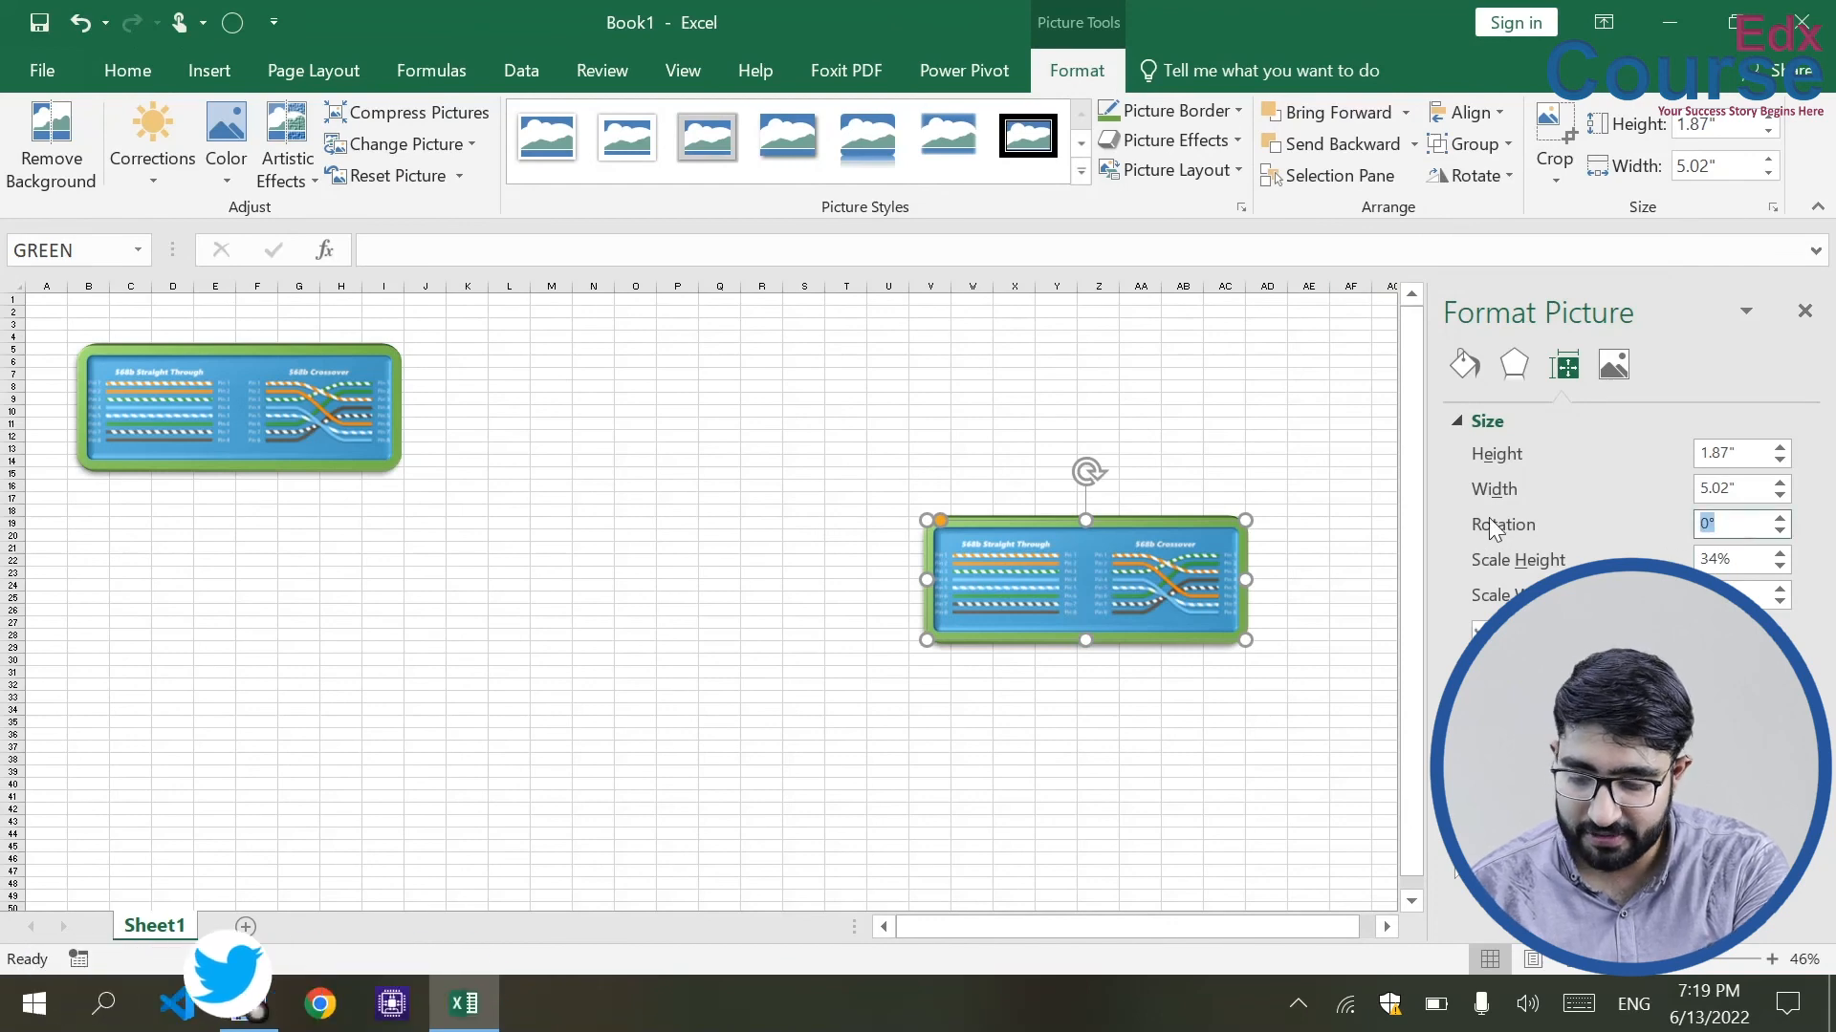
{"action": "type", "text": "45"}
{"action": "key", "text": "Return"}
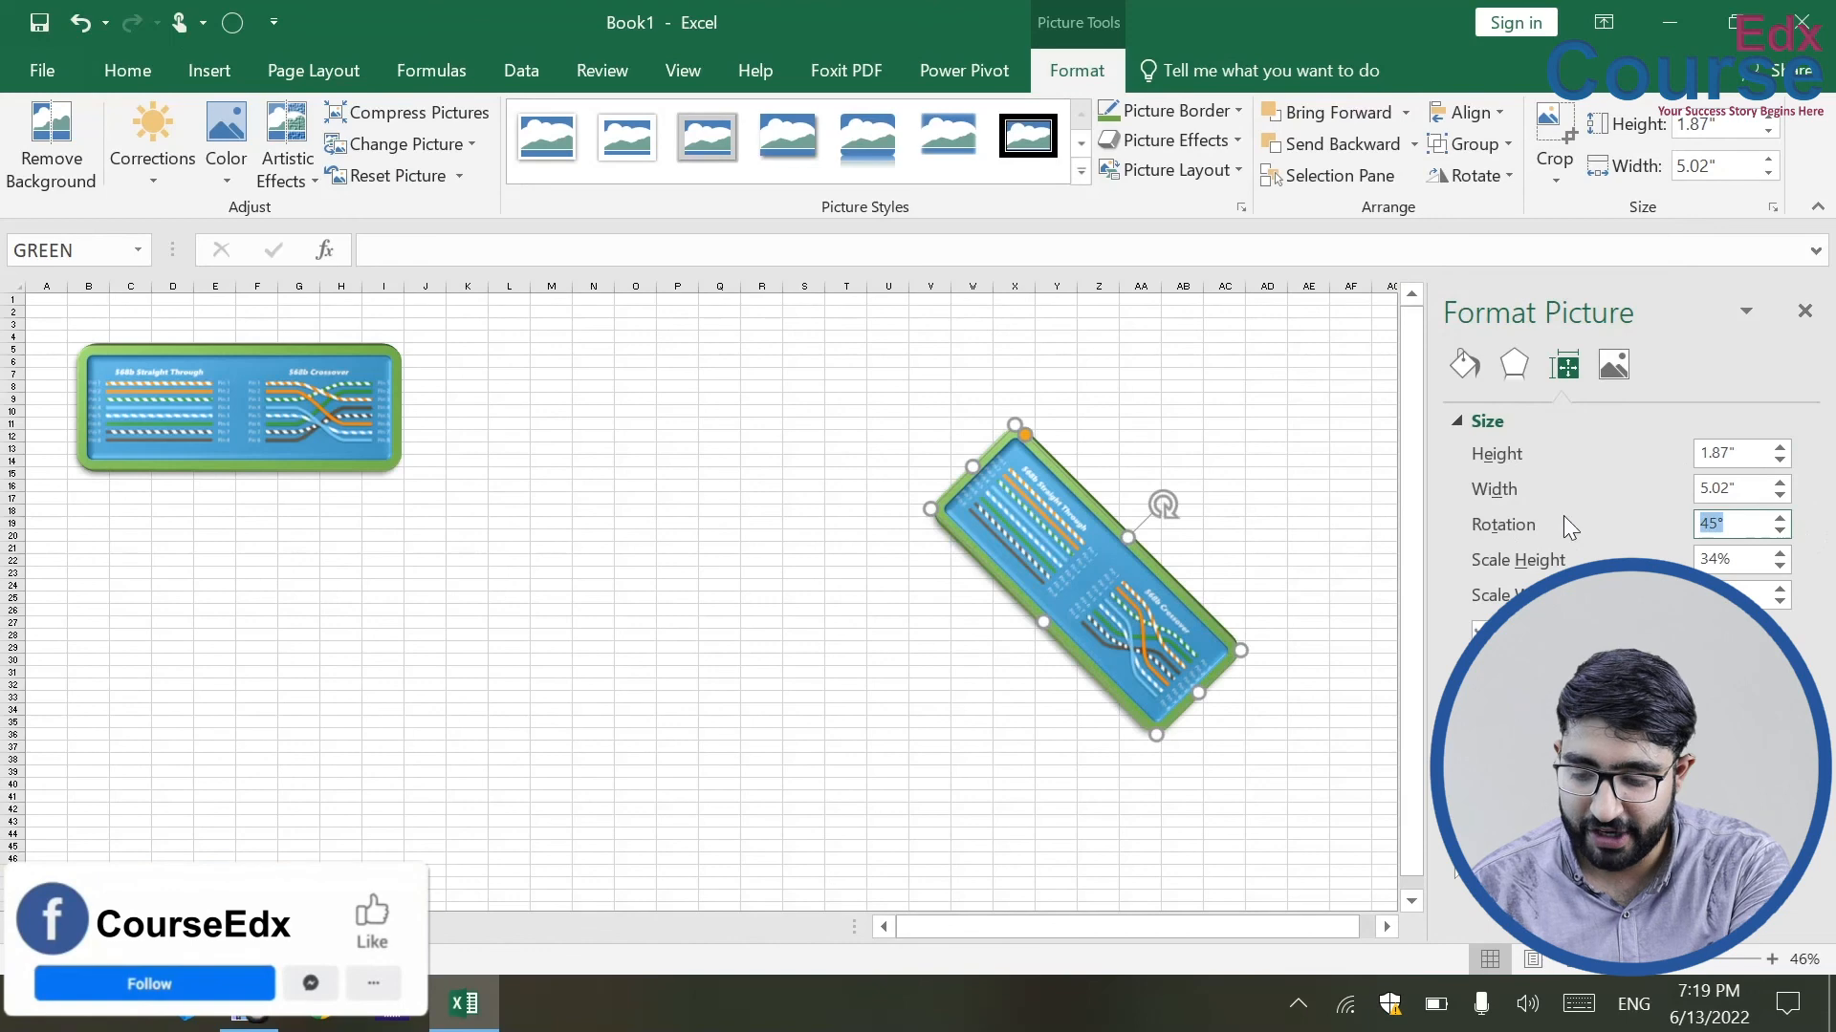
- Set the picture's rotation back to 0° and close the Format Picture pane
{"action": "key", "text": "BackSpace"}
{"action": "type", "text": "0"}
{"action": "key", "text": "Return"}
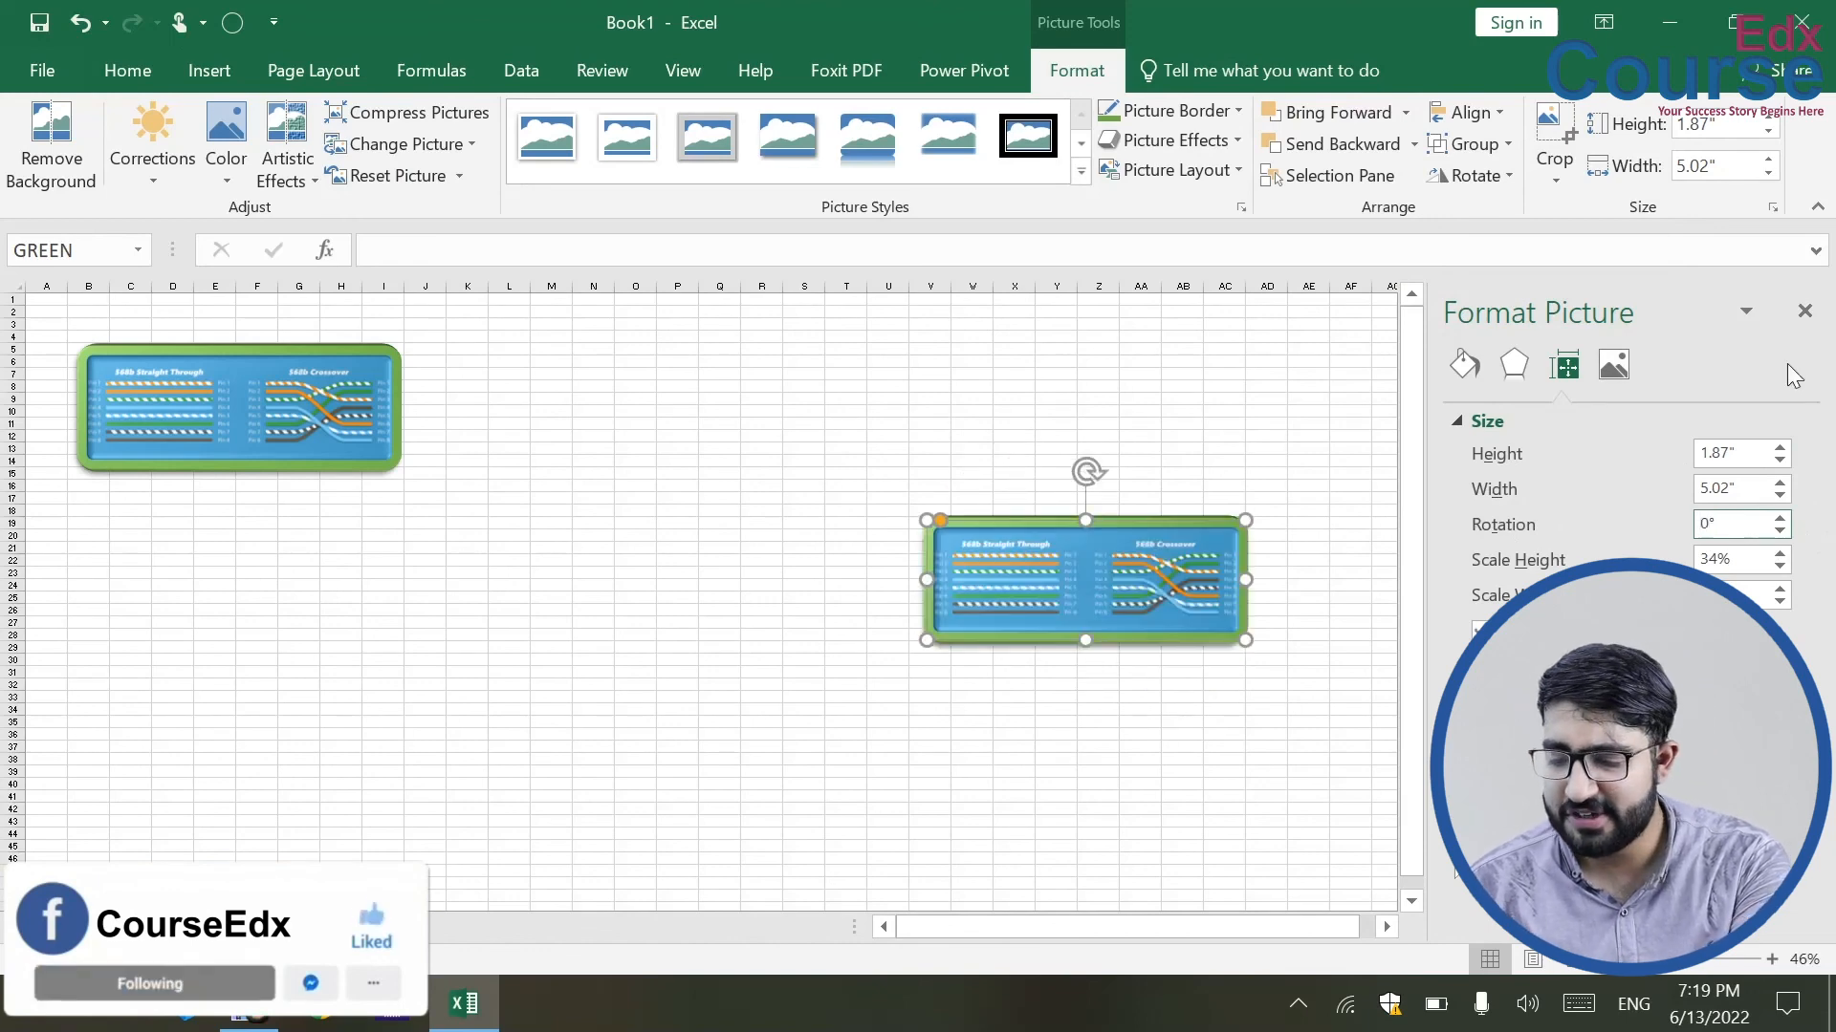
{"action": "left_click", "coordinate": [1804, 313]}
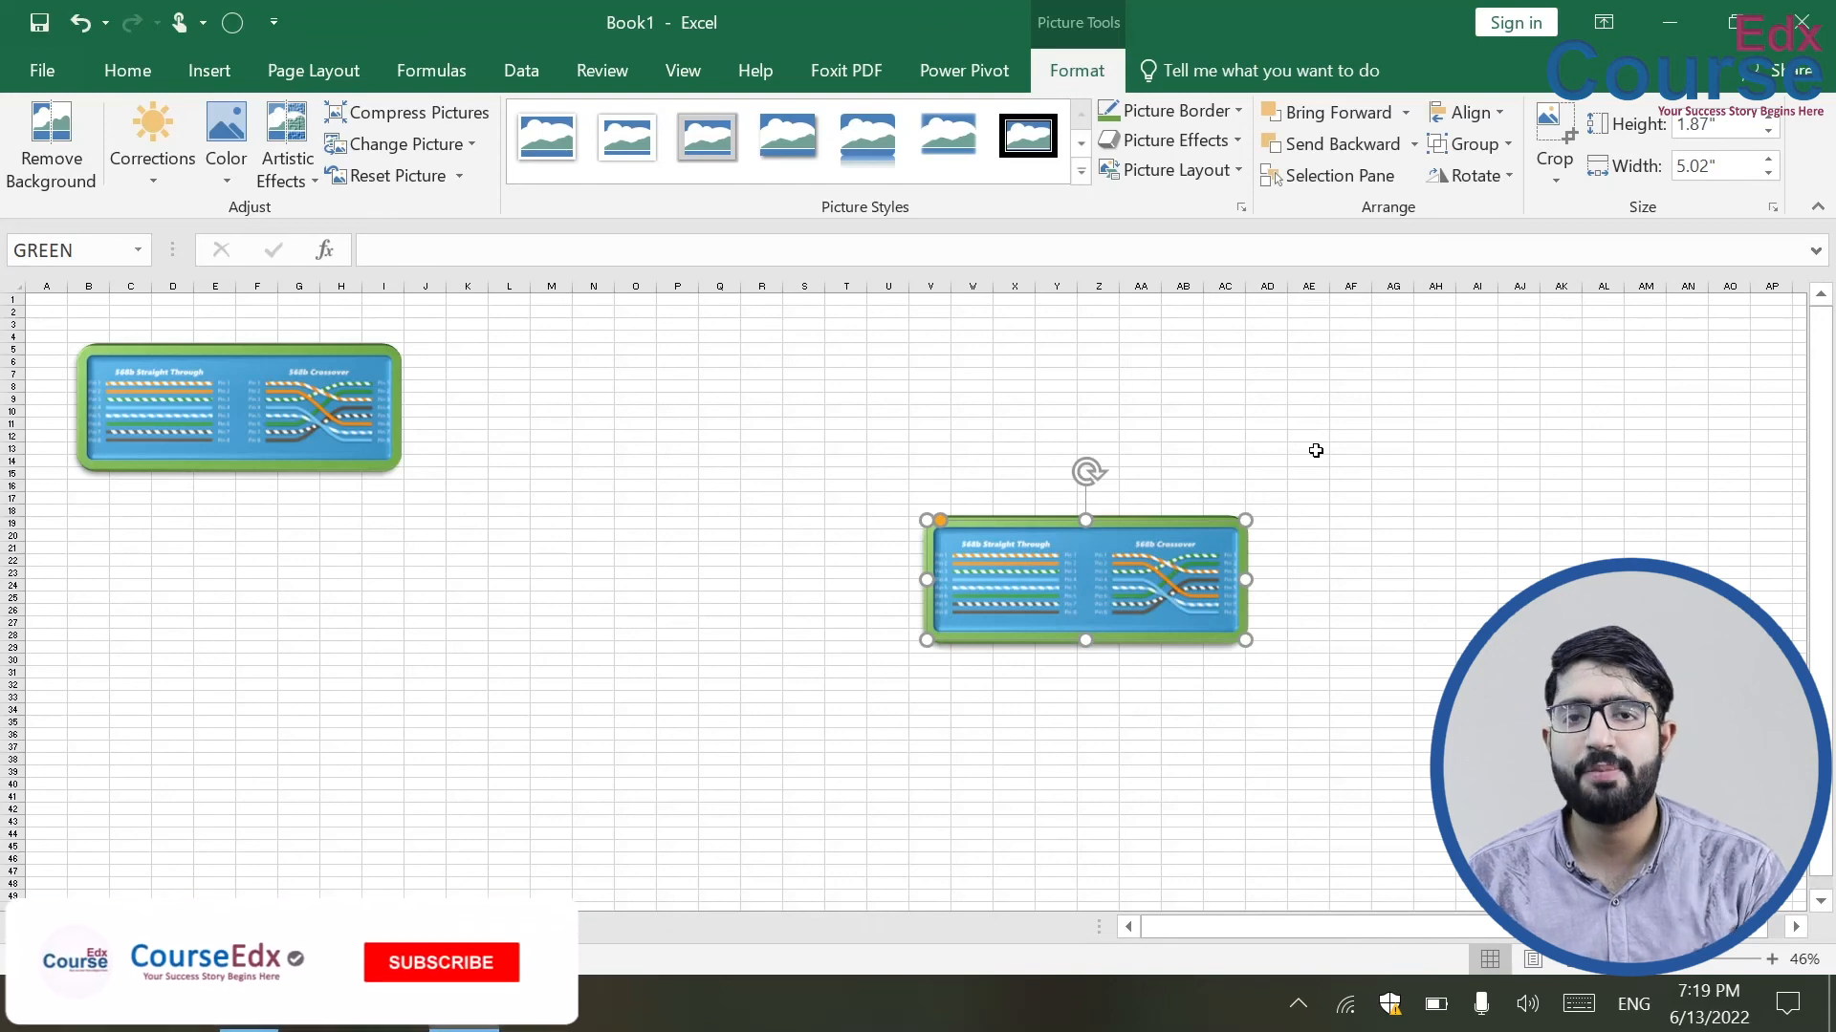